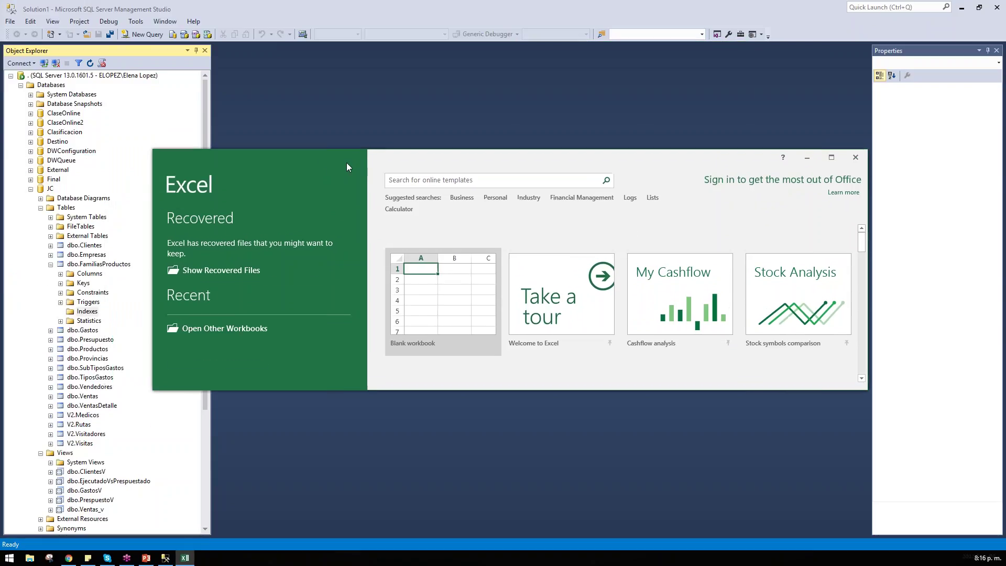
Step: Create blank workbook Book1, discard the recovered files, and restore Excel to a smaller window
click(463, 330)
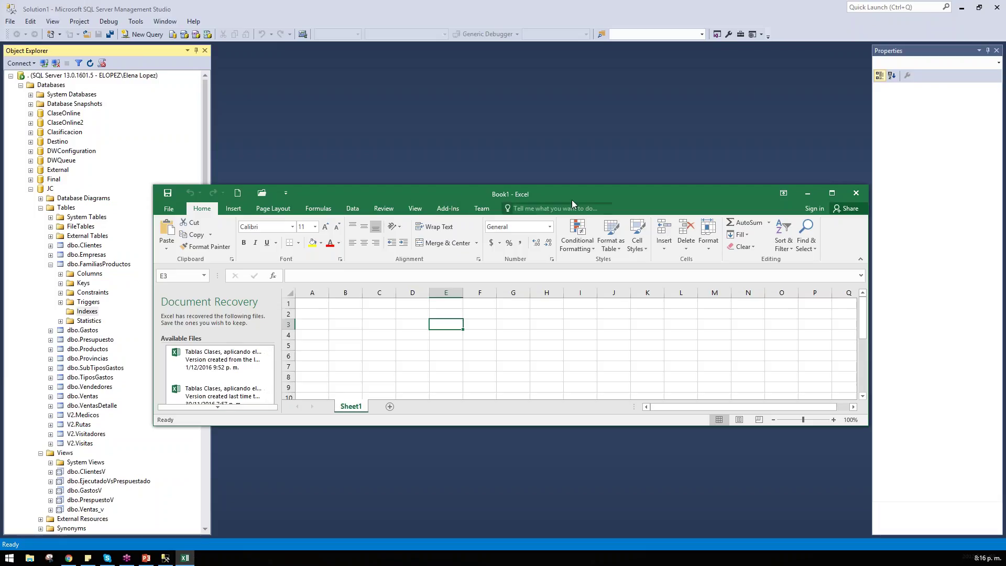
double_click(589, 190)
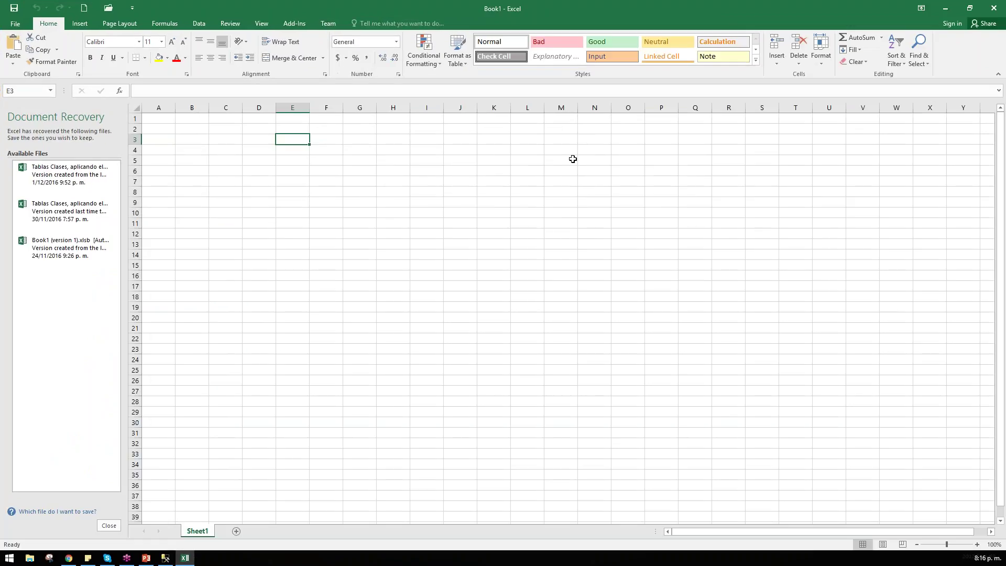
click(109, 526)
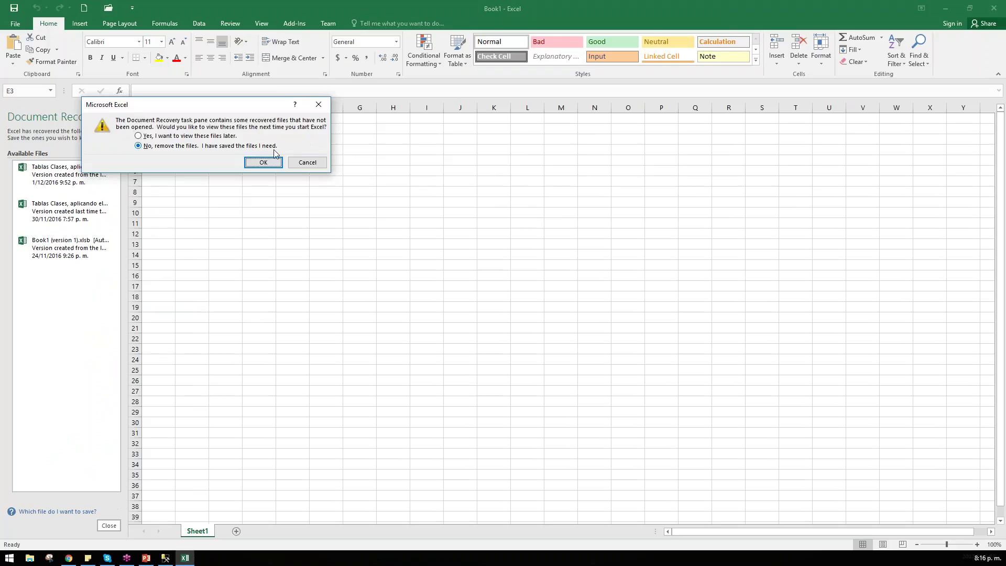
click(264, 162)
double_click(325, 8)
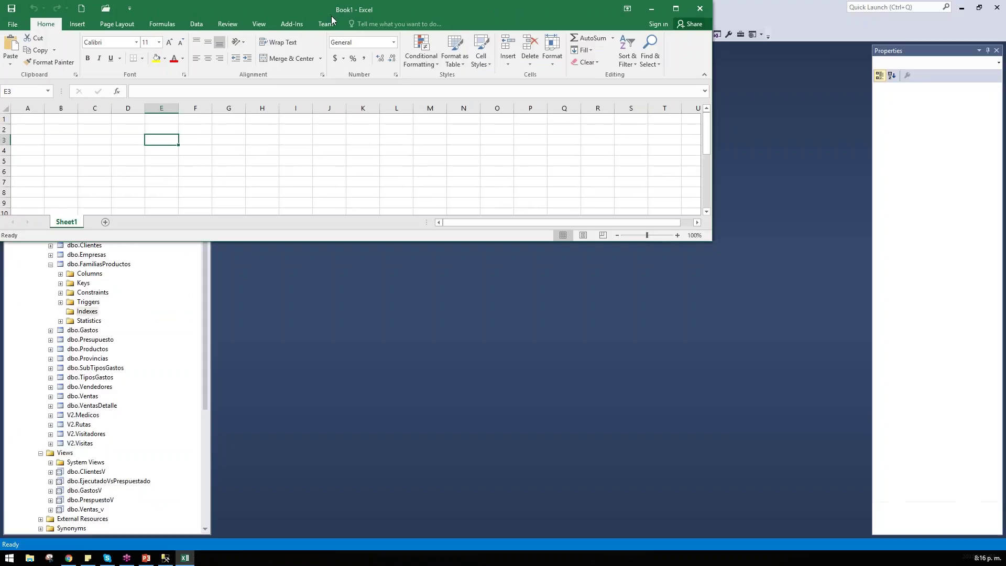
click(770, 5)
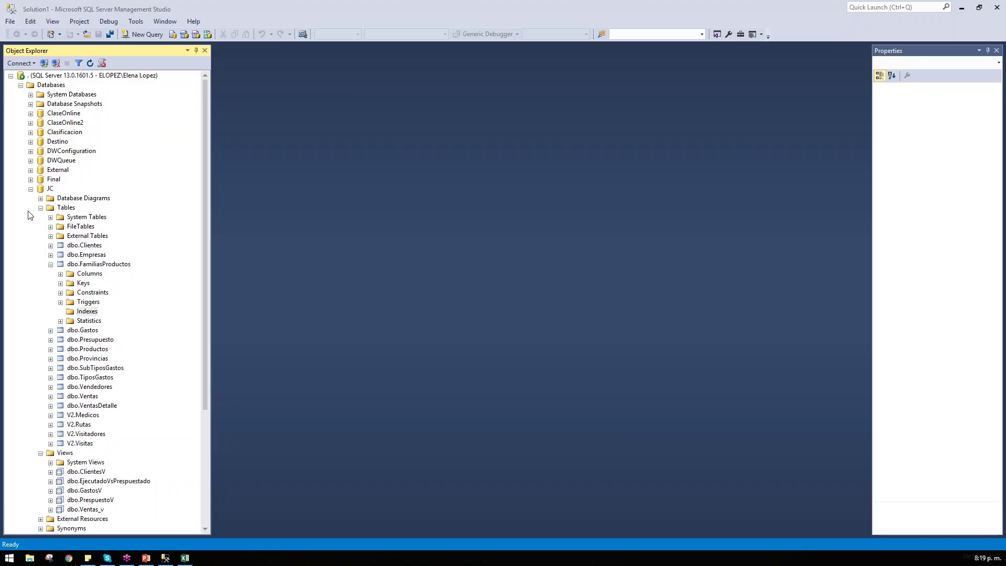
click(46, 197)
click(40, 198)
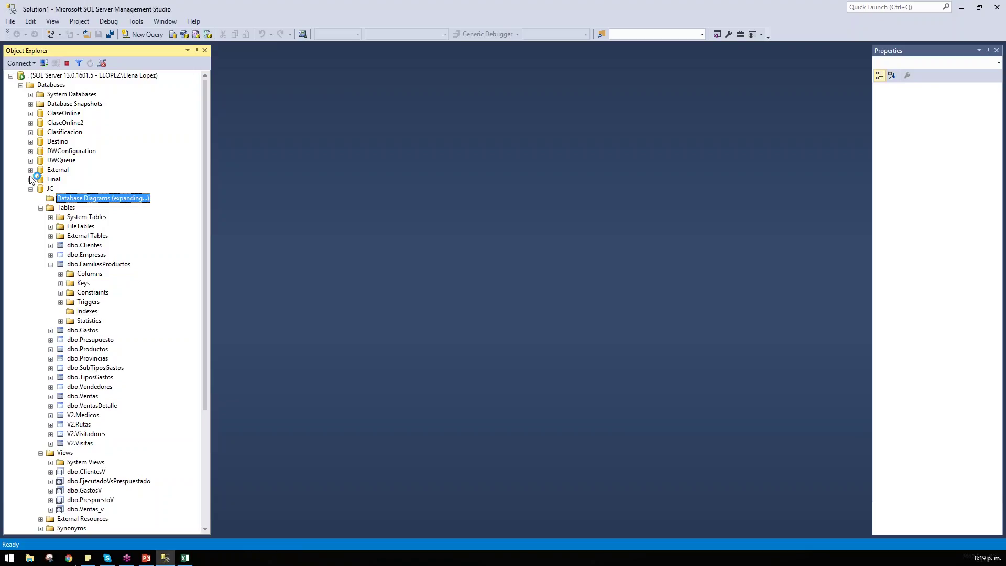
click(635, 295)
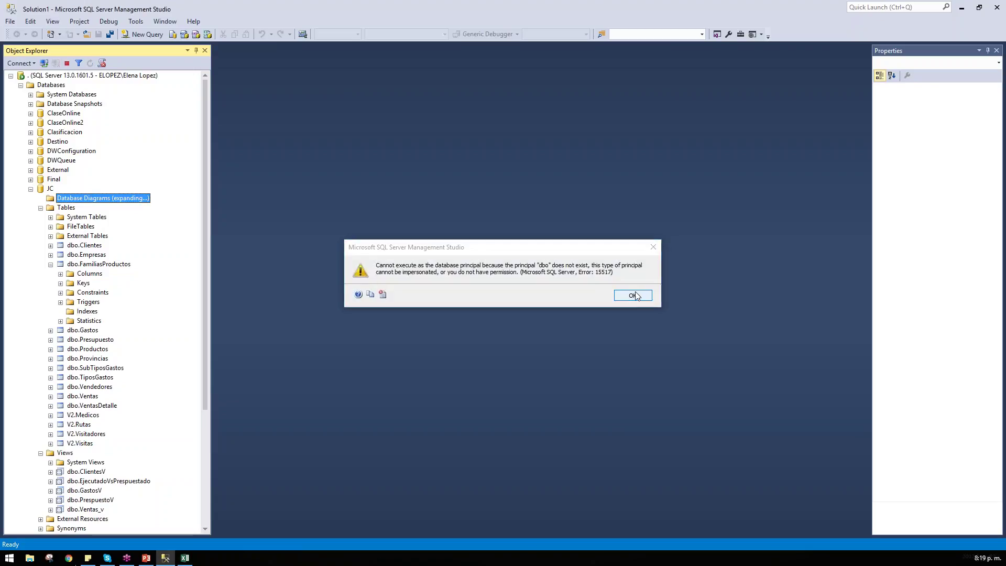
right_click(91, 203)
click(104, 209)
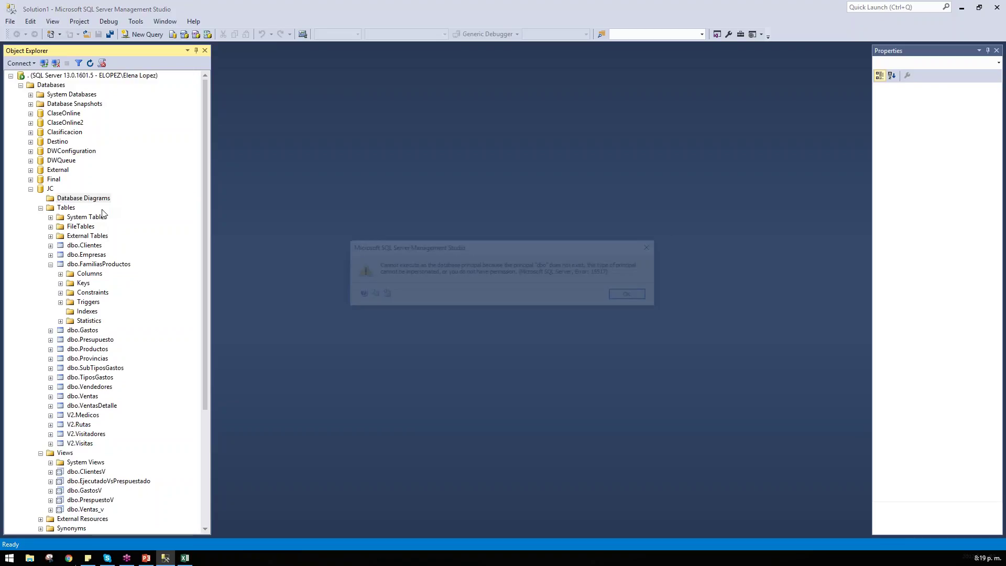
click(636, 296)
double_click(82, 76)
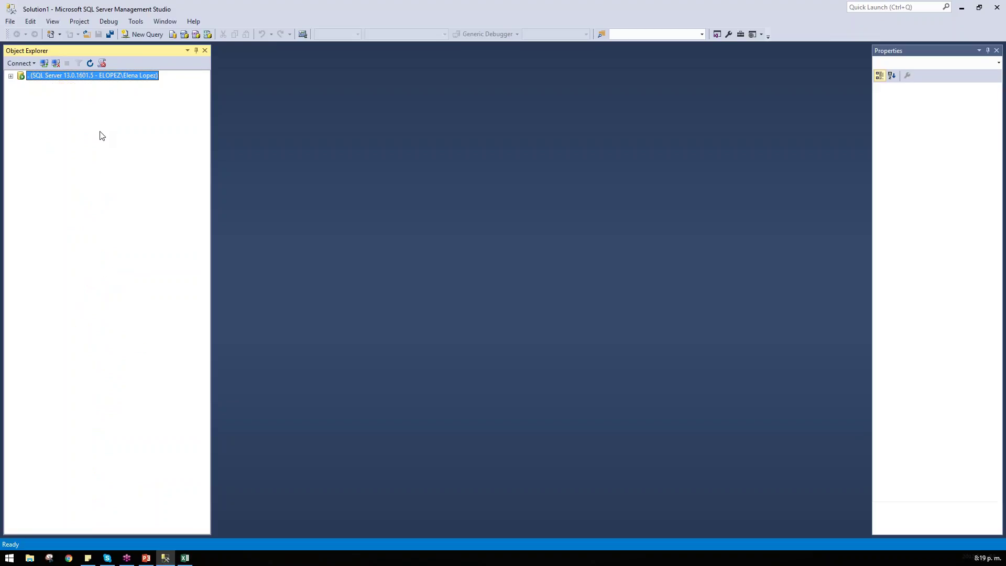
double_click(89, 76)
click(42, 187)
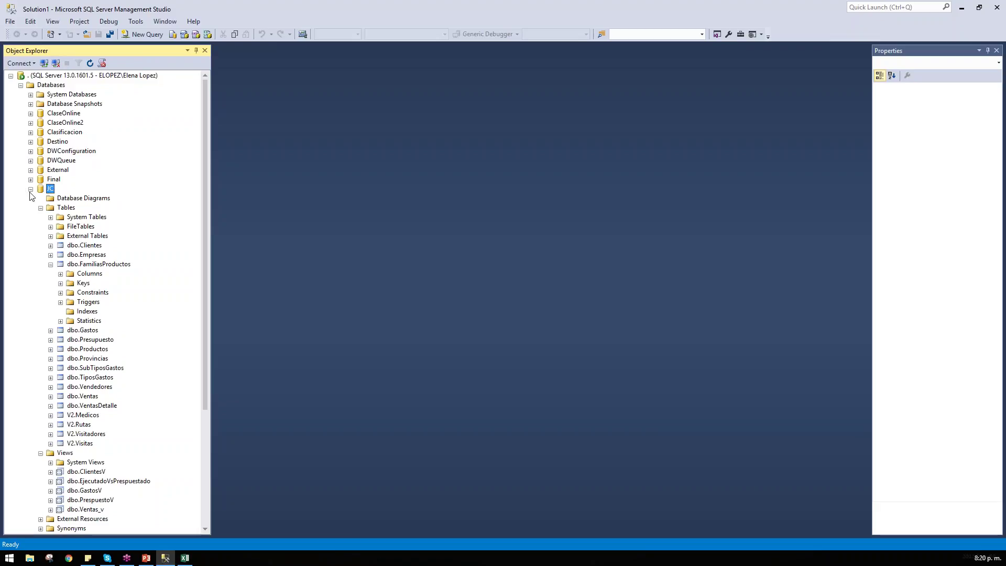
click(30, 190)
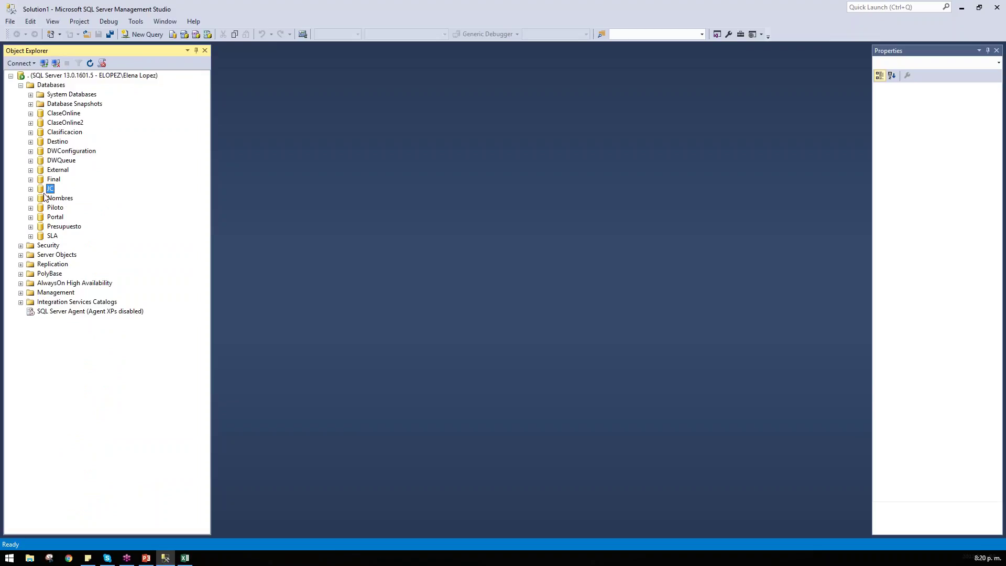
click(30, 189)
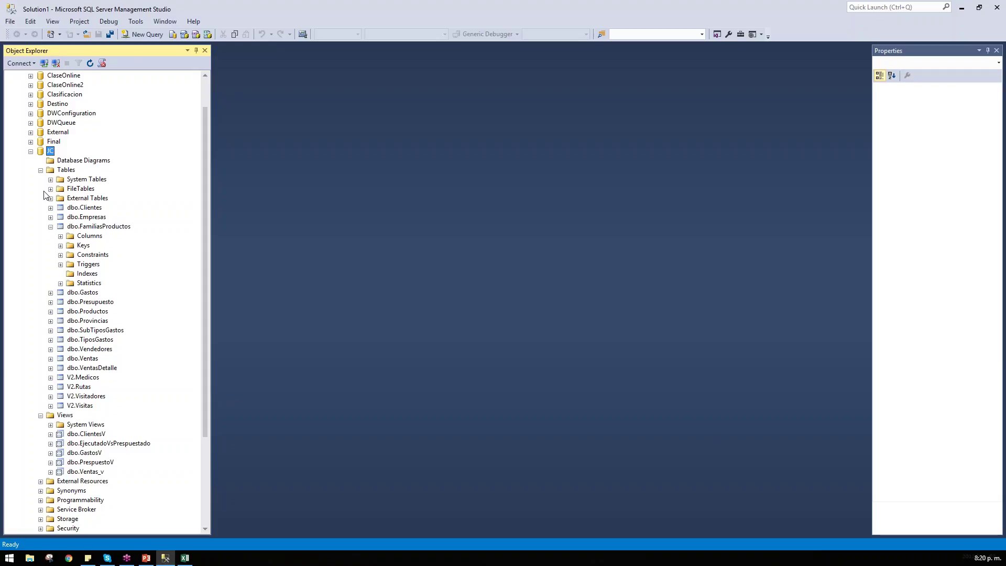
right_click(61, 161)
click(90, 166)
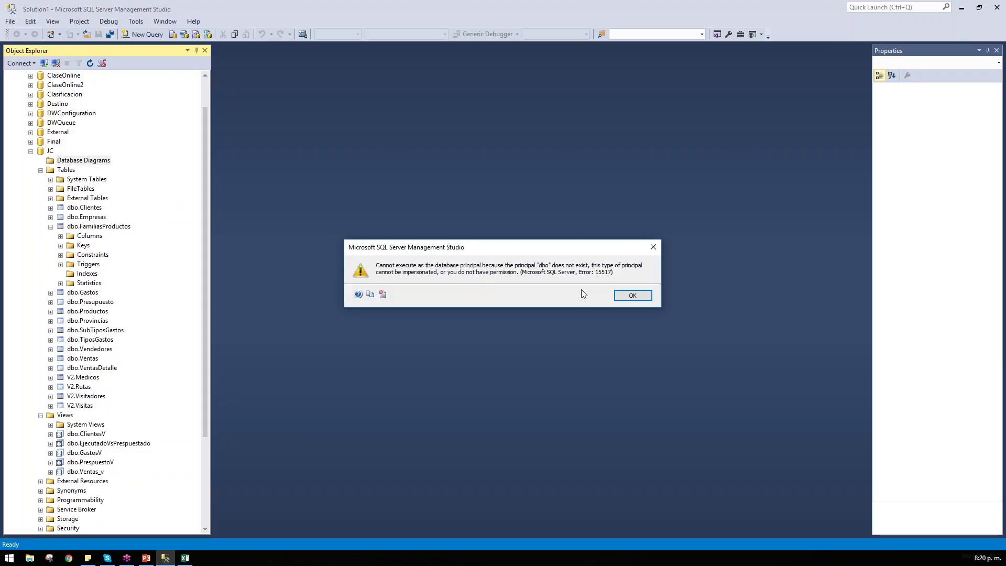
click(632, 296)
scroll(84, 131, up, 2)
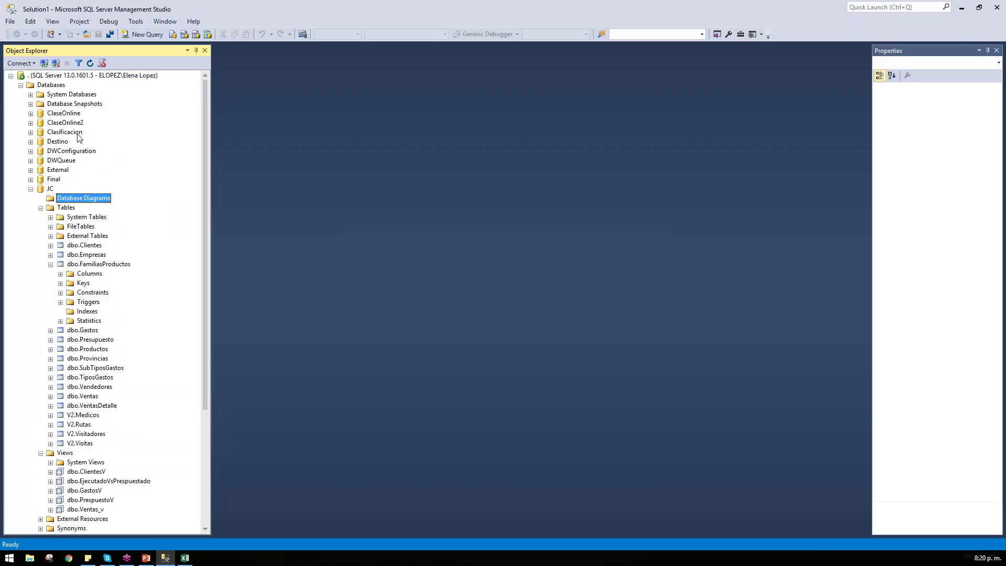
Step: Open the sa login's properties from Security > Logins and view its Server Roles (public, sysadmin)
click(21, 85)
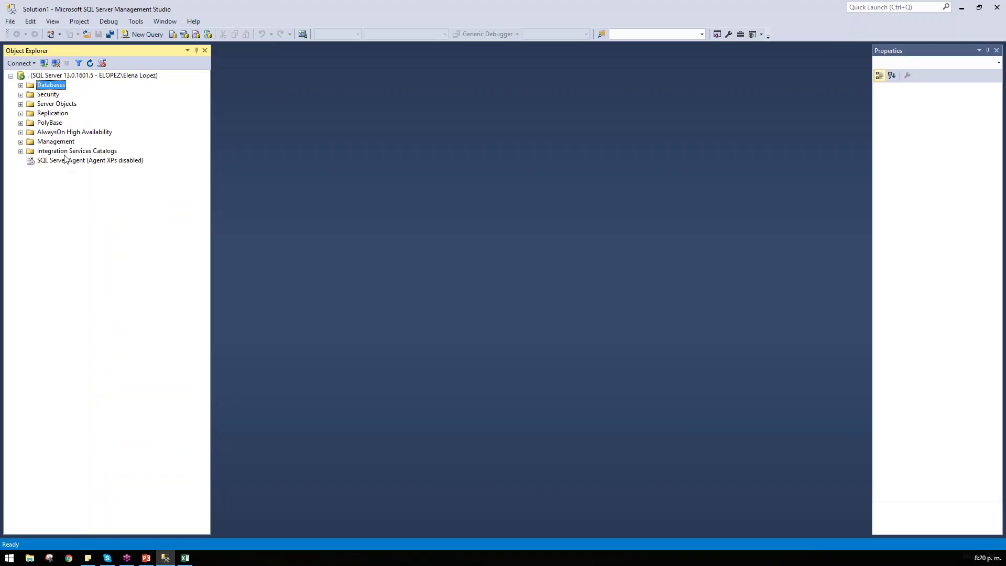
click(54, 104)
click(53, 124)
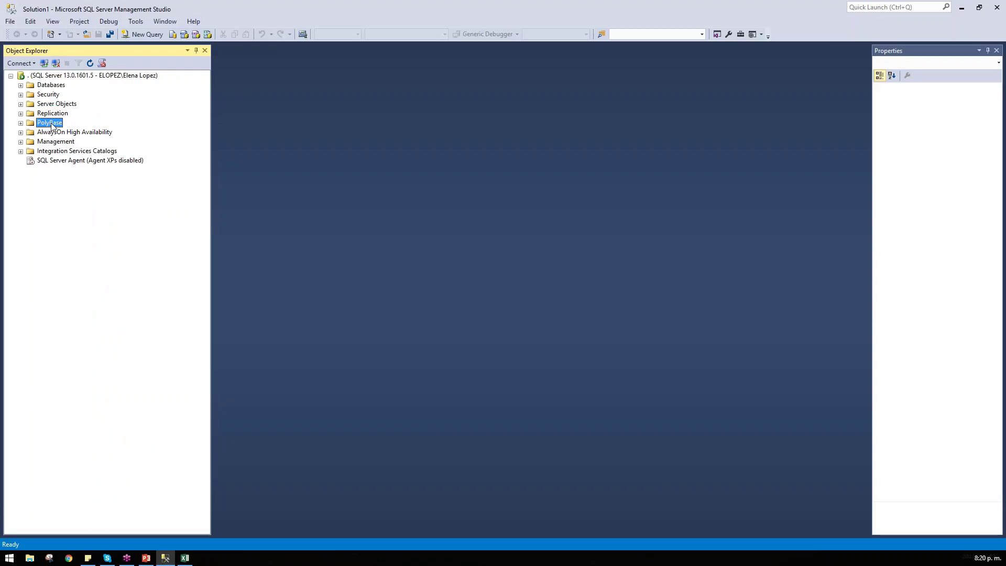
click(55, 96)
double_click(55, 96)
double_click(56, 104)
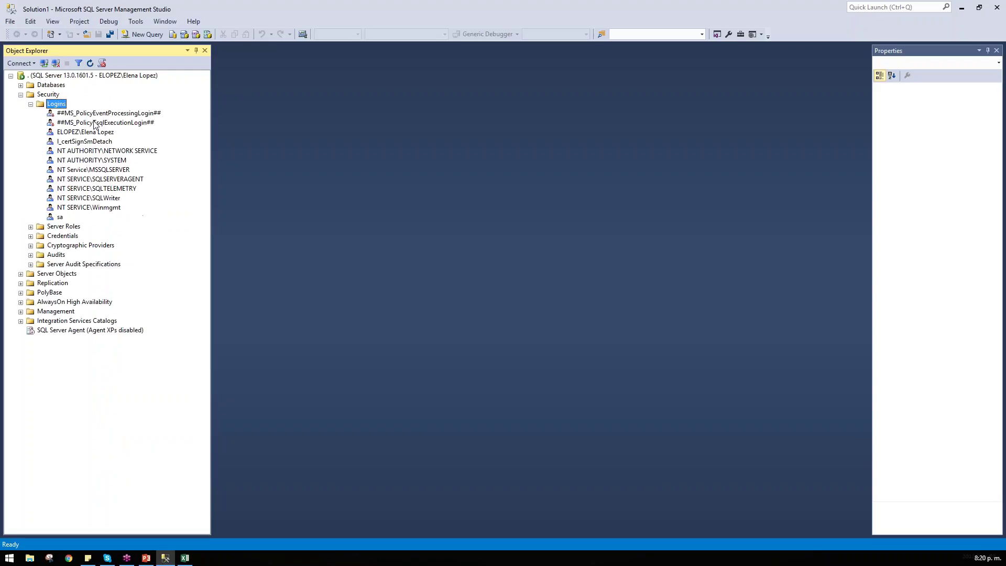
double_click(61, 217)
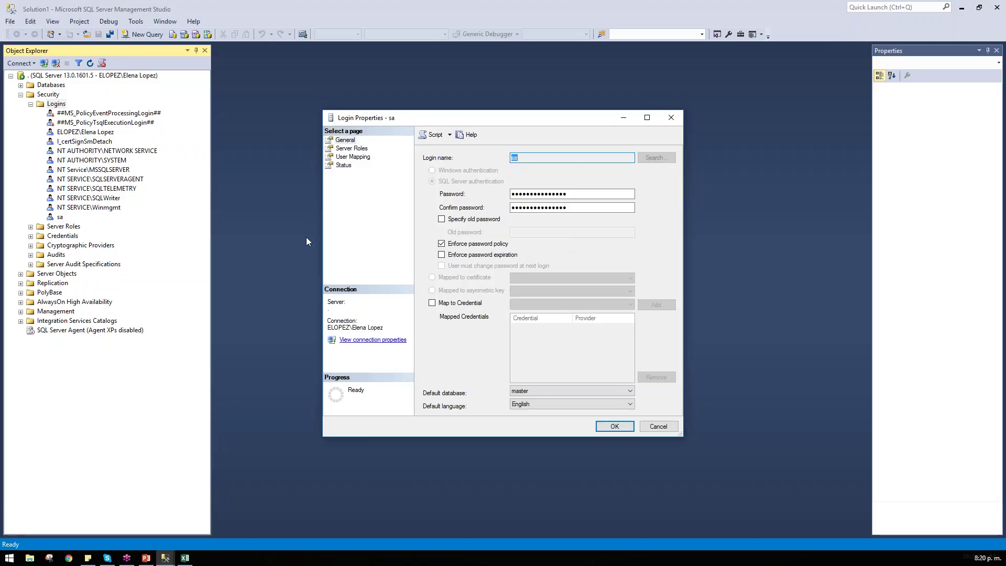
click(345, 148)
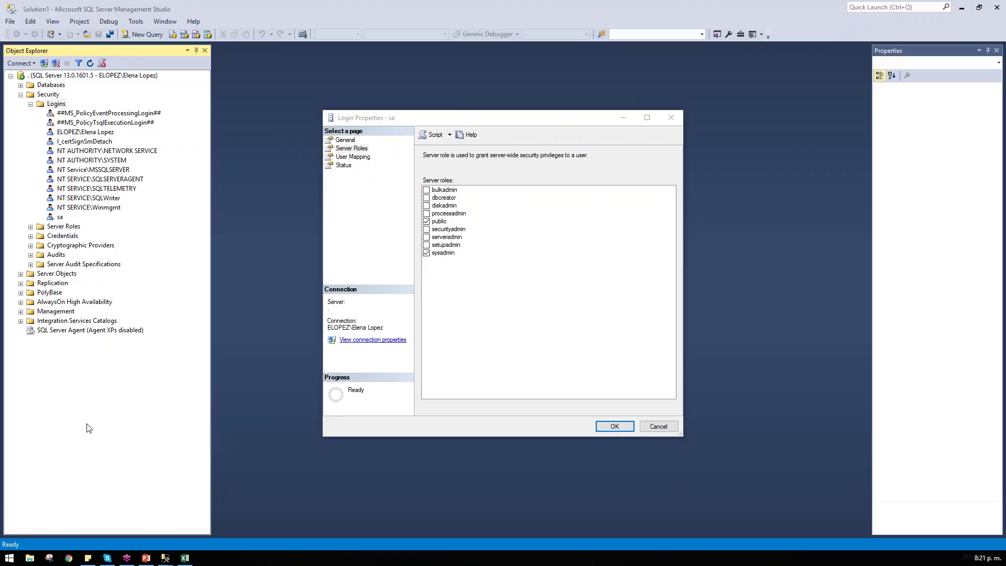
click(185, 558)
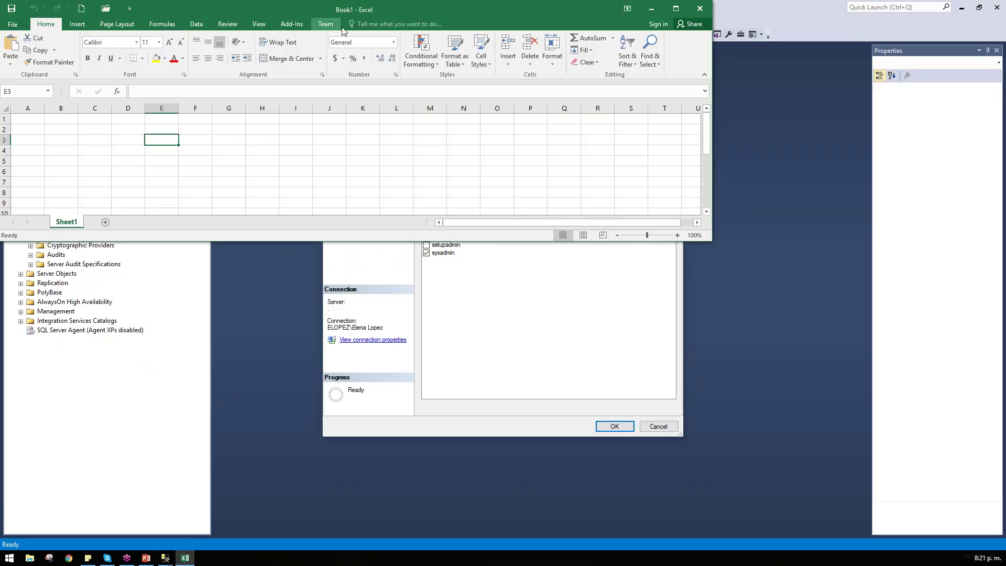
Step: Enter the labels Login in E3 and Usuarios in E4
drag(412, 11, 561, 184)
text(Login)
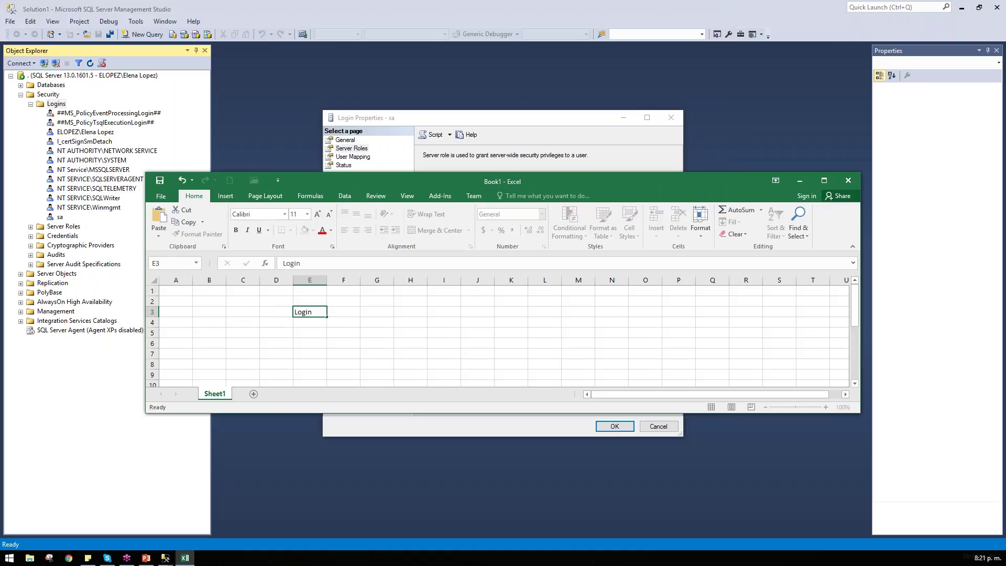
key(Return)
text(Usuarios)
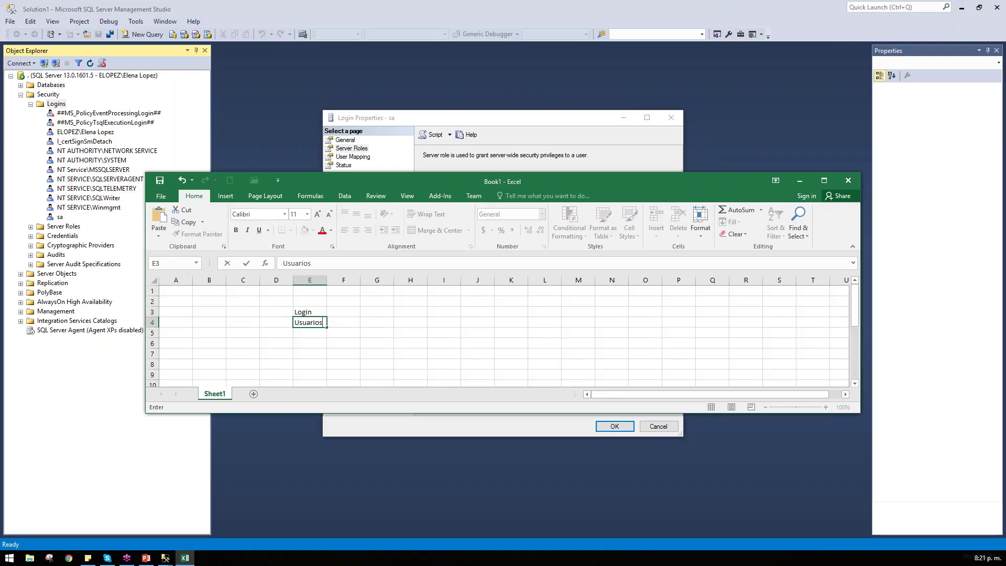
key(Return)
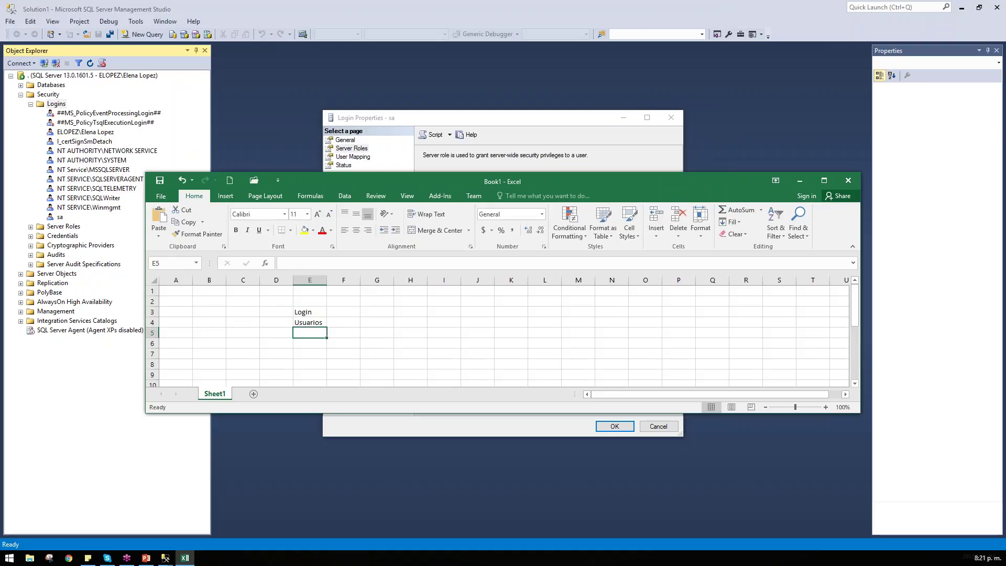
click(310, 322)
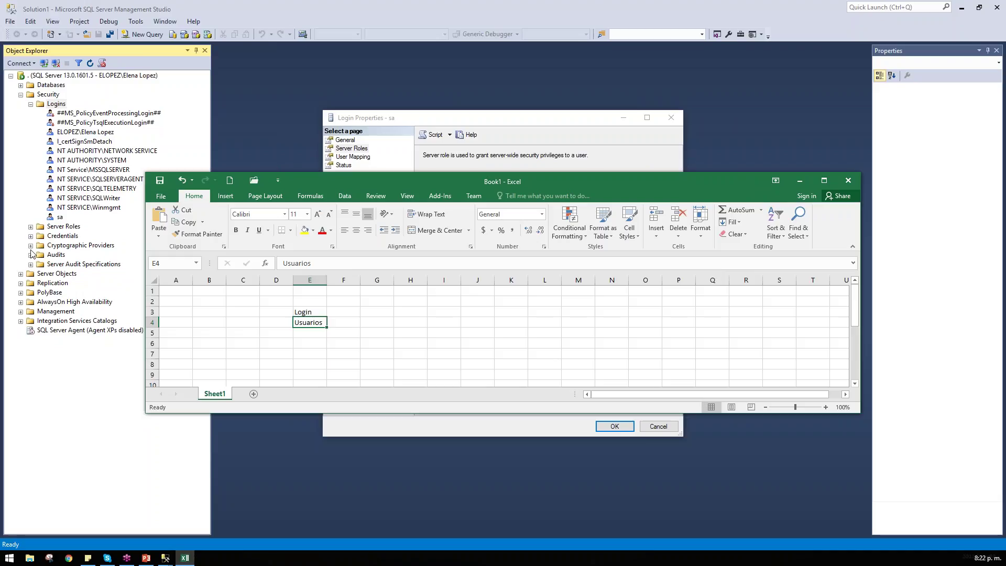
scroll(497, 335, down, 3)
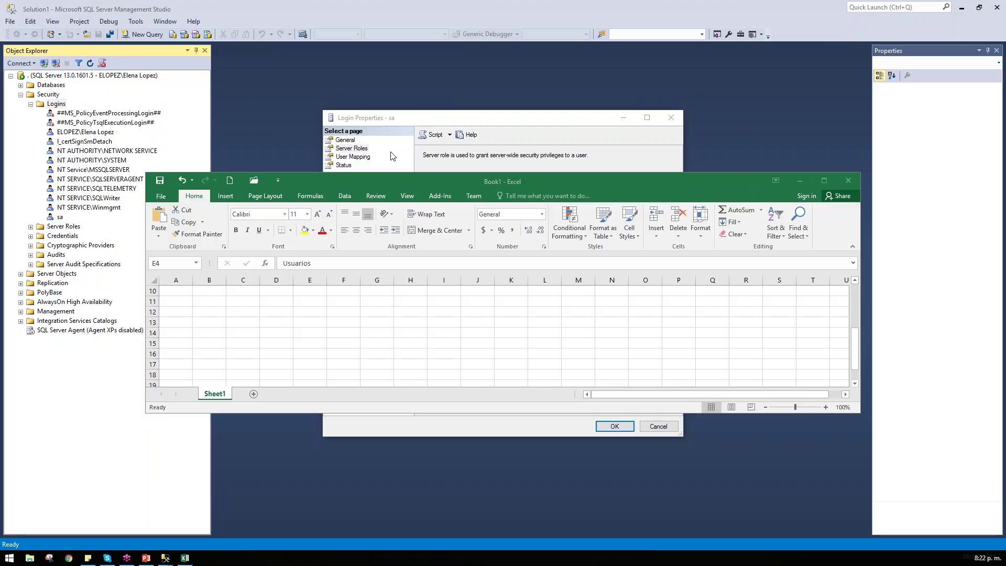
click(294, 320)
scroll(295, 323, up, 3)
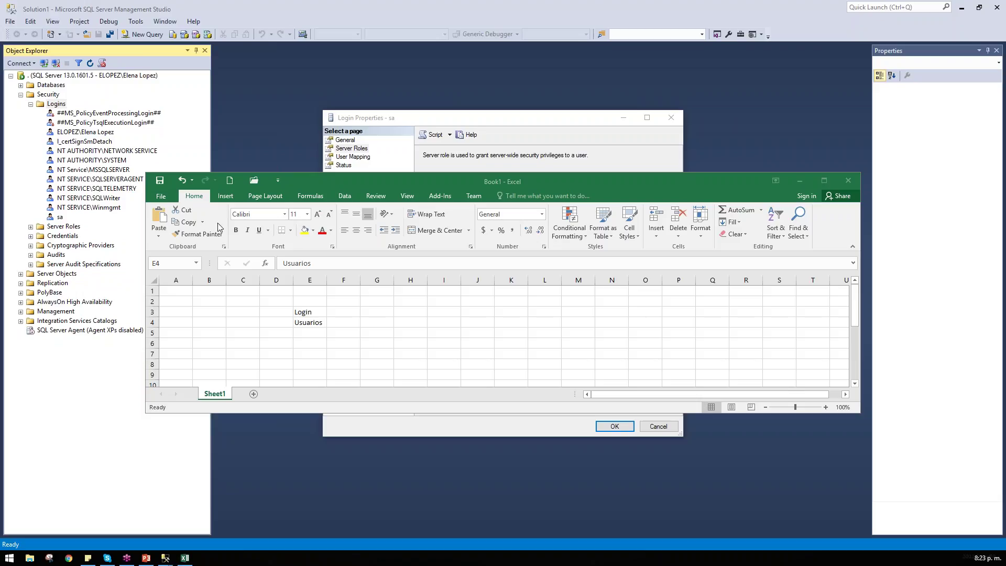
Step: Enter the heading 1. DBA in cell H2
click(363, 315)
click(363, 314)
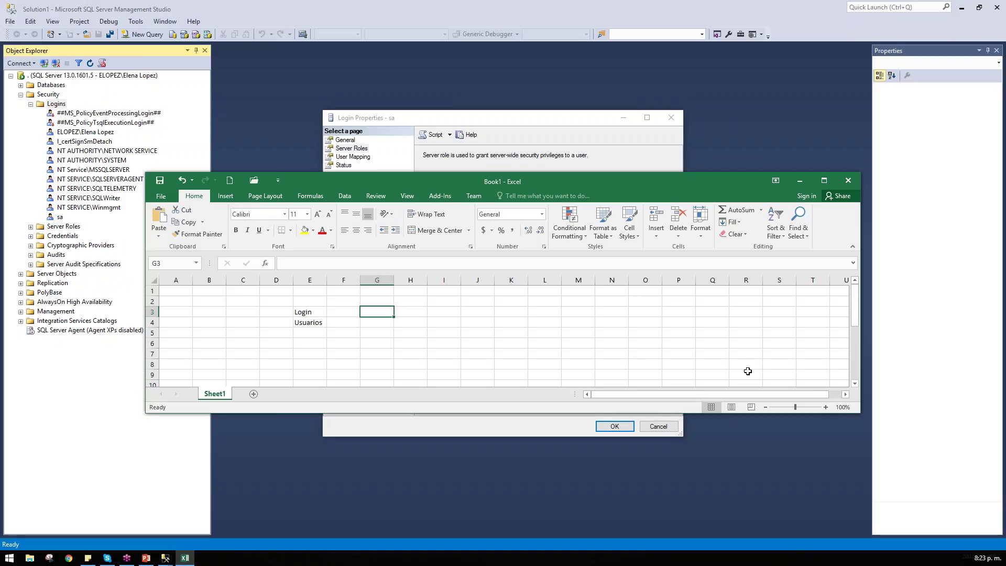
click(404, 300)
text(1.)
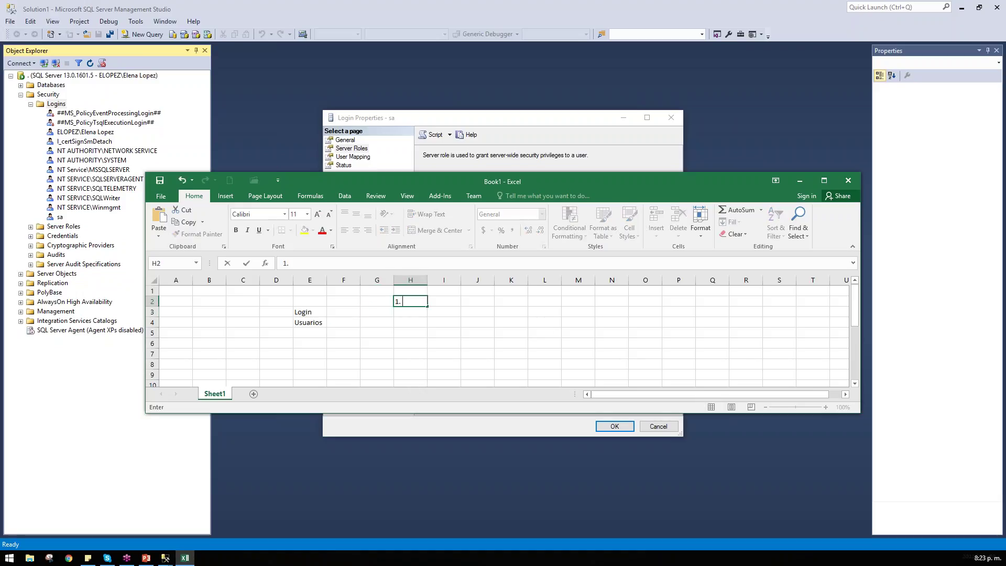
text( DBA)
key(Return)
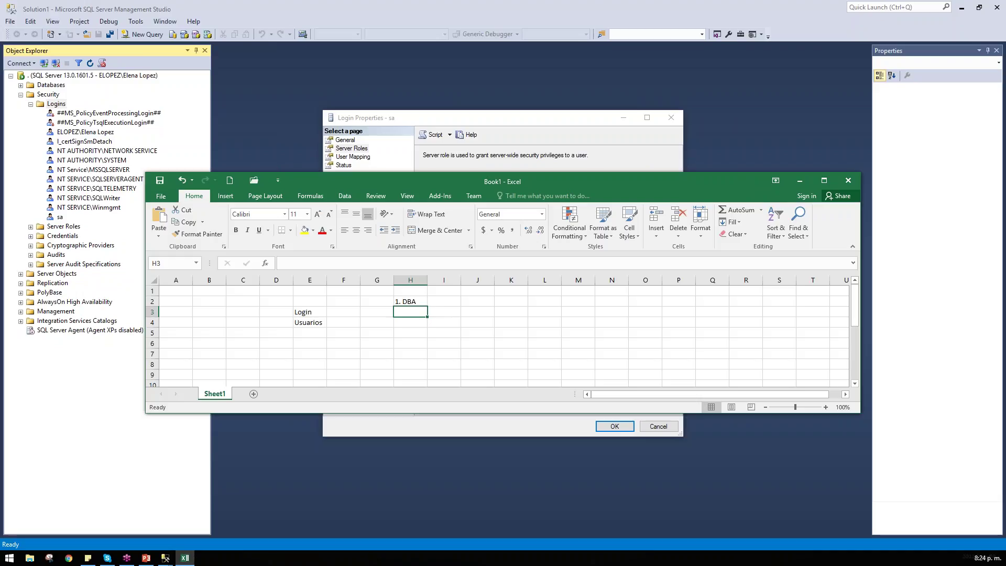
Step: Enter ELIMINAR in I2 and ACTUALIZAR in J2
click(439, 301)
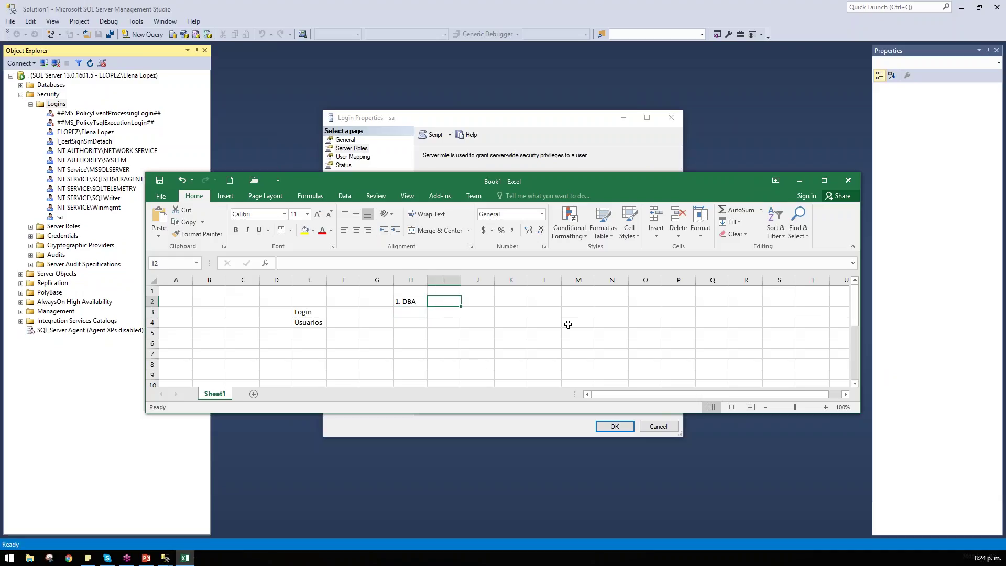
text(ELIMINA)
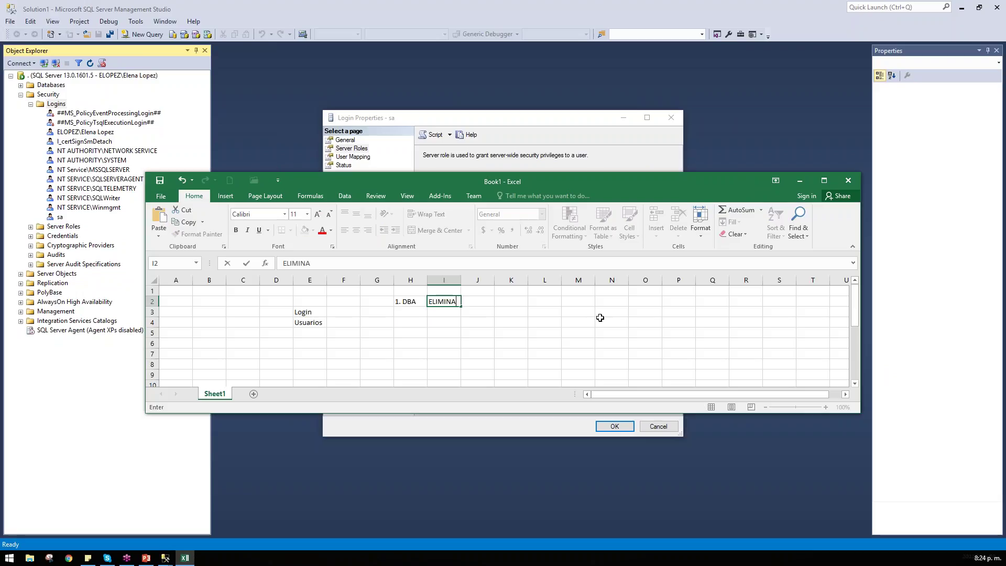
text(R)
key(Return)
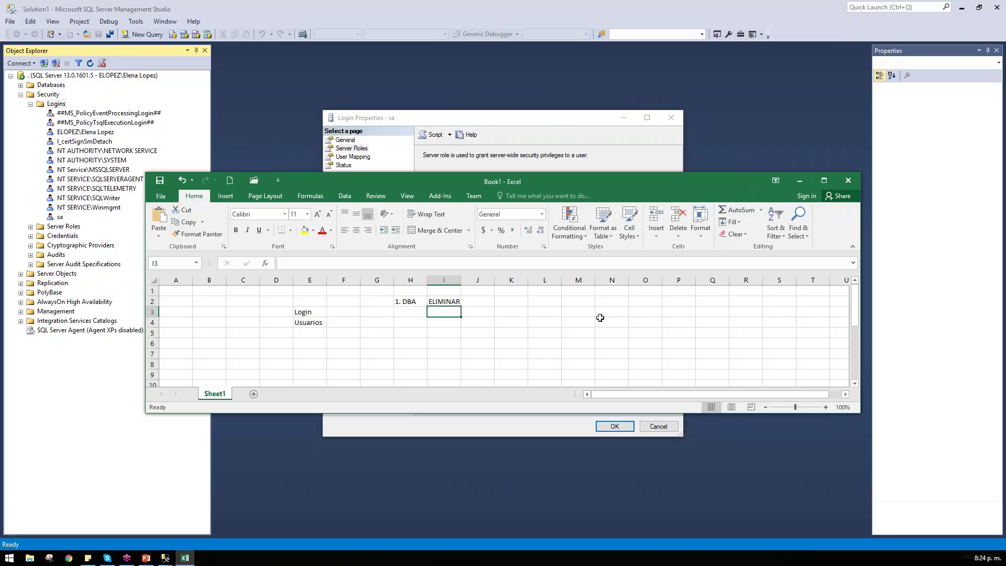
key(Up)
key(Right)
text(aCT)
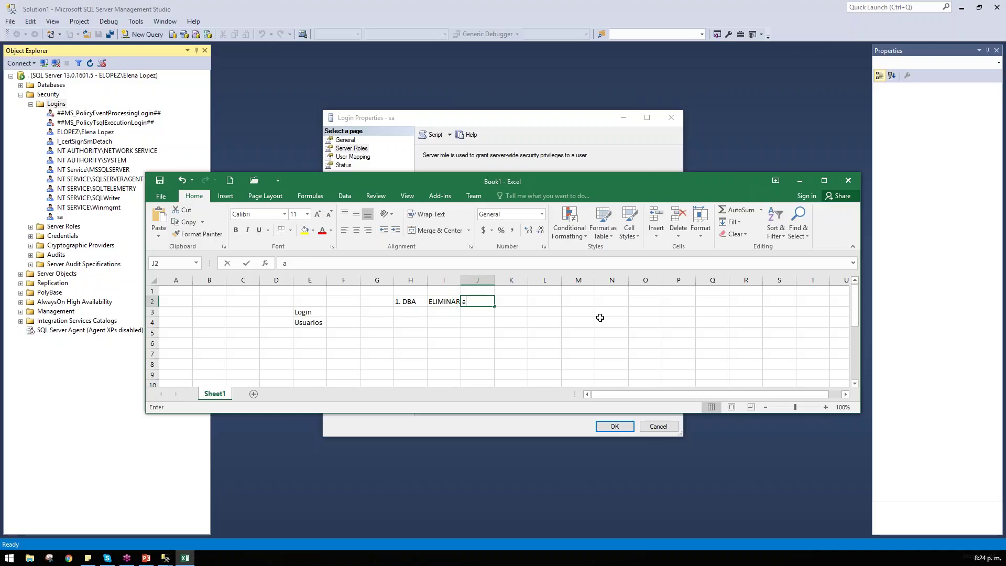
key(BackSpace)
key(BackSpace)
key(BackSpace)
text(ACTUALIZAR)
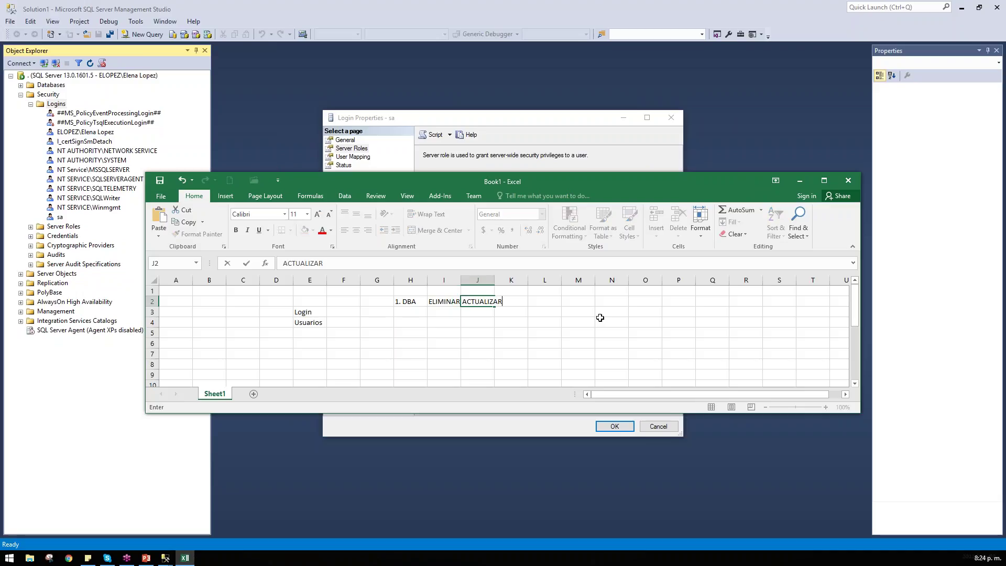
key(Return)
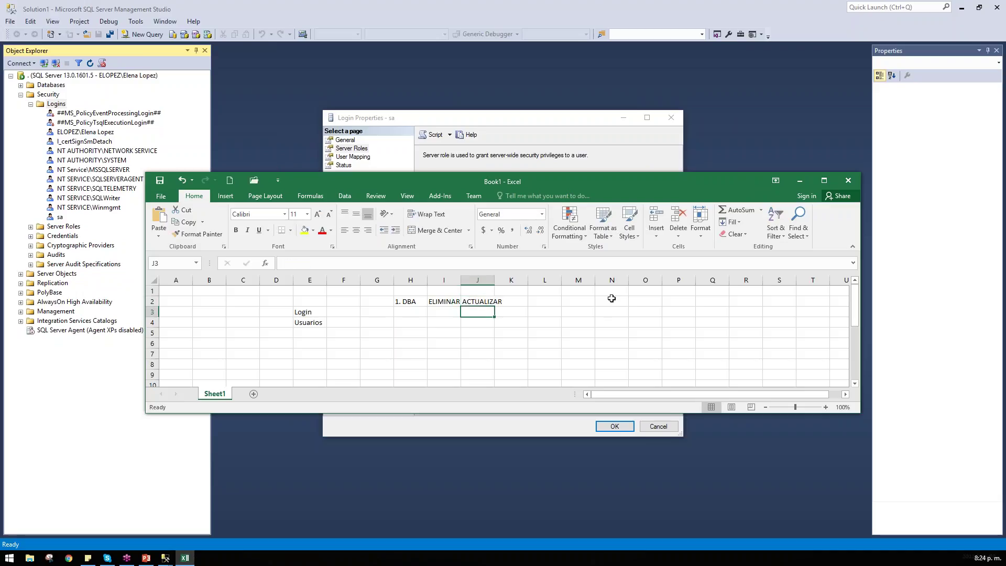
Step: Autofit column J to fit ACTUALIZAR
click(510, 280)
double_click(495, 280)
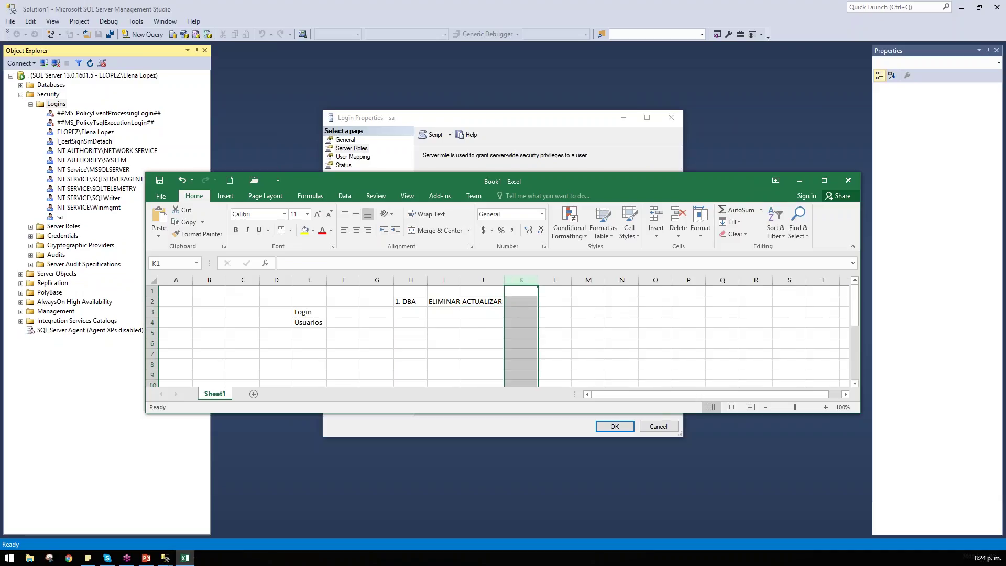
click(477, 312)
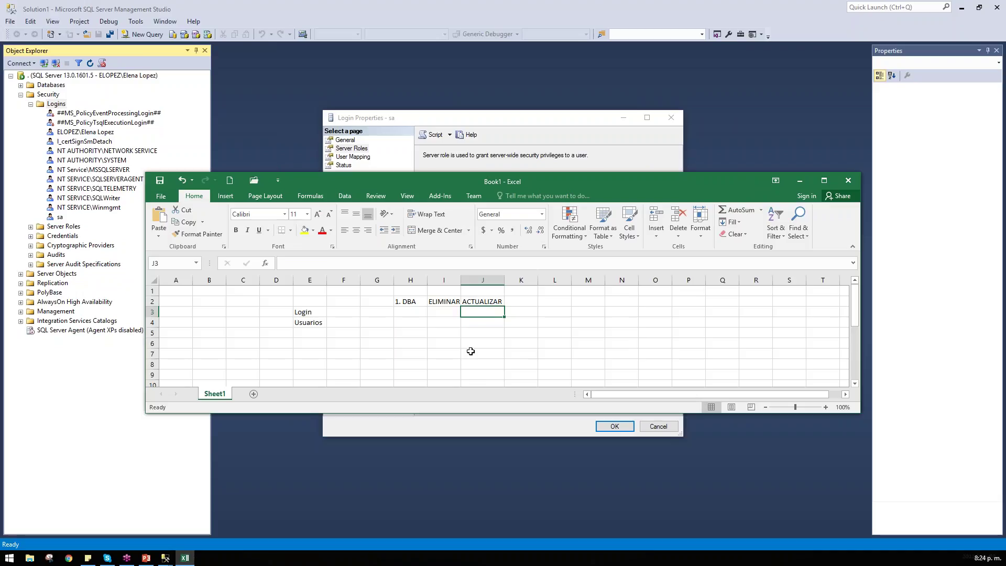
click(439, 333)
click(405, 331)
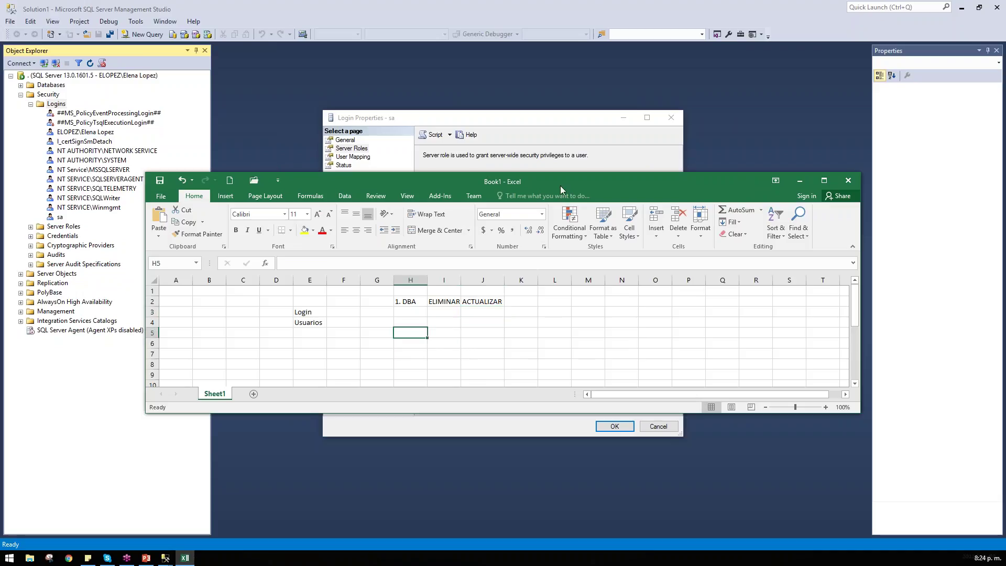
Step: Maximize Excel and enter DESARROLLO/QA in H5 with the Good style, widening column H
double_click(560, 185)
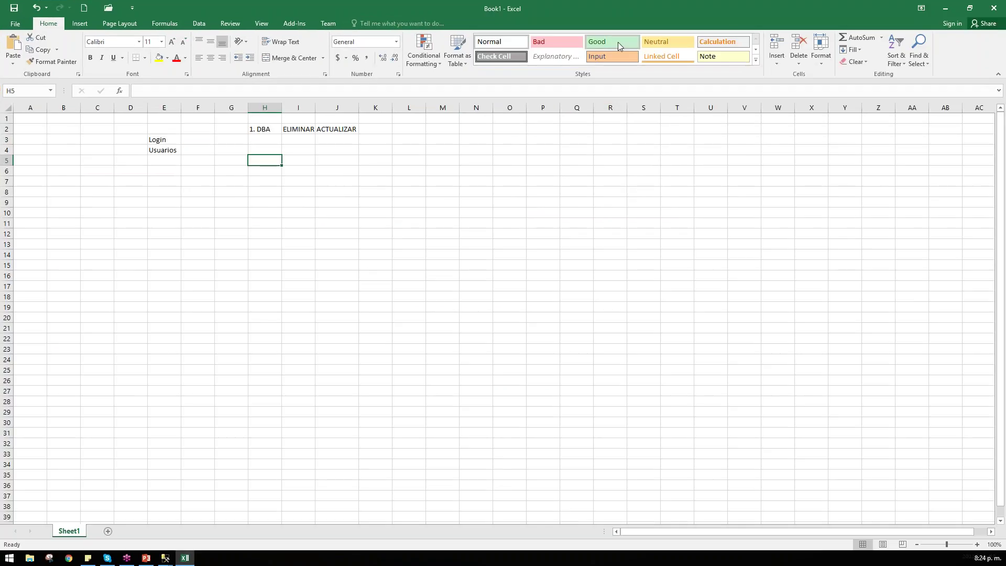
click(617, 42)
scroll(485, 270, up, 5)
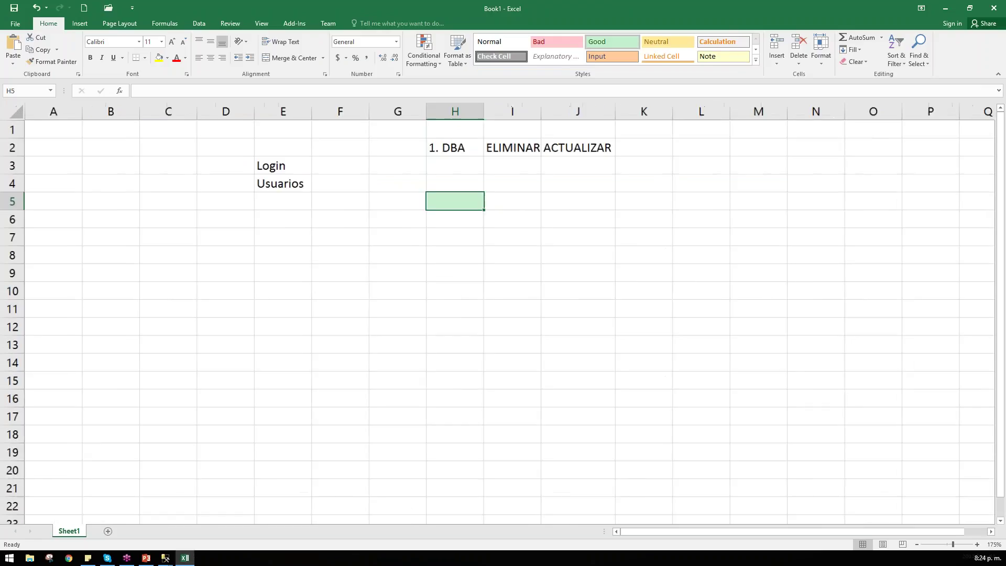
scroll(477, 202, up, 1)
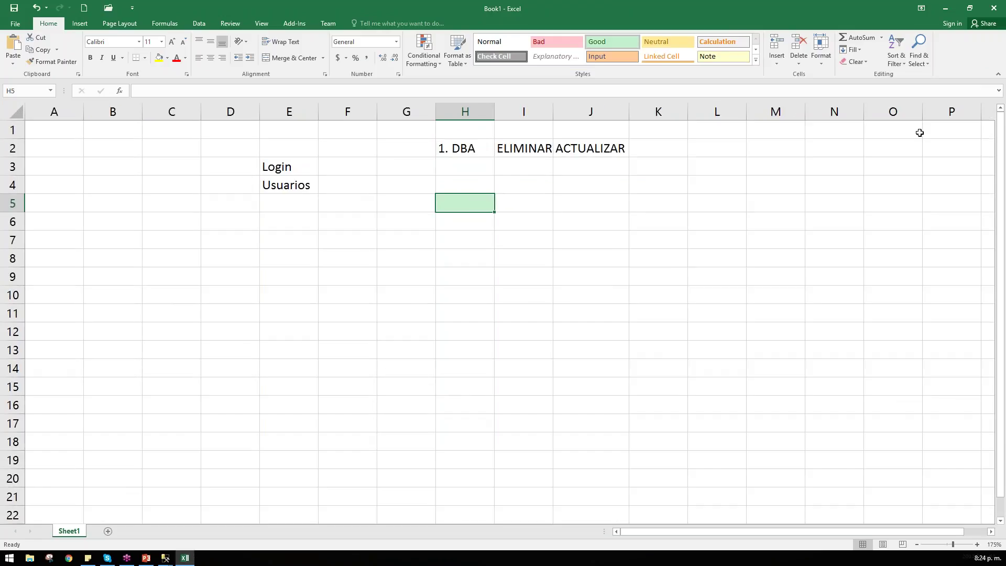
text(DESARROLLO)
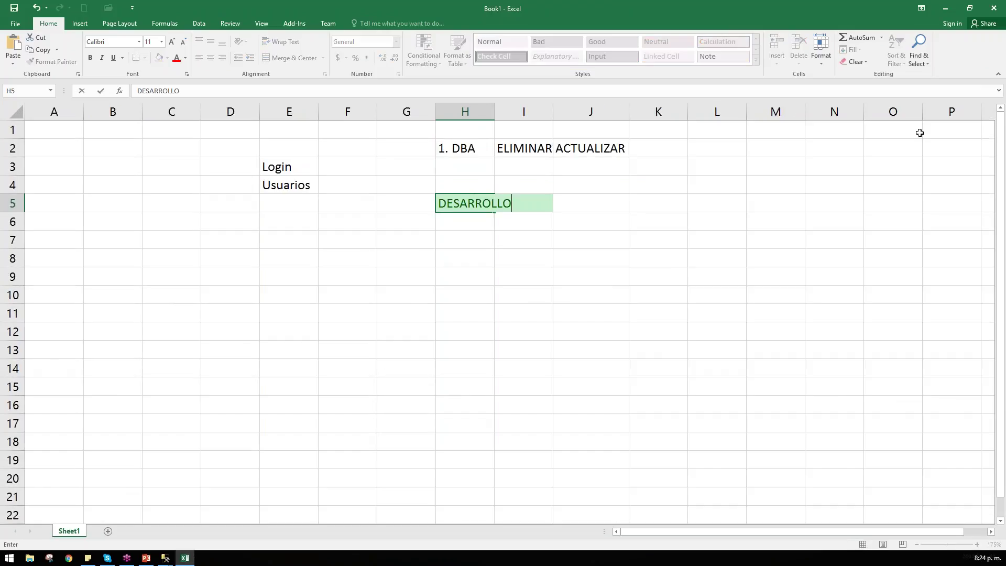
text(/QA)
key(Return)
double_click(494, 115)
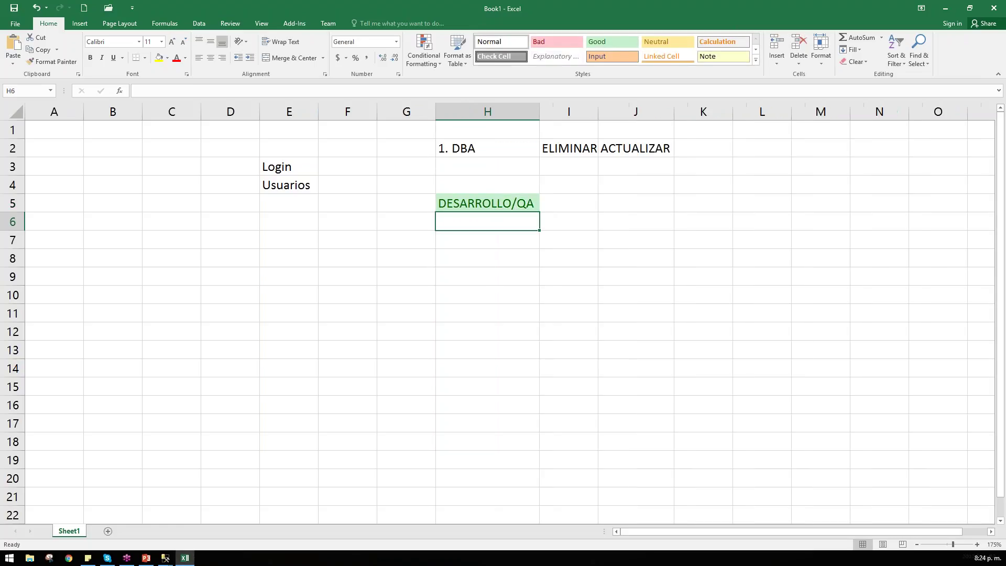
Step: Enter PRODUCCION in I5, widen column I, and apply the Bad cell style
click(592, 209)
drag(599, 113, 655, 113)
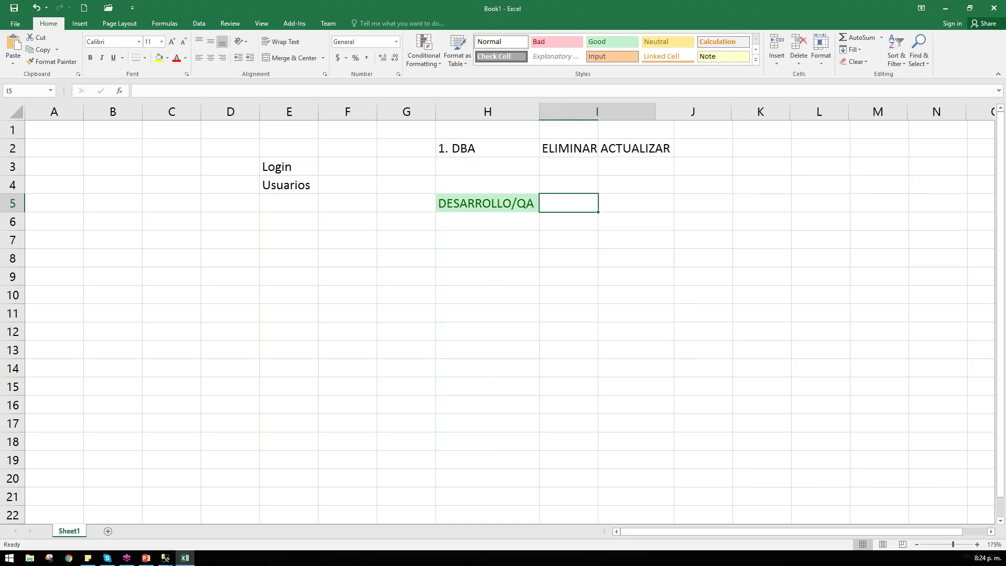
text(PRODUCCION)
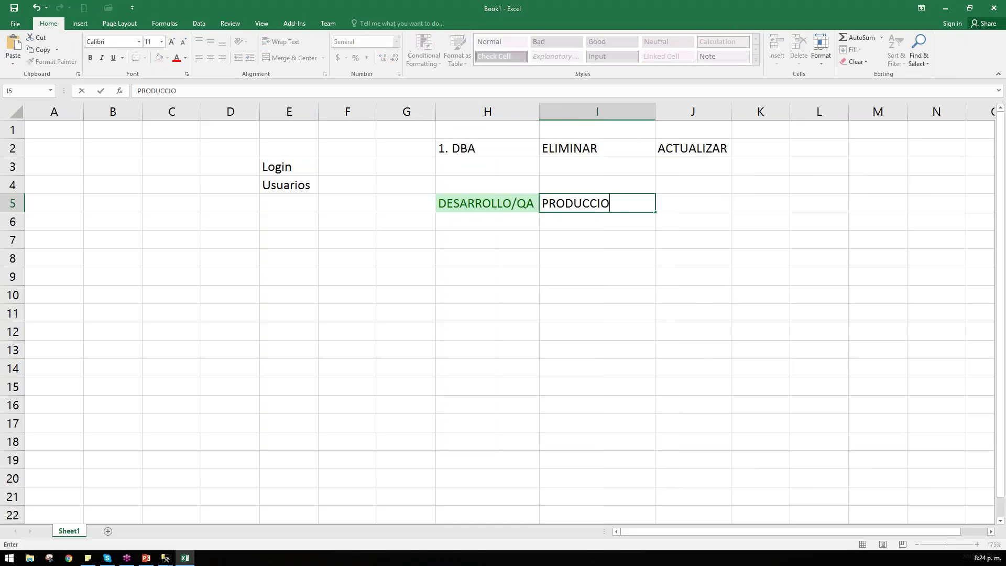
key(Return)
click(595, 202)
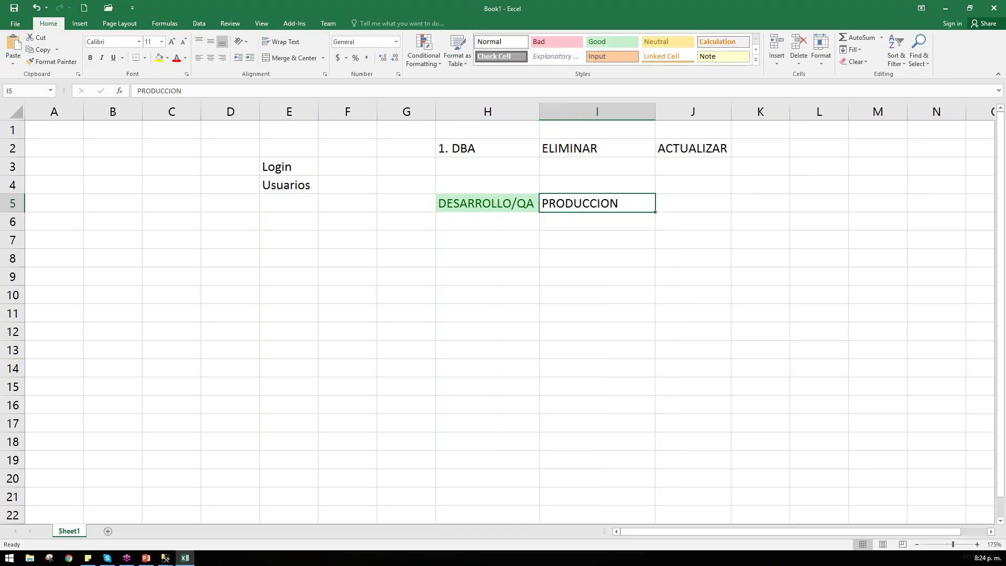
click(551, 36)
click(715, 309)
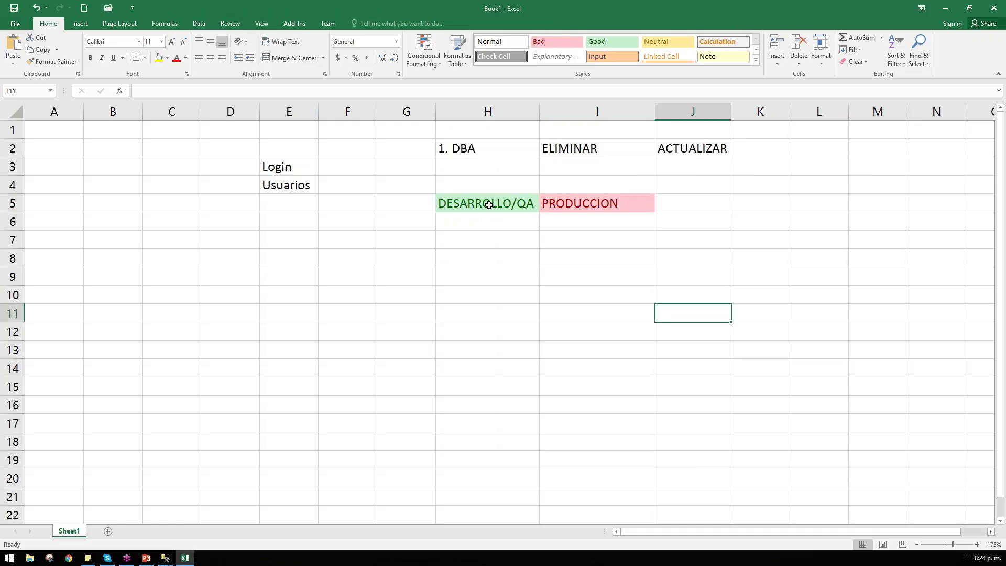
click(559, 206)
click(514, 202)
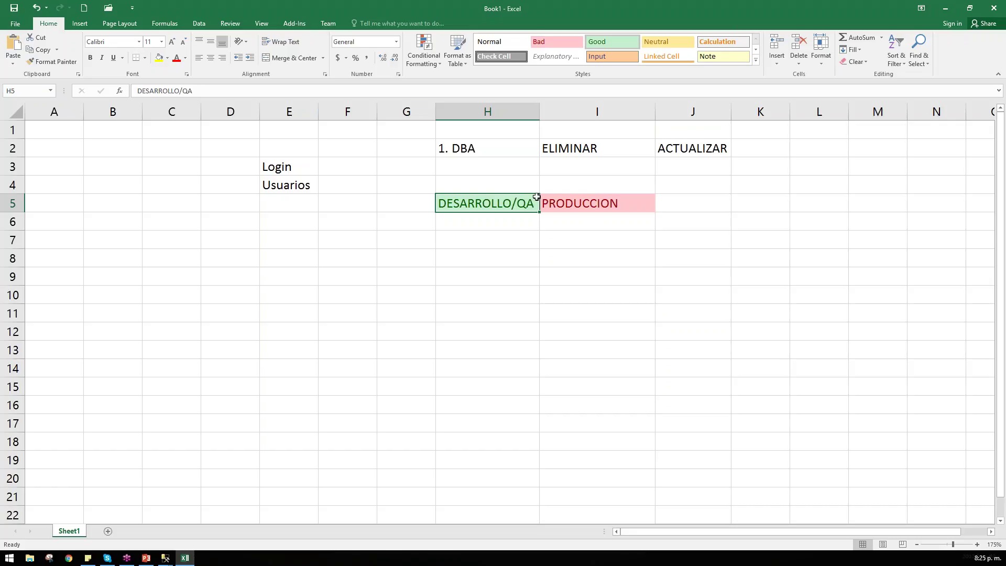
Step: Enter 2. LEER DATOS in cell H3
click(624, 201)
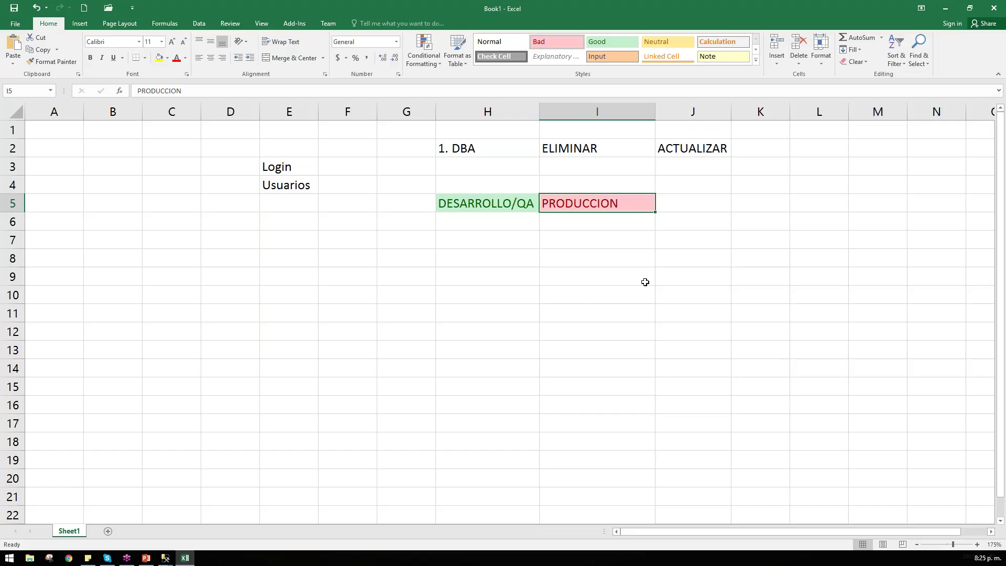
click(478, 162)
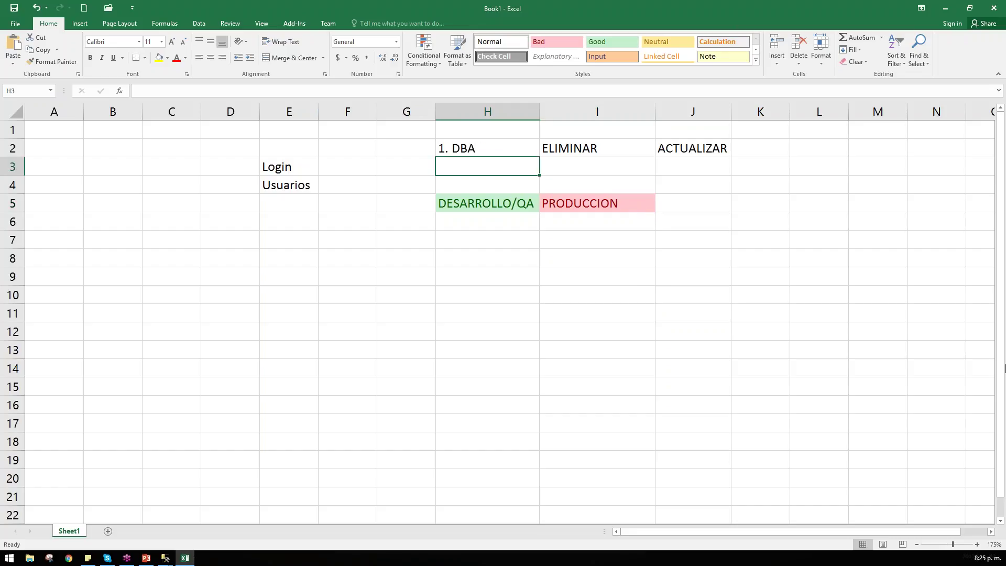
text(2. LEER )
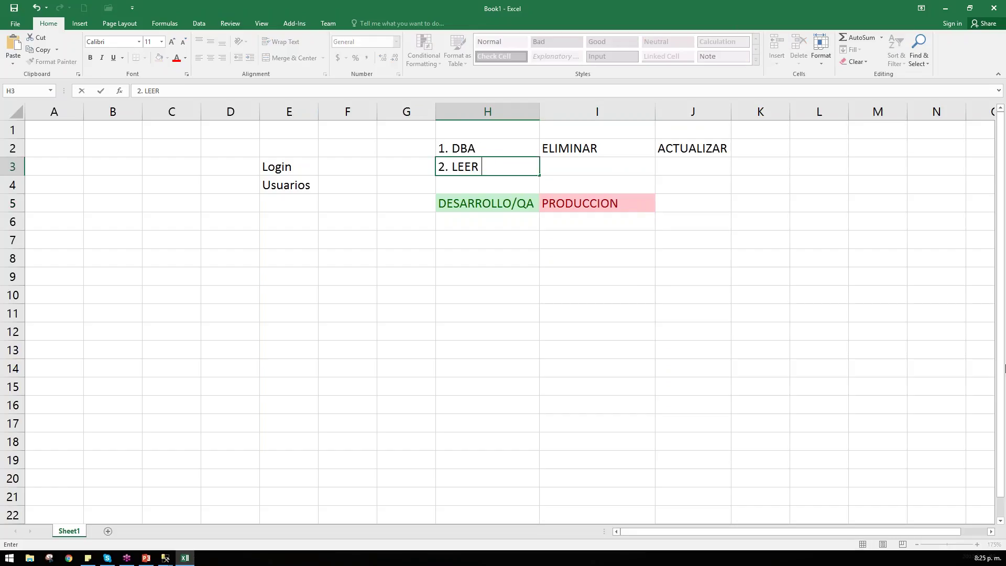
text(DATOS)
key(Return)
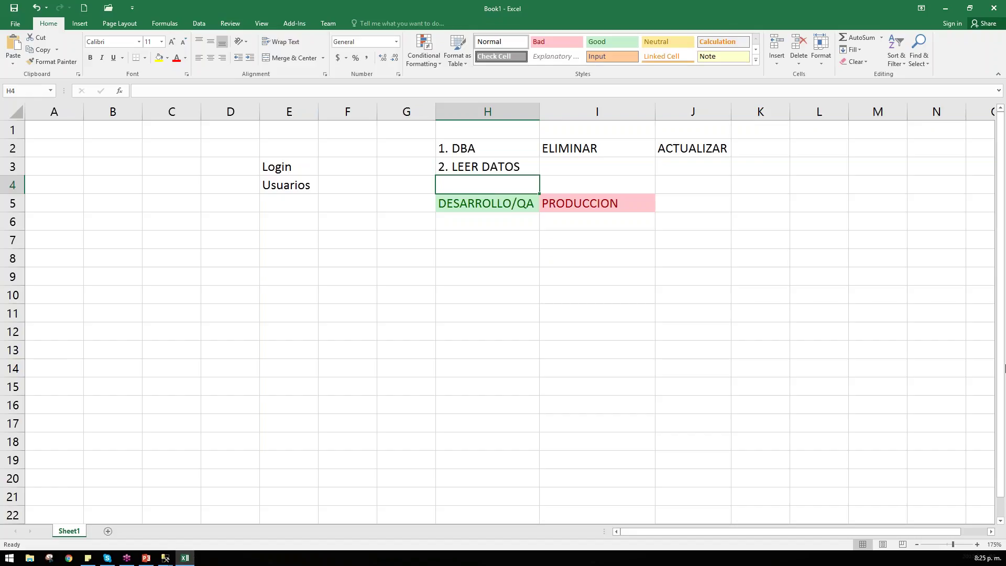
Step: Type DELETE TABLA into cell H6
click(470, 220)
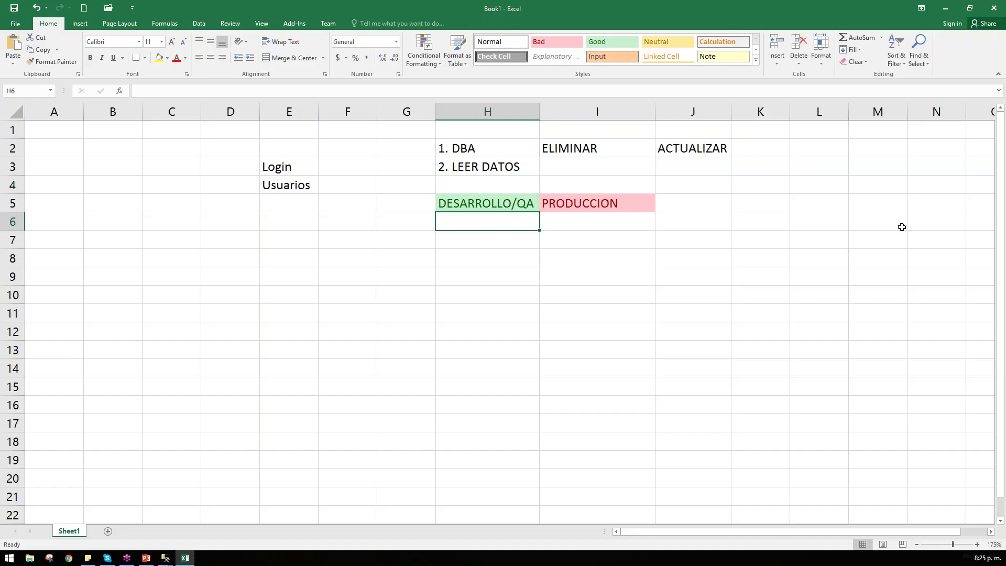
text(DELETE)
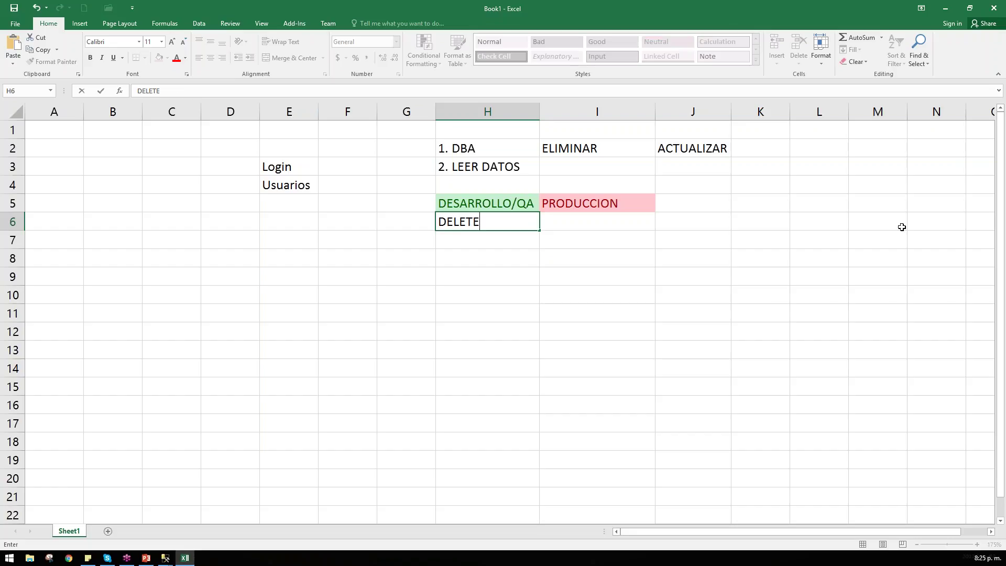
text(ABLA)
click(763, 298)
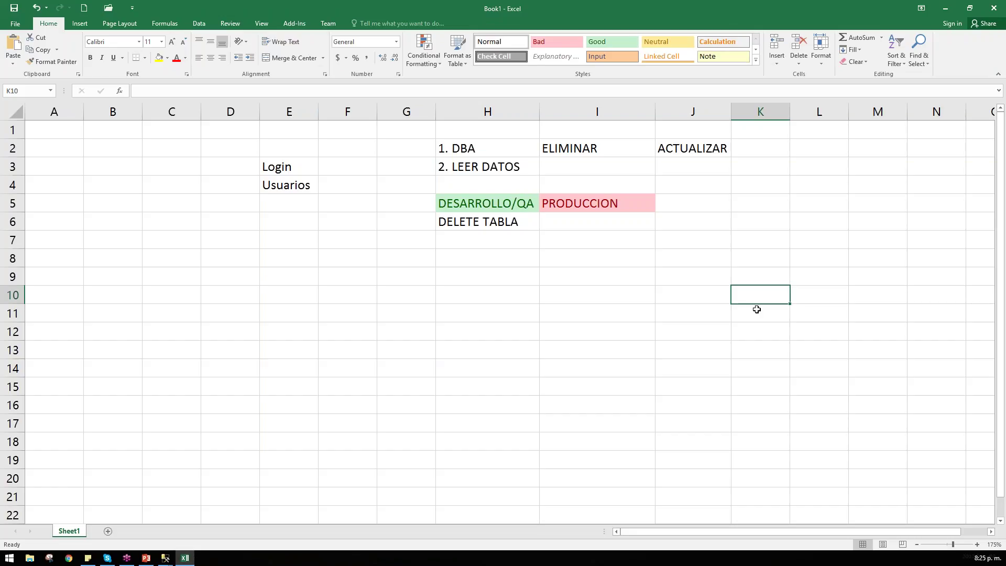
Step: Move DELETE TABLA from H6 to I6 under PRODUCCION
click(517, 222)
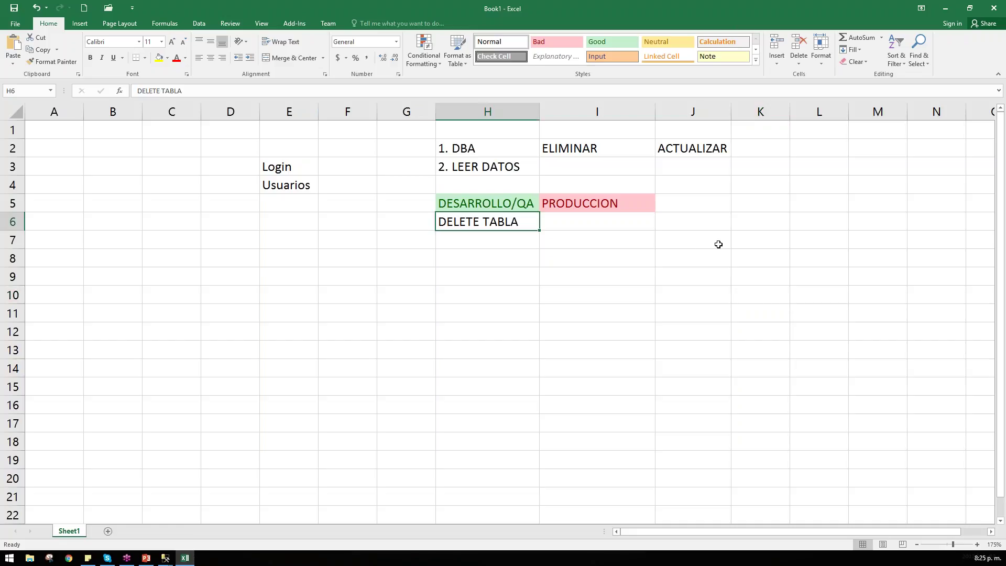
key(ctrl+c)
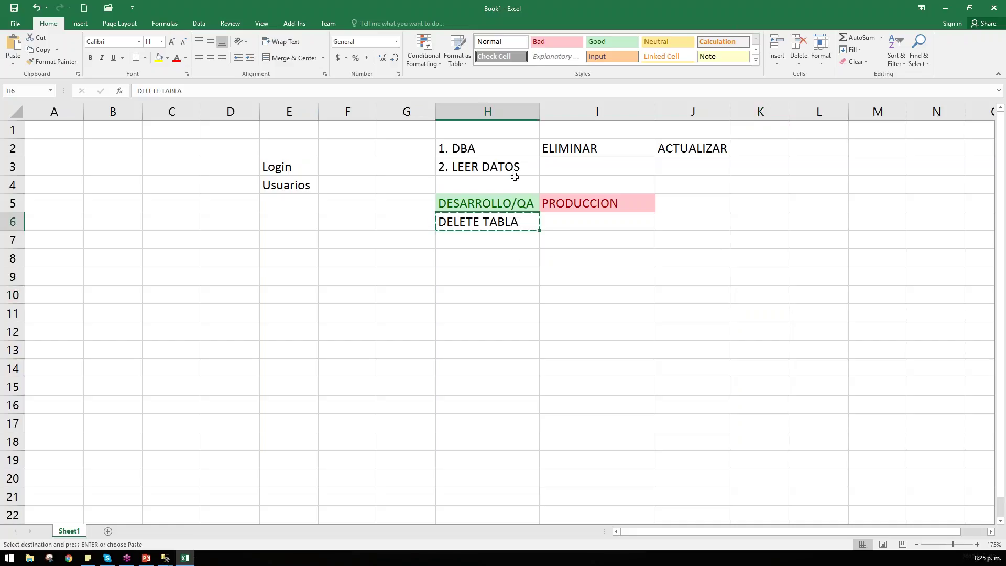
click(571, 220)
key(ctrl+v)
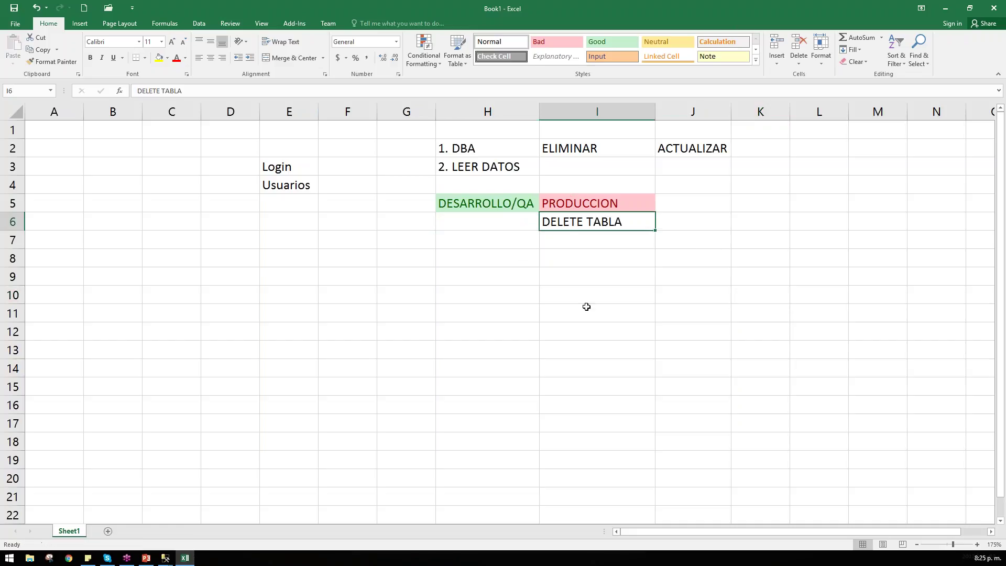
click(596, 278)
key(Up)
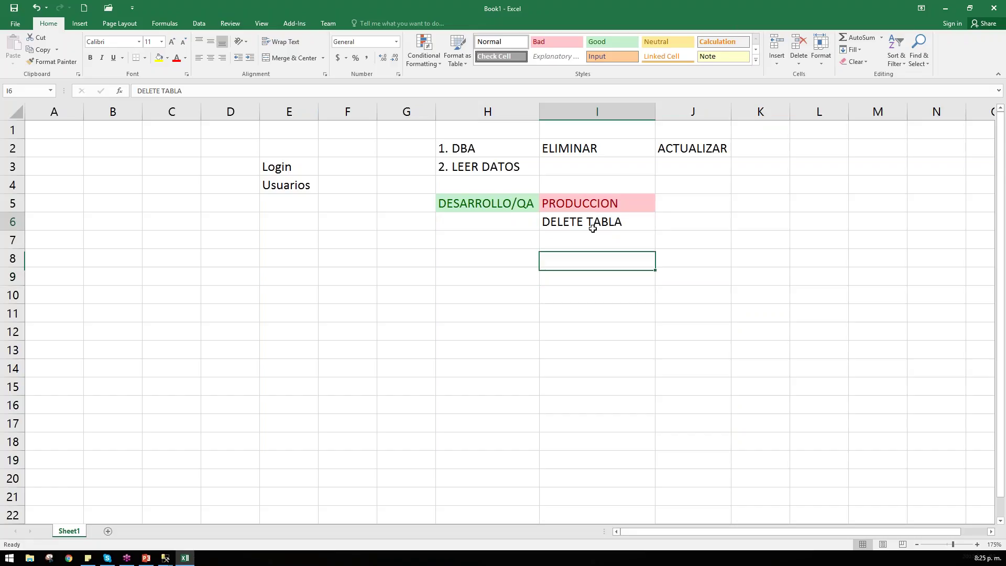
click(589, 220)
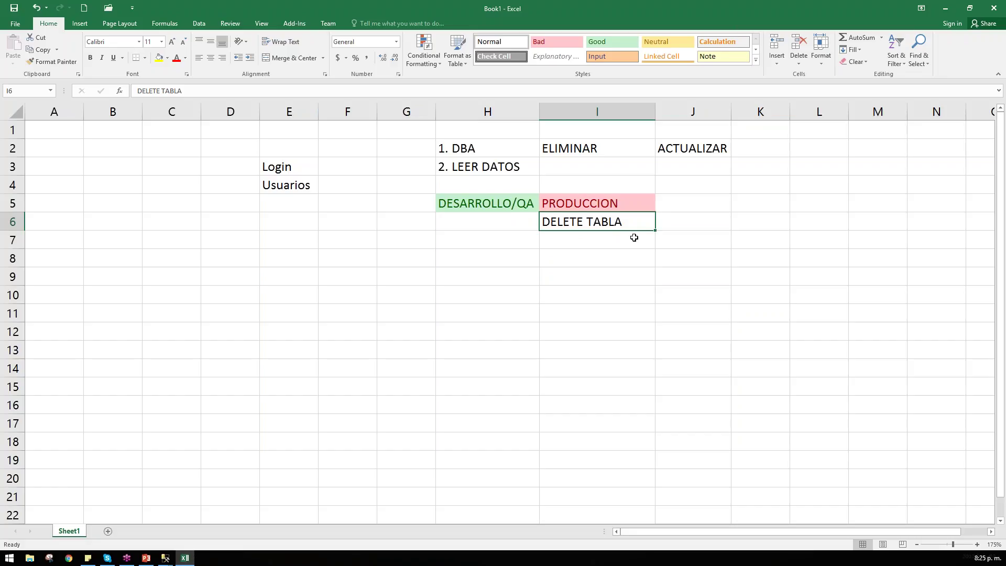
click(477, 141)
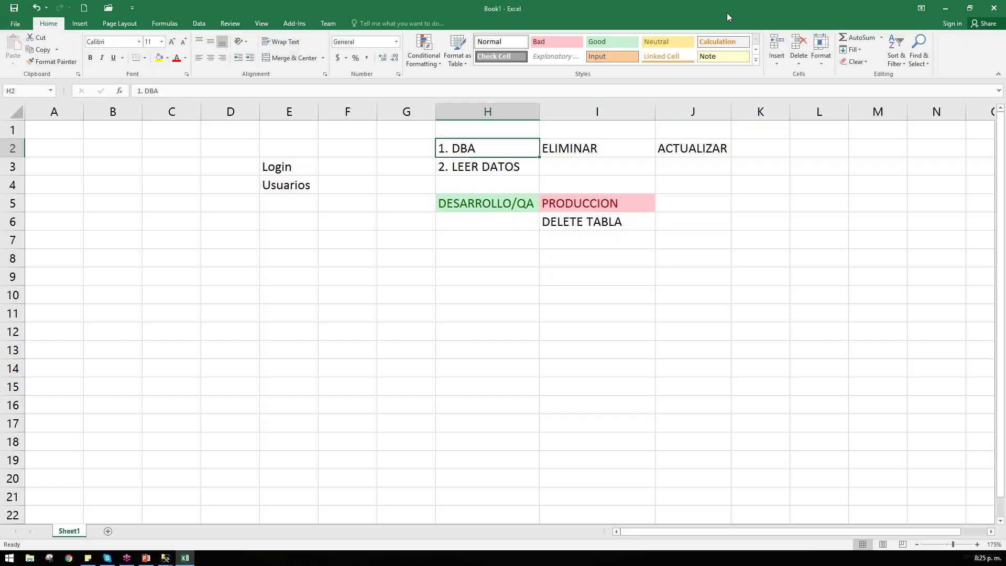
Step: Style 1. DBA in H2 as yellow Neutral and 2. LEER DATOS in H3 as orange Input
click(665, 43)
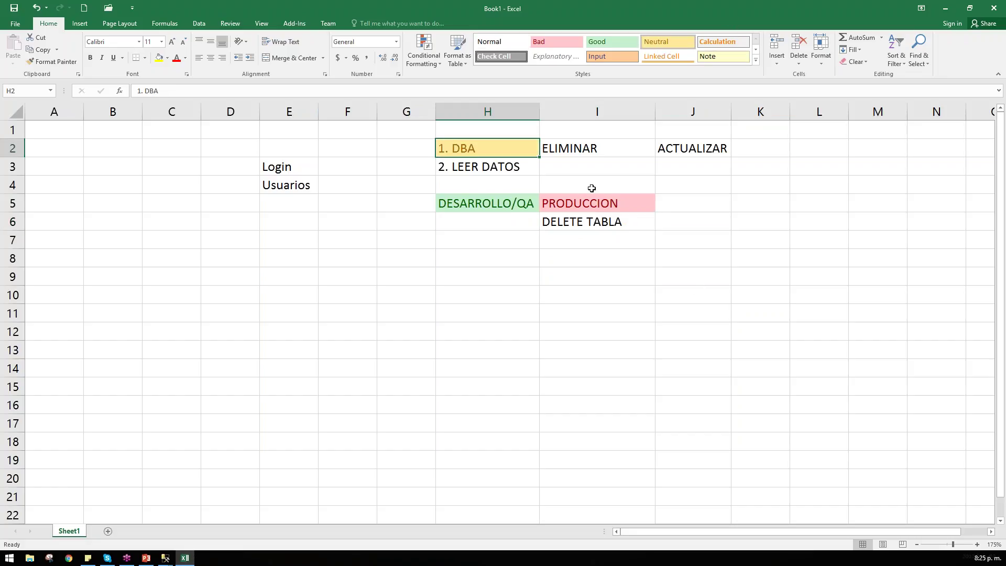
drag(591, 188, 629, 259)
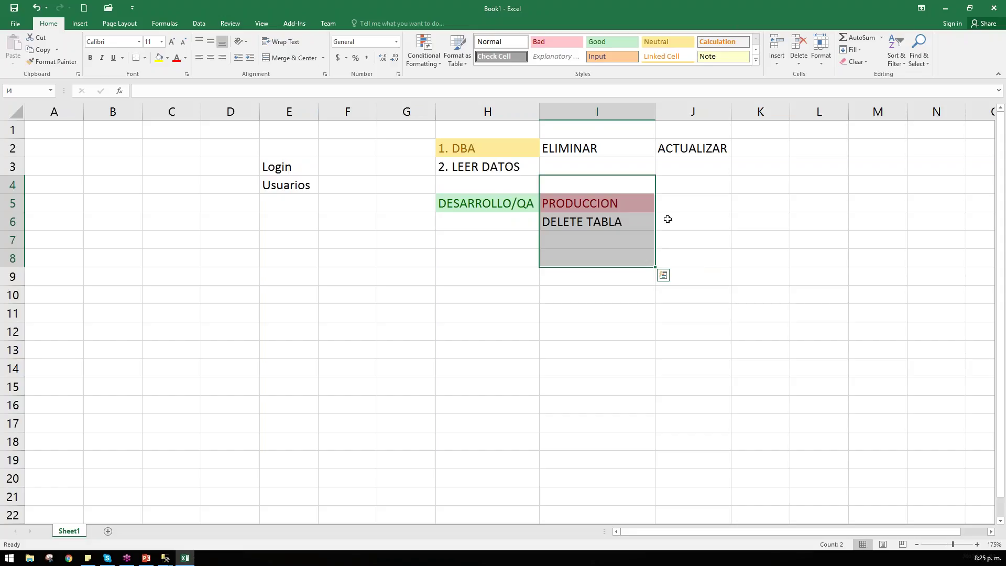
click(502, 170)
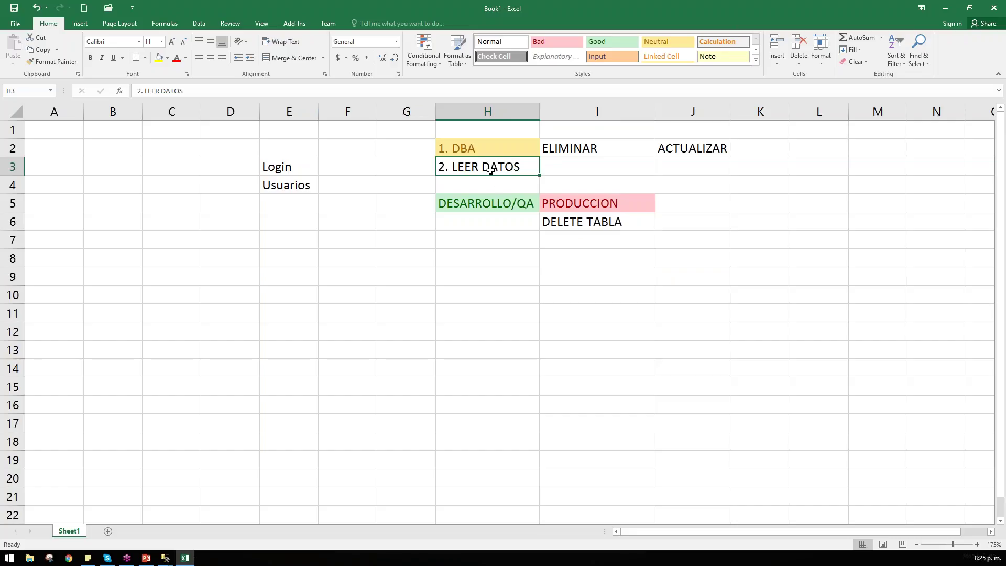
click(602, 54)
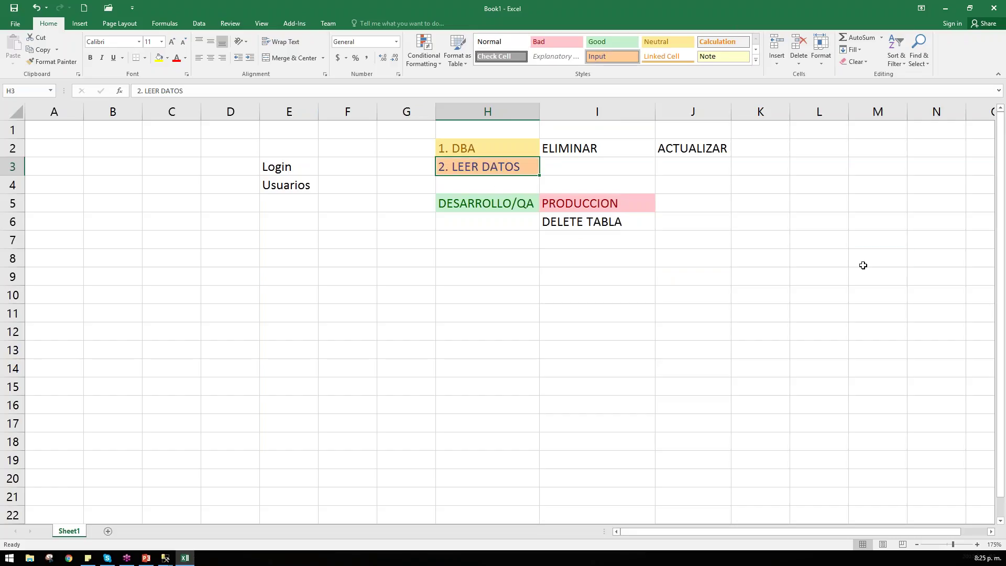
click(863, 265)
click(599, 205)
click(596, 225)
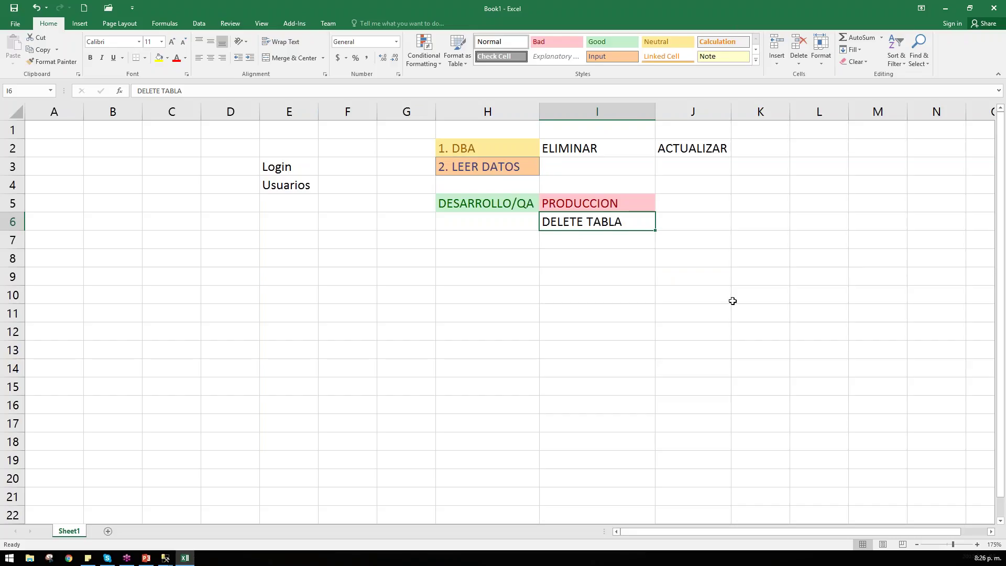
Step: Review the H3, I3, E3 and E4 notes, then minimize Excel to reveal SQL Server
key(alt+Tab)
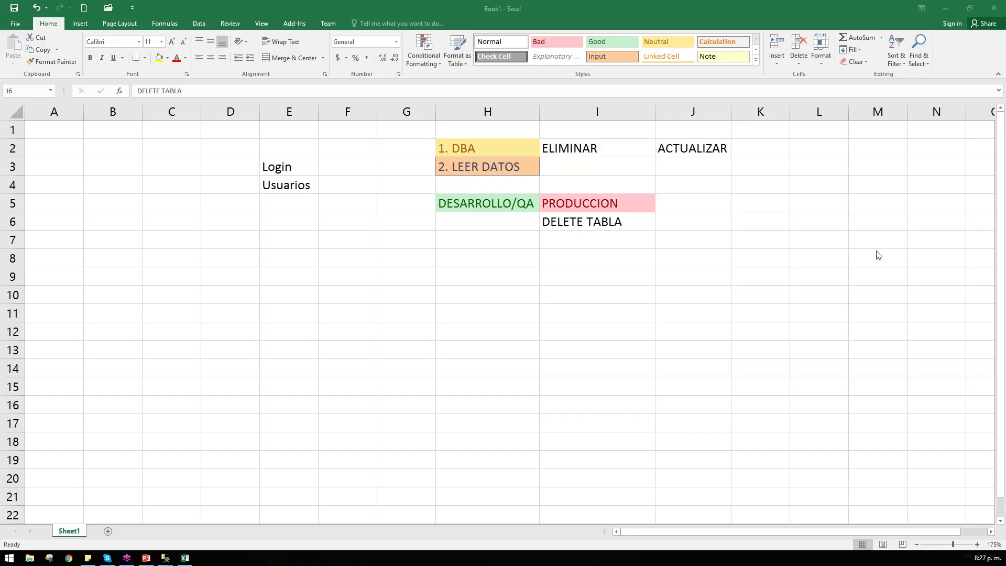
key(Up)
key(Up)
key(Up)
key(Left)
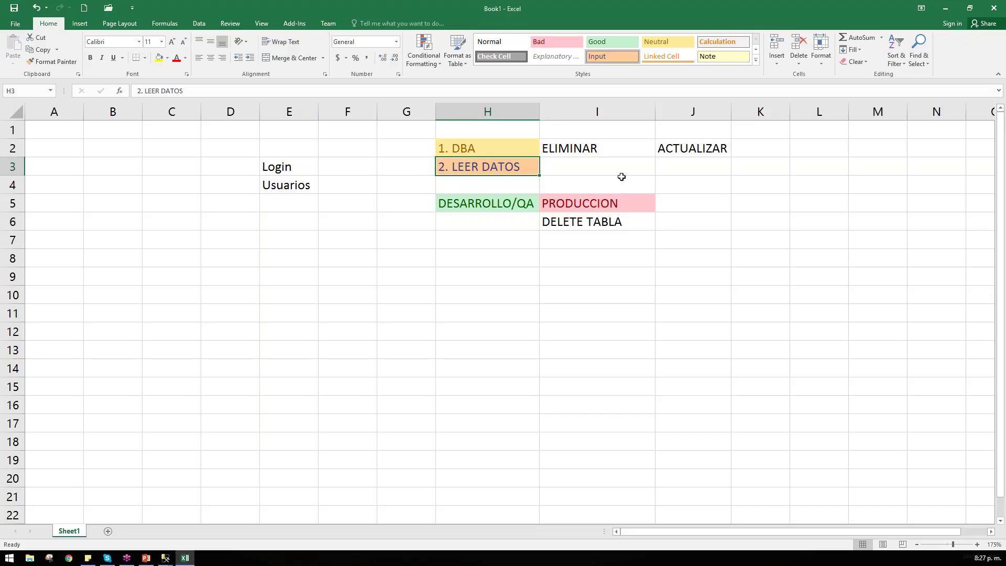
click(589, 164)
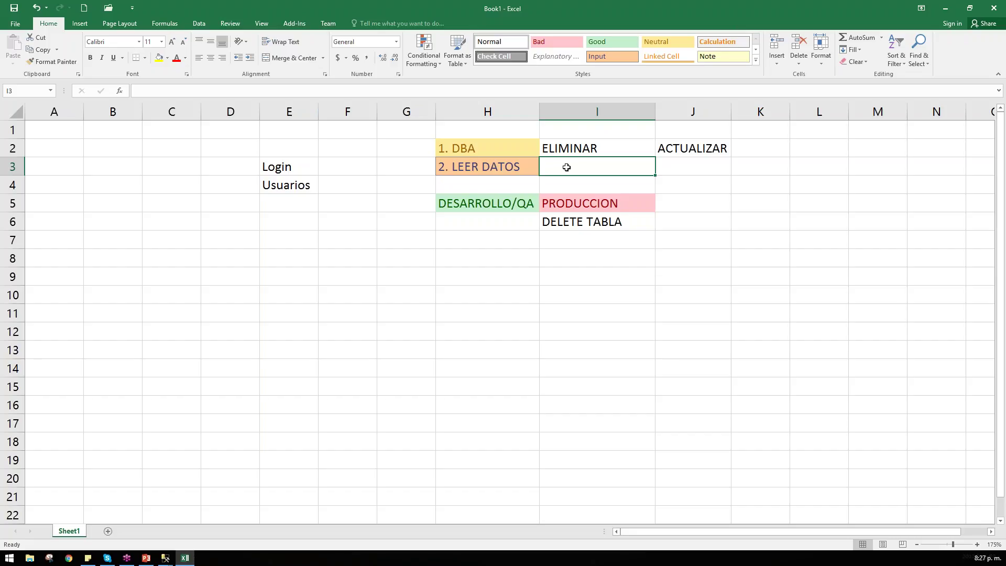
click(480, 167)
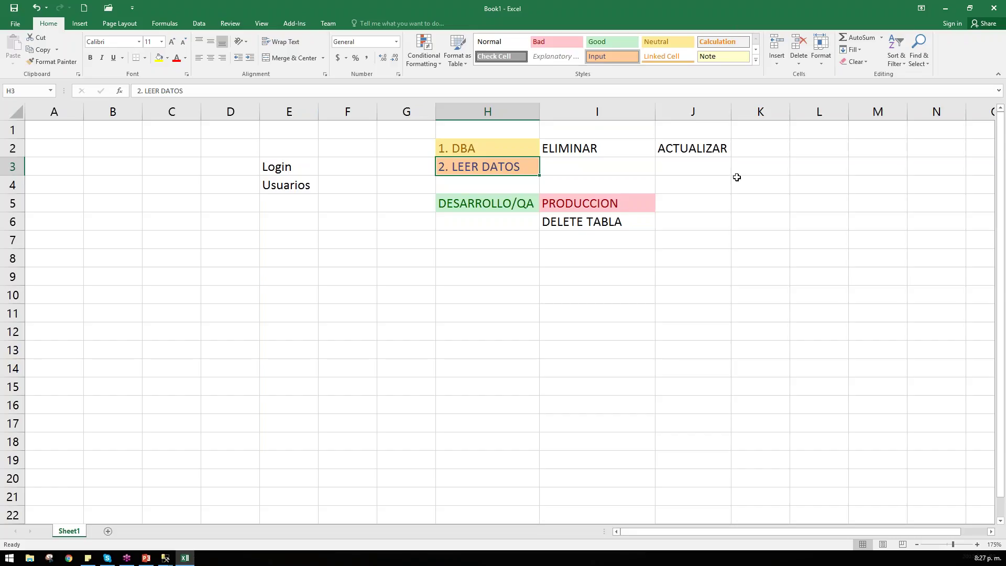
scroll(503, 314, down, 3)
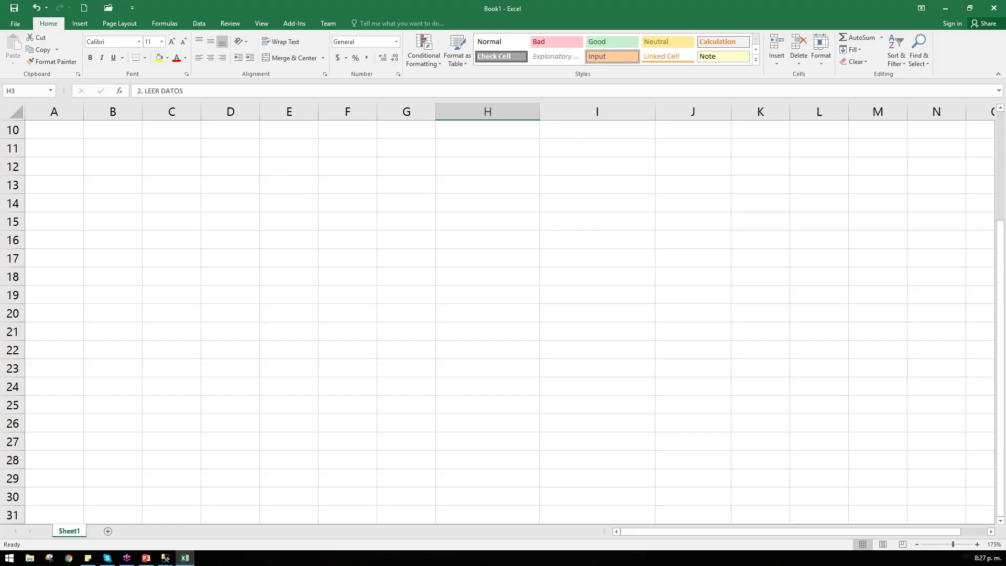
scroll(503, 315, up, 3)
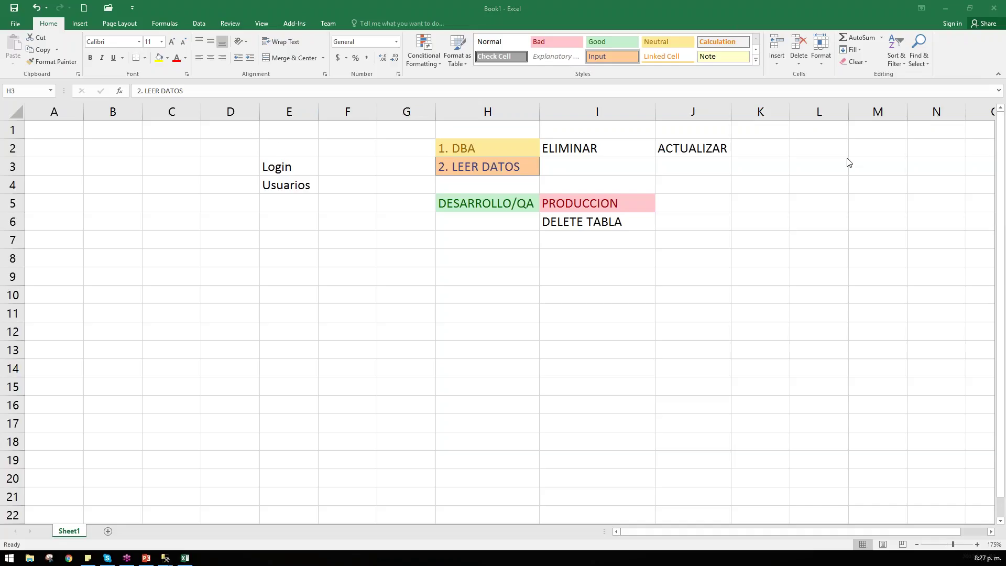
click(295, 171)
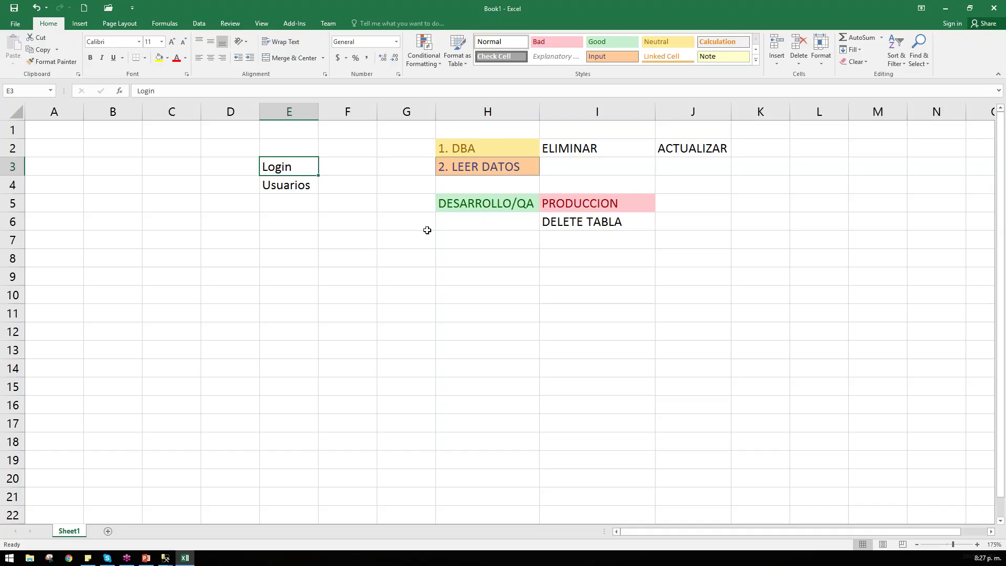
click(287, 185)
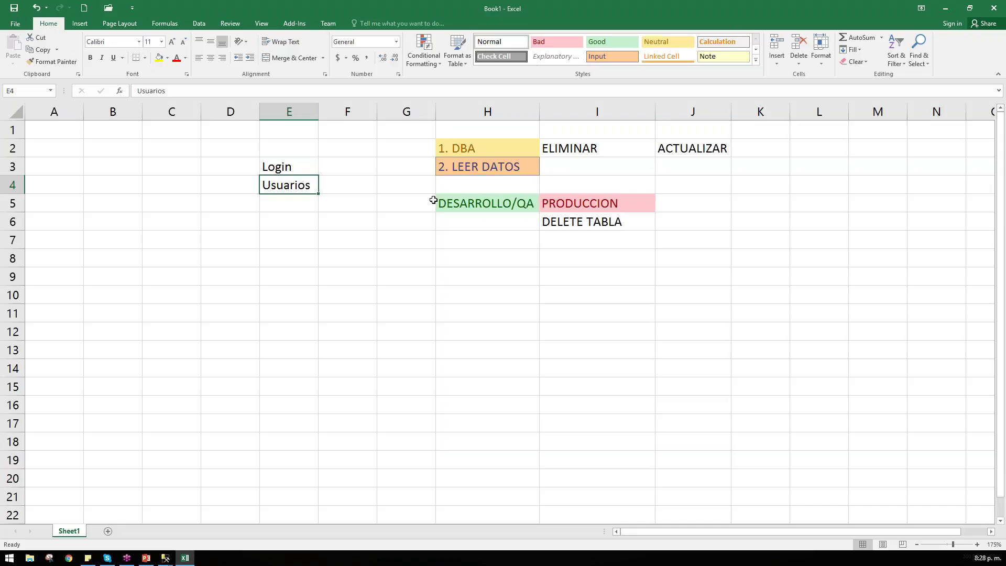
click(946, 9)
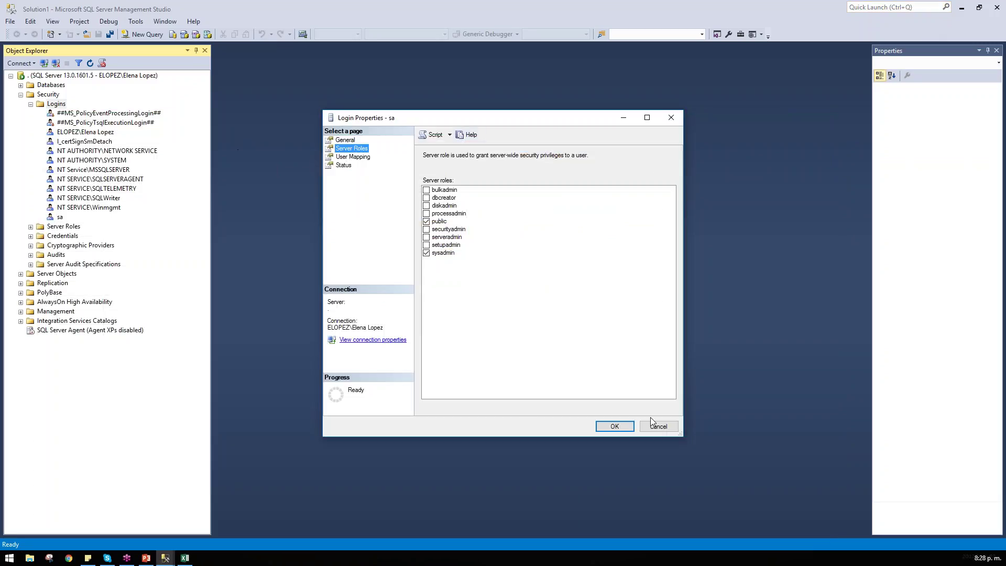
Step: Cancel the sa login properties, annotate the Object Explorer tree, then expand Security to list logins
click(658, 424)
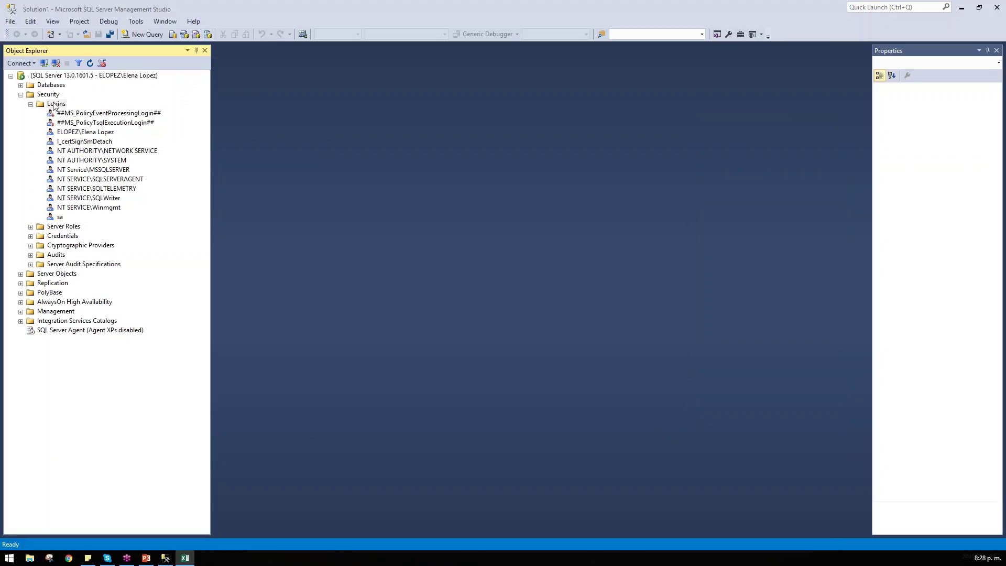
double_click(52, 97)
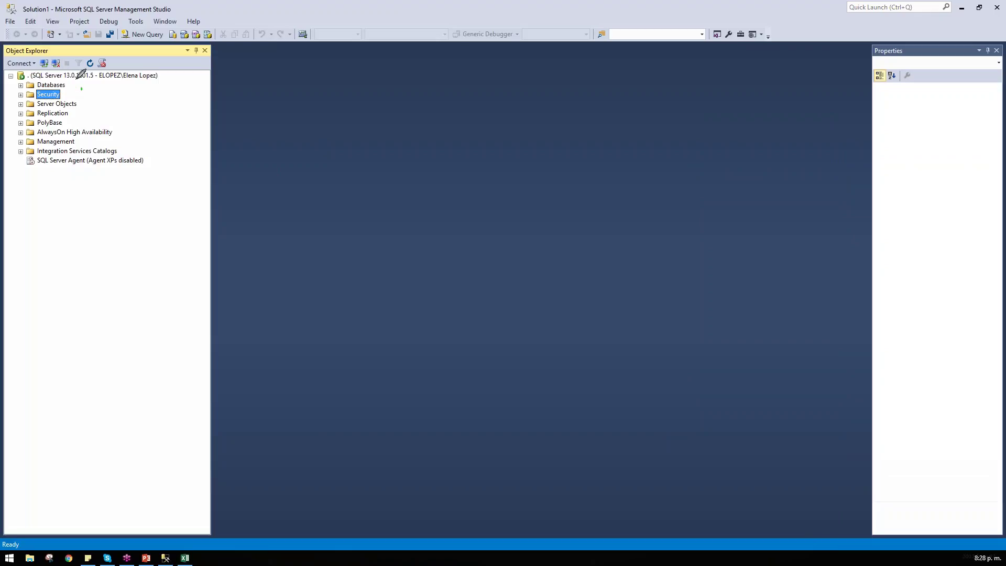
mouse_move(77, 78)
mouse_down()
mouse_move(27, 117)
mouse_move(68, 71)
mouse_up()
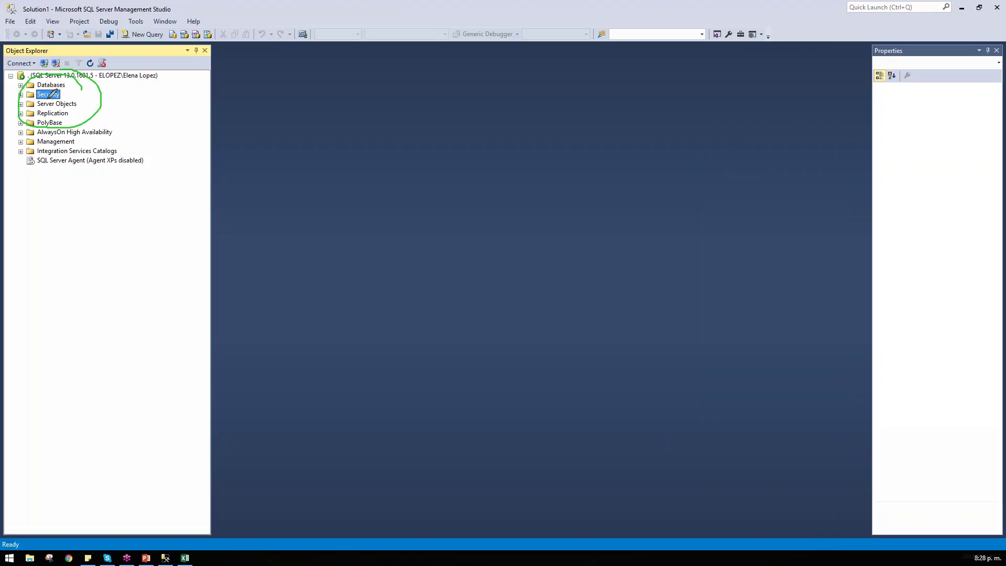
drag(63, 99, 88, 89)
drag(163, 78, 239, 76)
drag(25, 93, 69, 92)
key(Escape)
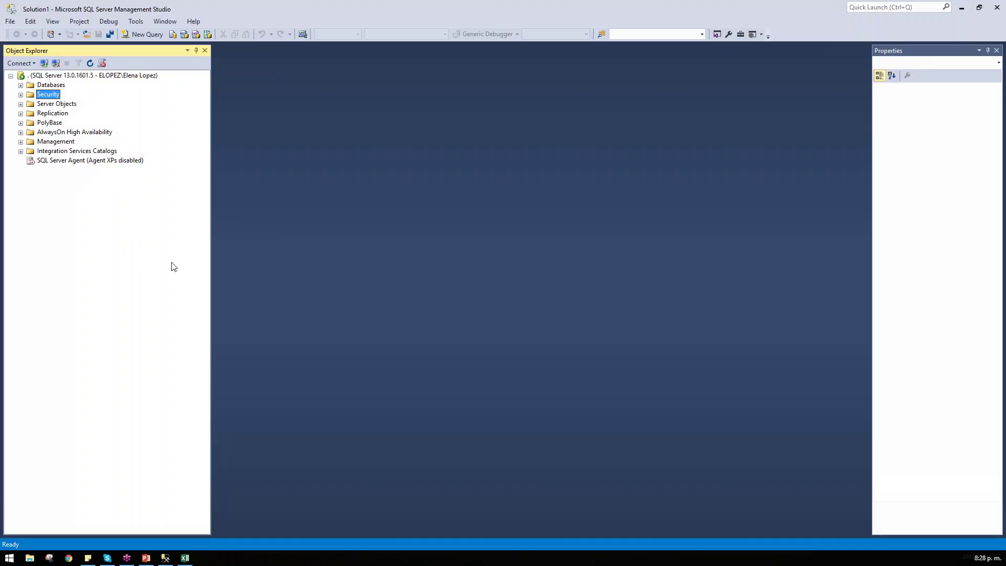
click(21, 95)
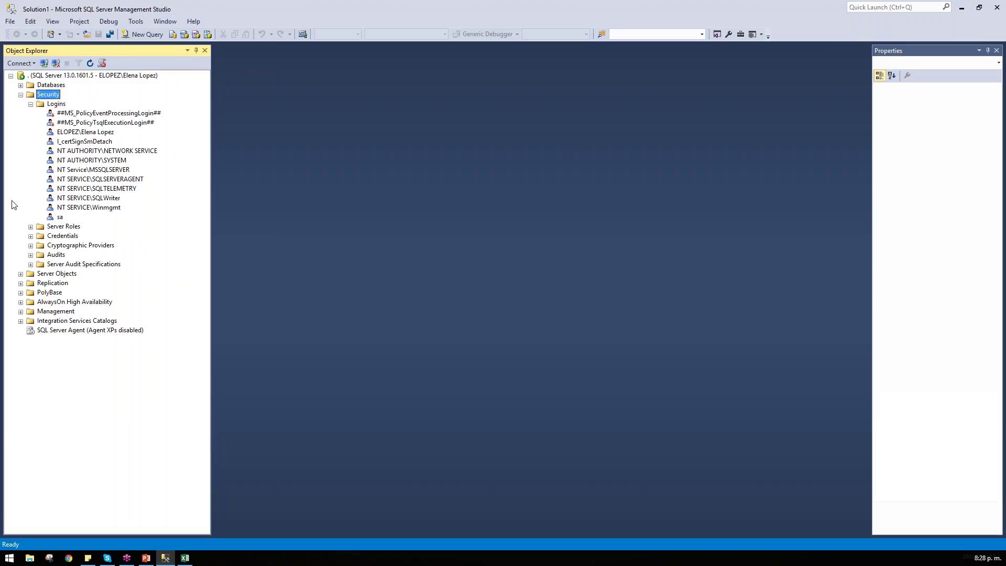
click(59, 218)
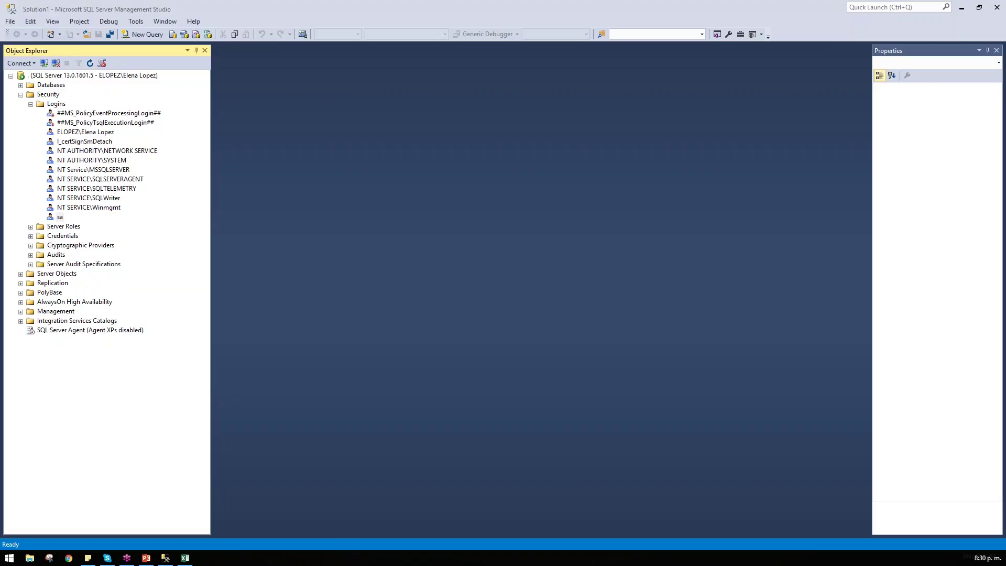
Step: Start a new login from the Logins context menu and highlight the authentication choices
right_click(47, 104)
click(79, 109)
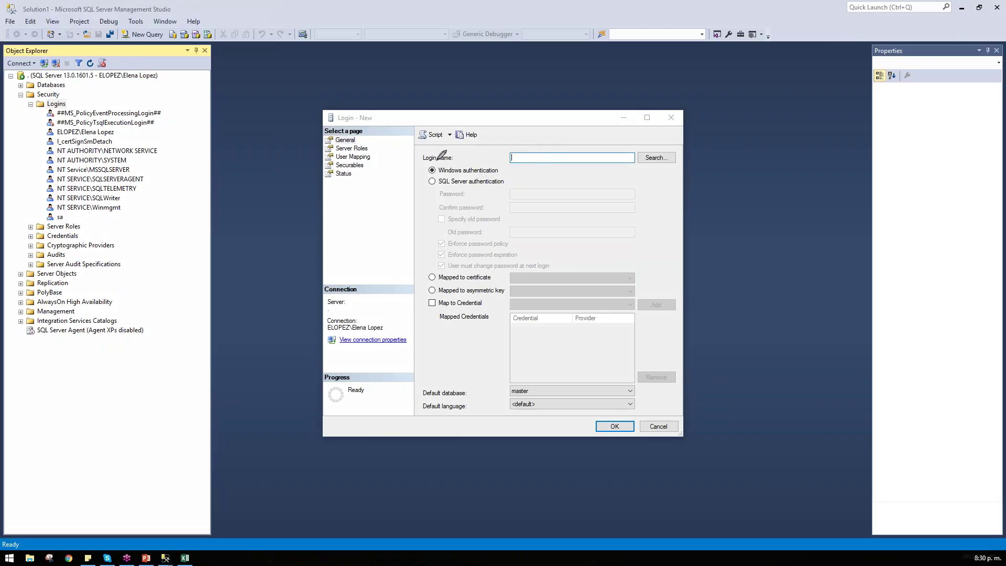
mouse_move(437, 160)
mouse_down()
mouse_move(464, 192)
mouse_move(521, 170)
mouse_move(428, 159)
mouse_up()
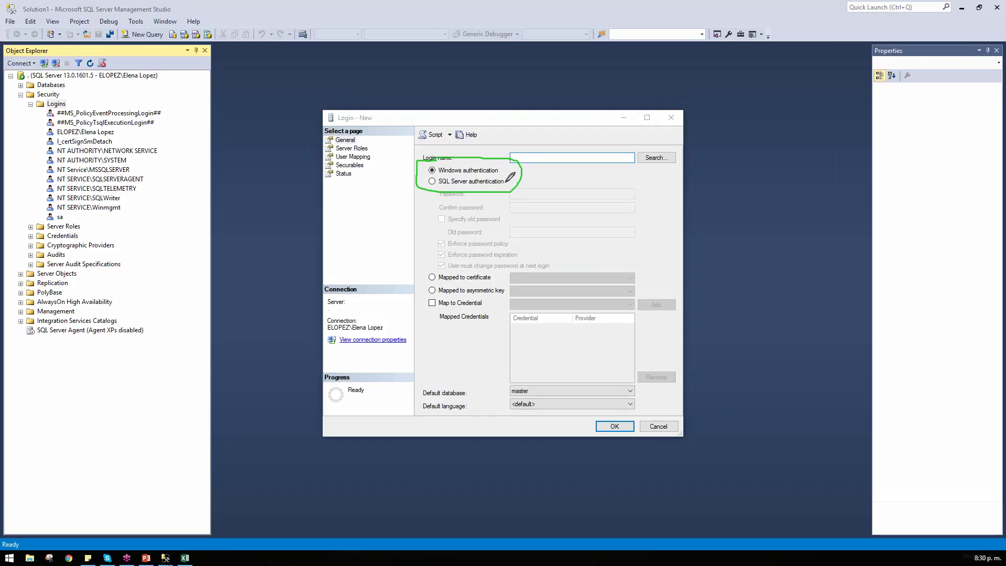
drag(506, 182, 529, 178)
key(e)
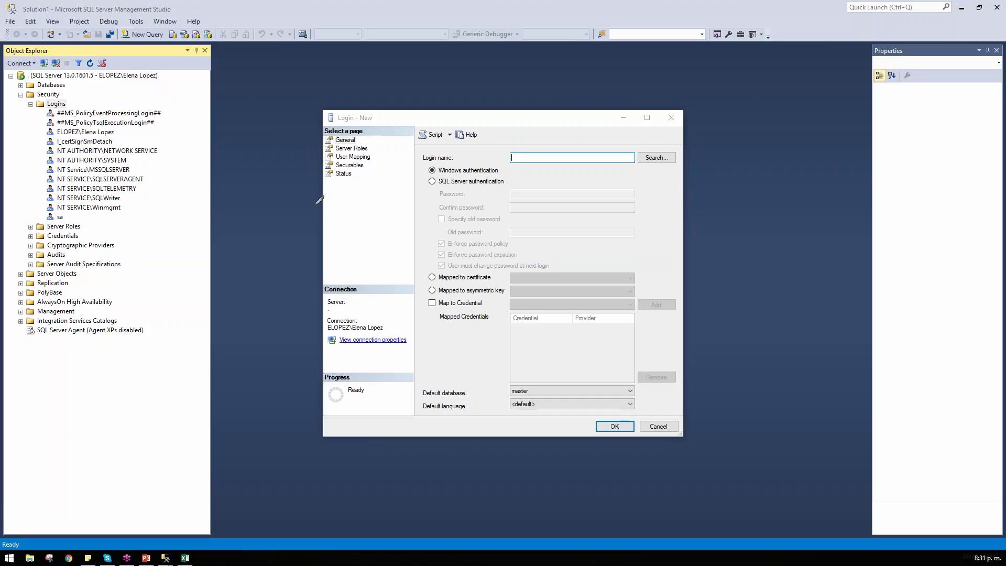
Step: Name the new login testing
click(427, 215)
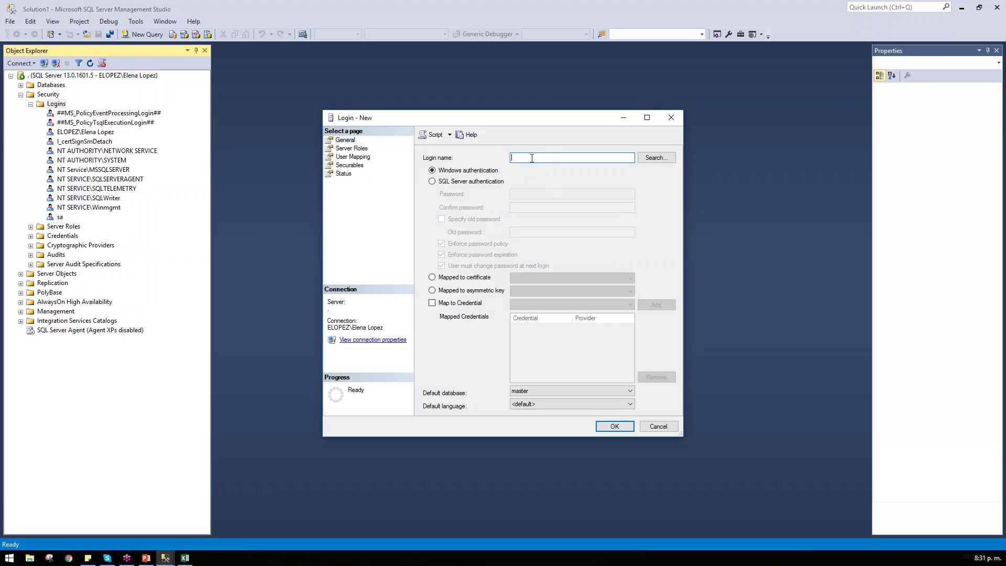
text(tEST)
key(BackSpace)
key(BackSpace)
key(BackSpace)
key(BackSpace)
text(testing)
key(BackSpace)
key(BackSpace)
key(BackSpace)
text(ing)
Step: Choose SQL Server authentication and enter the login's password and its confirmation
click(469, 181)
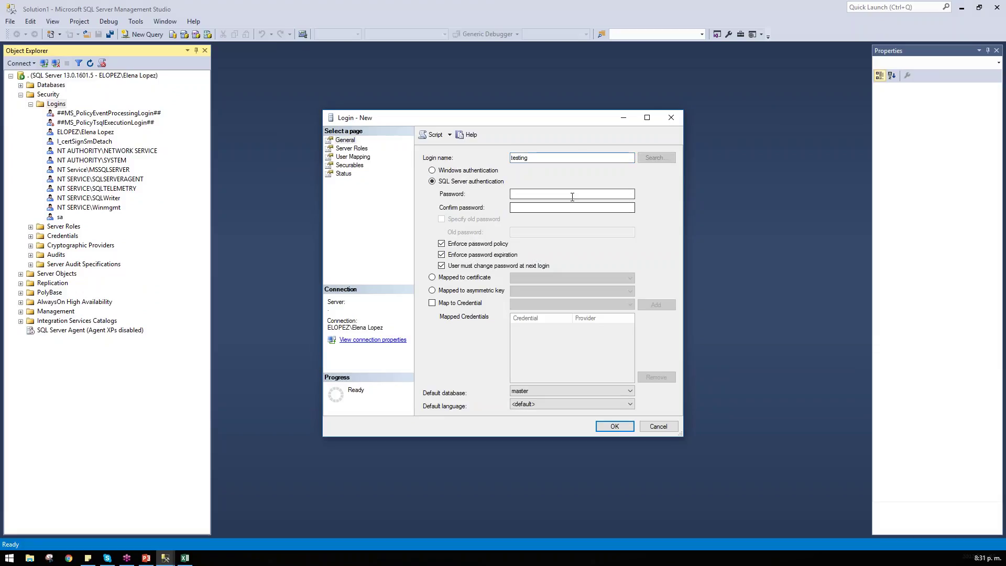
click(600, 198)
text(123456)
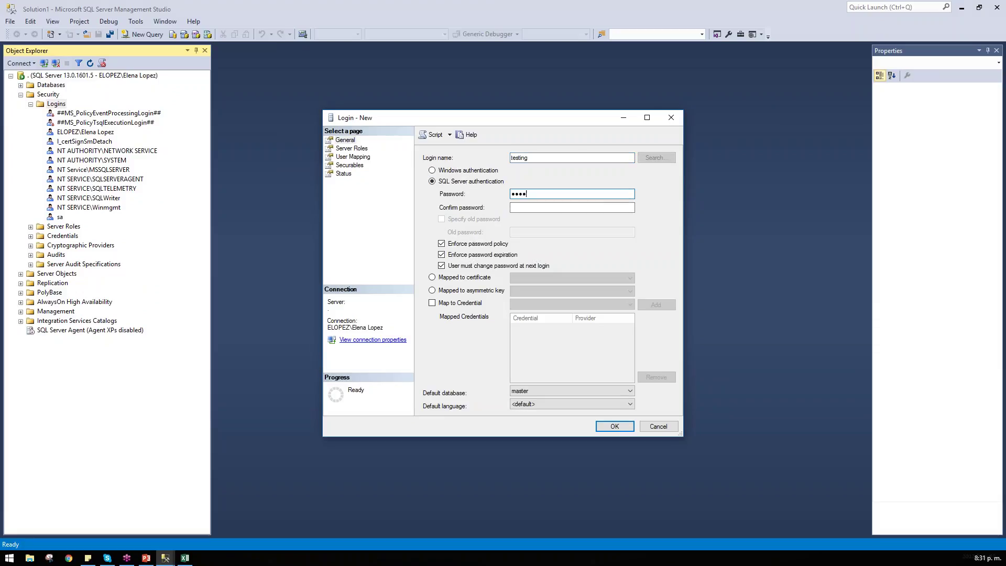
click(572, 208)
text(12345)
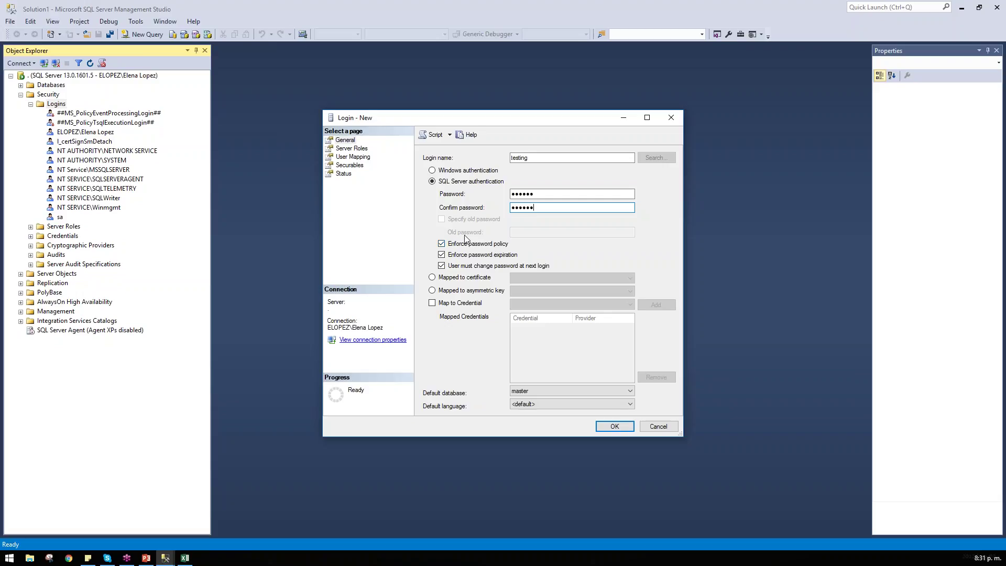
Step: Uncheck Enforce password policy, keep master as default database, and view the Server Roles page
click(441, 245)
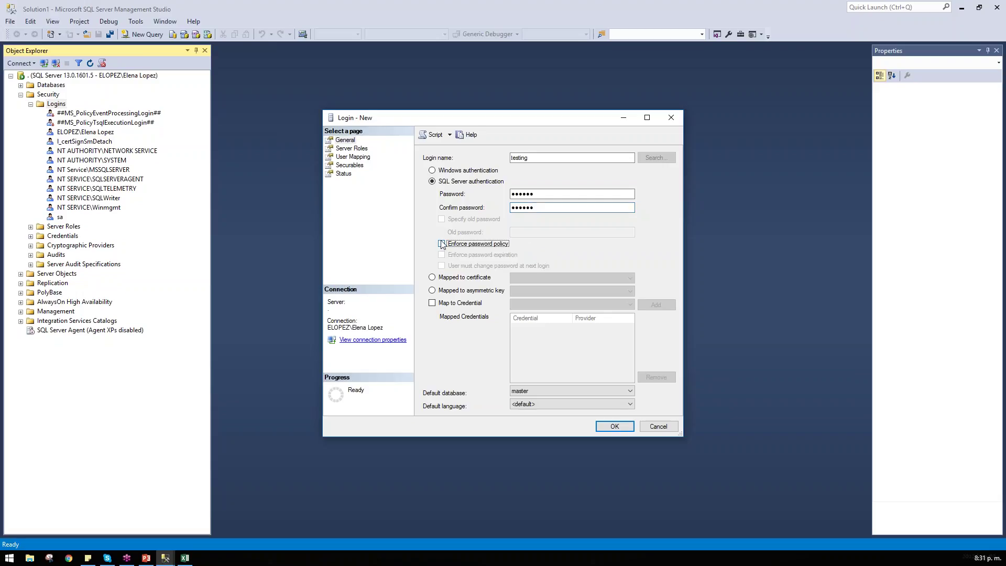
click(443, 245)
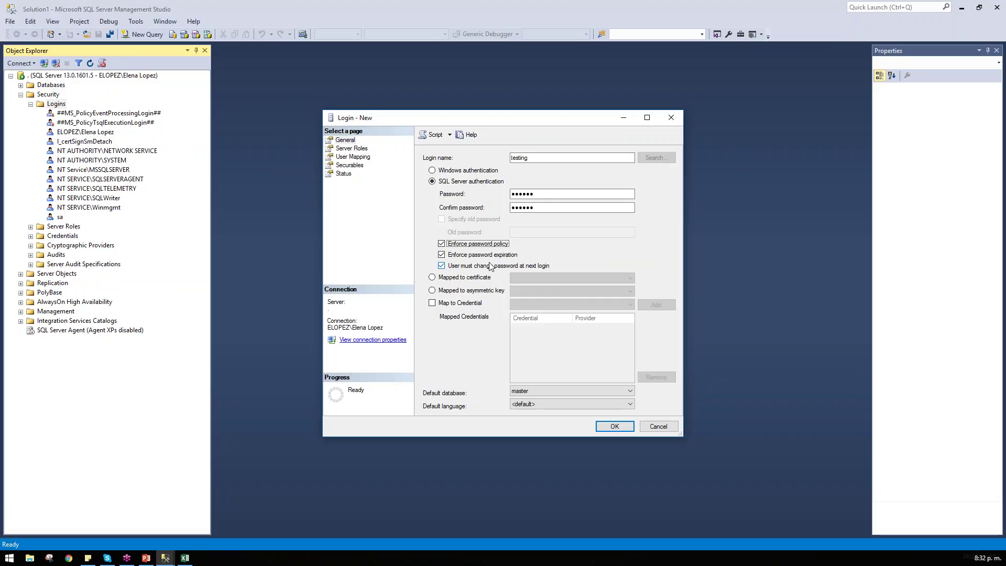
click(482, 244)
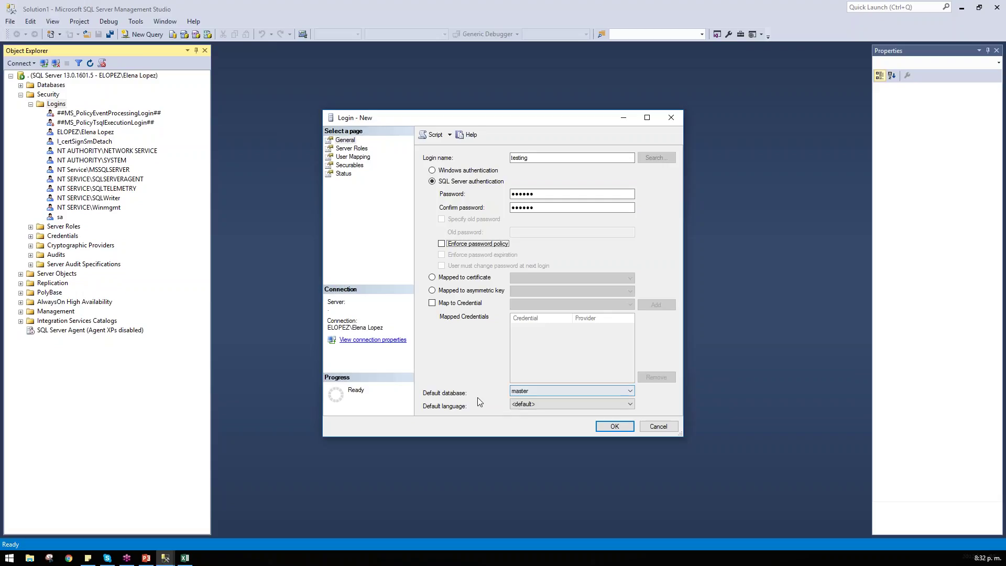
click(540, 392)
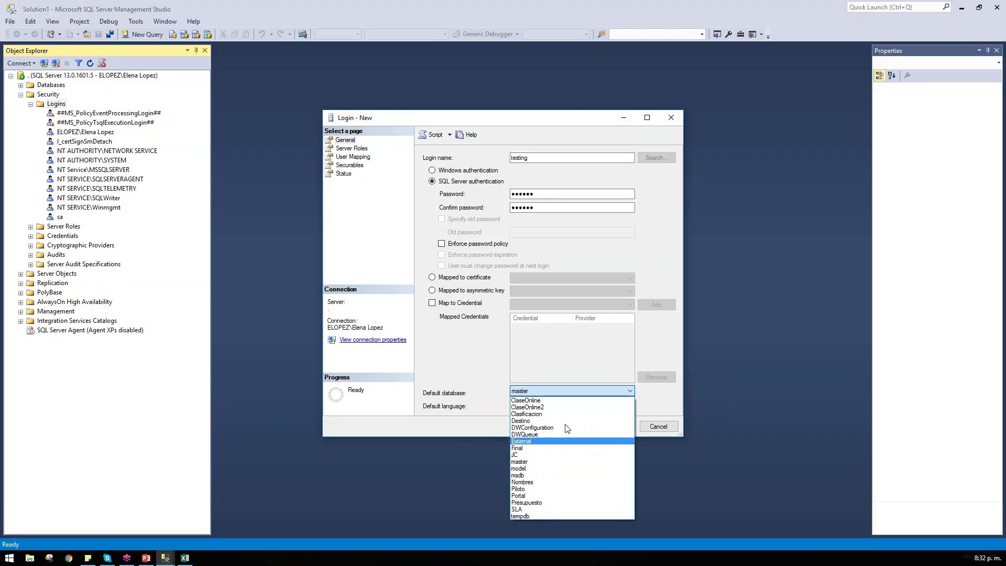
click(477, 403)
click(347, 149)
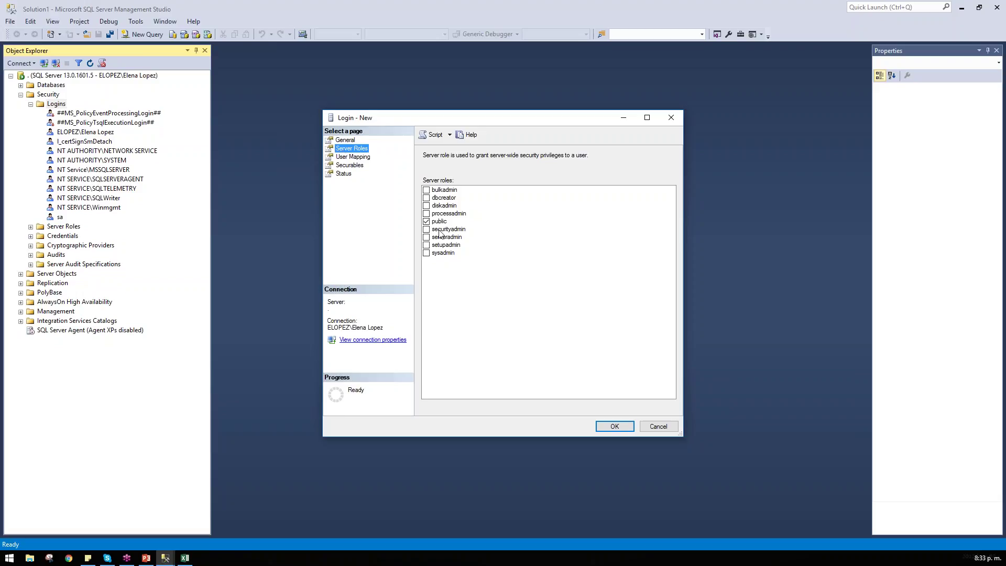
Step: Tick sysadmin for the new login, glance at User Mapping and Securables, then return to Server Roles
click(443, 254)
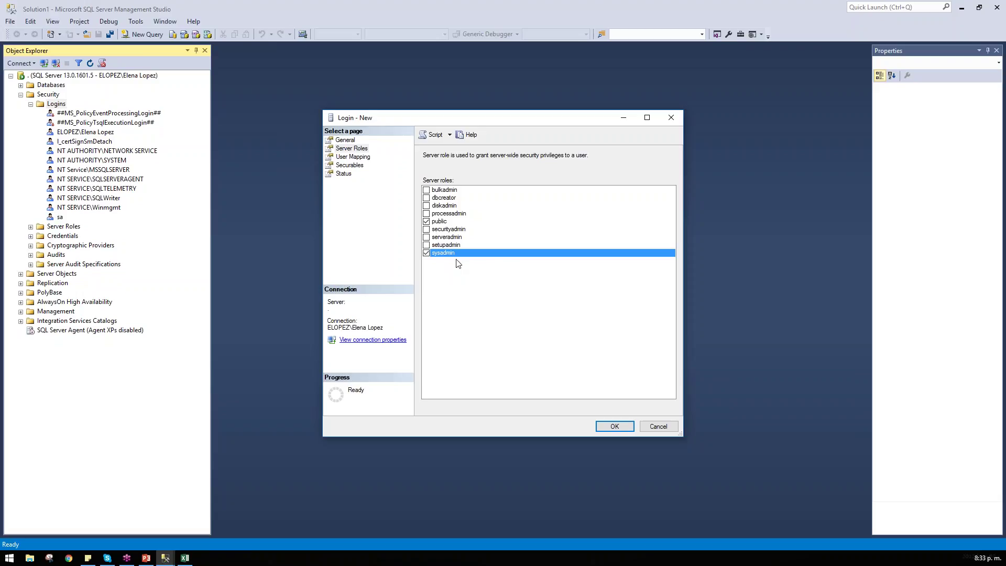
click(441, 254)
click(441, 256)
click(336, 157)
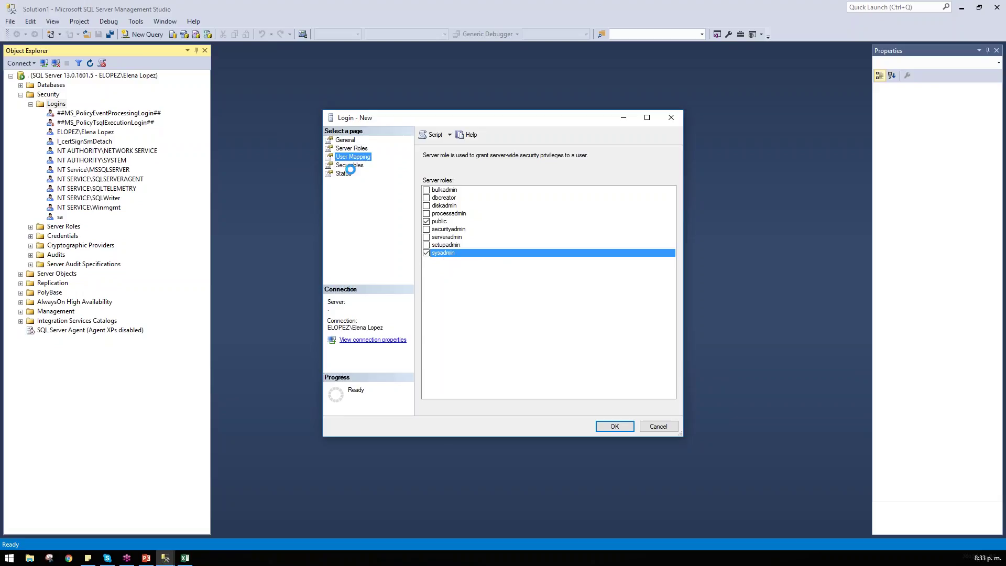
click(348, 165)
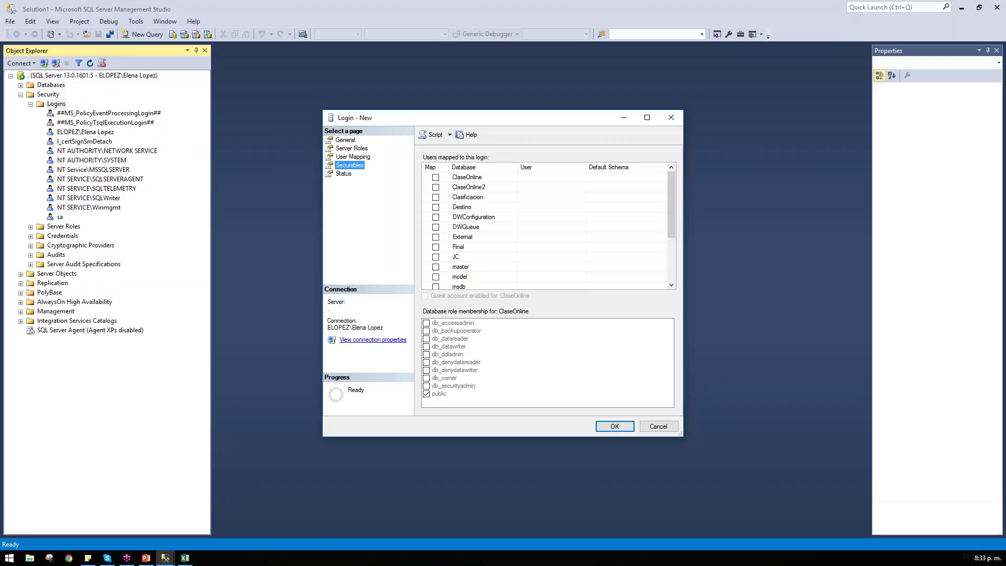
click(343, 149)
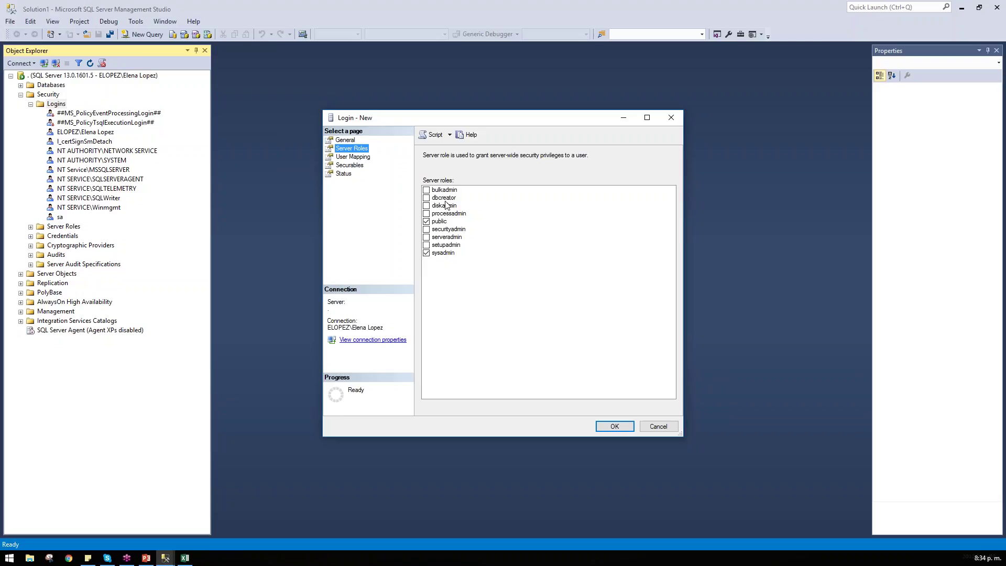
Step: Try dbcreator, diskadmin and processadmin but leave them unticked, then select the public and securityadmin entries
click(446, 199)
click(435, 200)
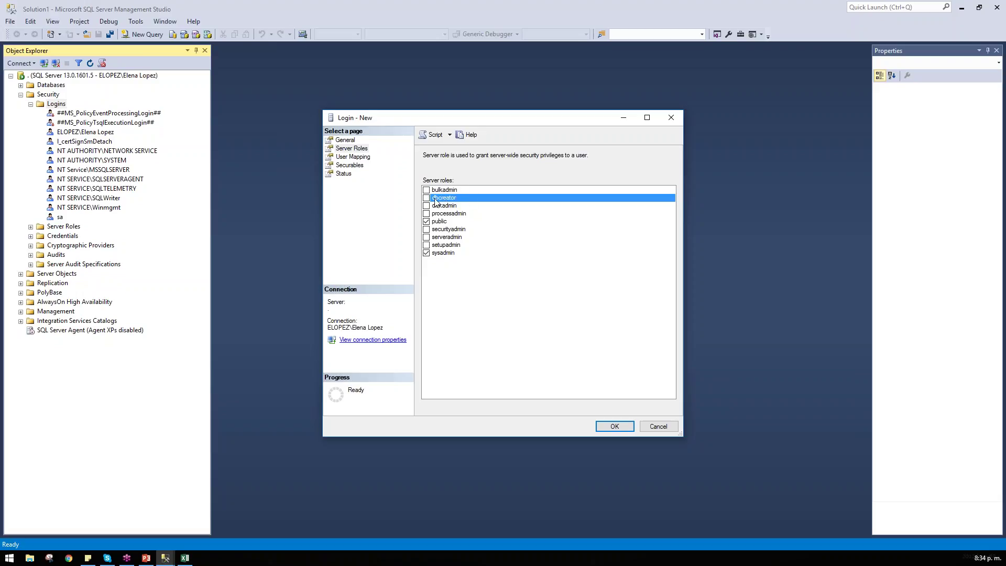
click(440, 206)
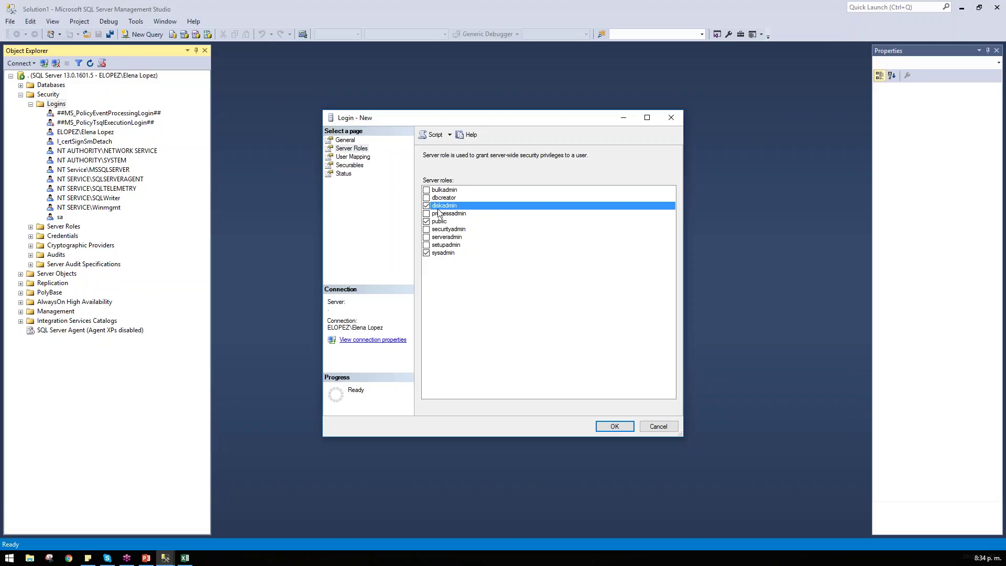
click(447, 206)
click(469, 215)
click(470, 215)
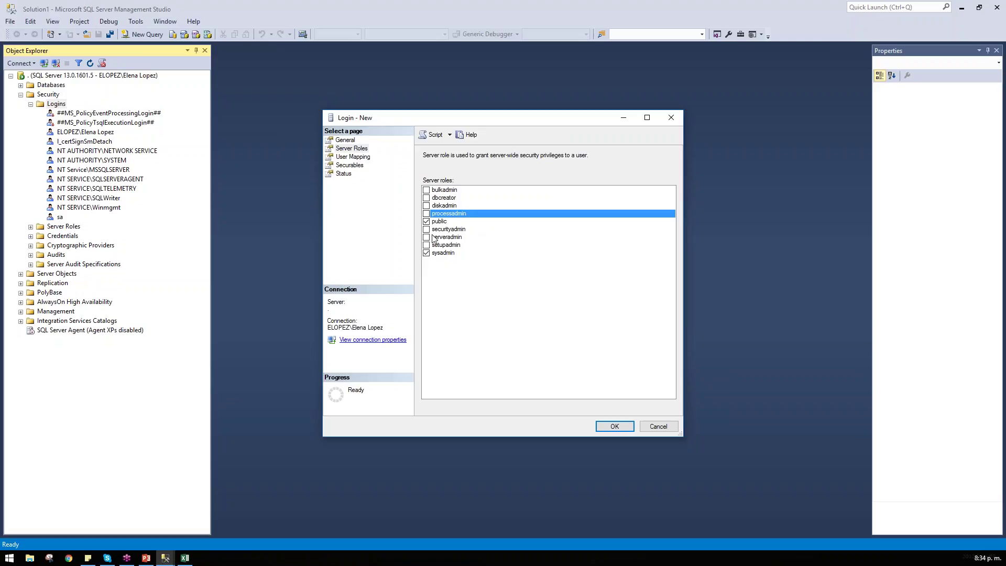
click(448, 224)
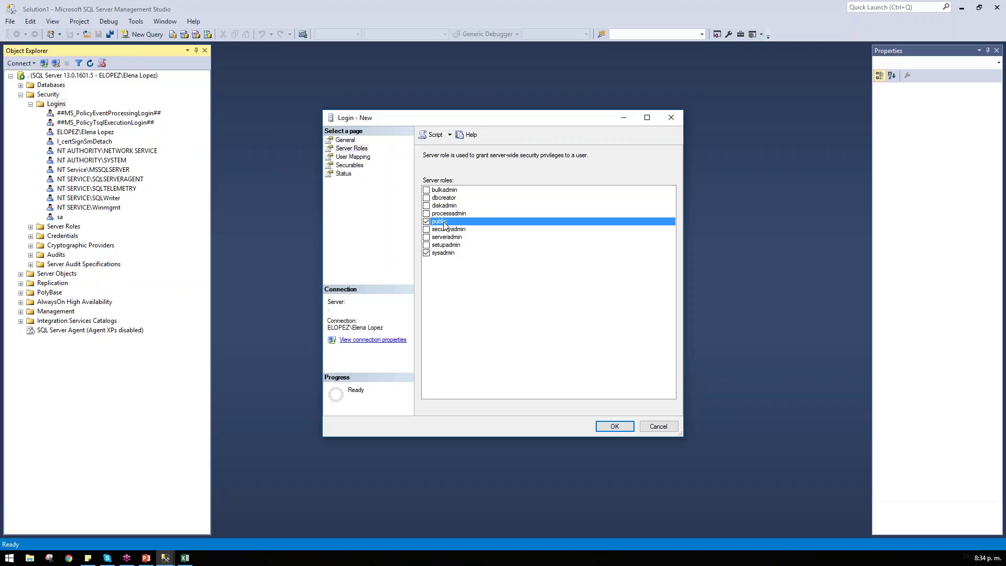
click(460, 231)
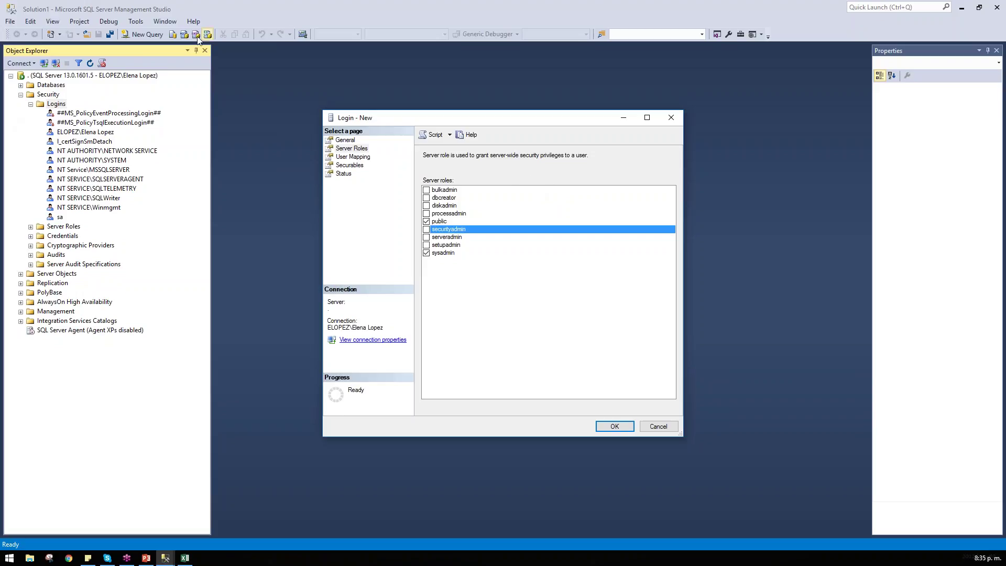
right_click(141, 76)
click(173, 275)
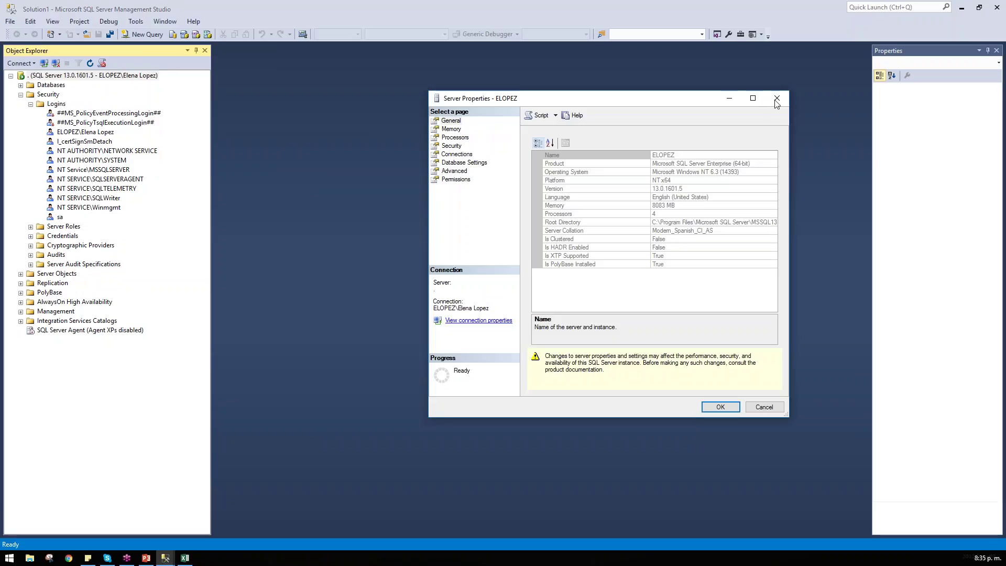
click(777, 97)
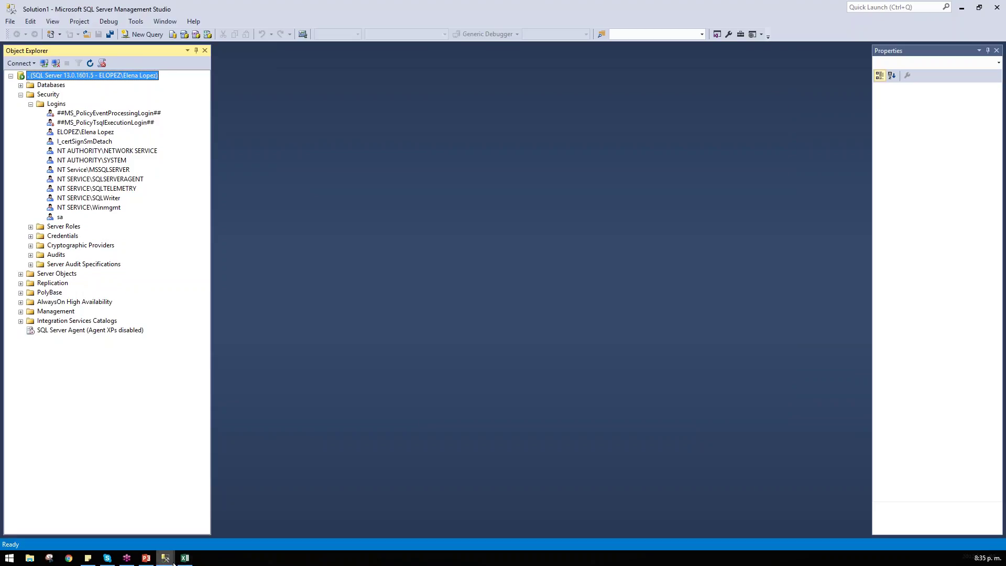
mouse_move(160, 549)
click(206, 539)
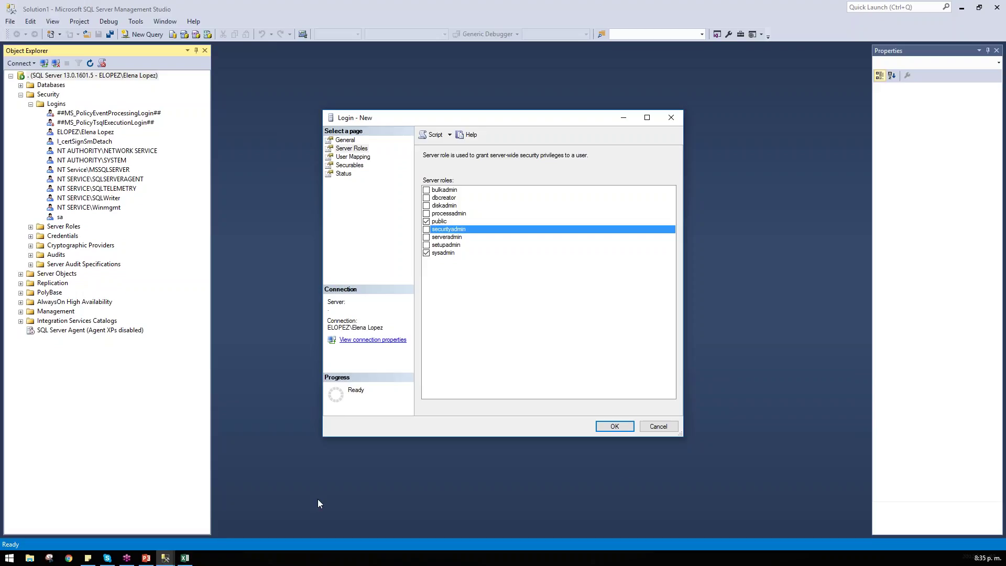
Step: Review the login's Server Roles, User Mapping and General pages, maximizing then restoring the window
click(349, 149)
click(352, 156)
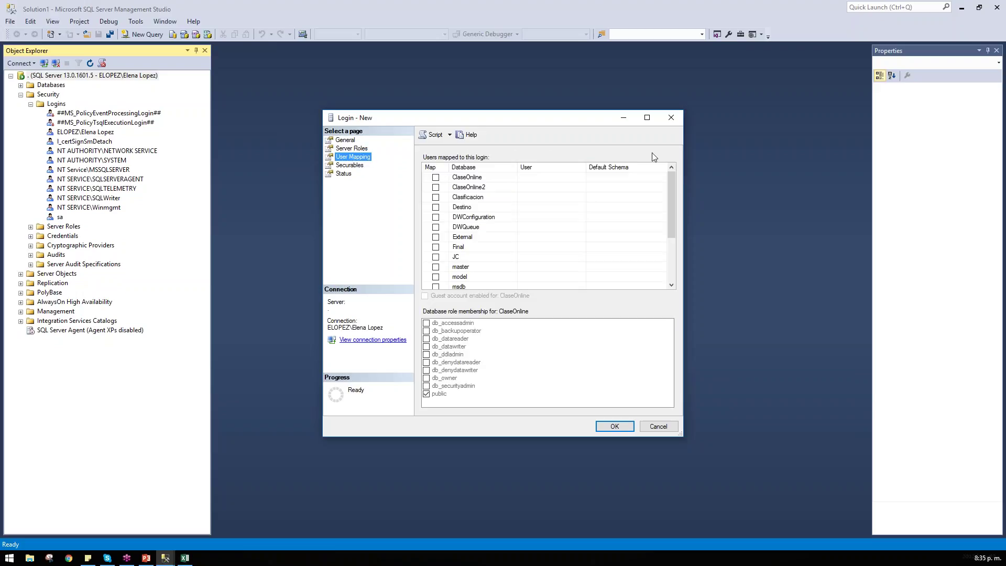
click(647, 117)
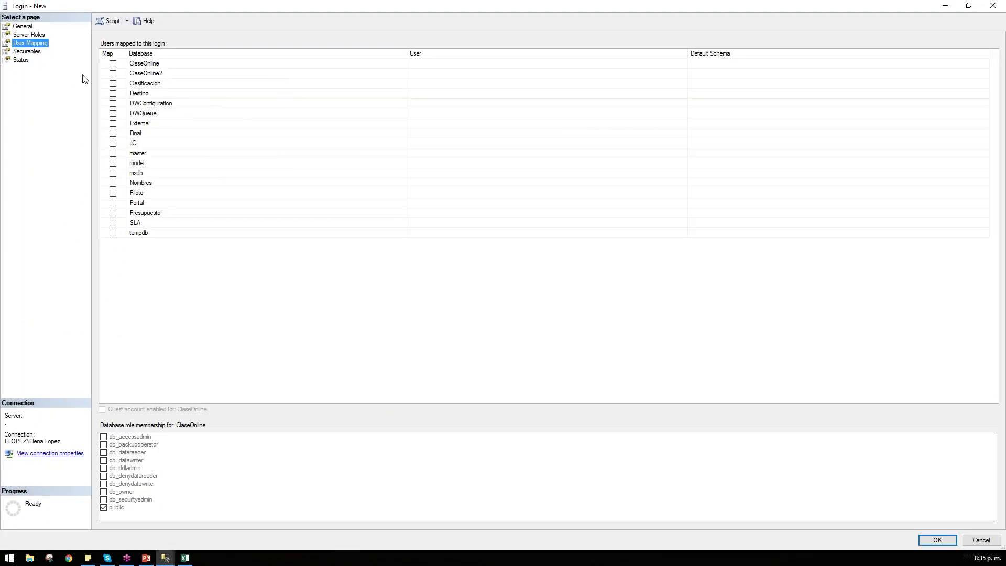
click(20, 26)
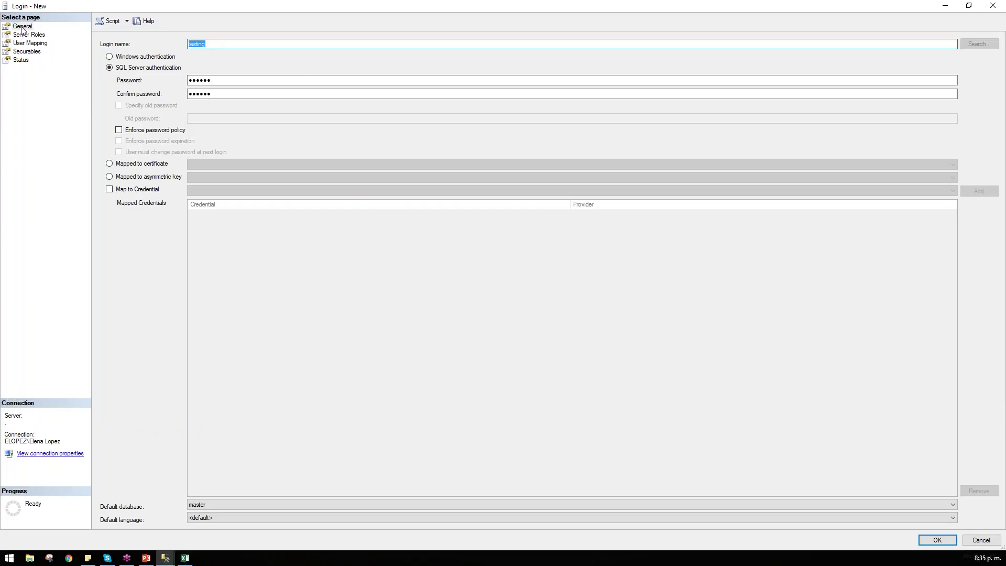
click(24, 43)
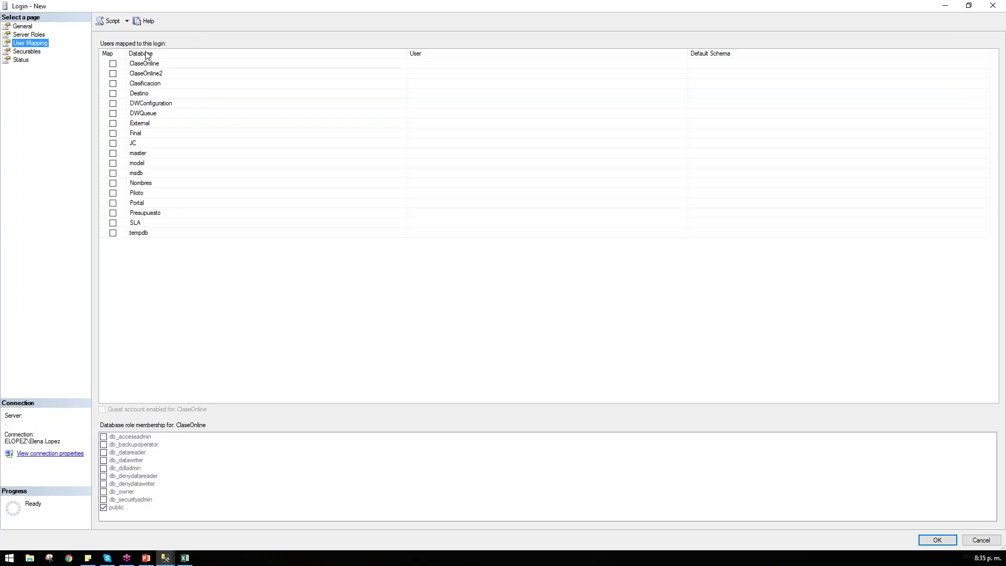
double_click(215, 10)
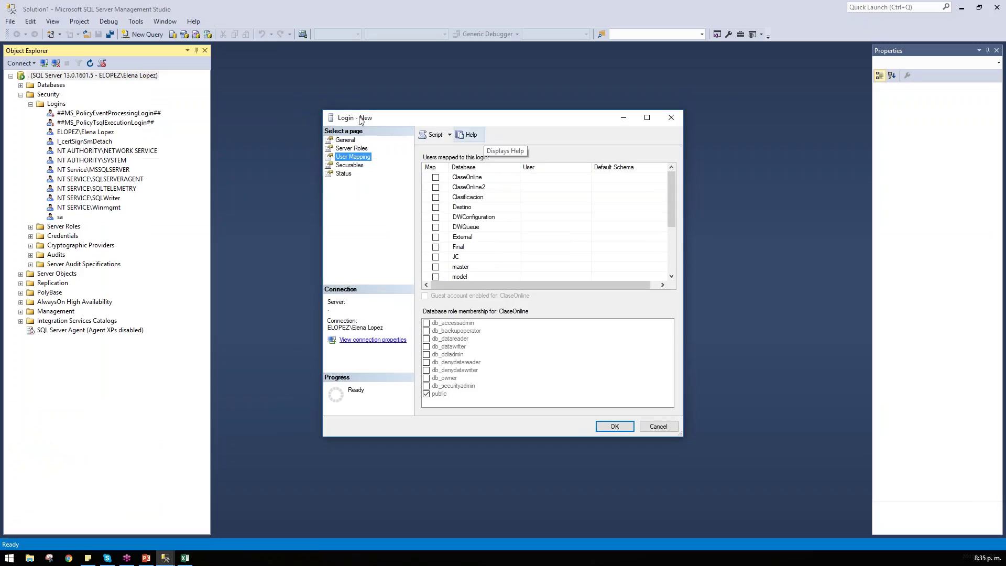
Step: Expand the server's Databases folder and look through JC, ClaseOnline and SLA
click(67, 94)
key(Down)
key(Right)
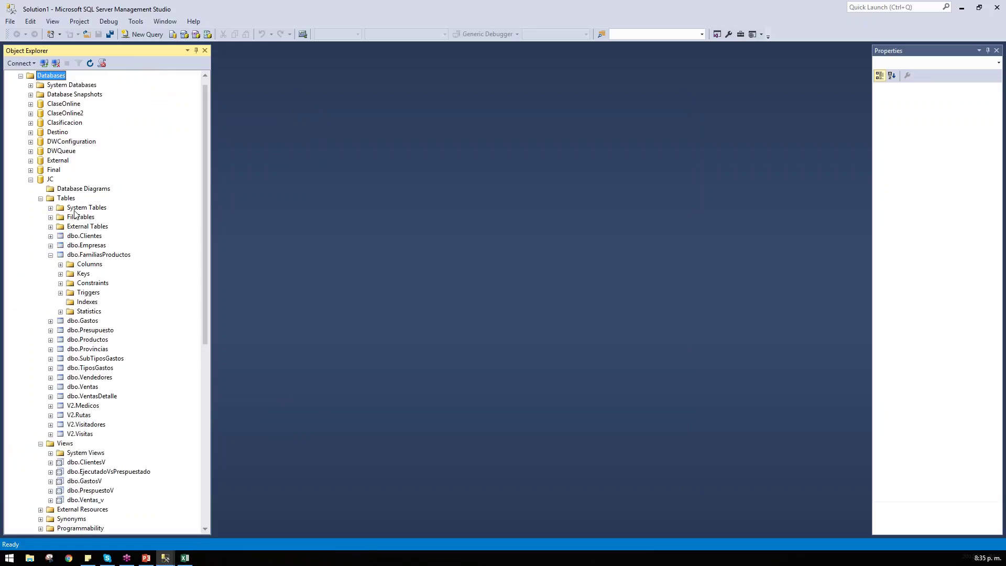
click(51, 181)
key(Left)
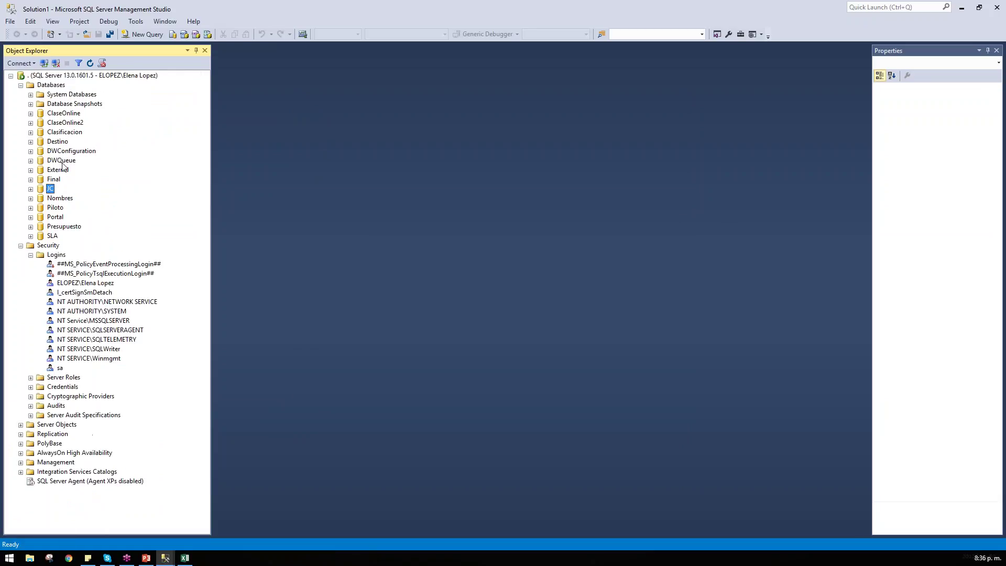
click(66, 113)
click(58, 236)
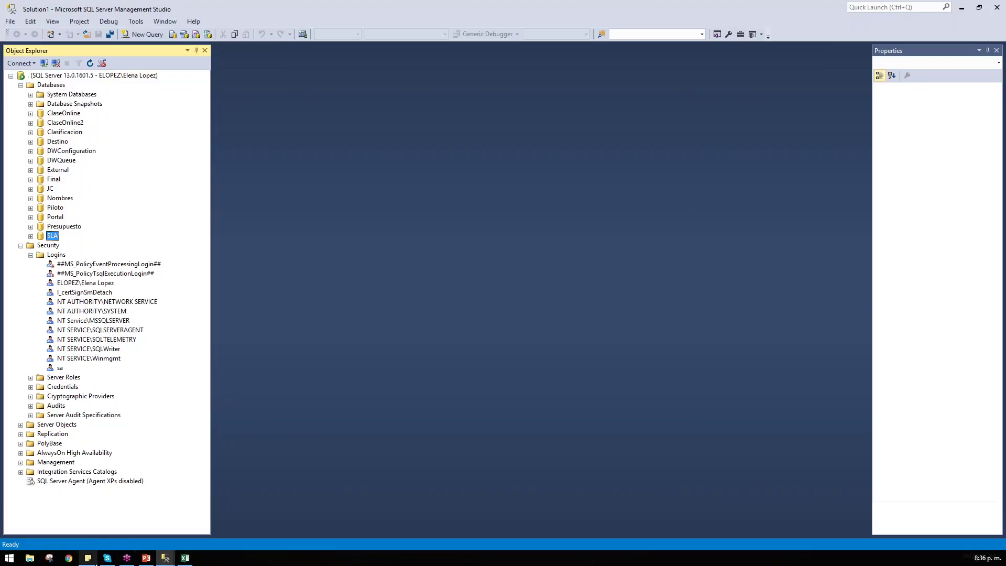
Step: Bring the Login - New dialog back, stretch it taller, and map ClaseOnline
mouse_move(165, 558)
click(231, 516)
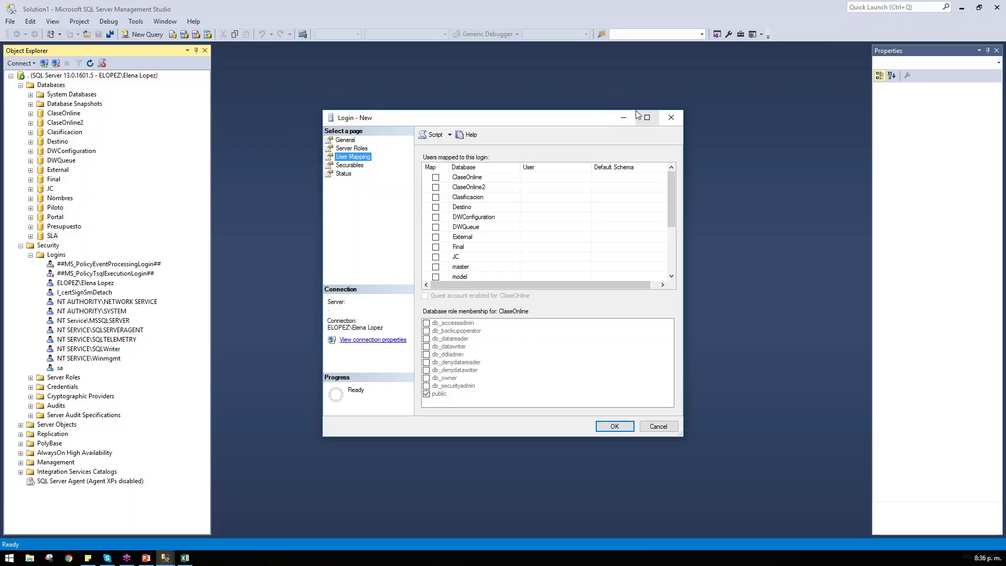
drag(550, 110, 545, 10)
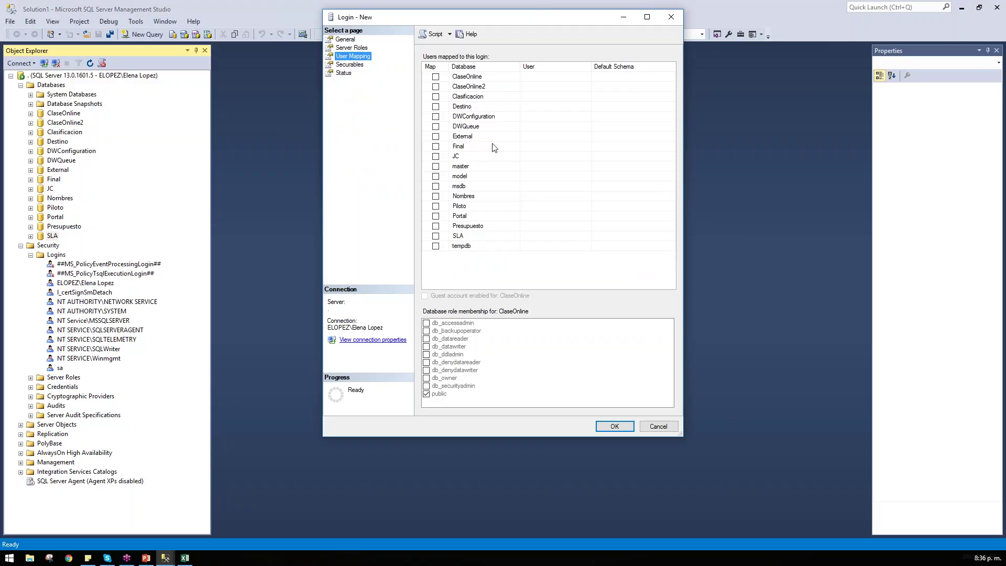
click(436, 77)
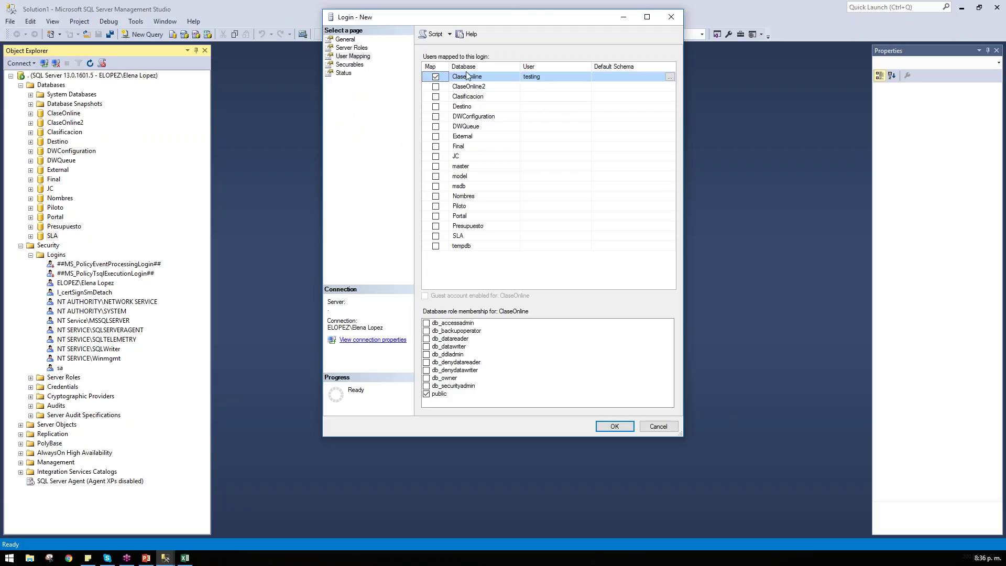
Step: Check ClaseOnline's User and Default Schema cells, then view the General and Server Roles pages
click(531, 76)
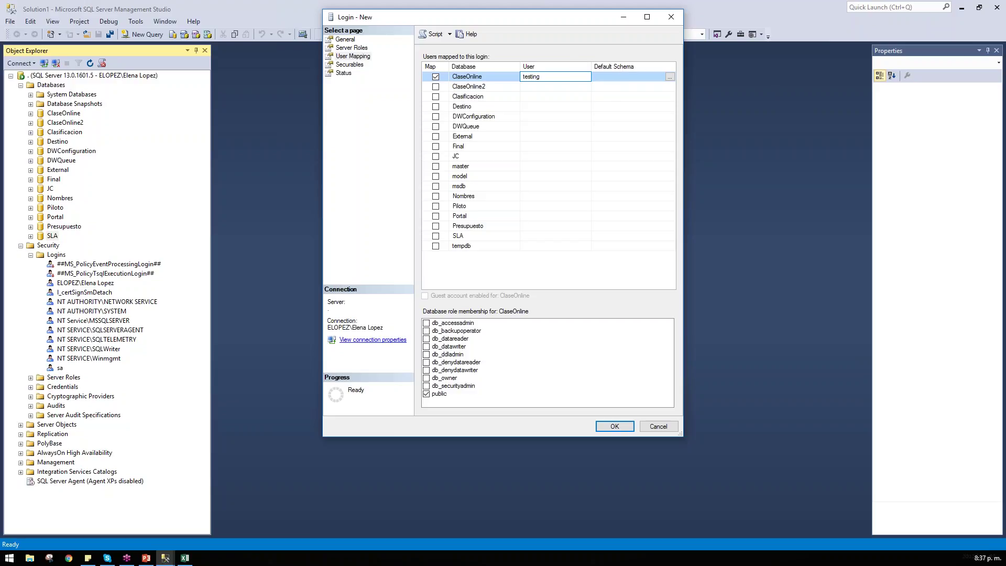
click(663, 78)
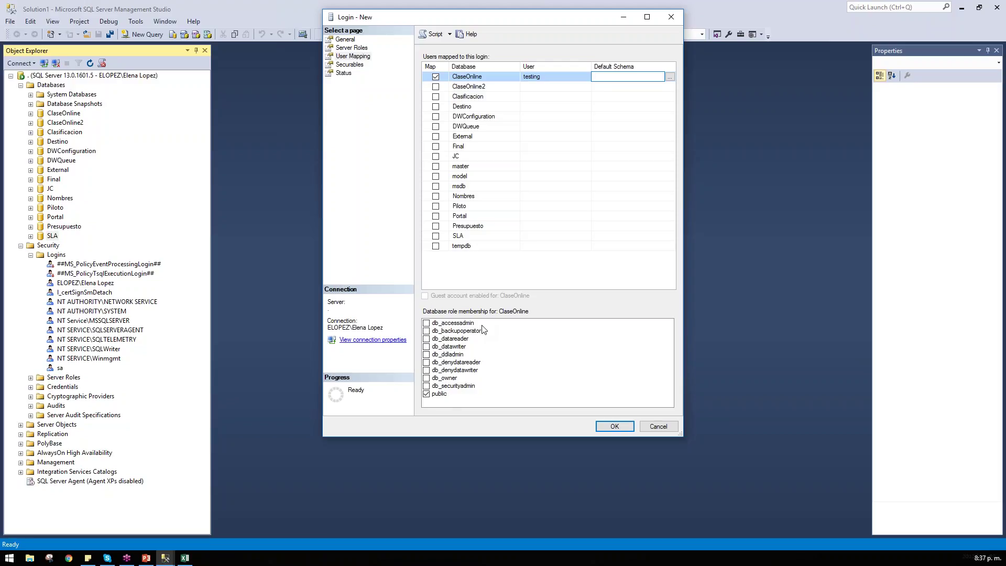
click(335, 41)
click(347, 47)
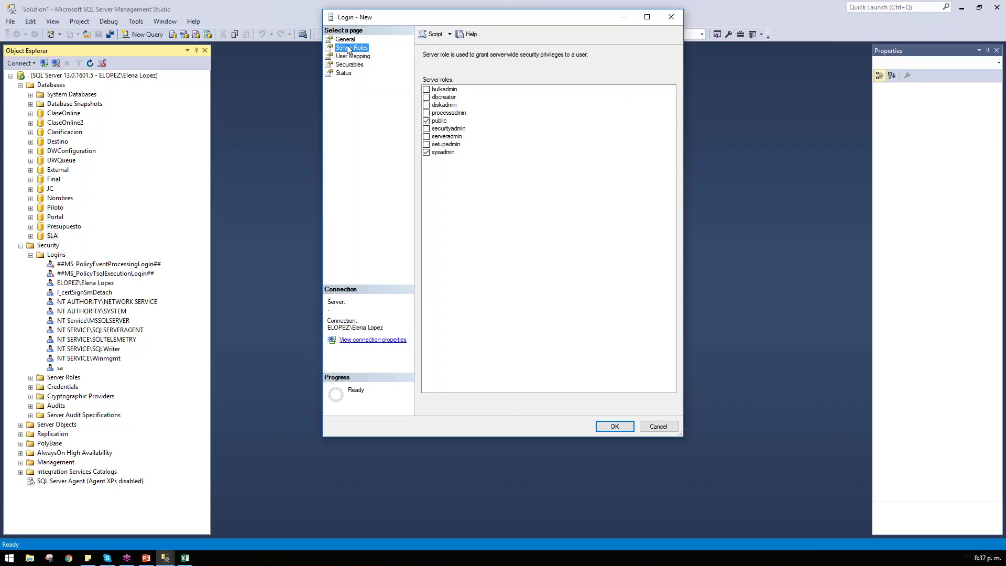
Step: Remove sysadmin from the new login, review its ClaseOnline mapping, and switch to Excel
click(431, 153)
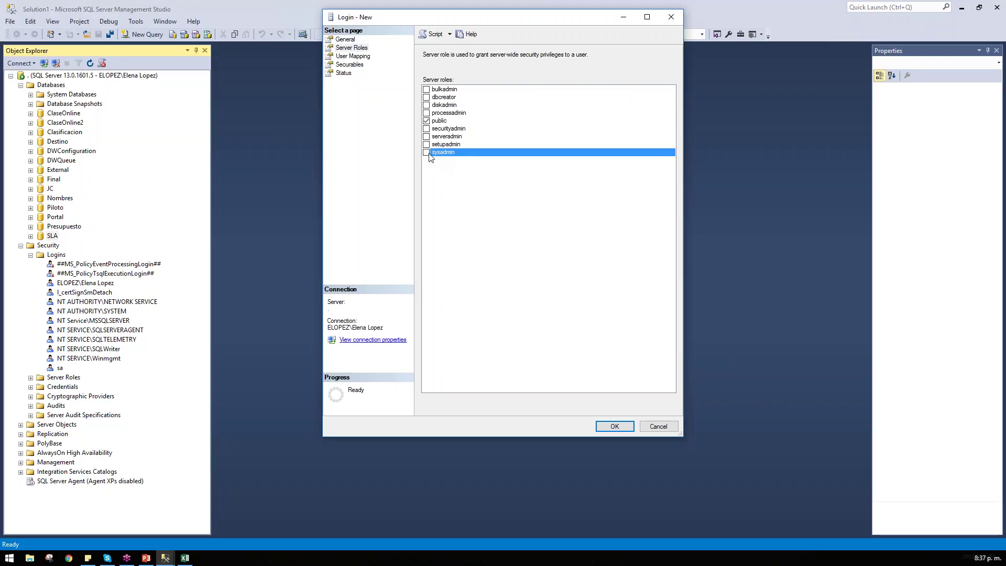
click(347, 57)
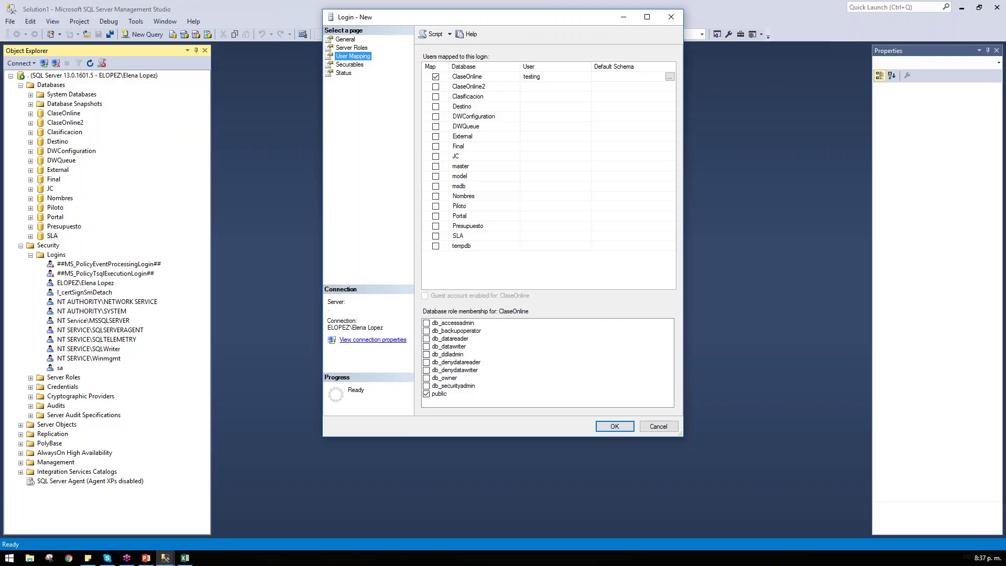
click(185, 557)
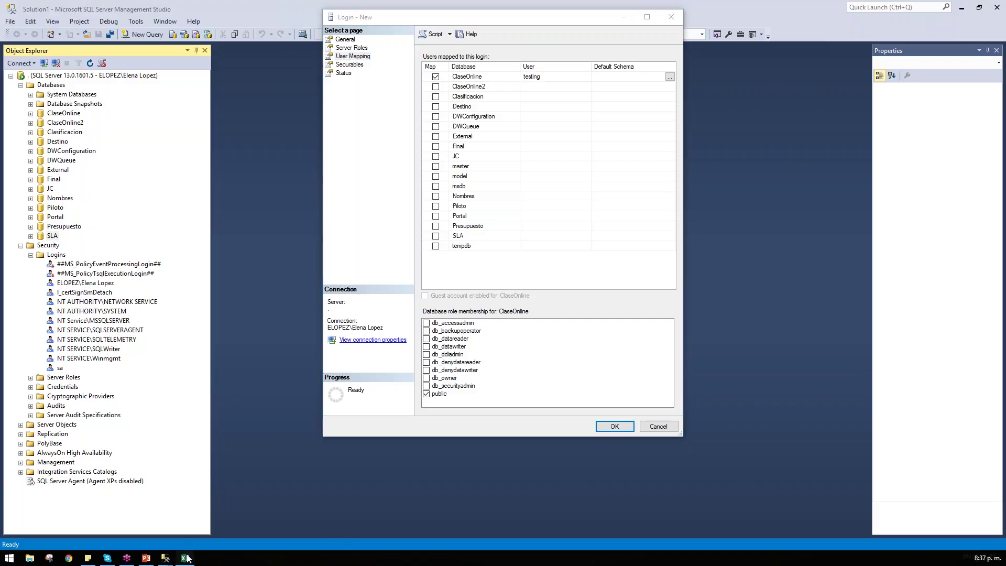
Step: Bring the Excel Book1 notes sheet with DBA, LEER DATOS and PRODUCCION notes to the front
drag(346, 350, 346, 338)
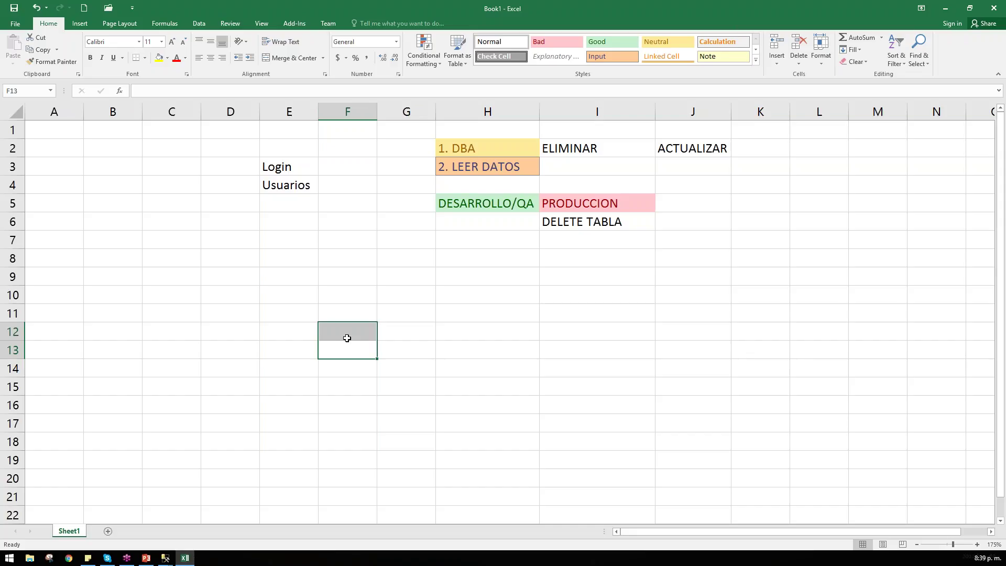
Step: Enter dominio\contable1 in cell H9 and widen column H to fit it
click(461, 277)
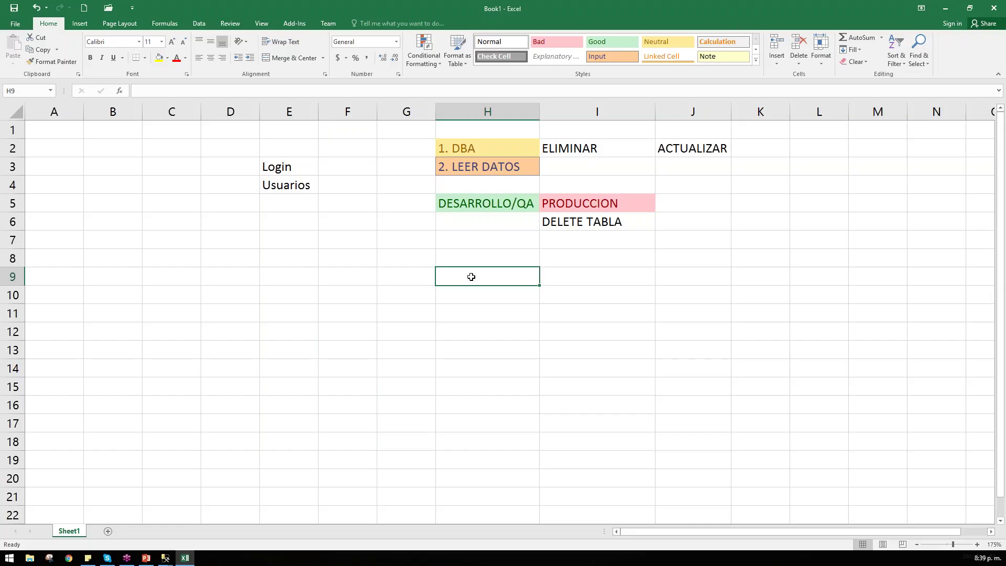
text(domi)
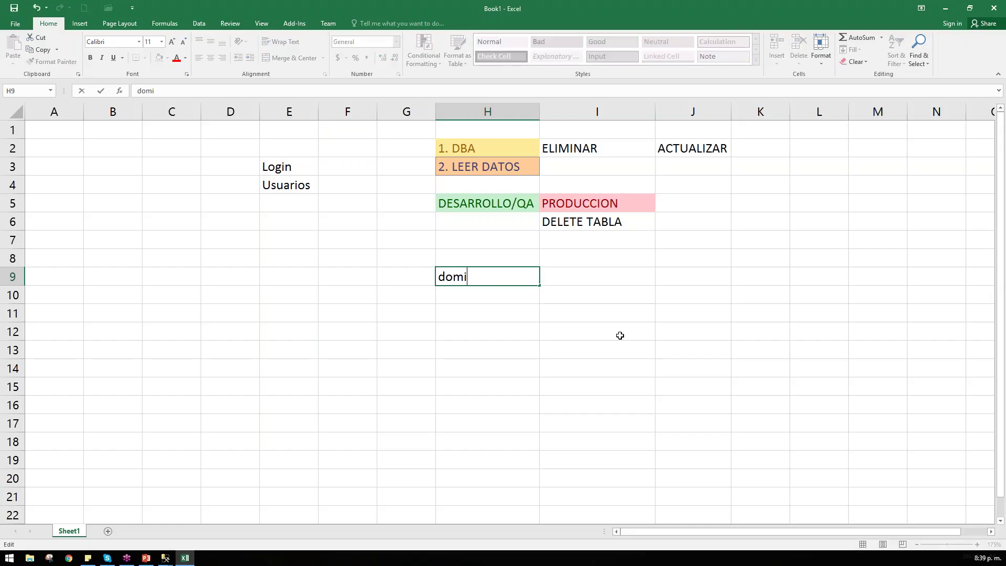
text(nio\contable)
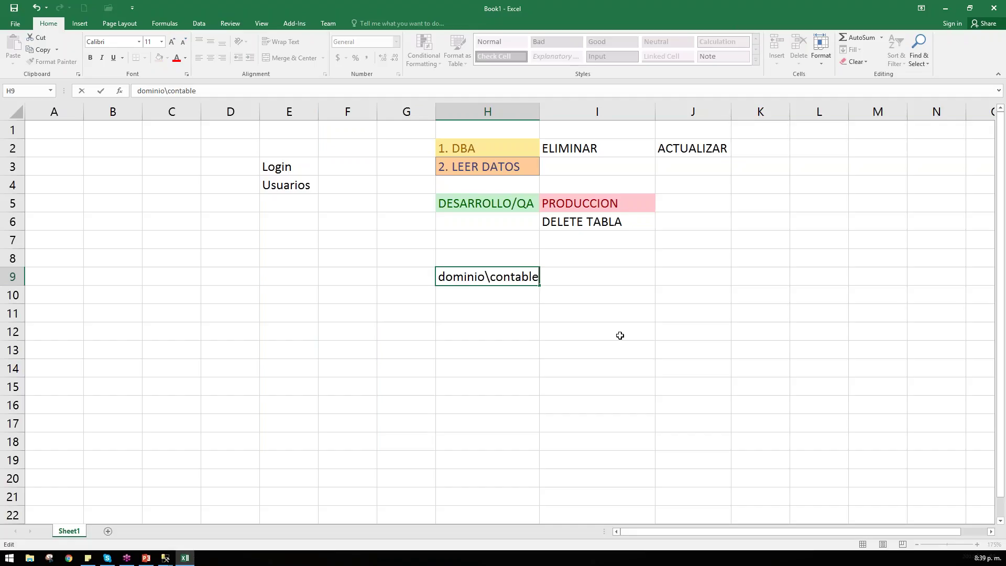
text(1)
key(Return)
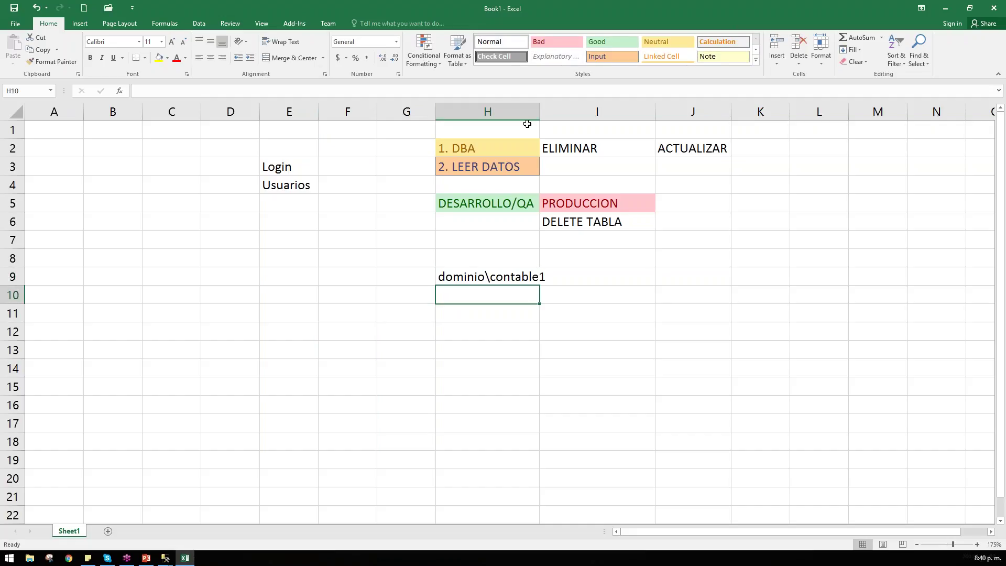
drag(539, 111, 554, 111)
Step: Enter the role sysadmin in cell I9 beside the login
click(648, 294)
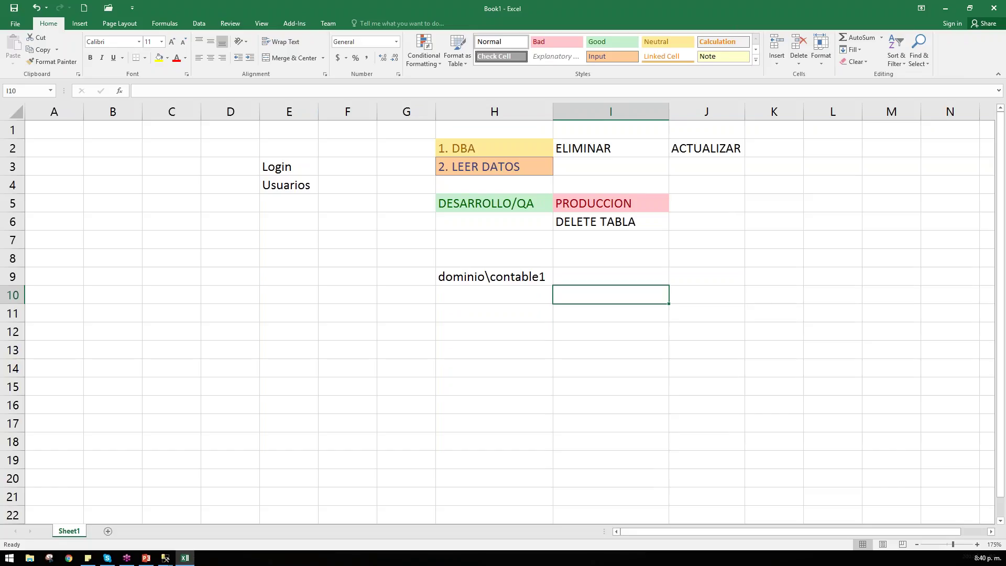
click(617, 274)
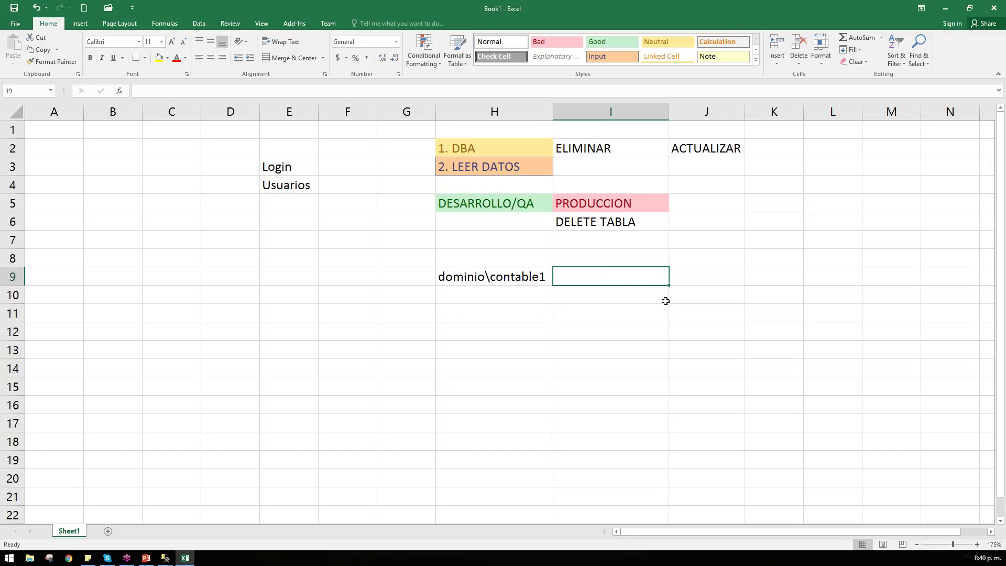
text(sy)
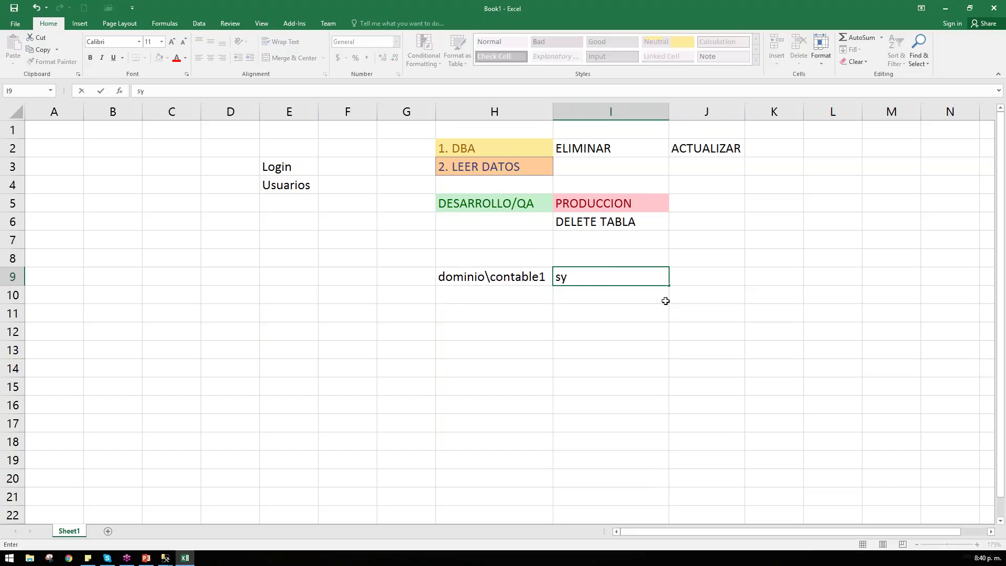
text(sadmin)
key(Return)
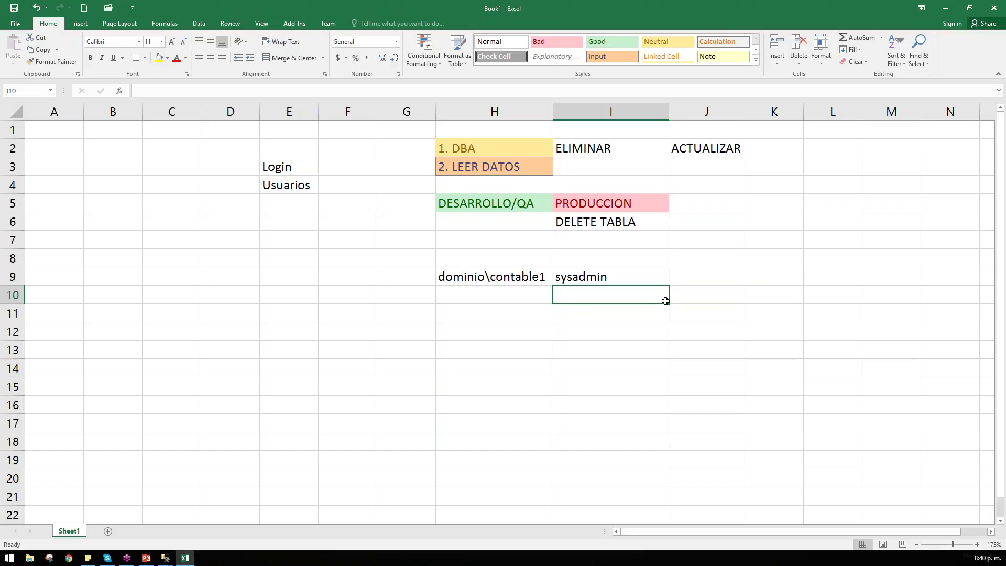
click(439, 291)
text(18)
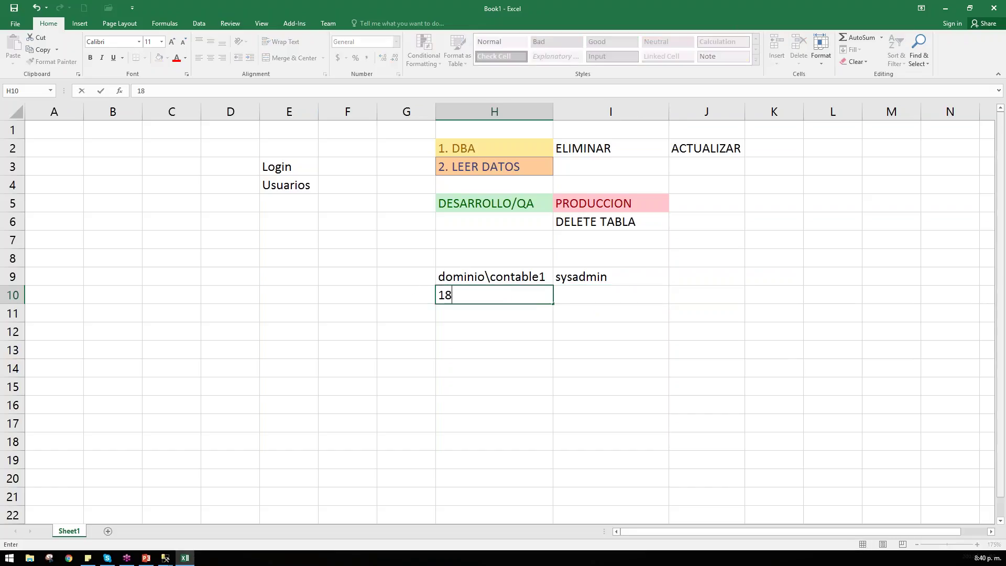
text(2.23.3.5)
key(ctrl+Return)
key(Return)
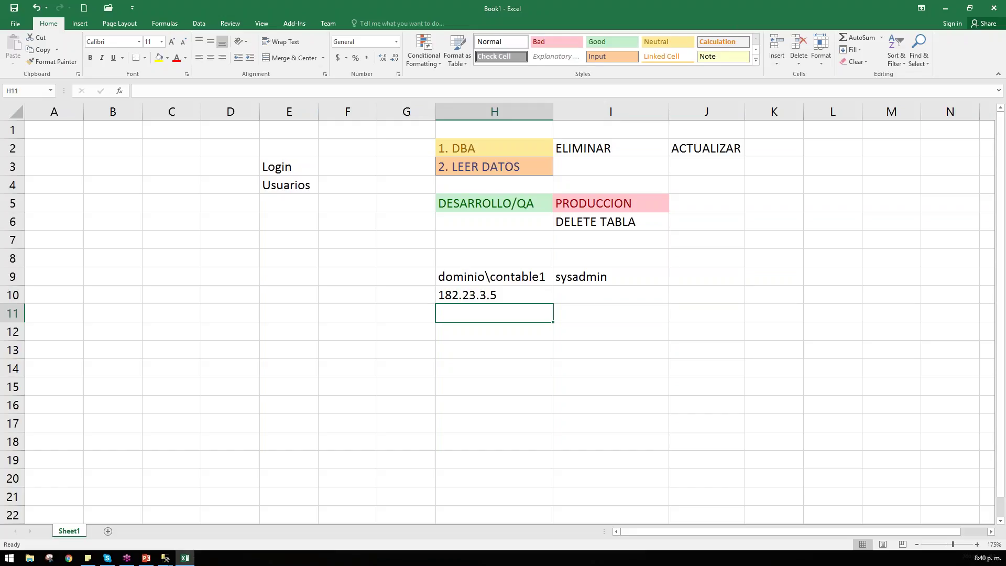
click(485, 278)
click(557, 41)
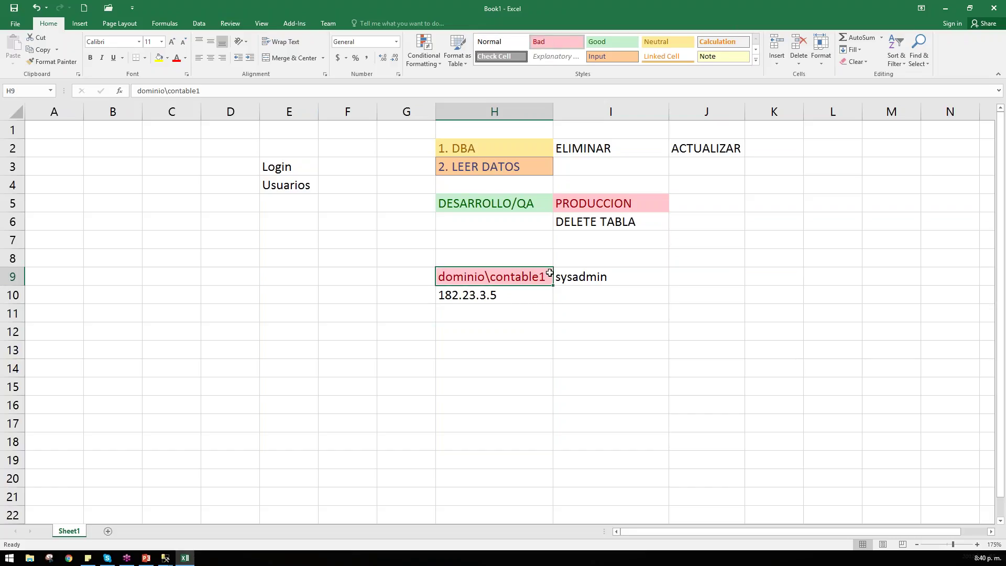
click(517, 293)
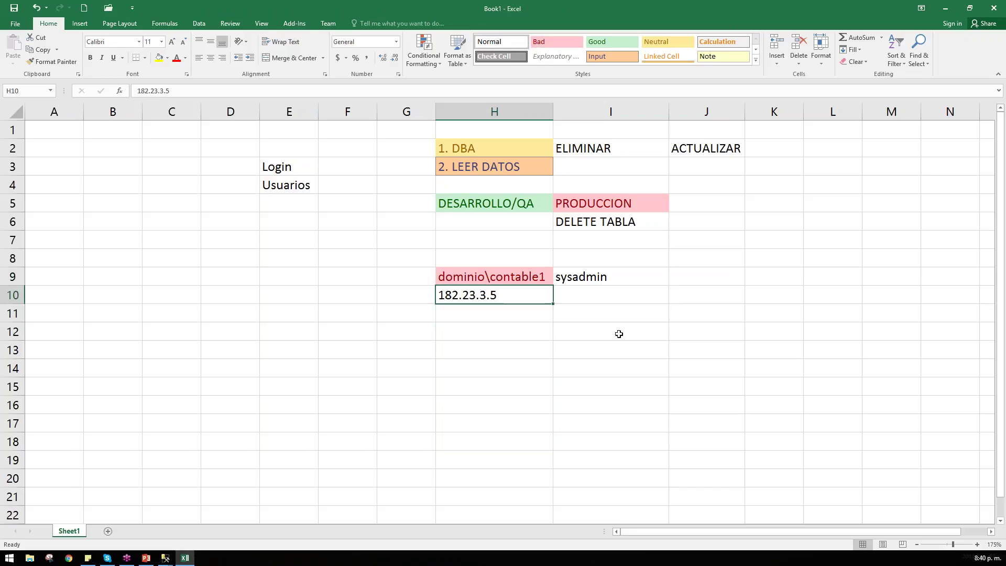
click(568, 42)
click(650, 440)
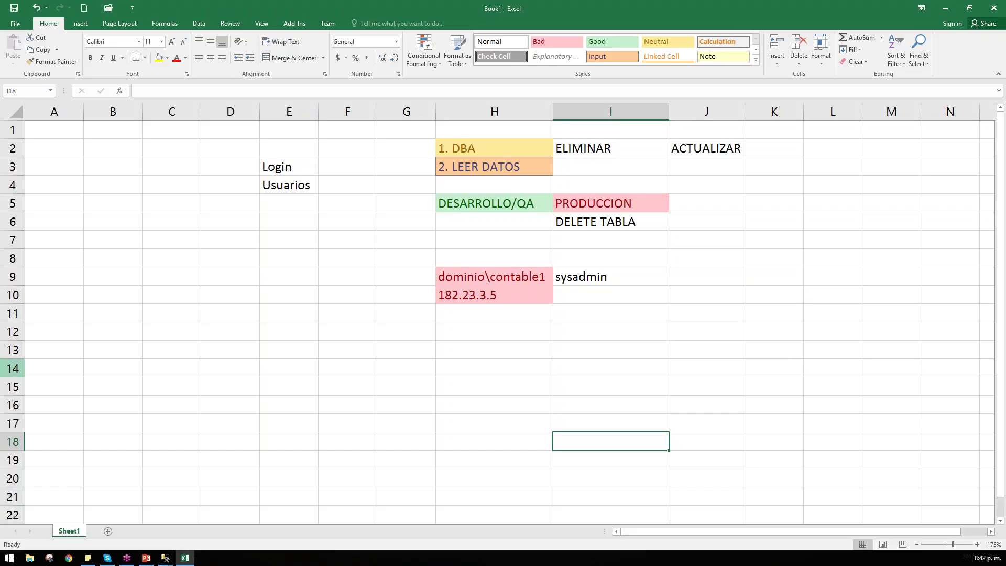
scroll(12, 368, down, 2)
scroll(13, 368, up, 2)
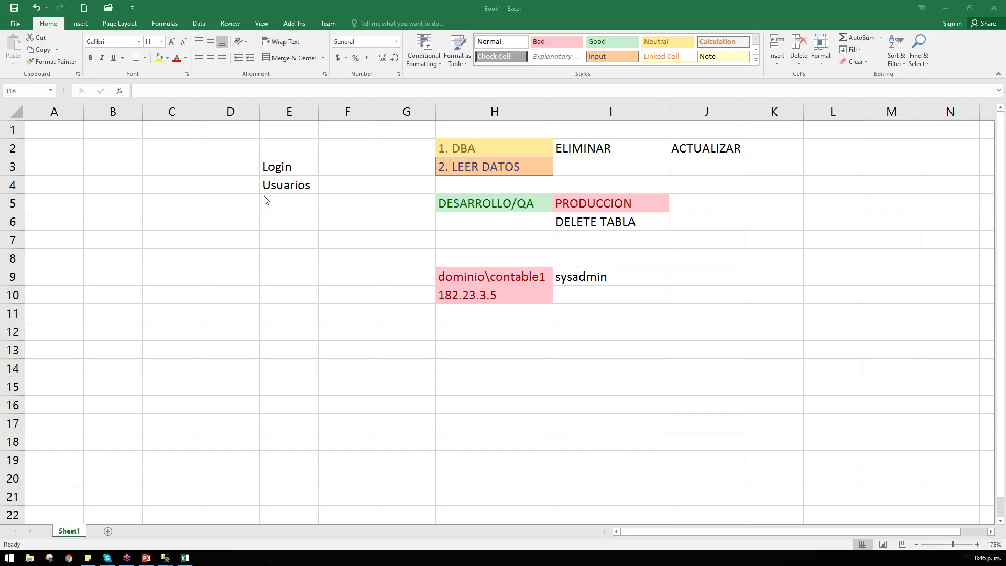
Step: Minimize the Excel notes sheet to return to the SSMS Login - New dialog
click(944, 8)
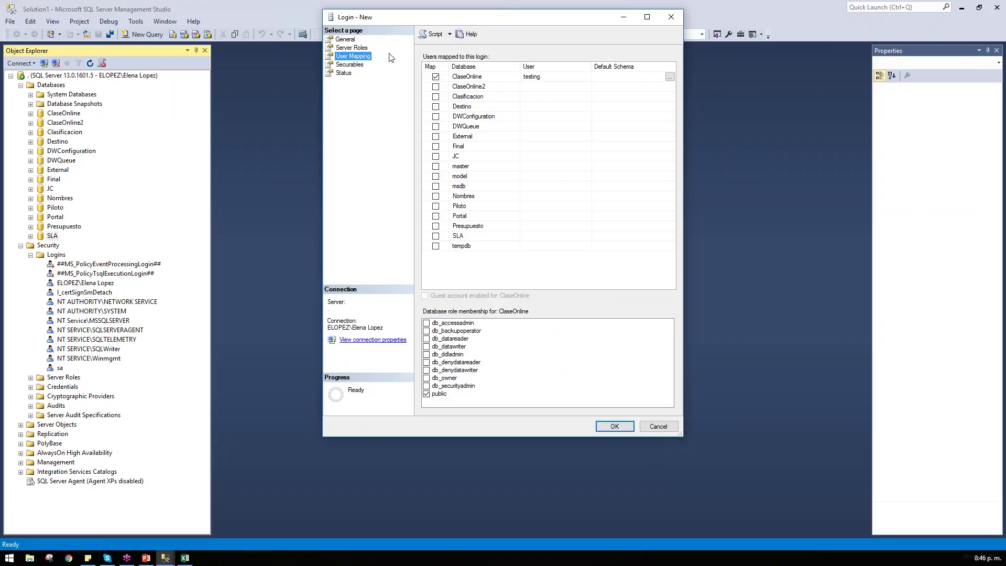
Step: Give testing db_datareader on ClaseOnline, review Server Roles, and create the login
click(356, 48)
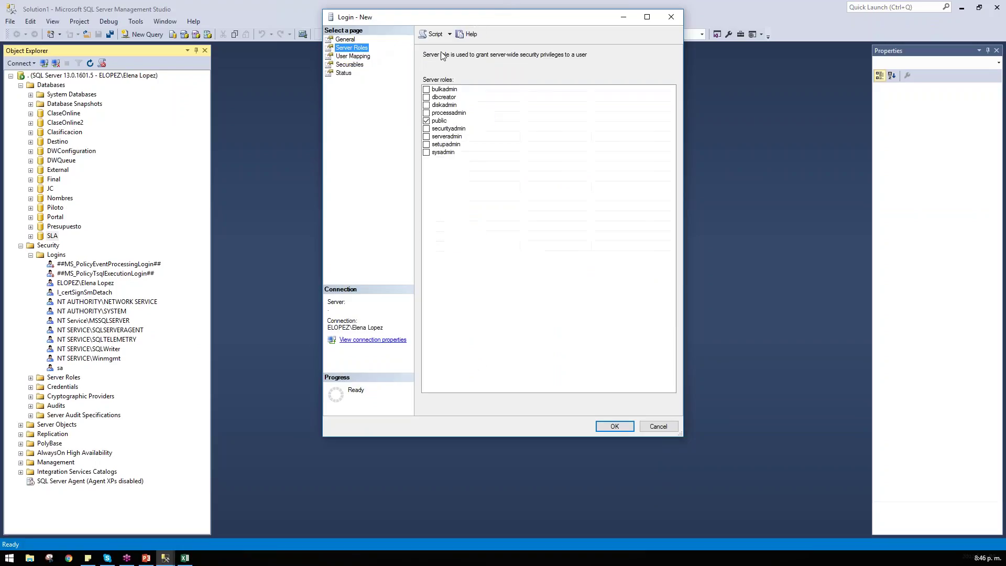
click(354, 56)
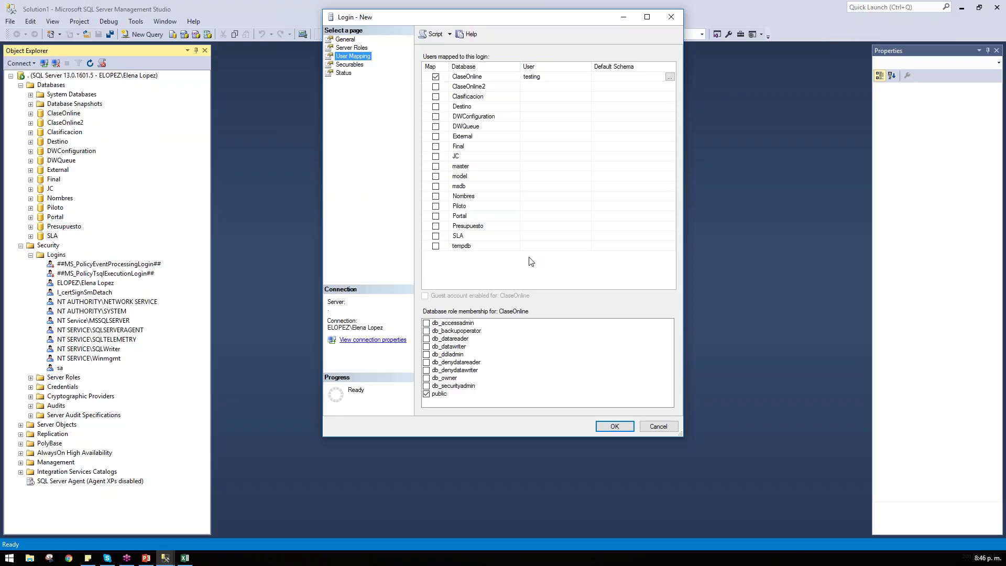
click(443, 338)
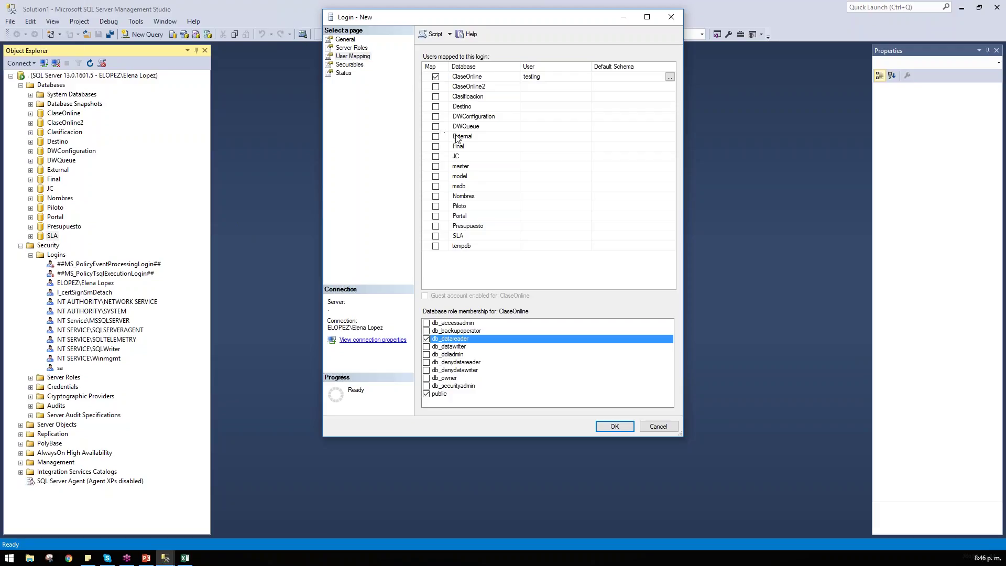
click(343, 47)
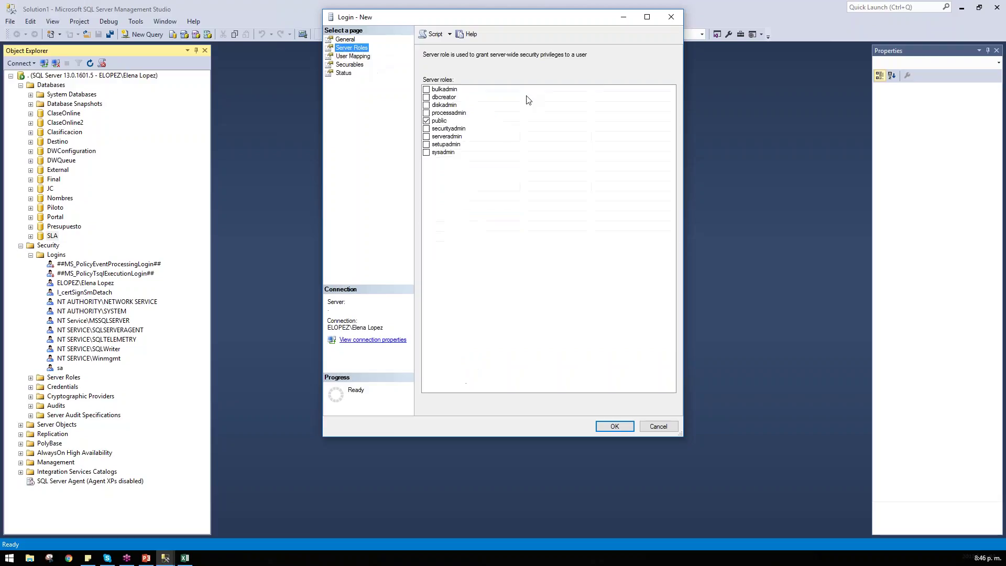
click(614, 426)
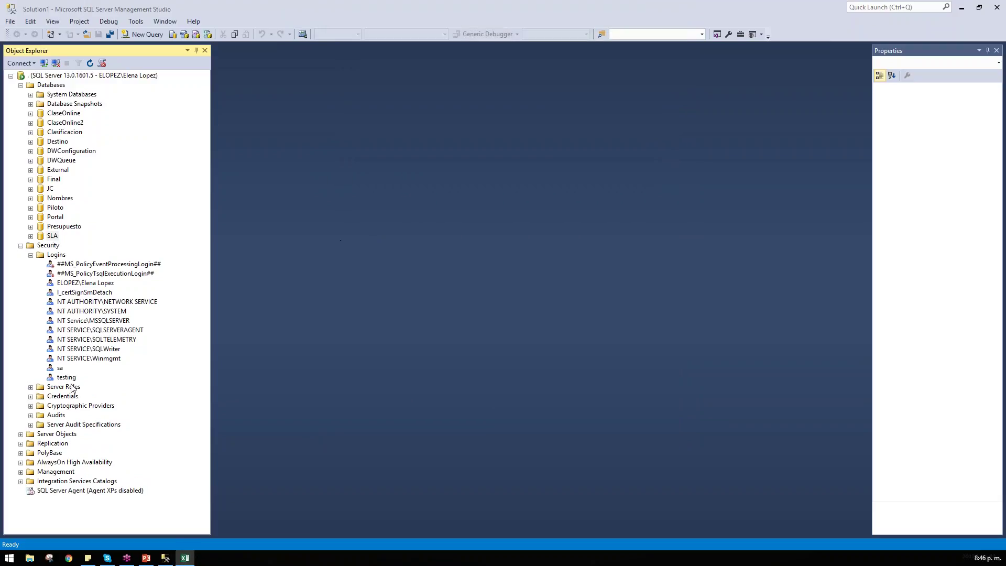
Step: Review the testing login's properties and user mapping, then close them without changes
click(73, 377)
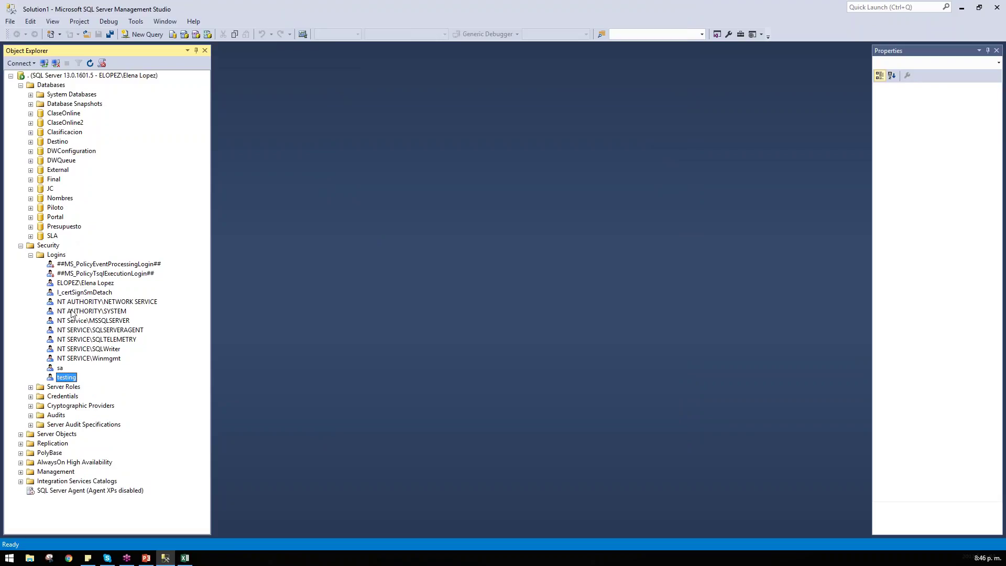
double_click(63, 378)
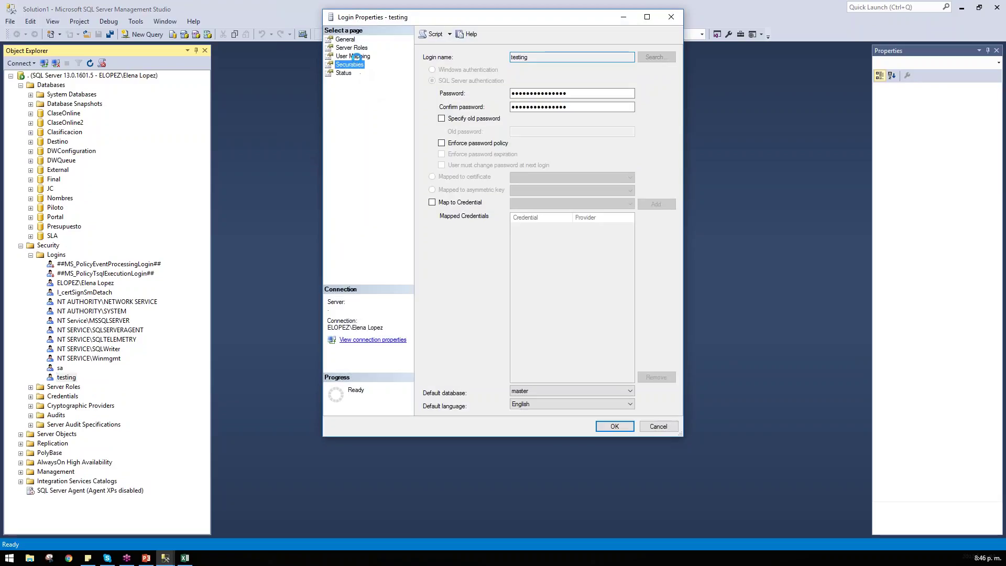
click(352, 63)
click(354, 56)
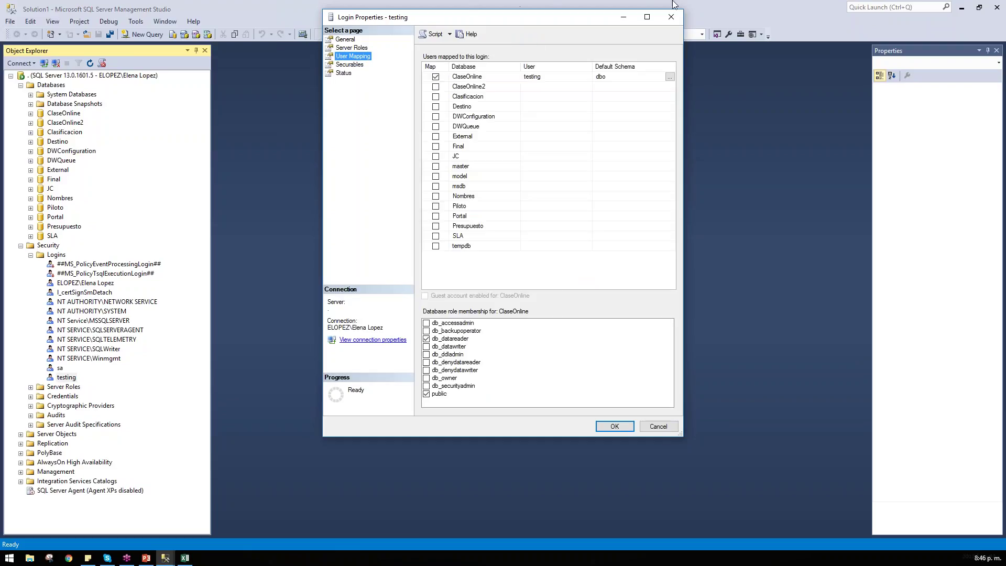
click(671, 17)
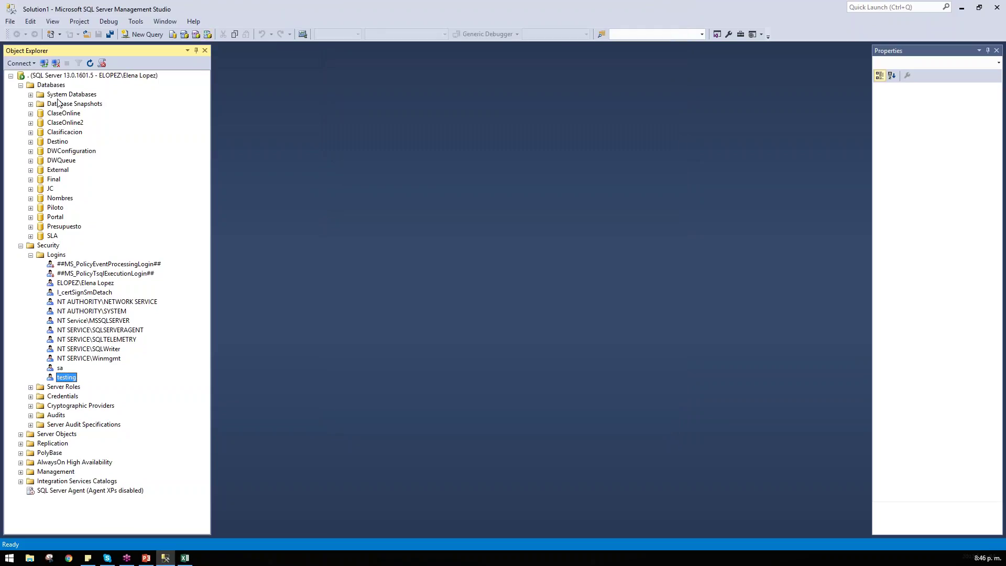
Step: Confirm that user testing is listed under ClaseOnline > Security > Users
double_click(65, 122)
double_click(63, 112)
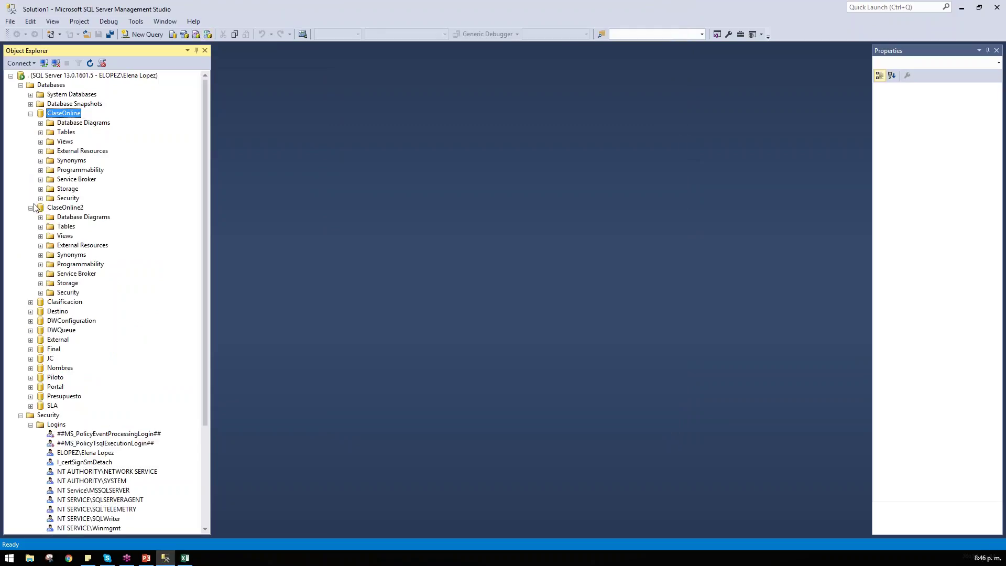
click(31, 208)
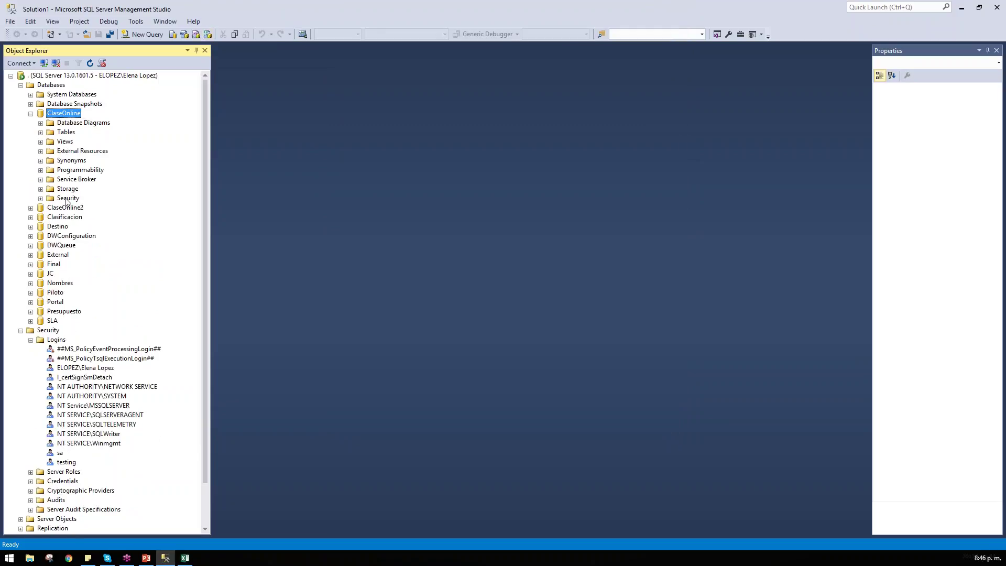
right_click(67, 199)
click(93, 236)
click(41, 198)
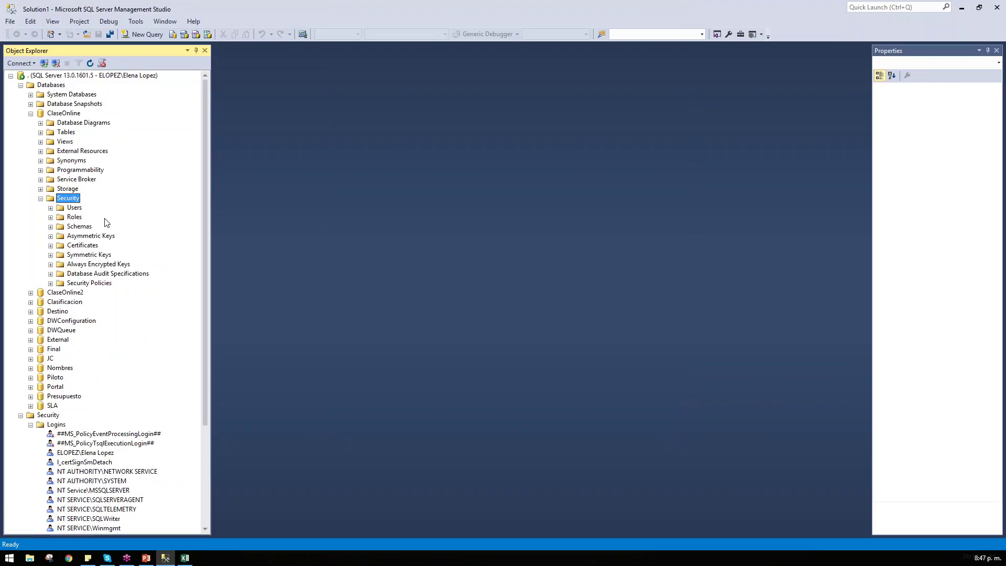
scroll(81, 184, down, 2)
double_click(73, 152)
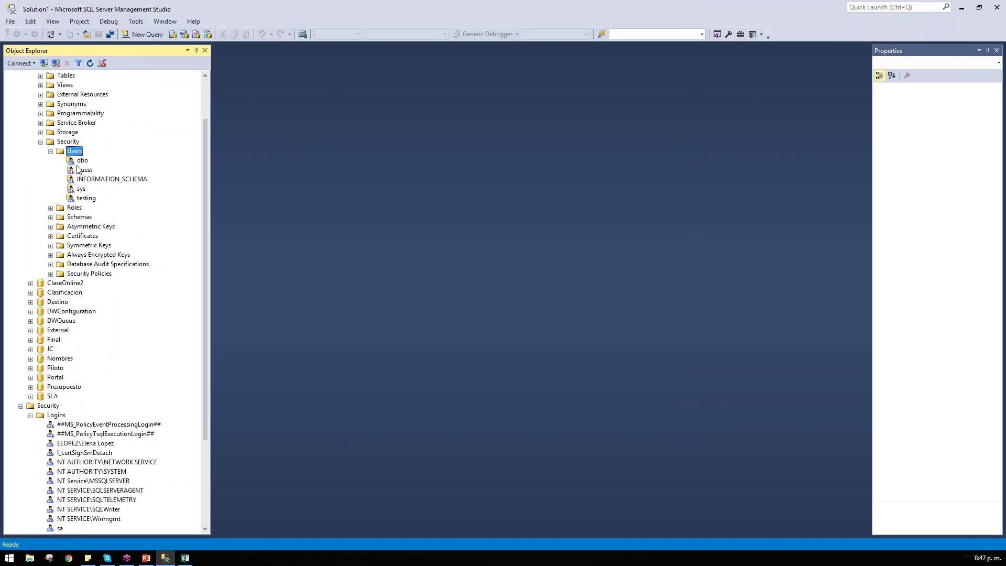
click(86, 199)
Step: Browse ClaseOnline's Tables and the Databases list, then reopen the testing login's properties
scroll(105, 210, up, 2)
click(60, 134)
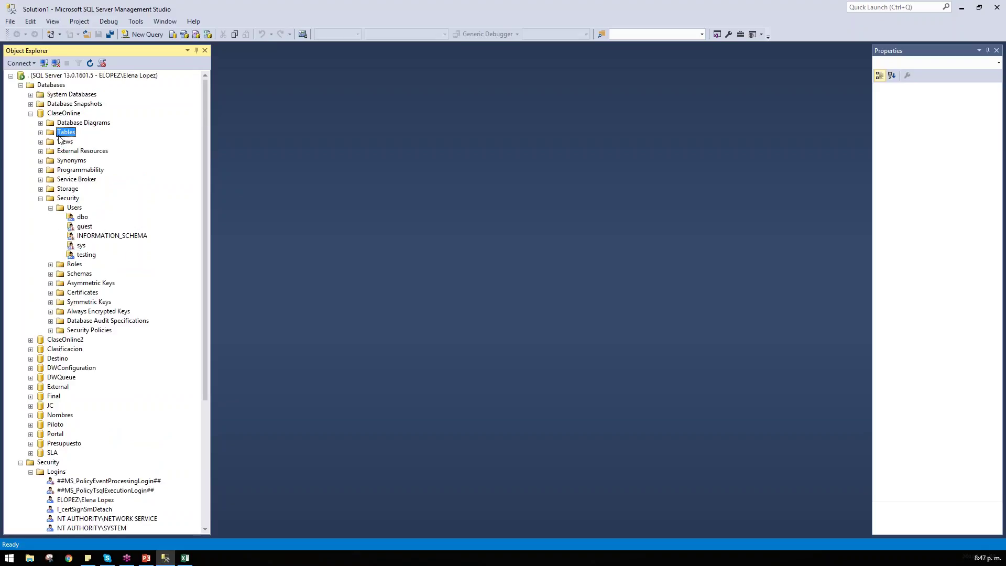
double_click(59, 135)
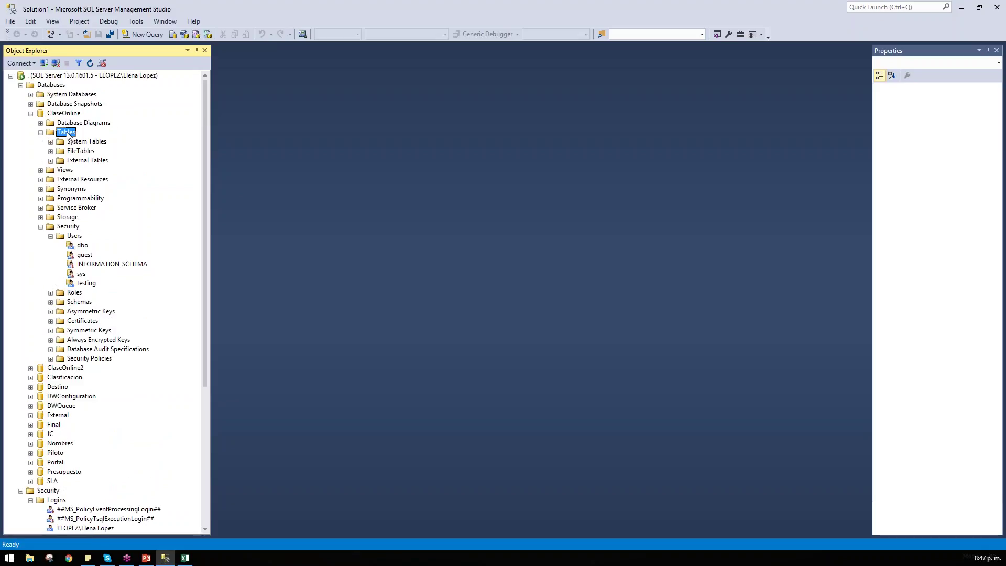
click(53, 103)
double_click(51, 86)
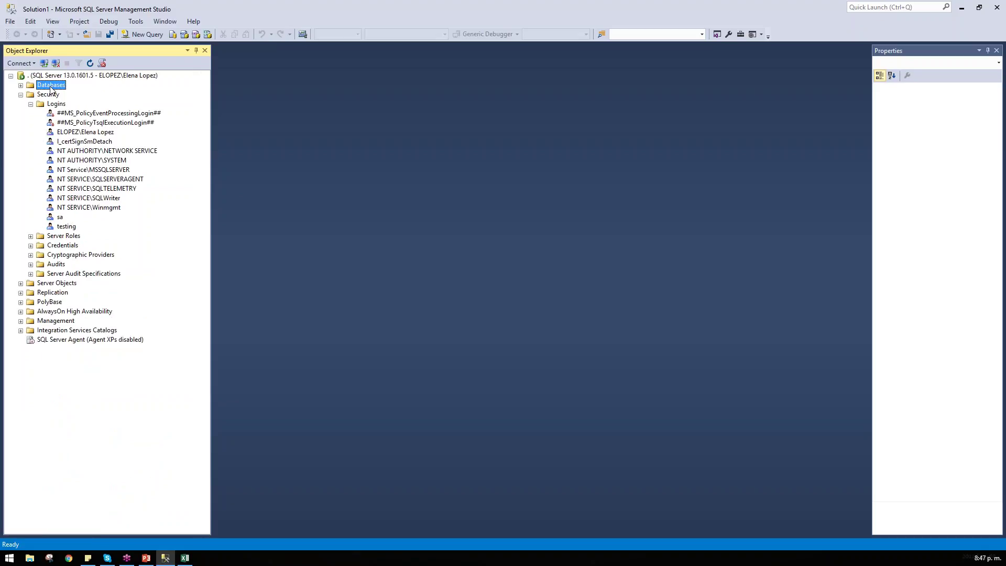
double_click(51, 86)
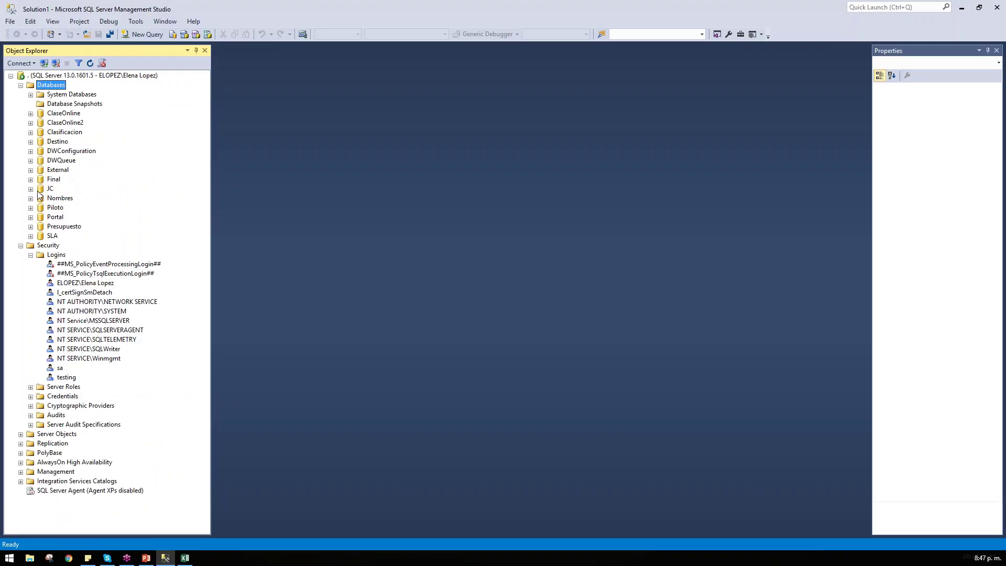
click(60, 377)
double_click(66, 377)
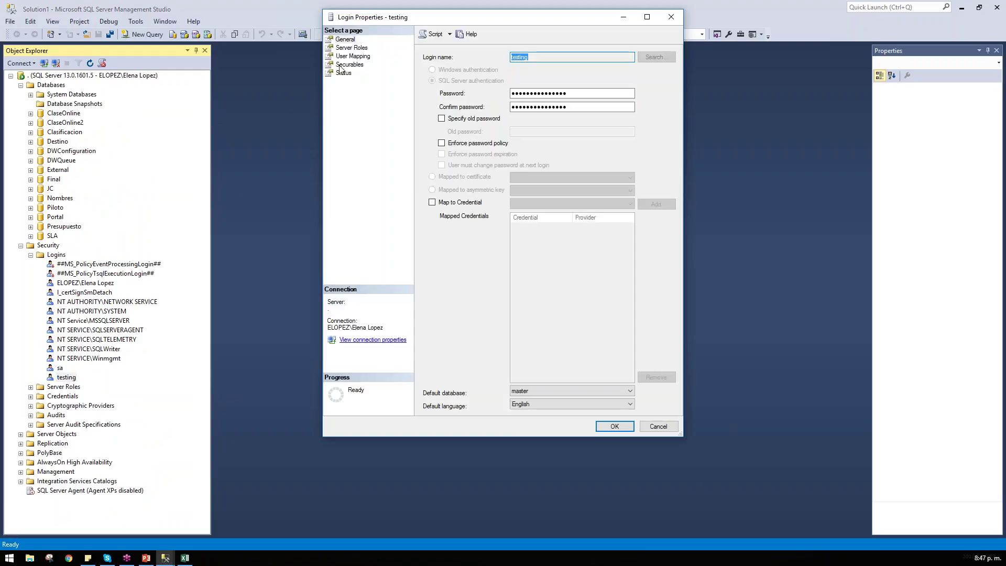
Step: Map the testing login to the JC database and apply the change
click(358, 57)
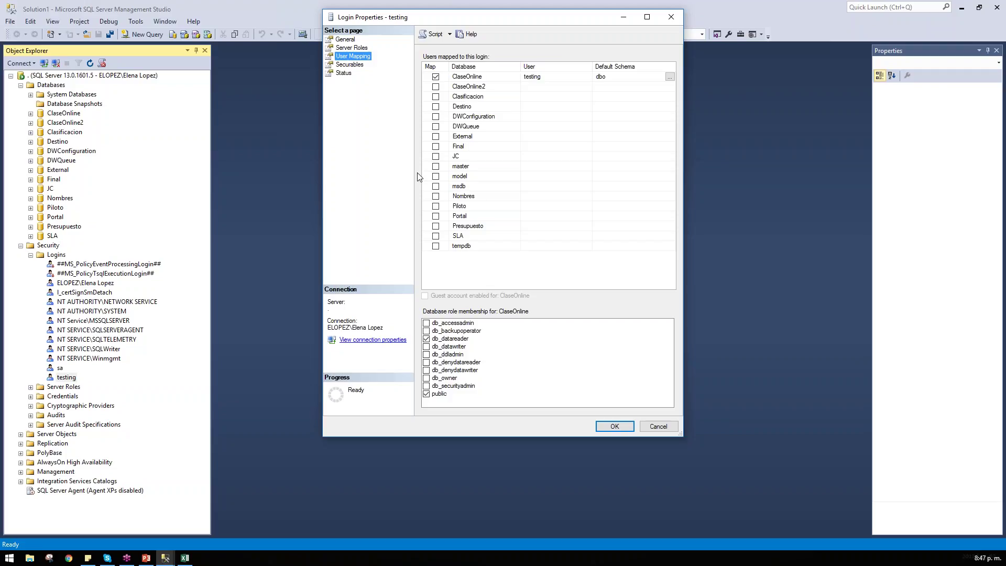
click(436, 156)
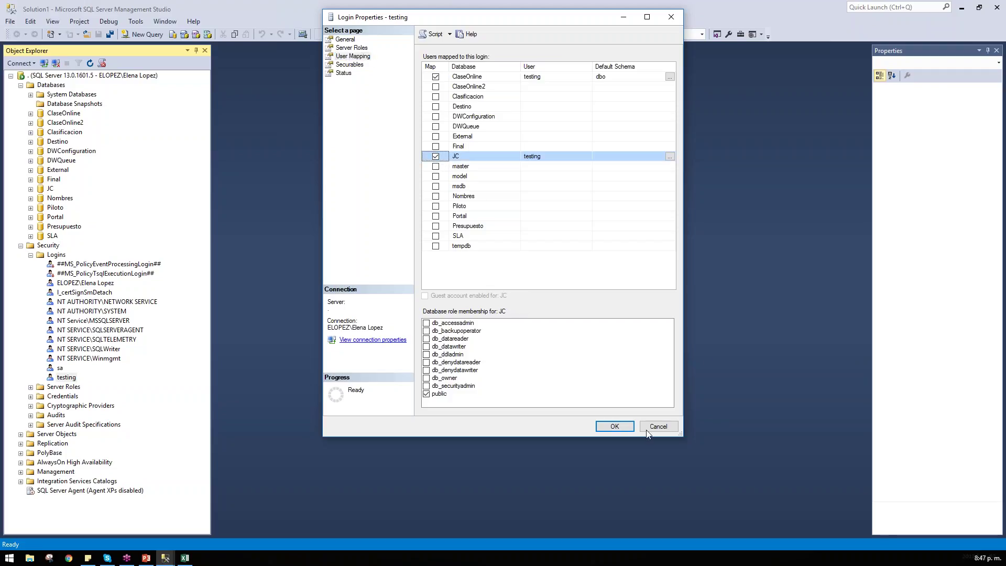
click(614, 426)
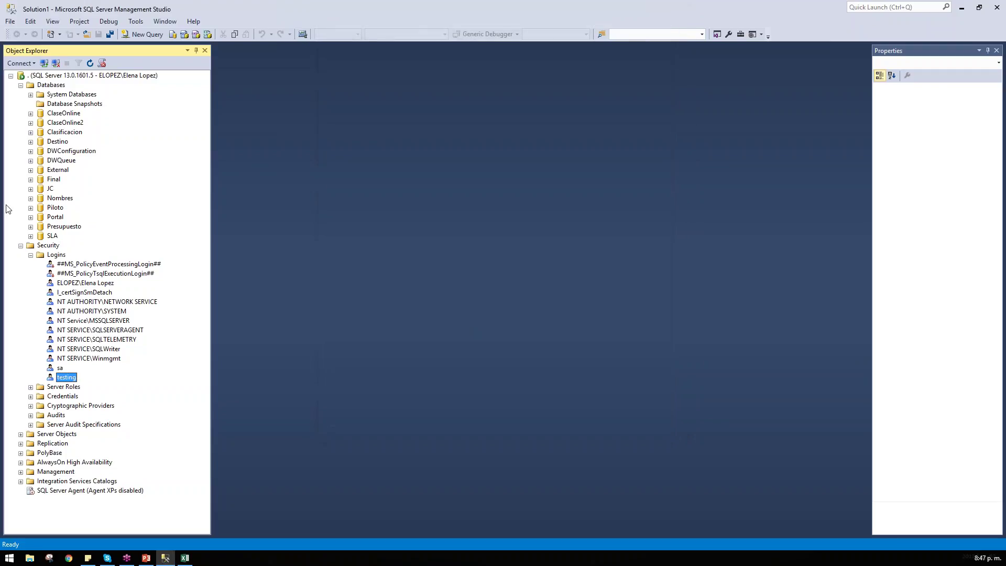
Step: Refresh JC > Security > Users and verify that user testing now appears
double_click(50, 189)
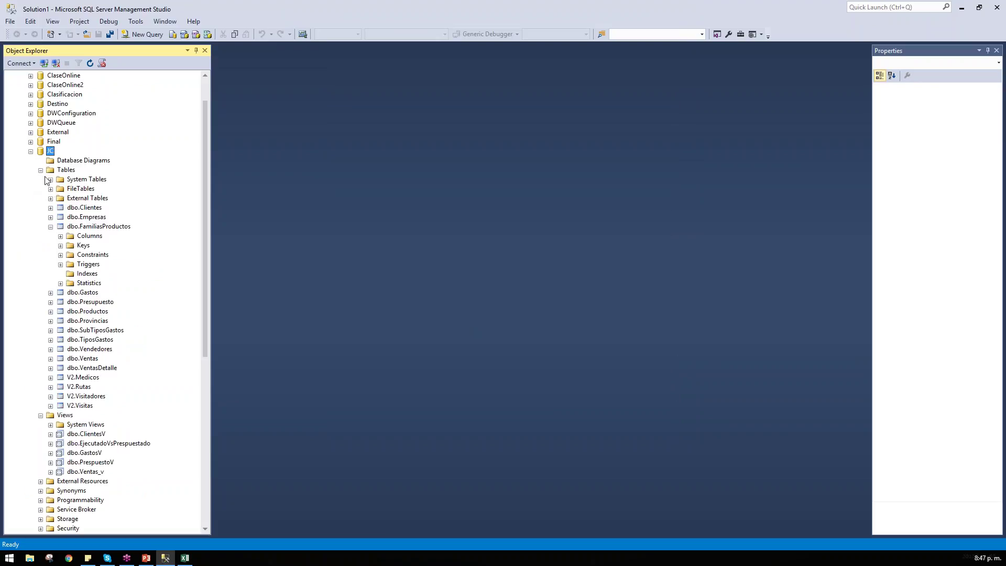
click(66, 170)
double_click(67, 170)
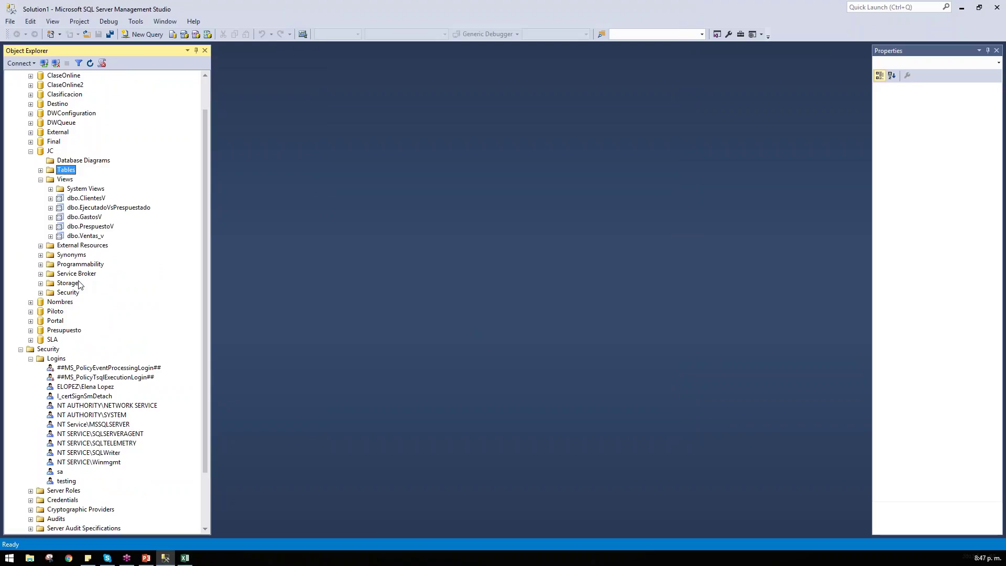
click(80, 293)
double_click(81, 294)
right_click(75, 303)
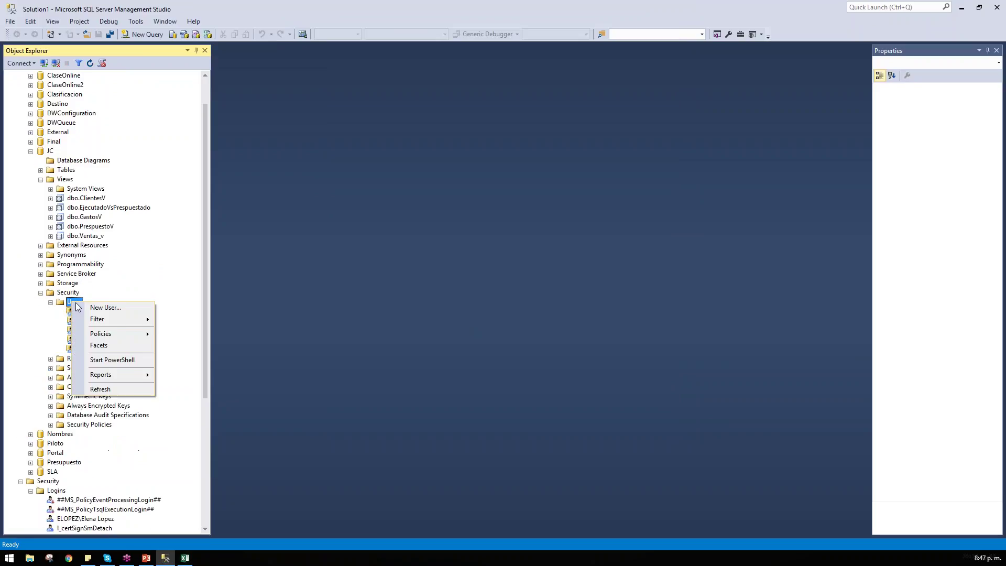
click(103, 389)
click(86, 350)
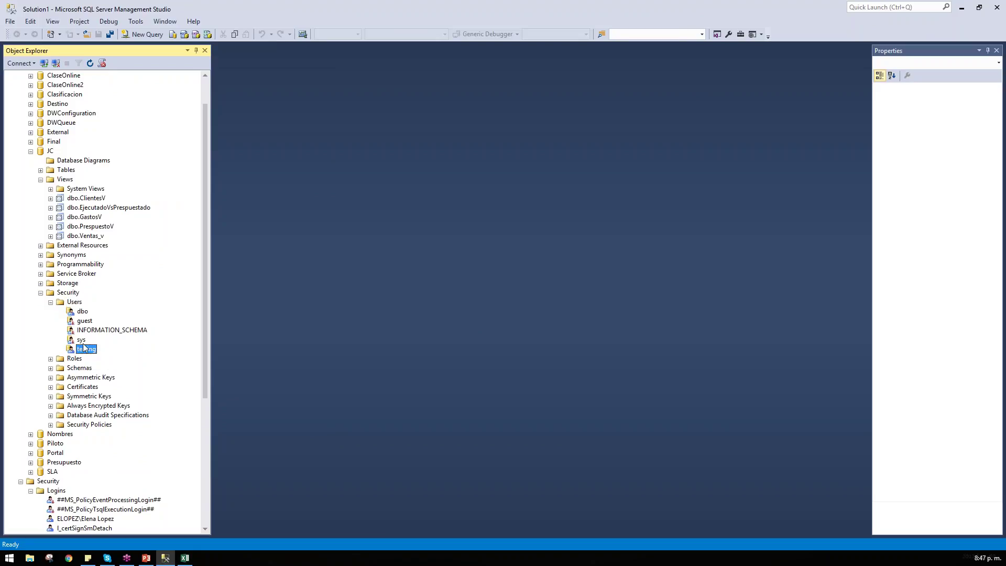
scroll(73, 104, up, 2)
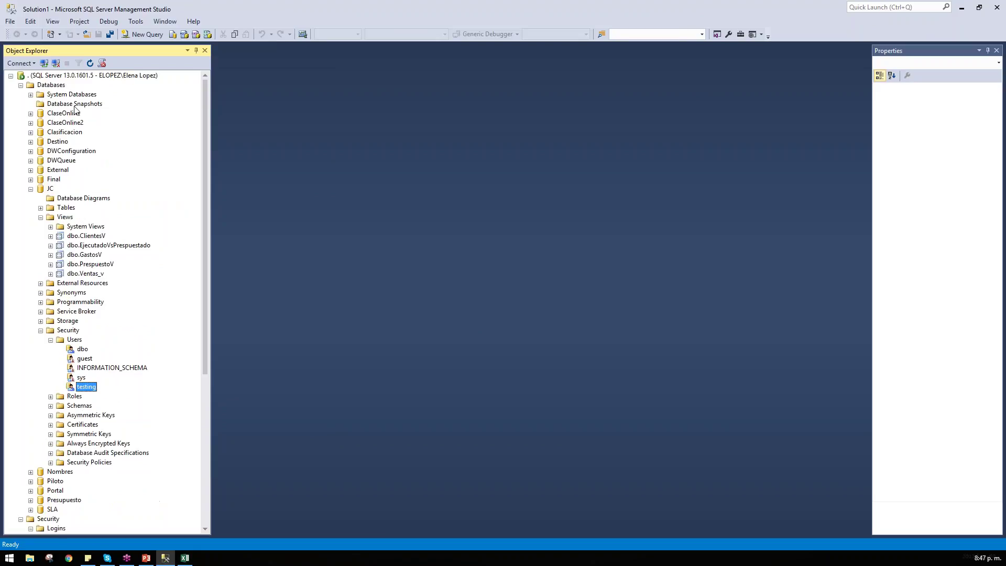
Step: Collapse the server tree and start a new Database Engine connection
click(10, 76)
click(20, 63)
click(25, 76)
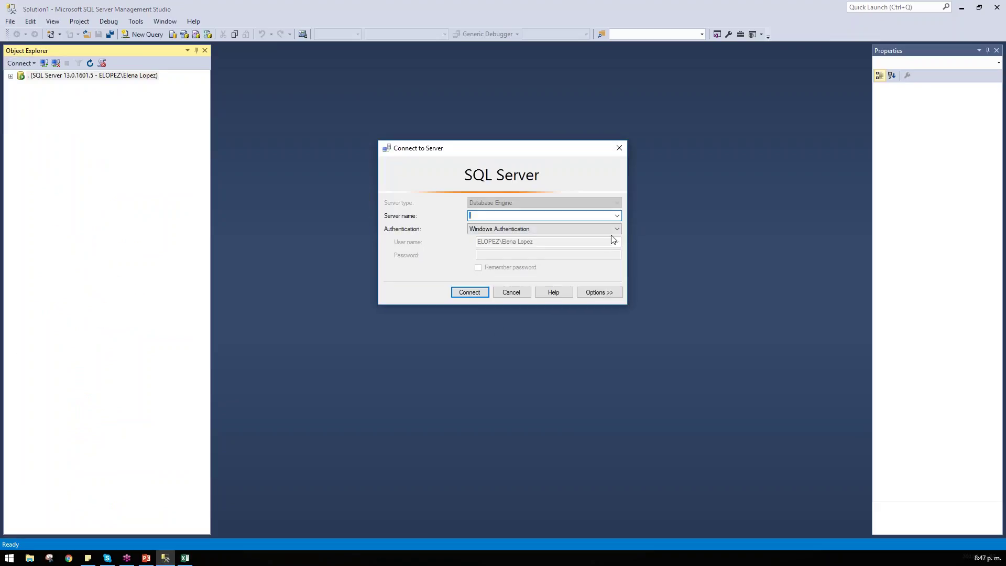
Step: Connect to the local server '.' with SQL Server Authentication as login testing and its password
text(.)
click(570, 229)
click(555, 241)
click(549, 242)
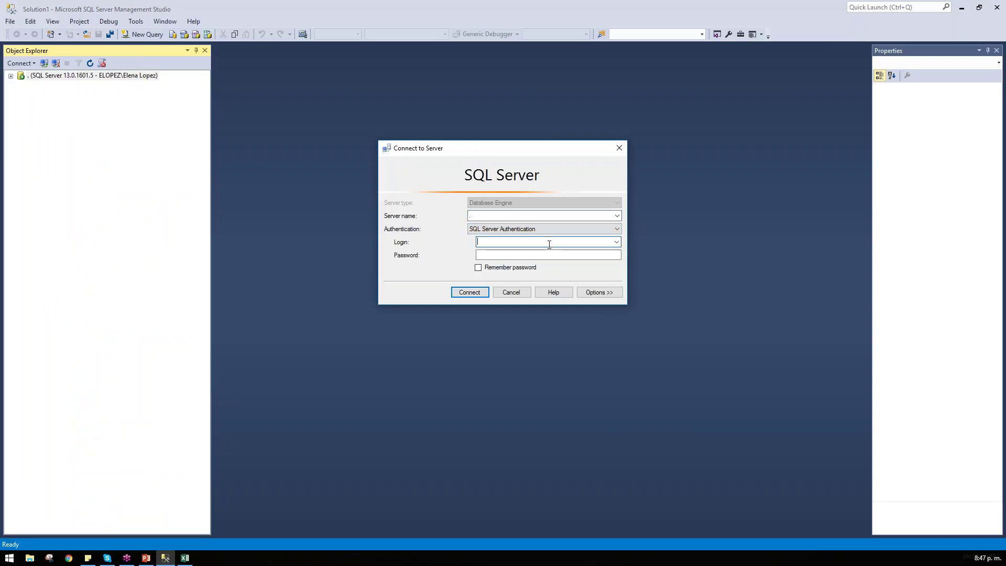
click(552, 255)
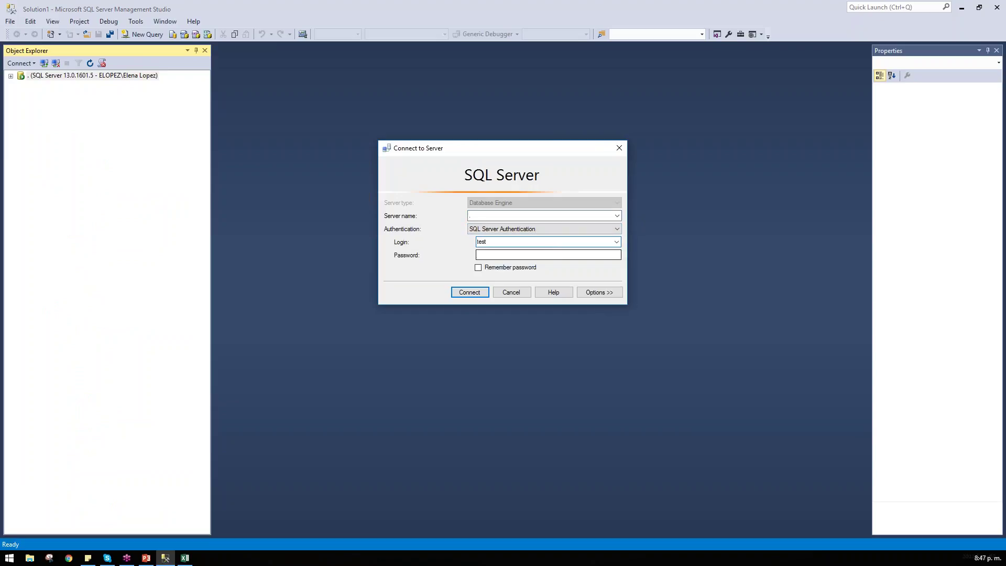
text(testing)
key(Tab)
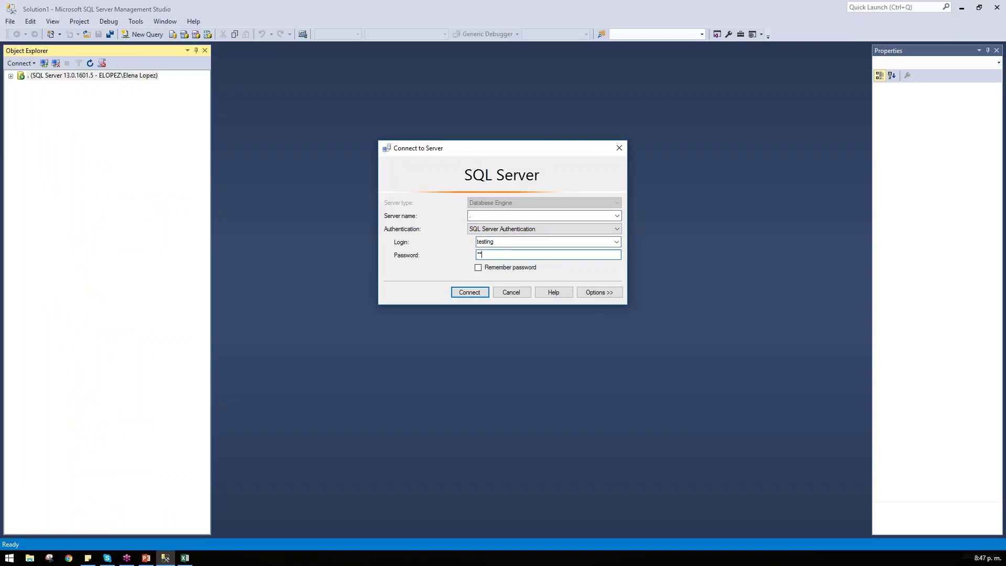
text(testing)
key(Return)
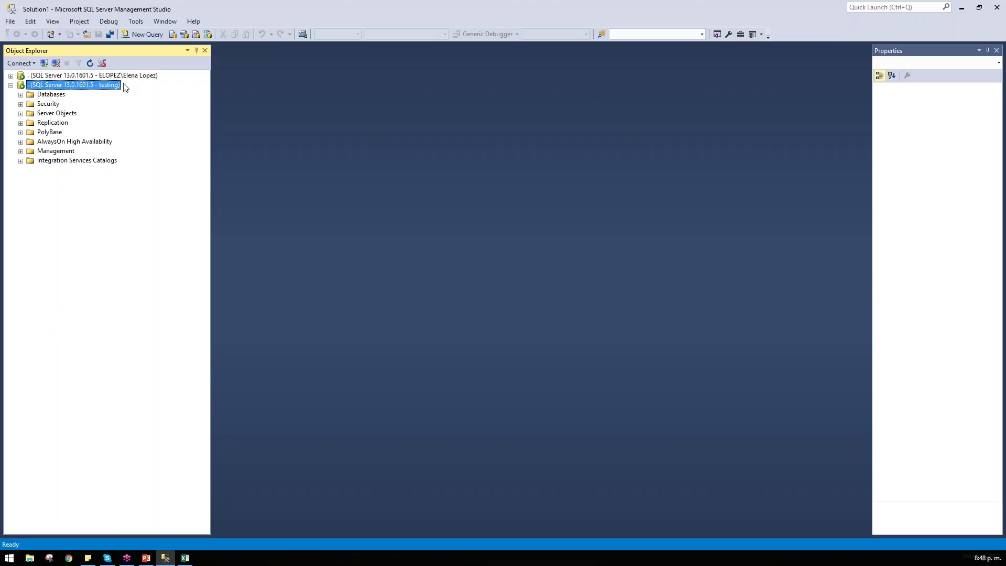
key(alt+Tab)
drag(98, 76, 157, 77)
drag(95, 85, 118, 86)
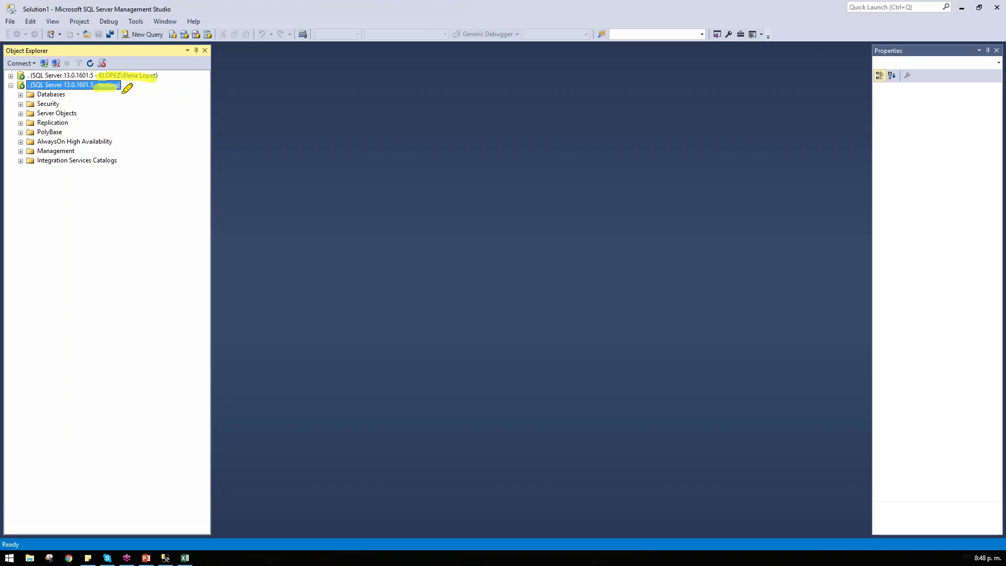
key(Escape)
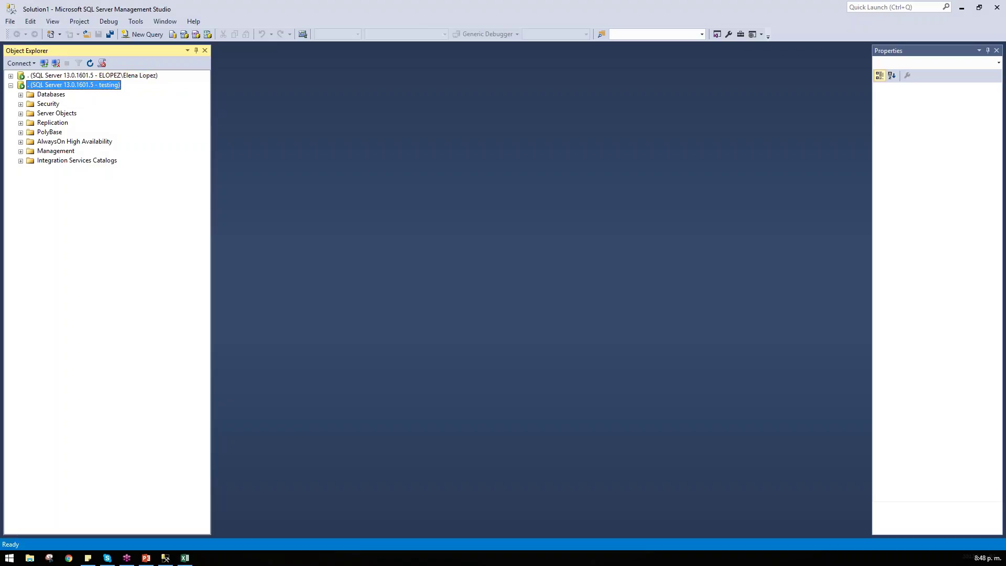
Step: Collapse JC, Databases and Security under the original connection
click(11, 75)
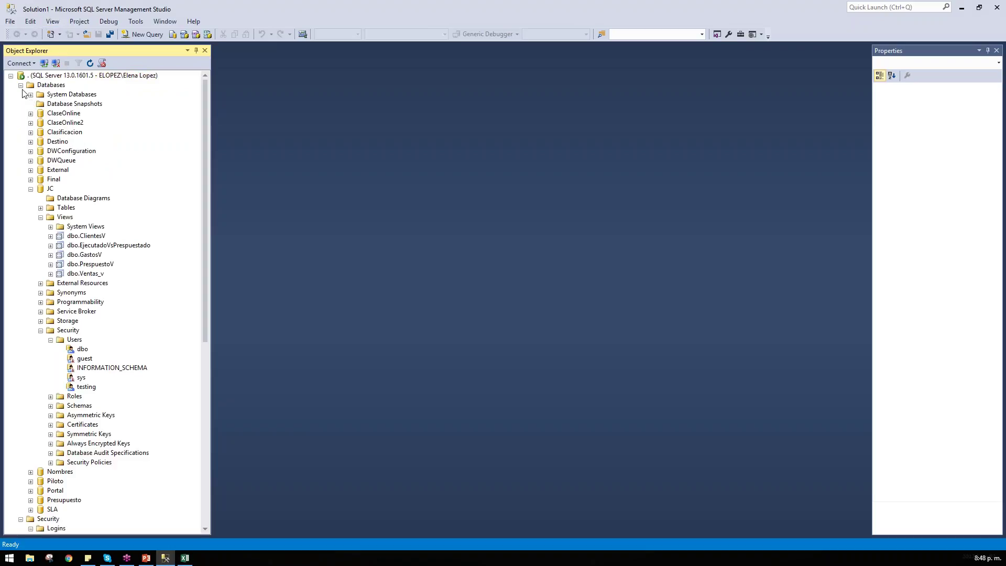
click(20, 84)
click(20, 84)
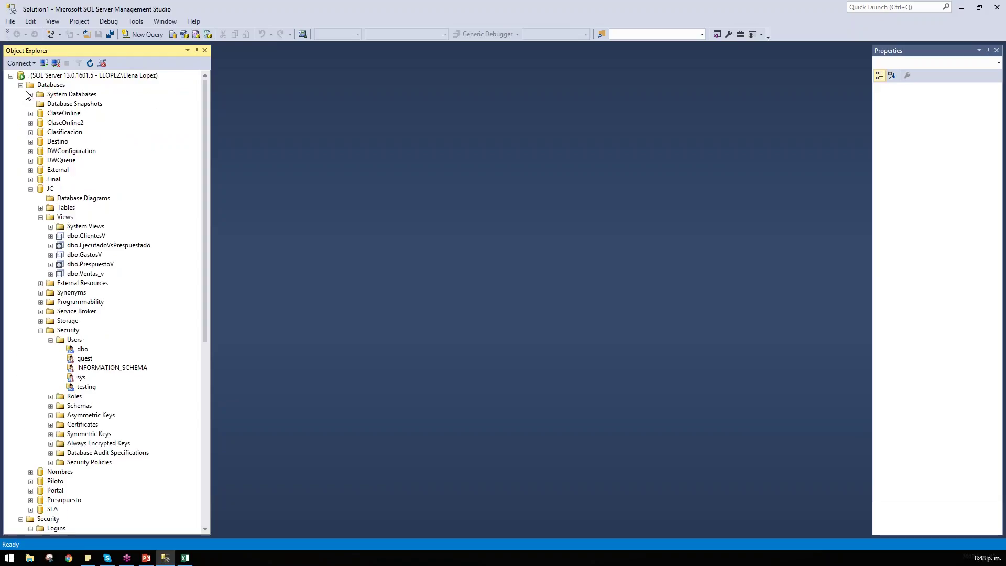
click(30, 188)
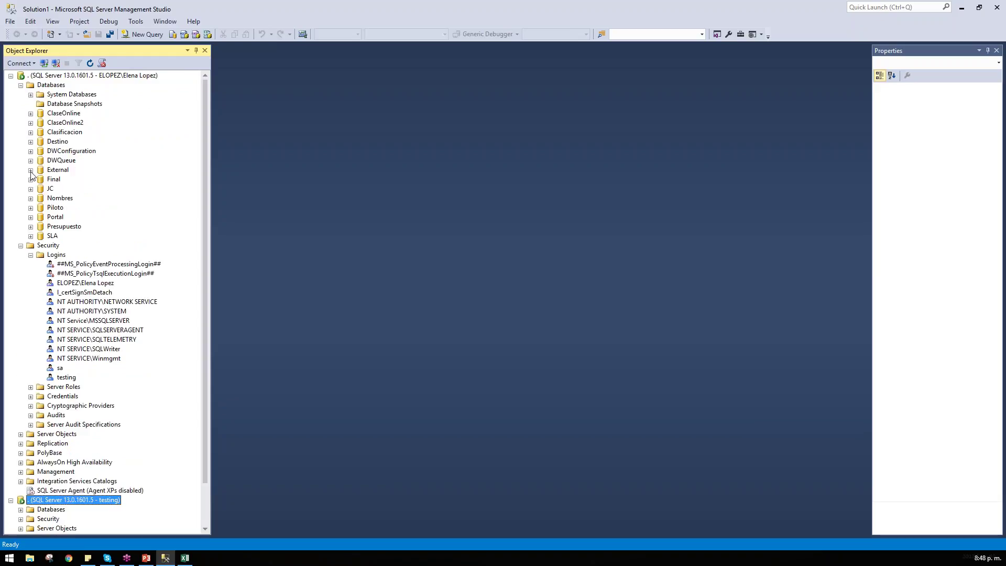
click(21, 85)
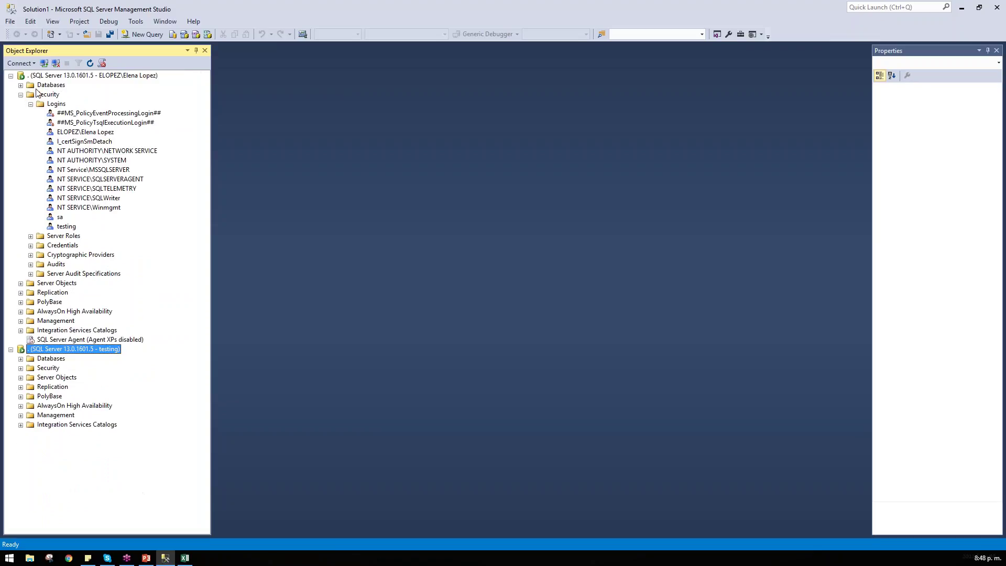
click(41, 94)
double_click(42, 94)
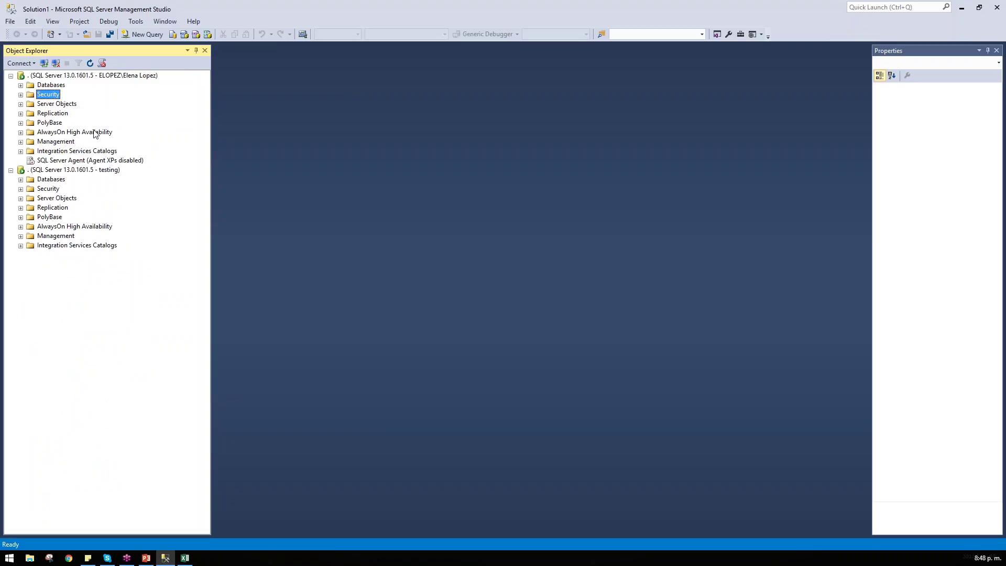
Step: Expand Databases under the testing connection and dismiss the DWConfiguration inaccessible-database error
double_click(52, 171)
double_click(119, 172)
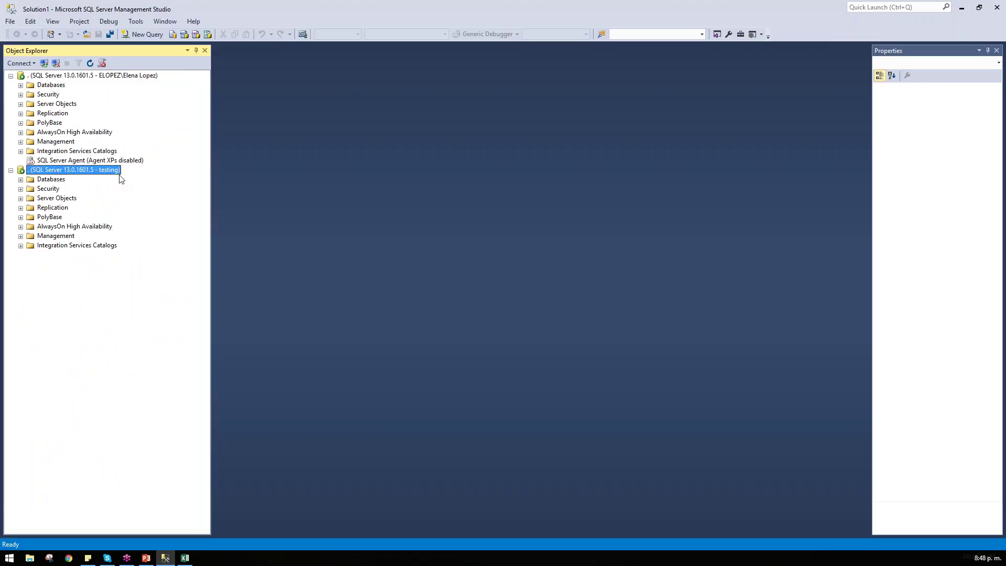
double_click(38, 181)
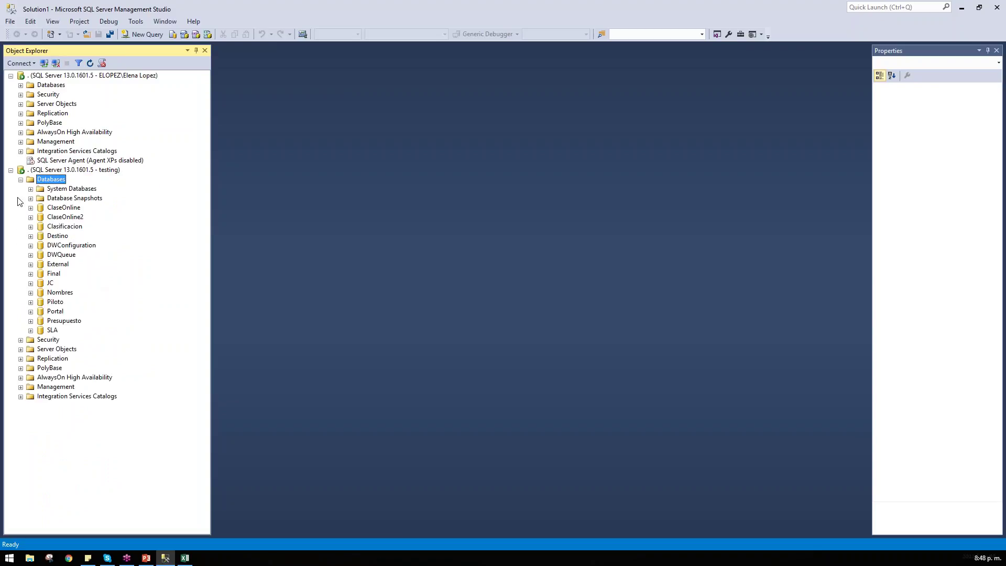
double_click(55, 246)
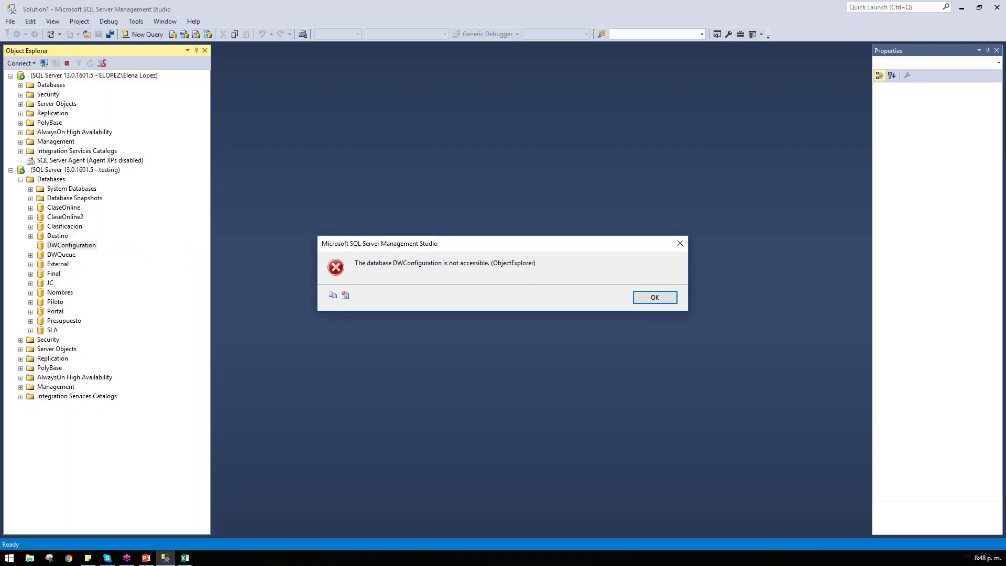
click(655, 297)
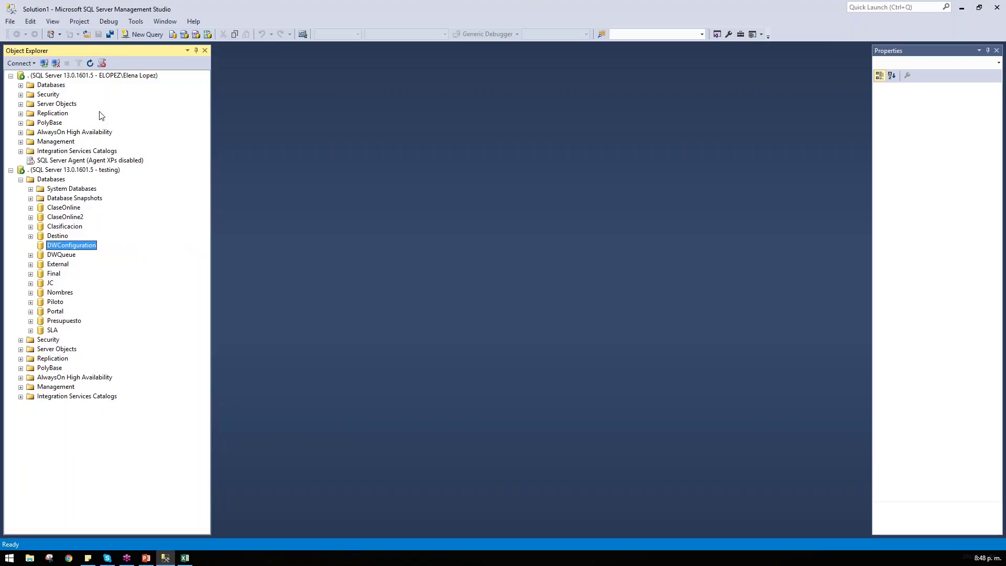
Step: Browse DWConfiguration's Tables as administrator, then expand JC > Tables under the testing connection
double_click(55, 84)
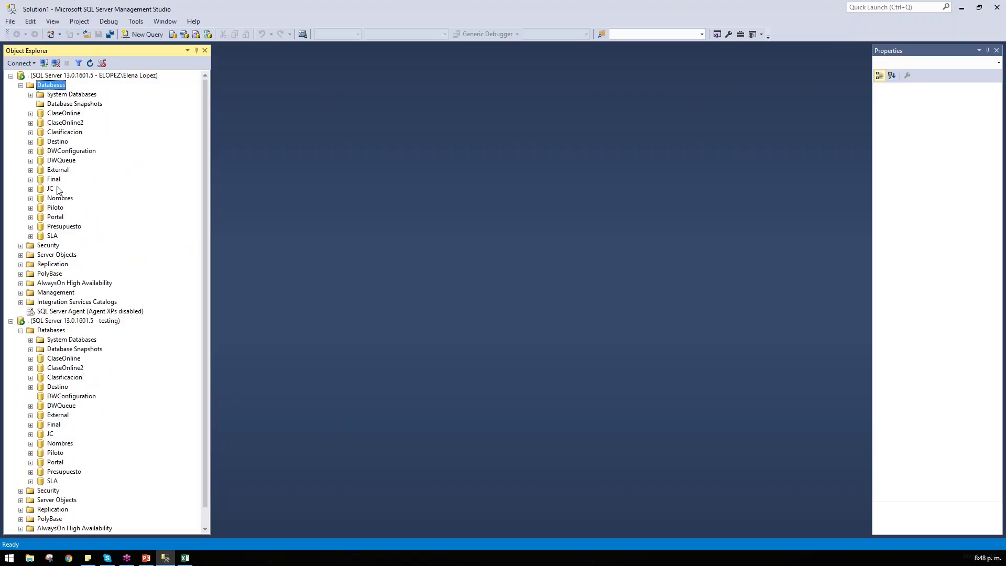
double_click(64, 151)
click(60, 180)
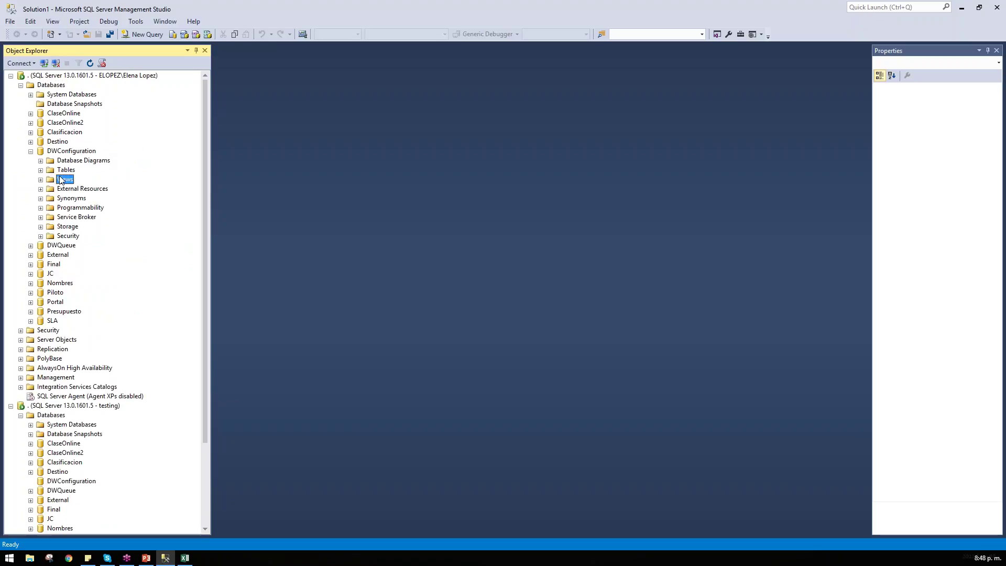
double_click(66, 170)
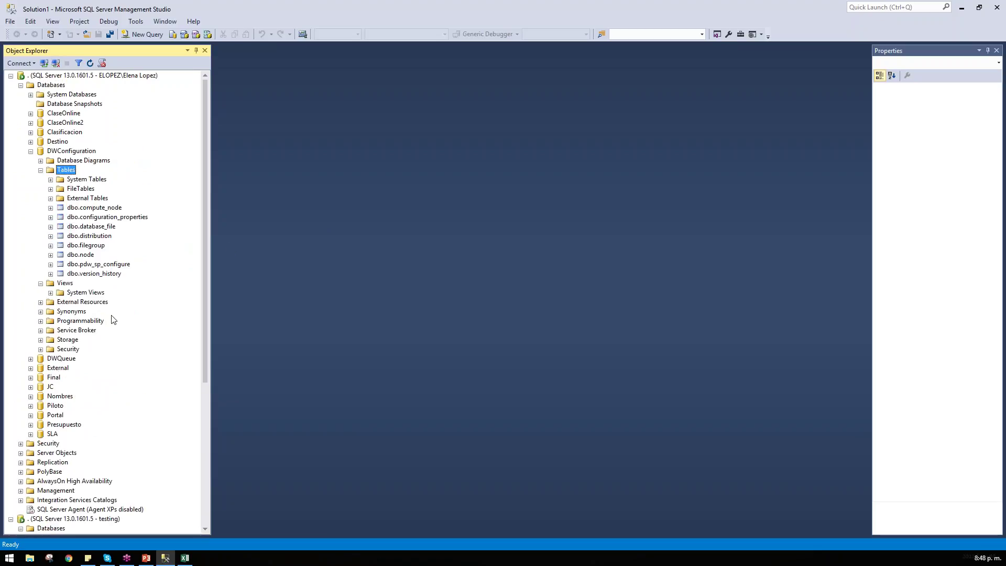
click(21, 85)
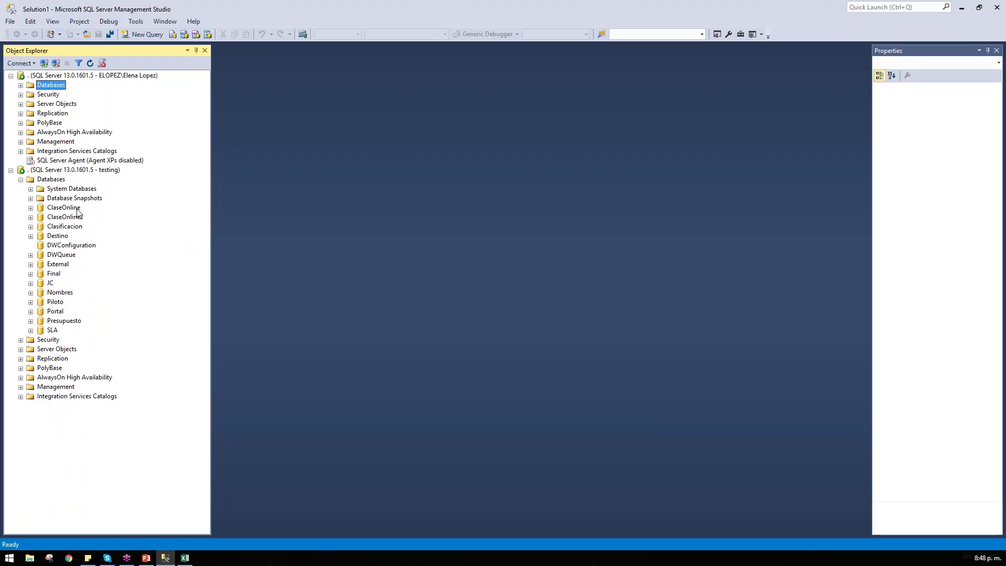
click(42, 283)
double_click(42, 282)
double_click(63, 302)
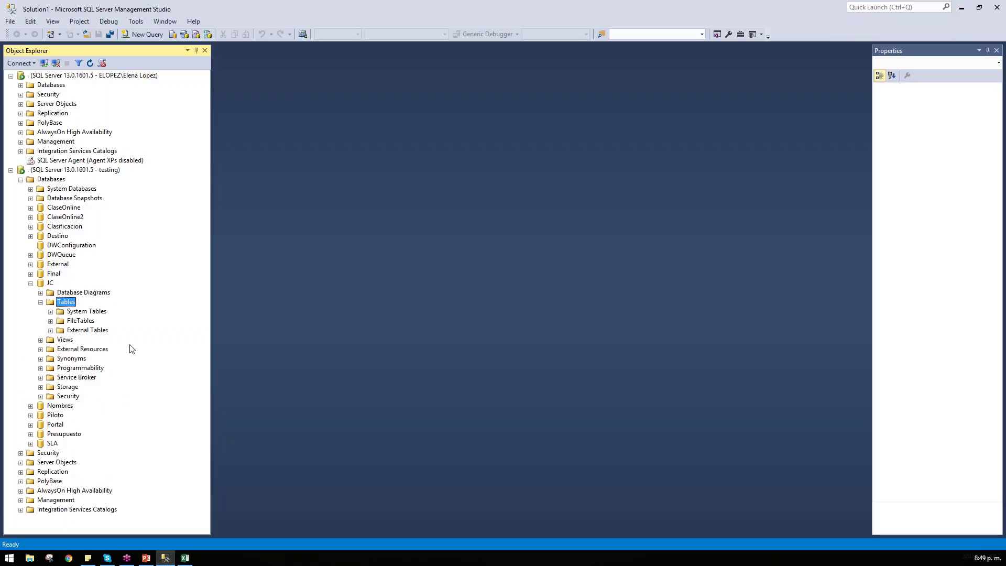
Step: Expand JC's Tables under the original connection and locate dbo.Clientes
double_click(51, 85)
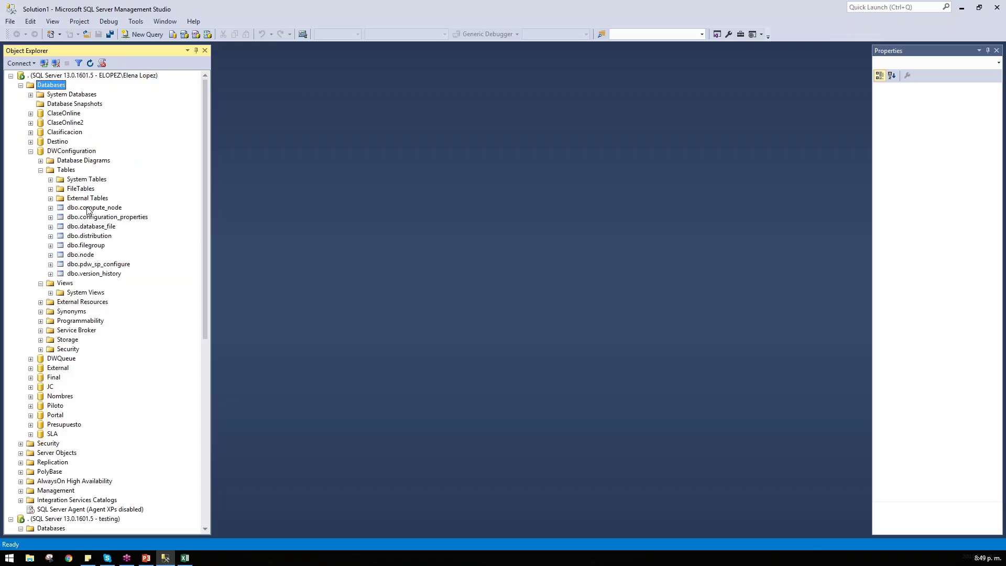
click(88, 208)
double_click(59, 153)
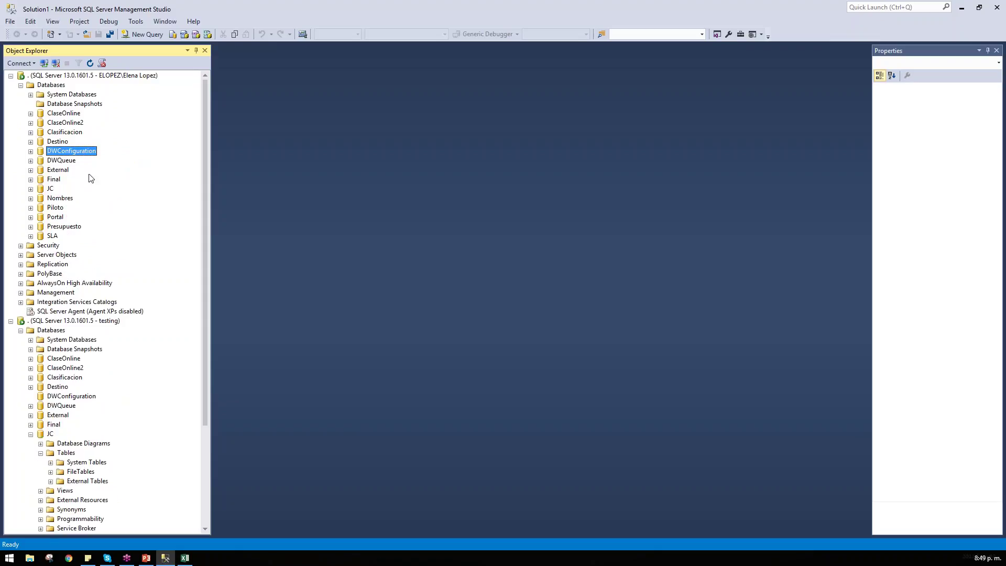
click(50, 189)
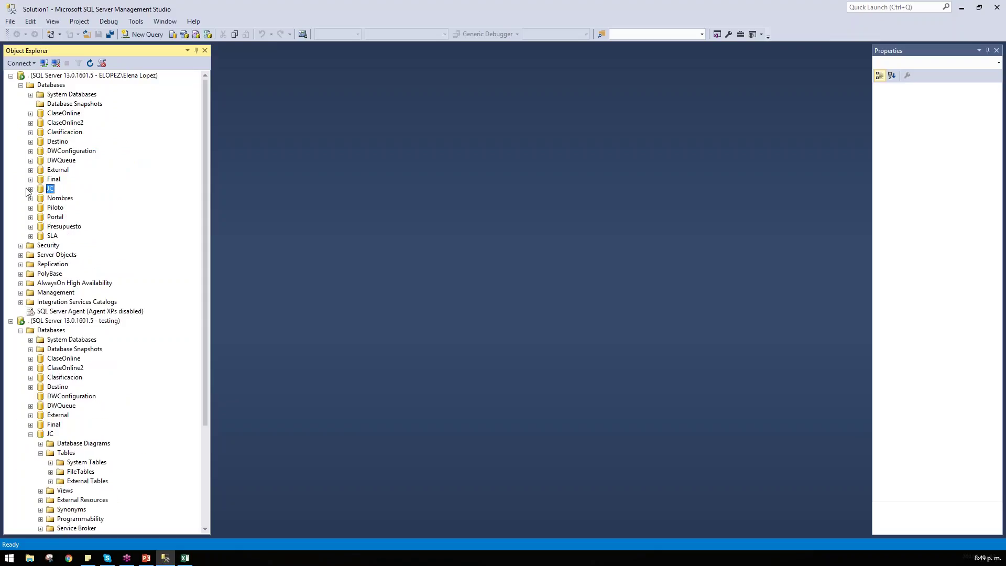
click(30, 189)
double_click(67, 209)
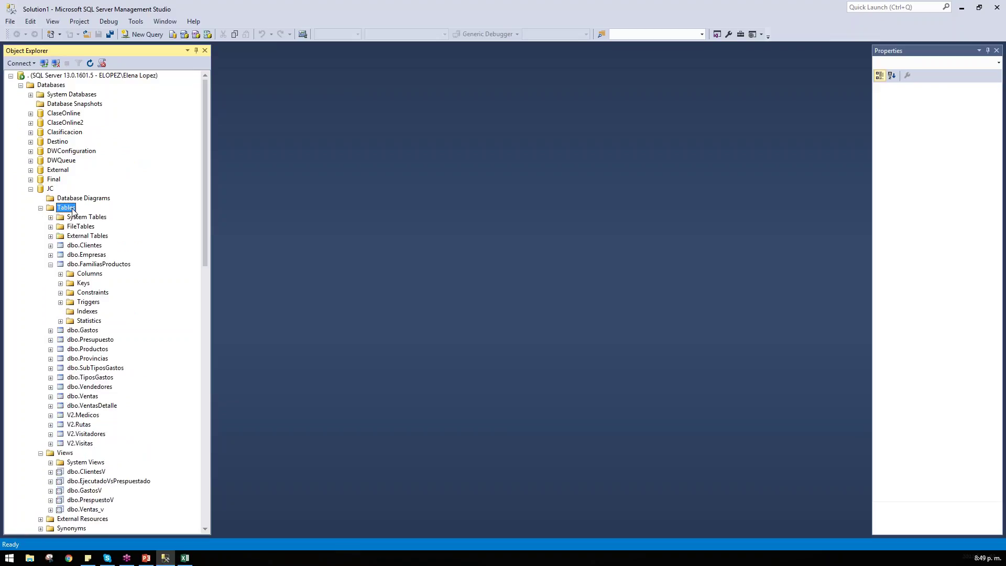
click(89, 245)
Step: Open a new query window on JC under the testing connection
double_click(53, 76)
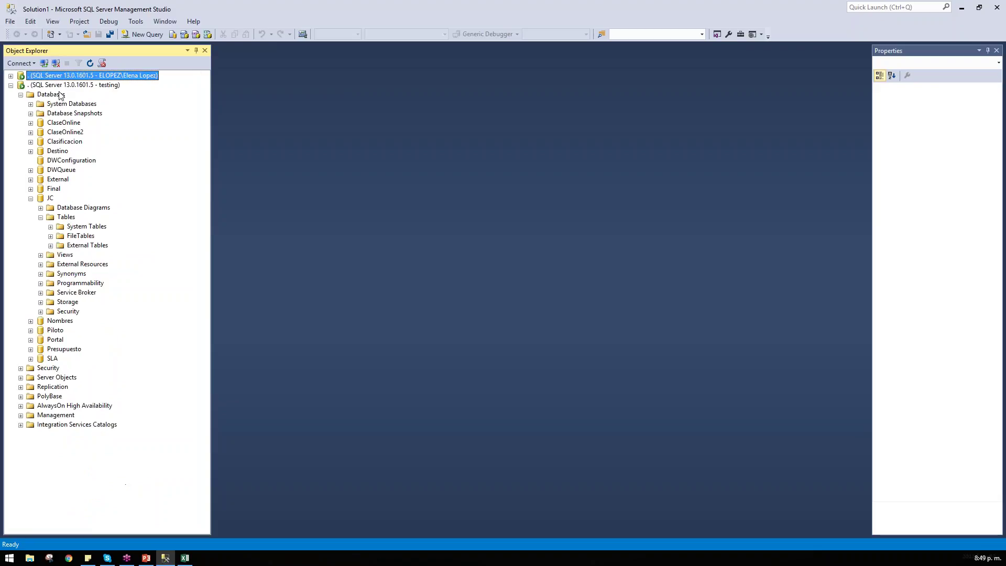
click(61, 86)
click(51, 200)
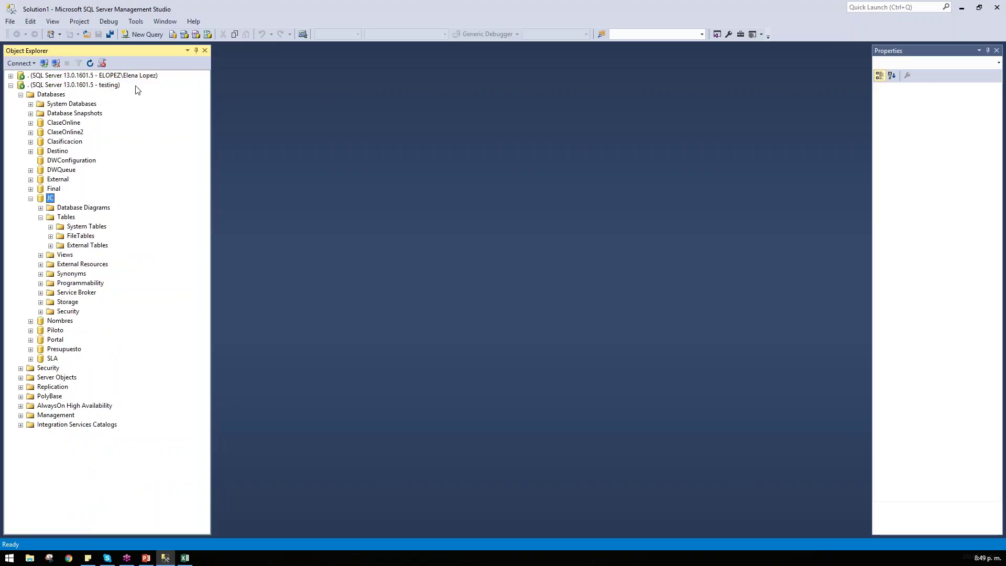
click(153, 36)
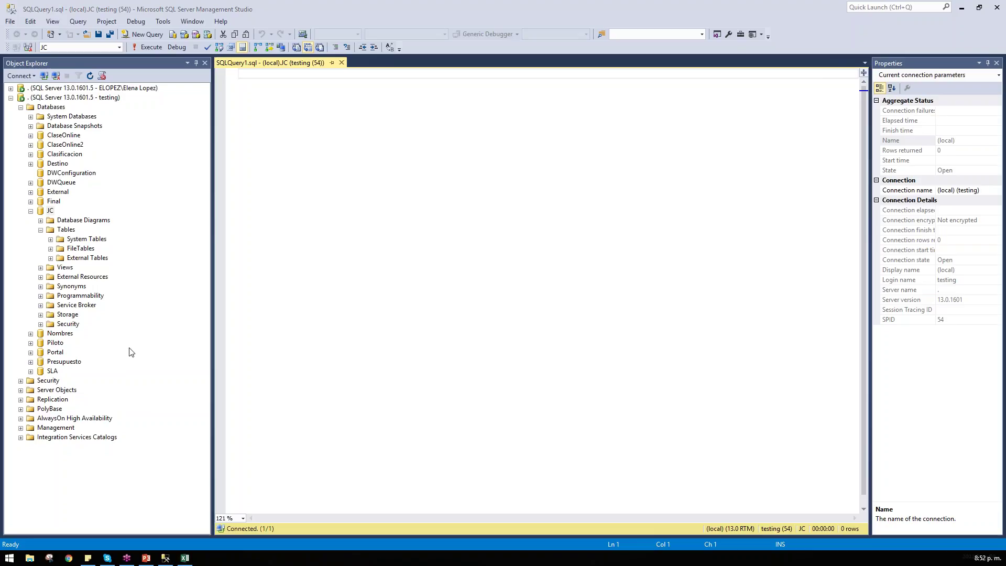
Step: Expand the original connection's Security > Logins and open the testing login's properties
double_click(73, 91)
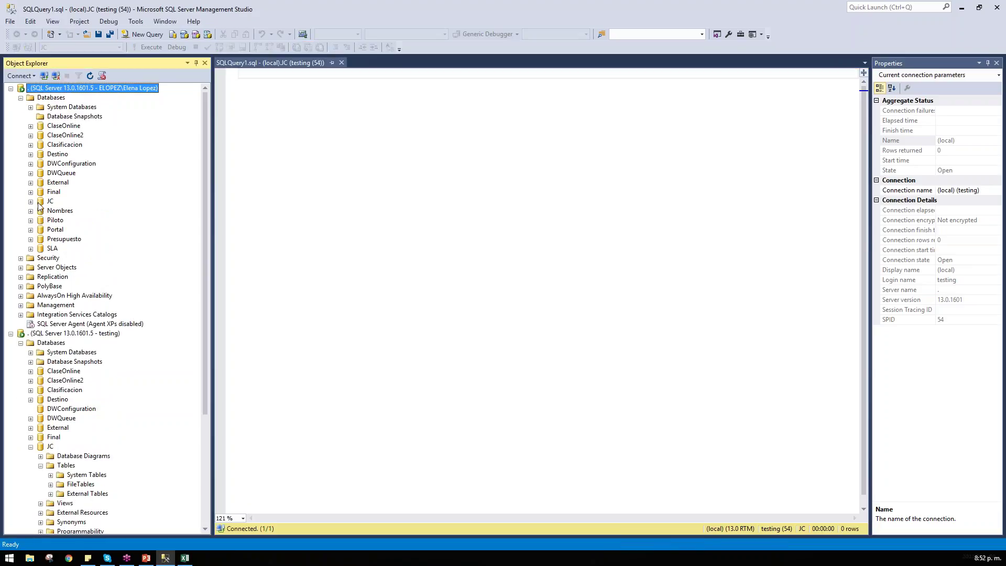
click(87, 162)
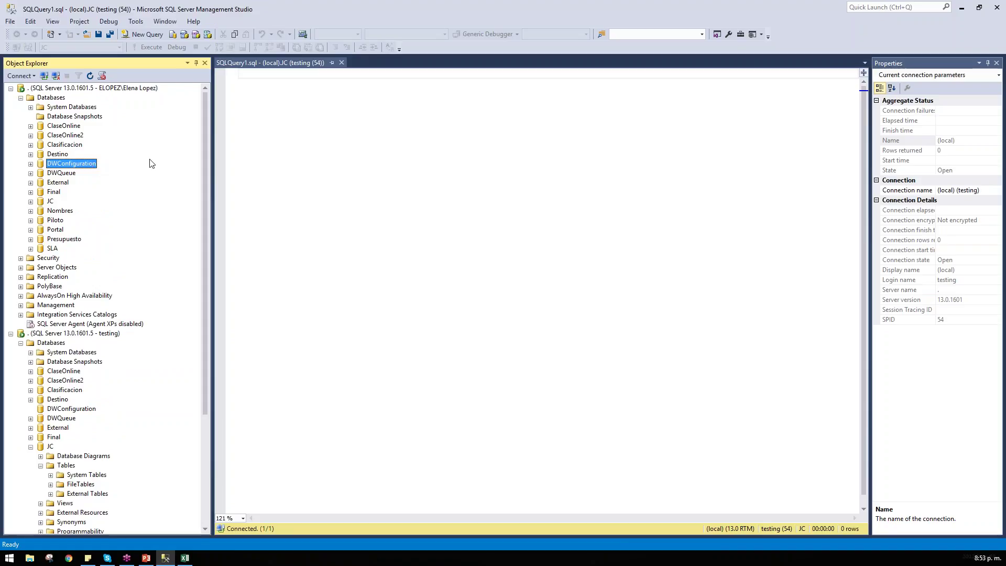
click(72, 135)
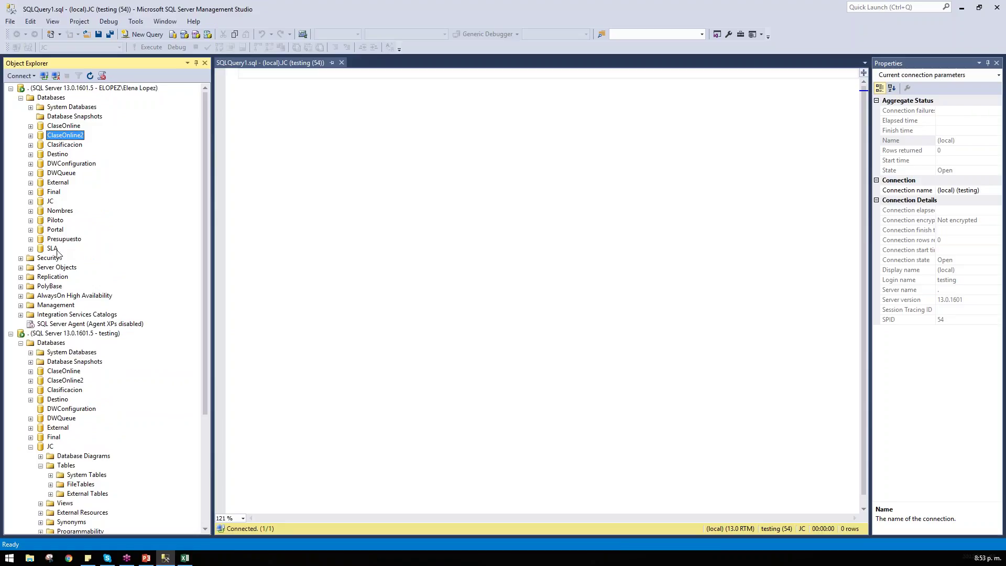
click(50, 203)
scroll(80, 302, down, 1)
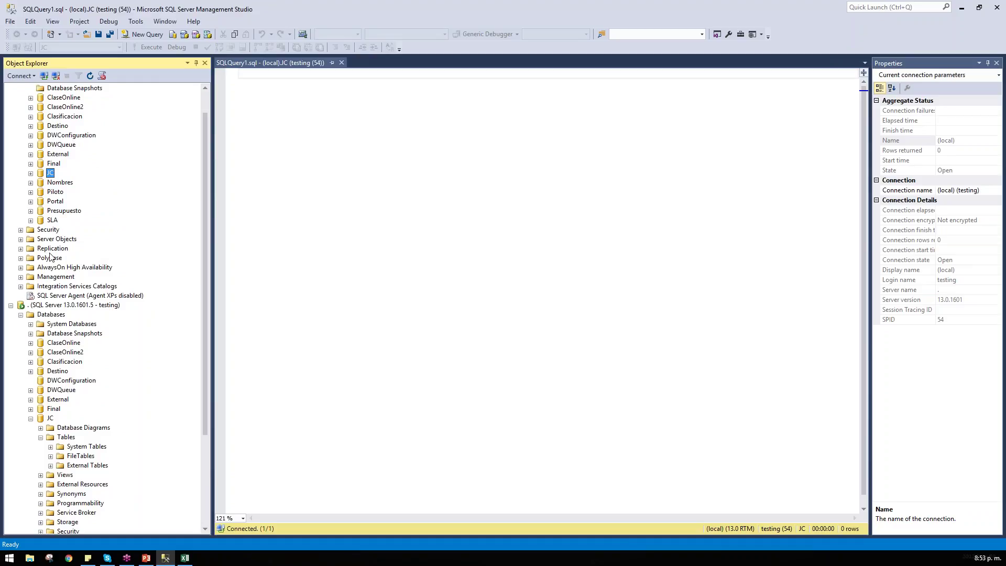
double_click(53, 232)
double_click(64, 361)
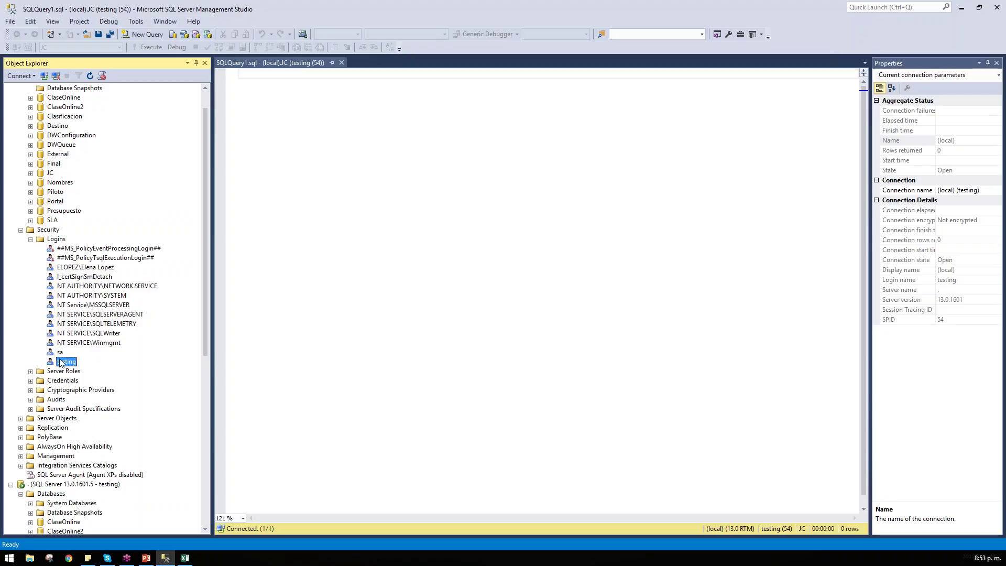
Step: Add testing's JC database user to db_datareader and apply the change
click(354, 57)
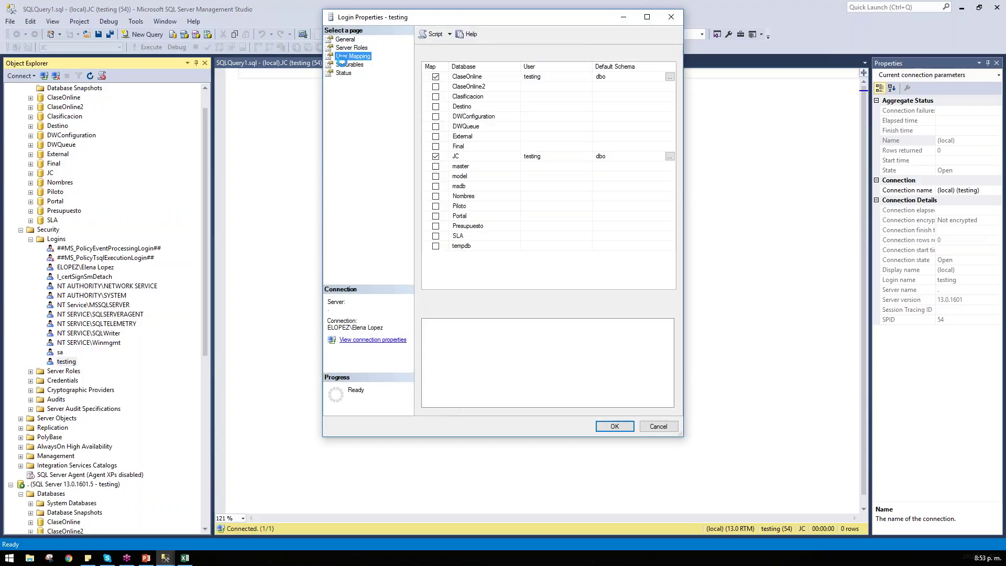
click(351, 48)
click(354, 63)
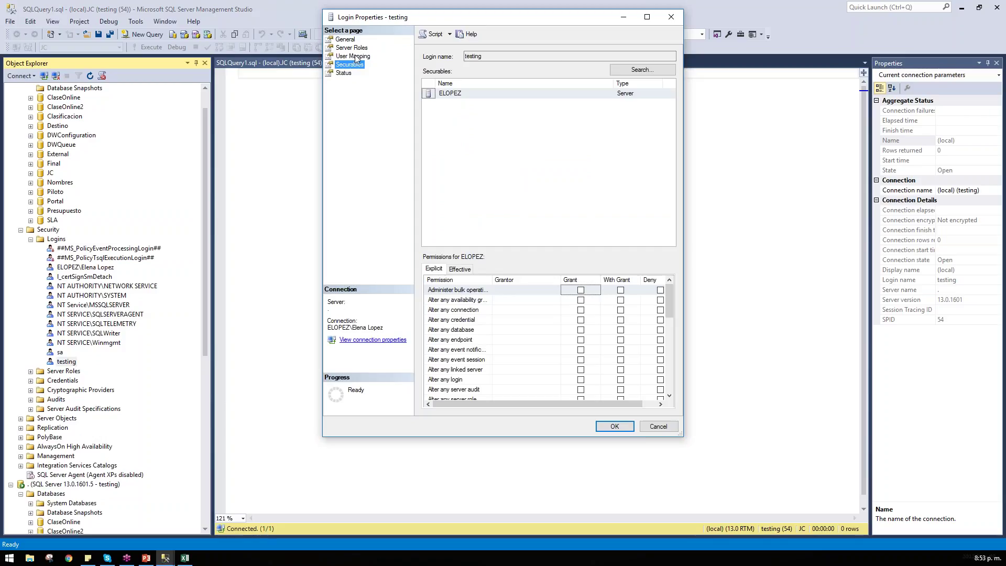
click(351, 56)
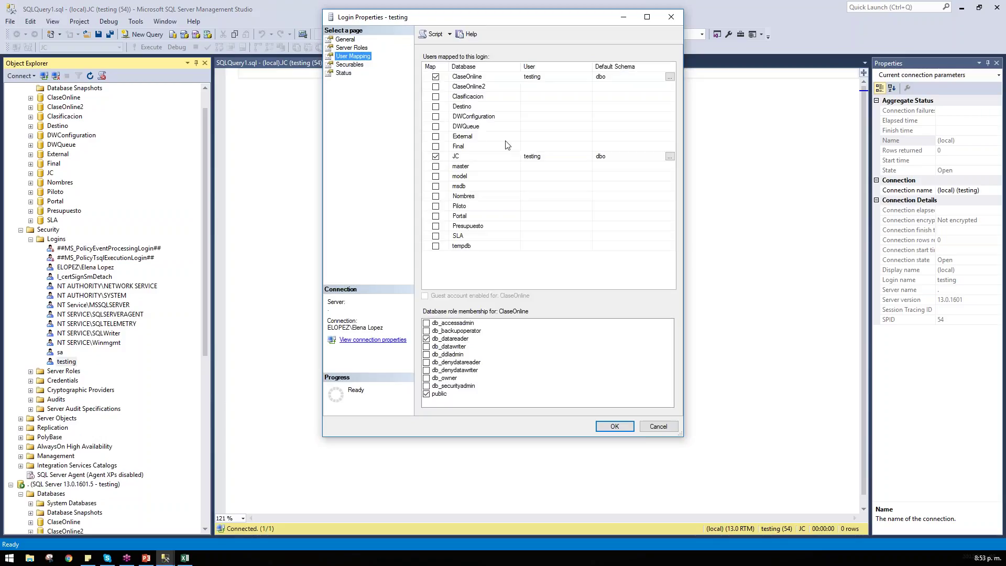
click(477, 157)
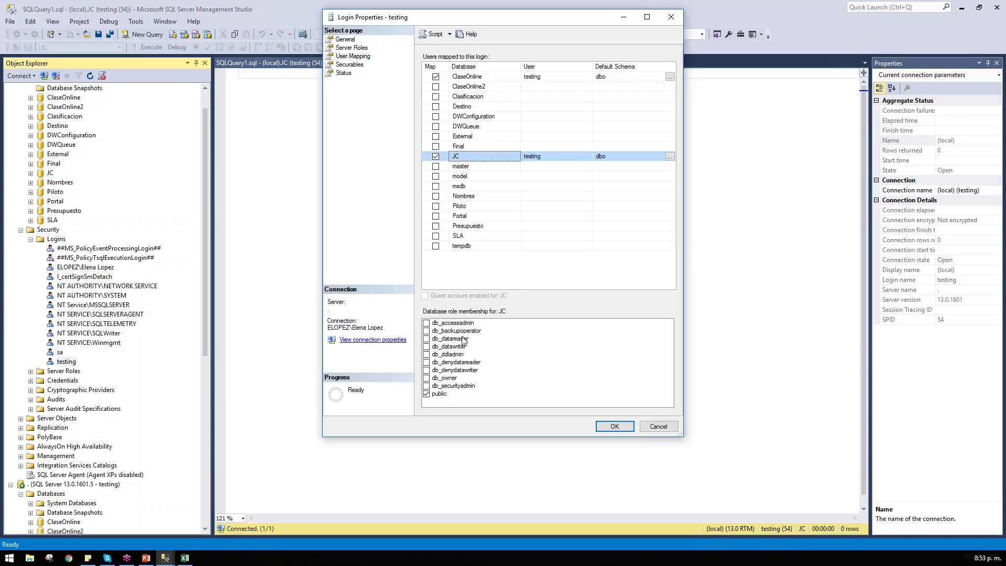
click(427, 339)
click(598, 427)
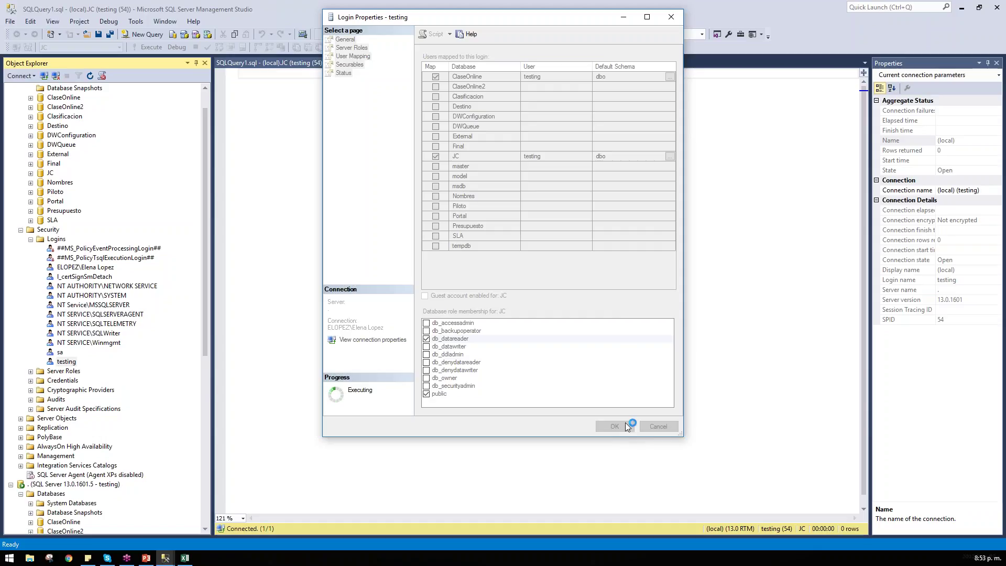
Step: Collapse the Databases and Security folders under the original connection
click(49, 230)
scroll(52, 232, up, 1)
click(21, 97)
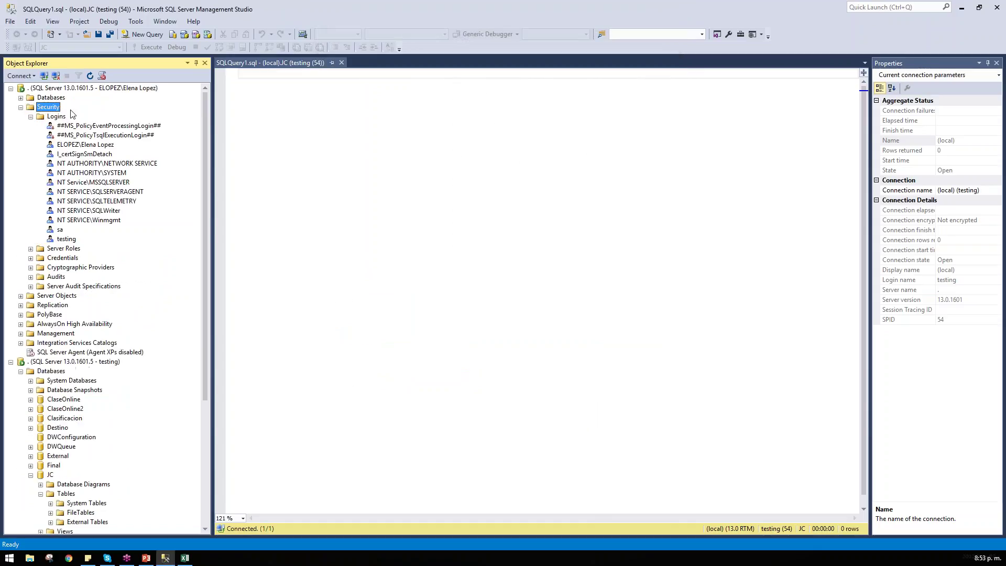
click(21, 106)
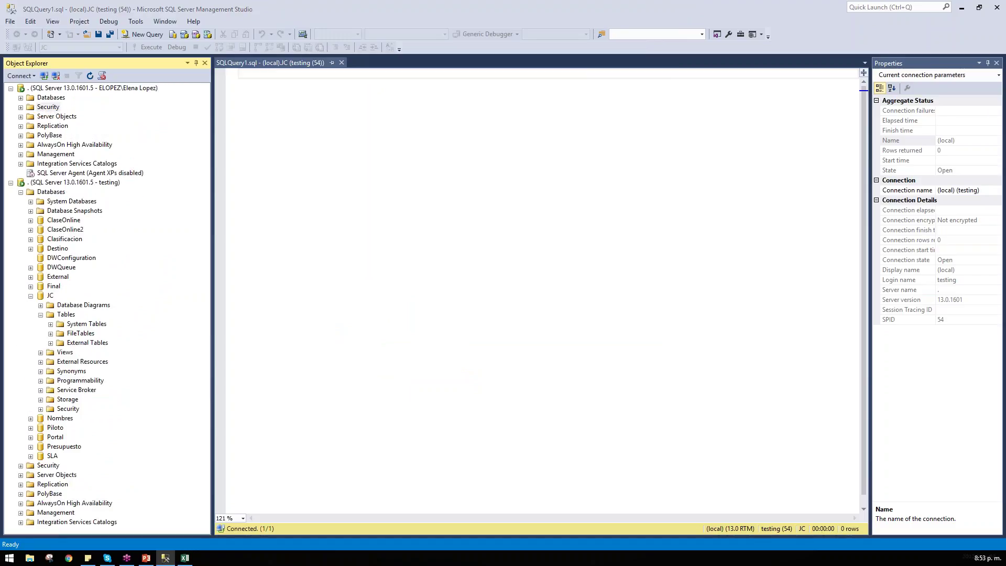
key(ctrl+2)
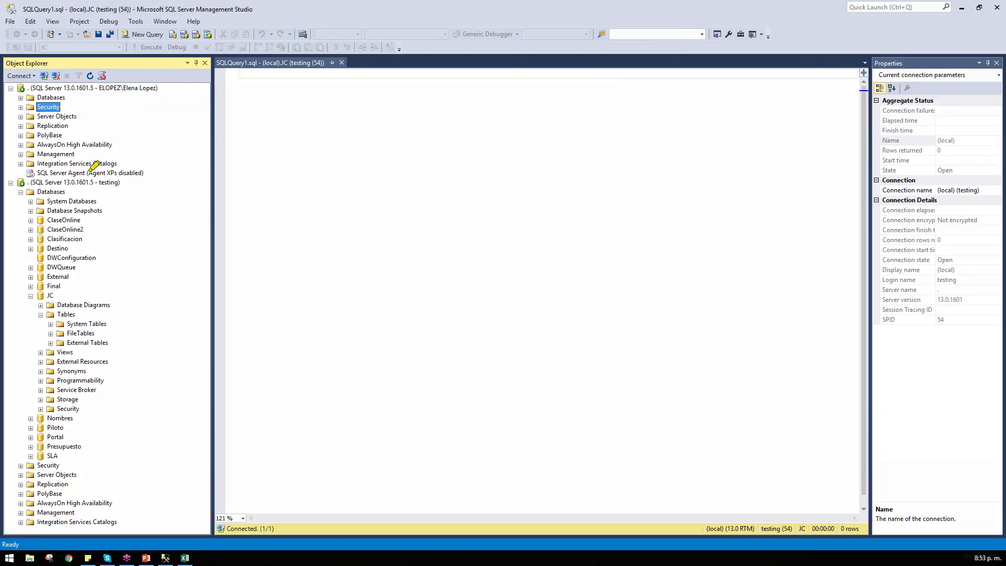
drag(114, 88, 158, 88)
drag(89, 183, 125, 182)
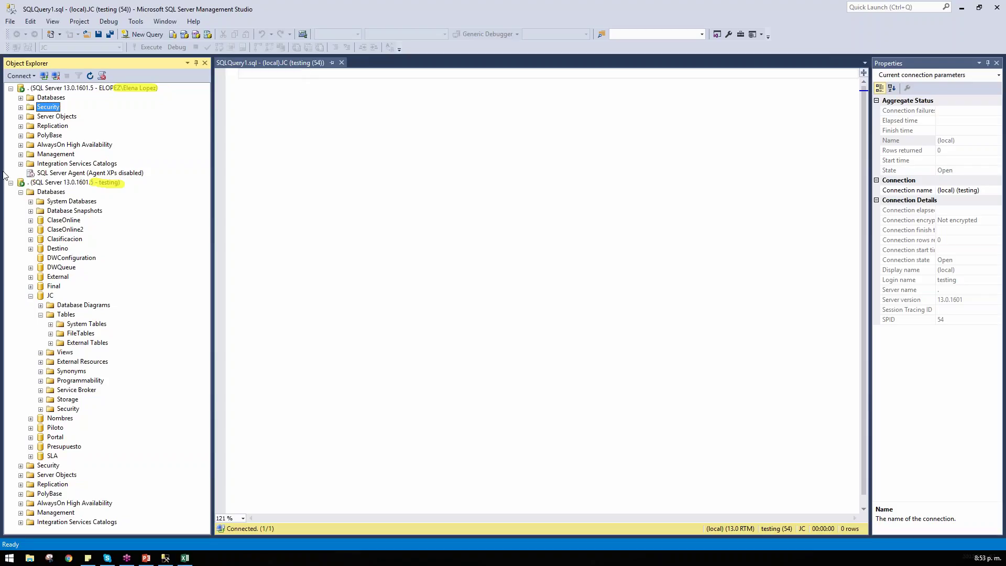
Step: Expand Server Objects, leaving Security and Logins collapsed
double_click(55, 117)
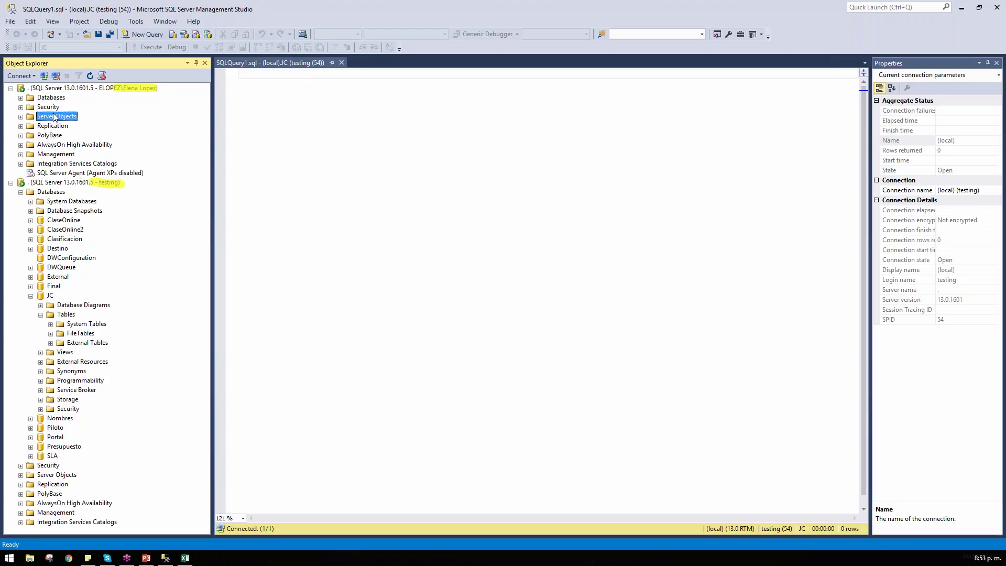
click(56, 107)
double_click(55, 107)
click(56, 116)
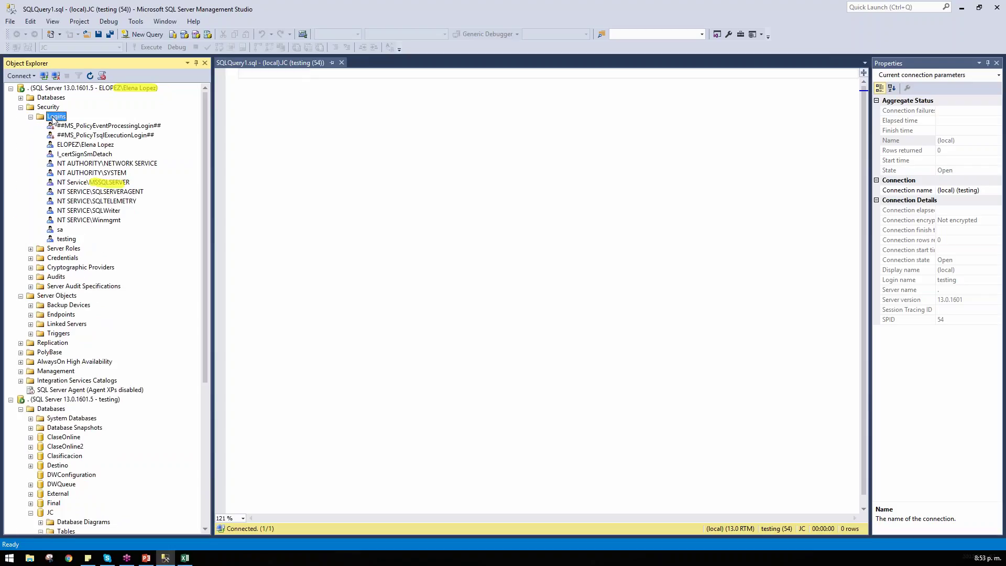
double_click(47, 115)
click(20, 107)
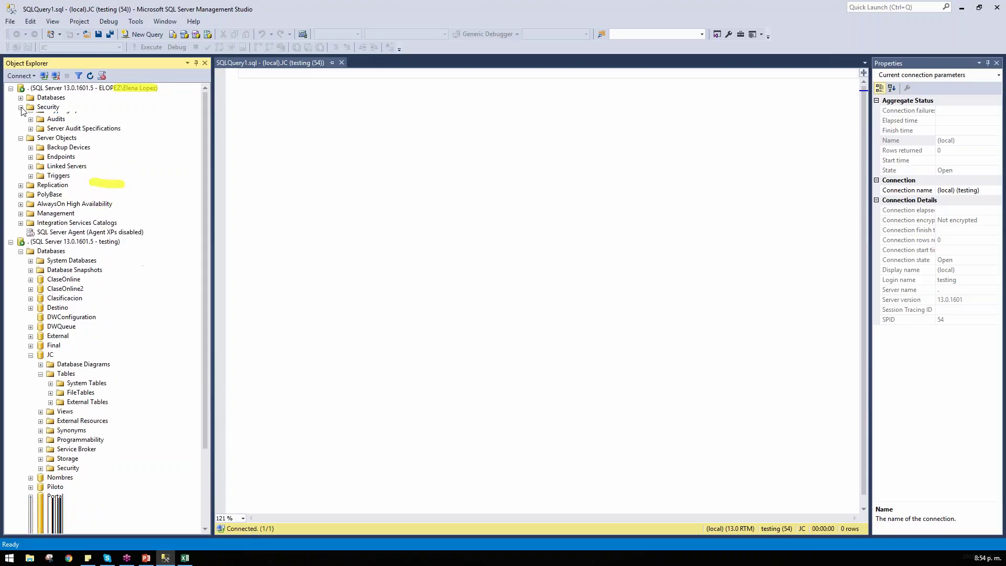
Step: Refresh JC as testing and run Select Top 1000 Rows on dbo.Clientes
click(50, 333)
right_click(50, 333)
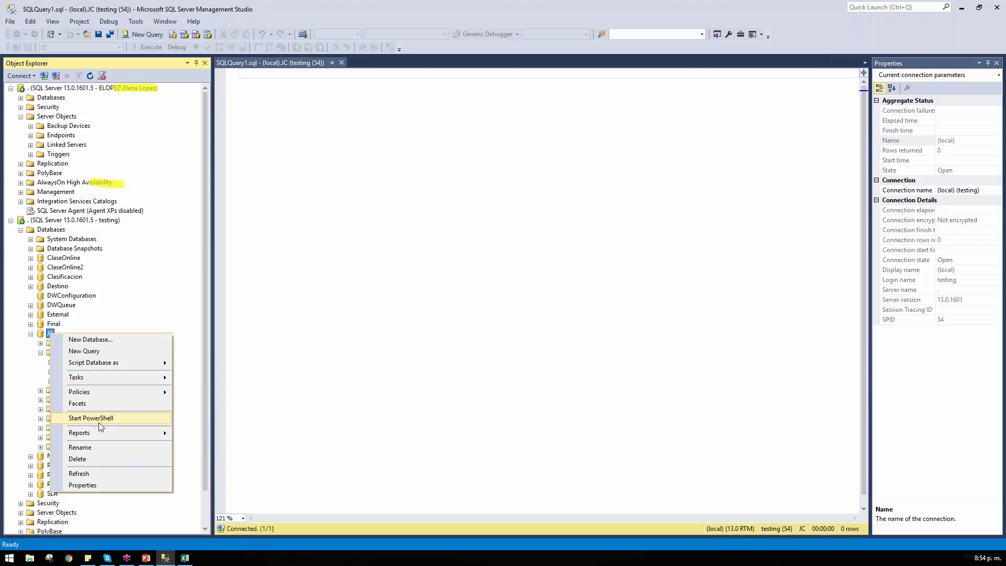
click(78, 473)
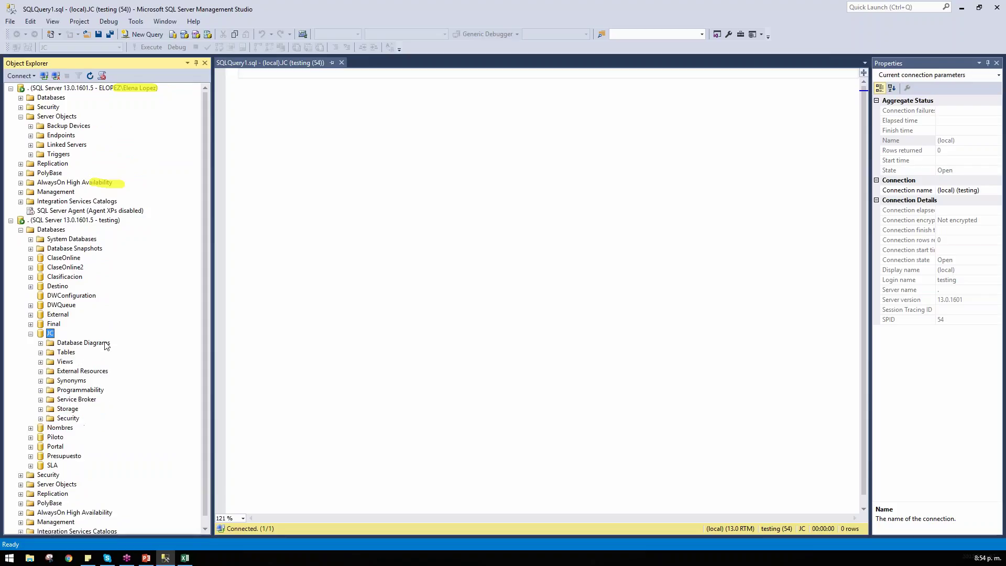
double_click(83, 352)
click(84, 381)
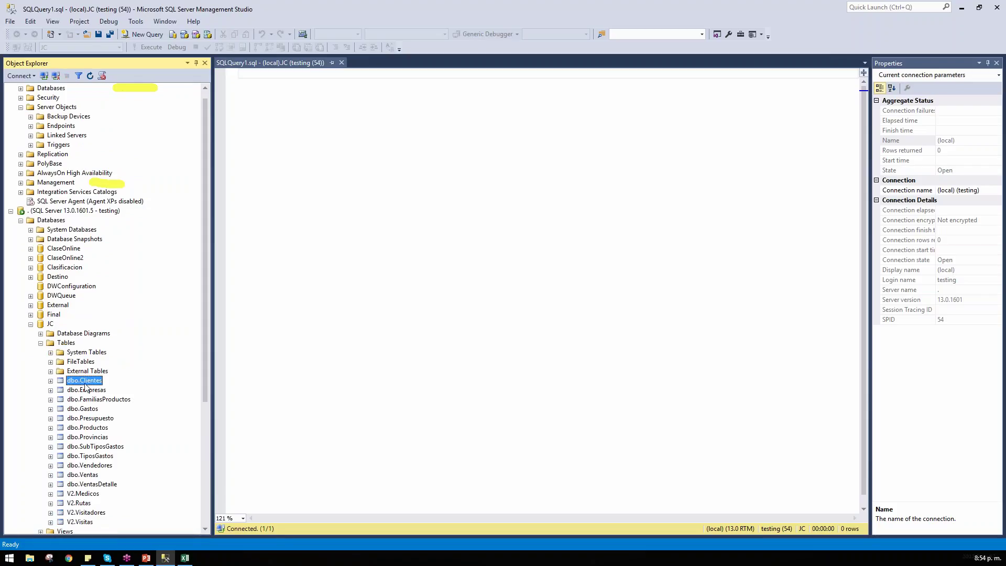
key(shift+F10)
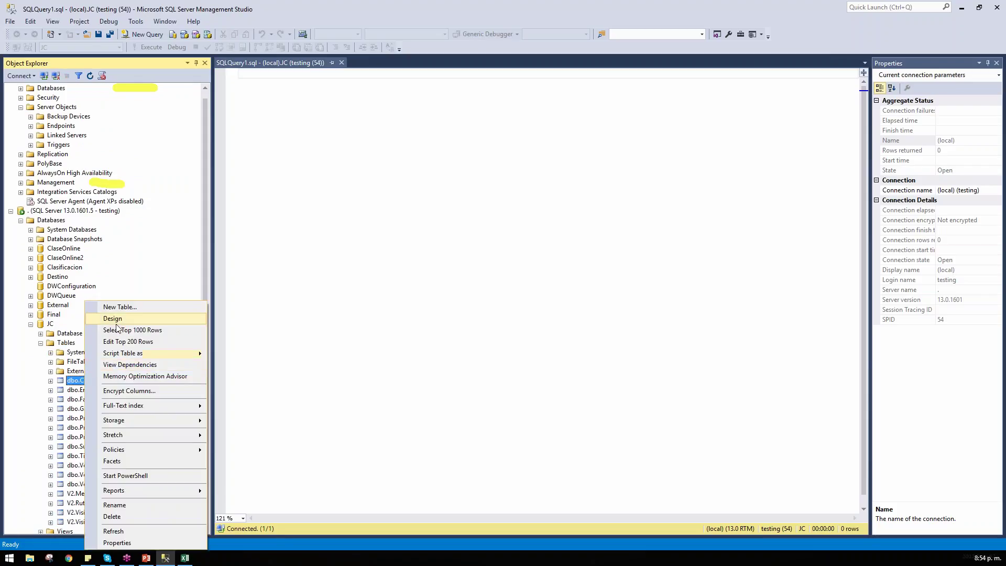
key(Escape)
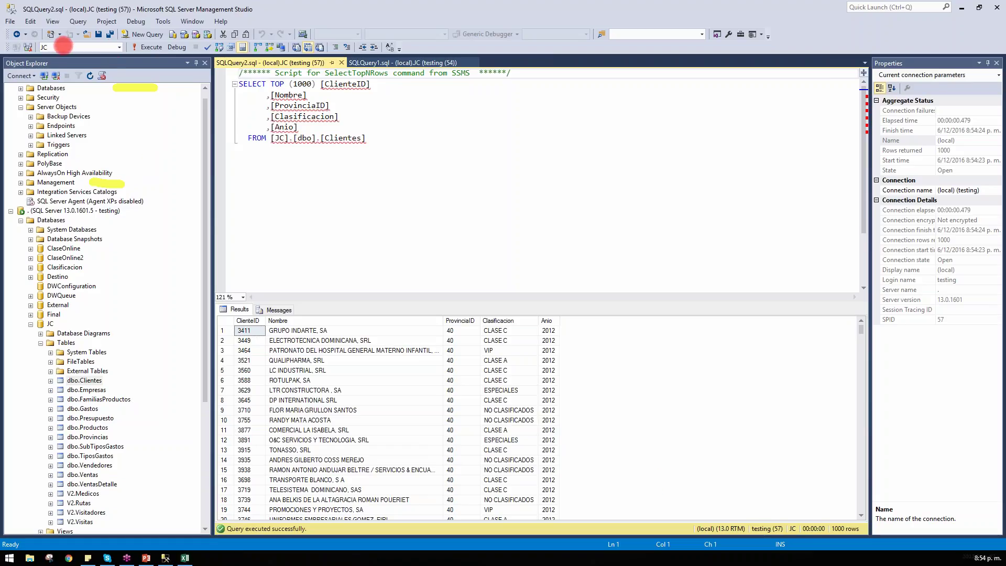
Step: Place the cursor at the end of the generated query's FROM line
click(606, 196)
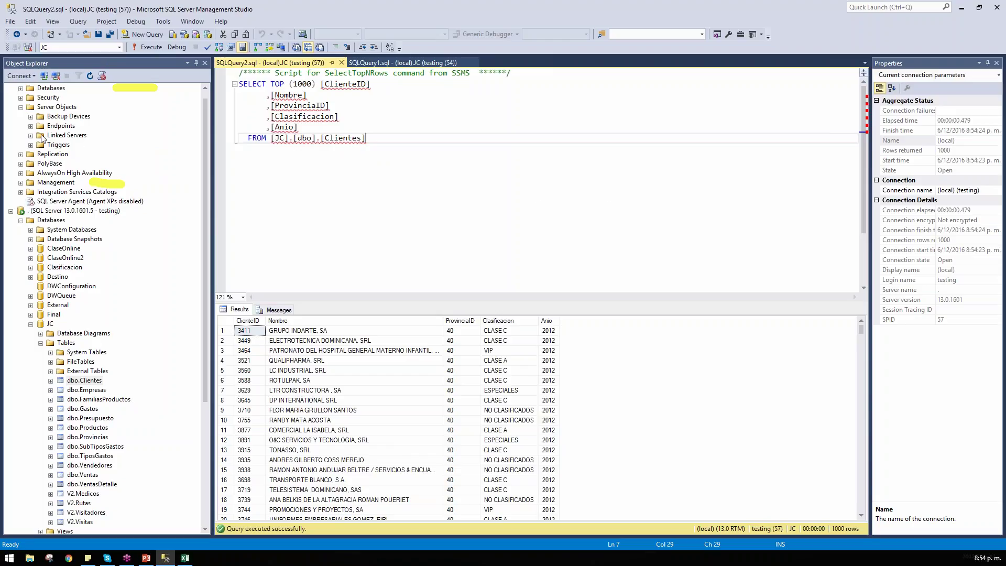
key(shift+F10)
key(Escape)
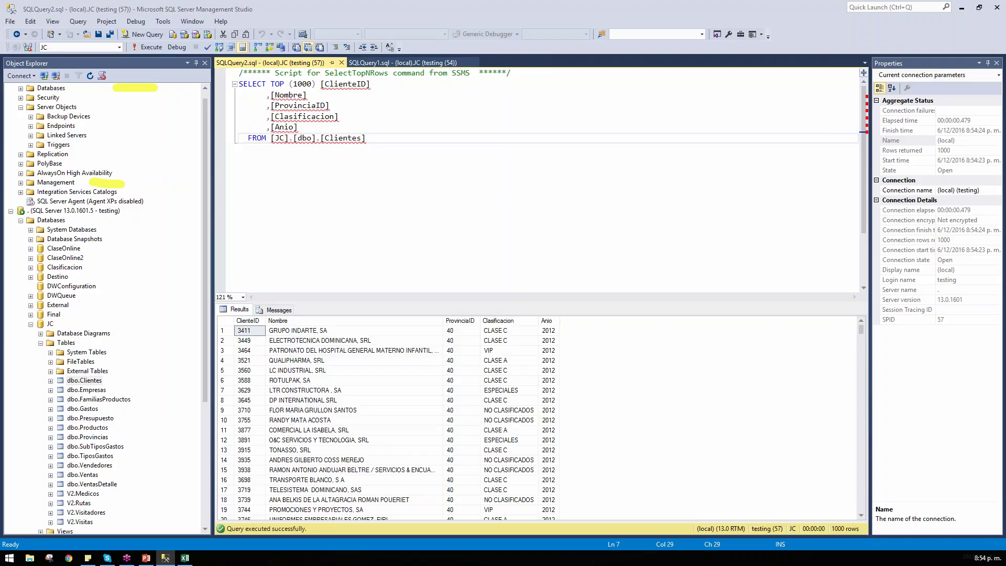
key(Escape)
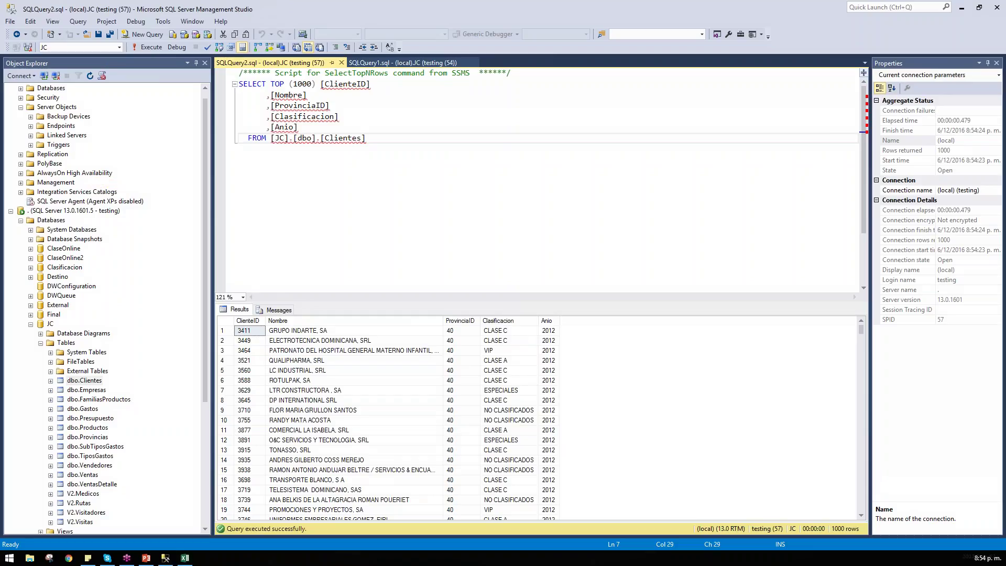
Step: Open the testing login's properties and remove db_datareader from its JC user mapping
click(22, 108)
double_click(31, 99)
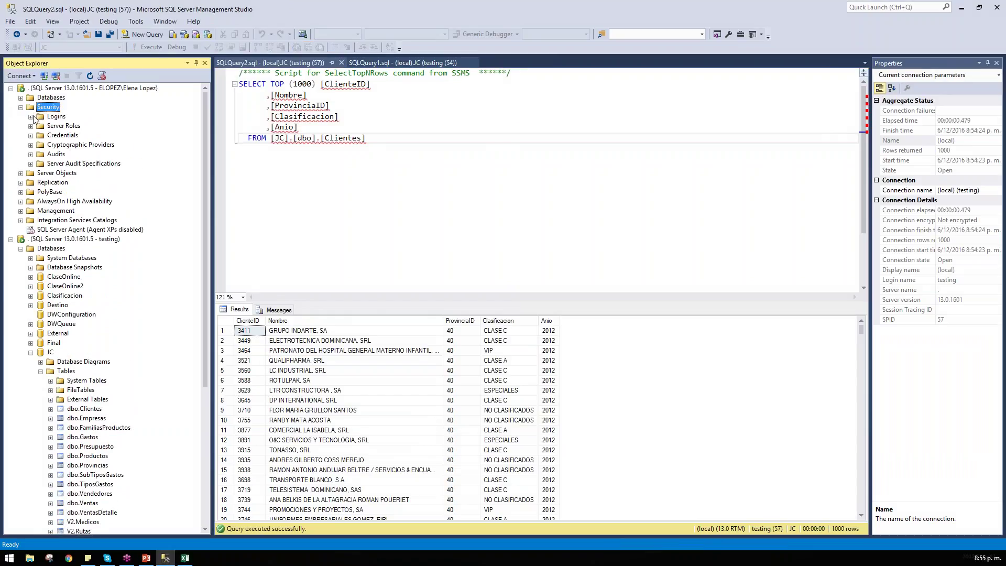
double_click(38, 118)
double_click(65, 238)
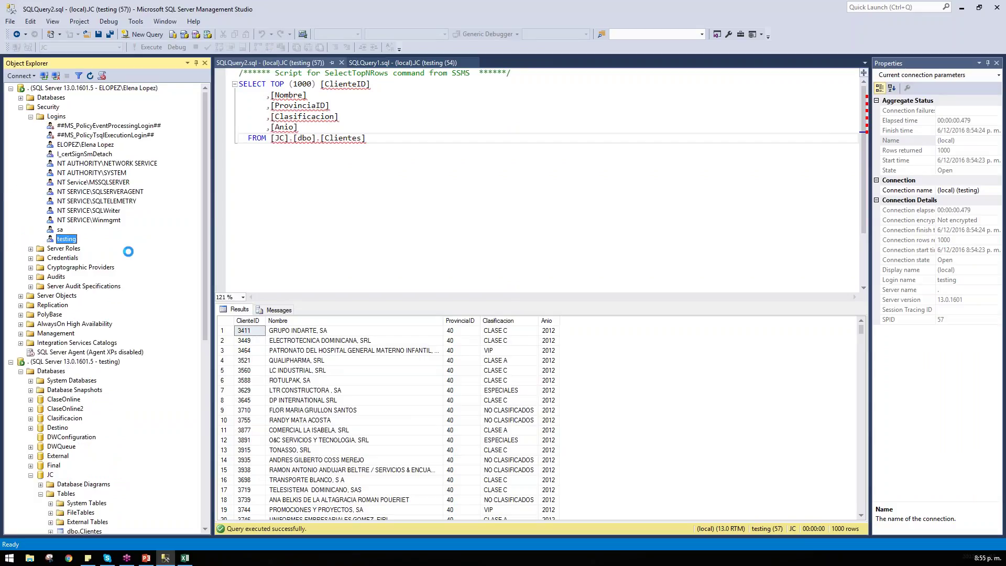
click(351, 47)
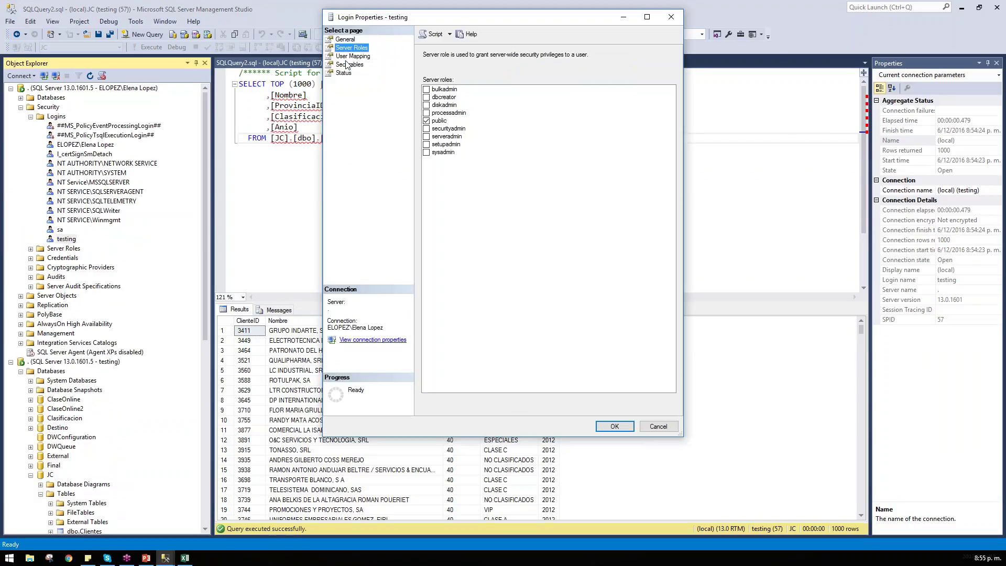
click(350, 64)
click(352, 56)
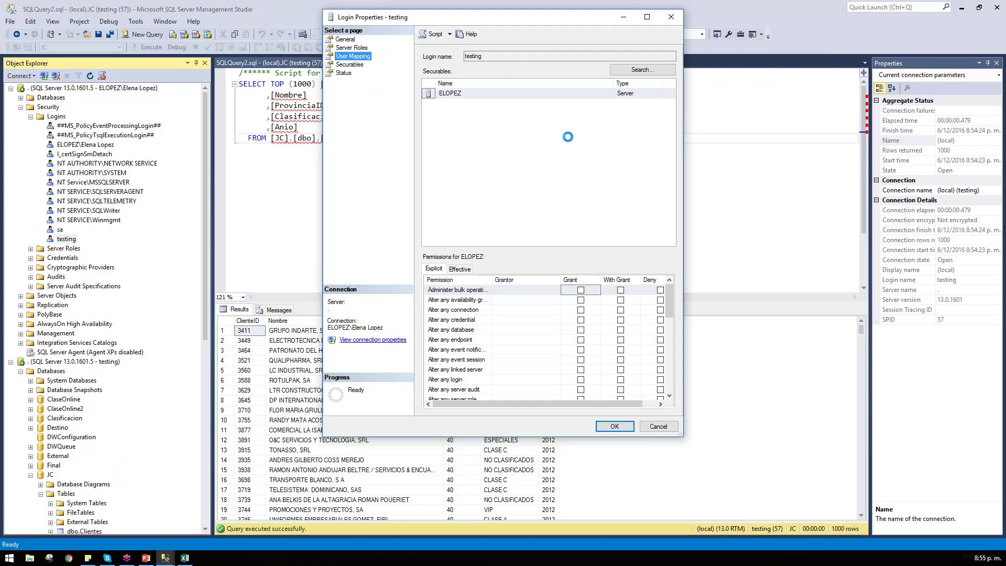
click(480, 157)
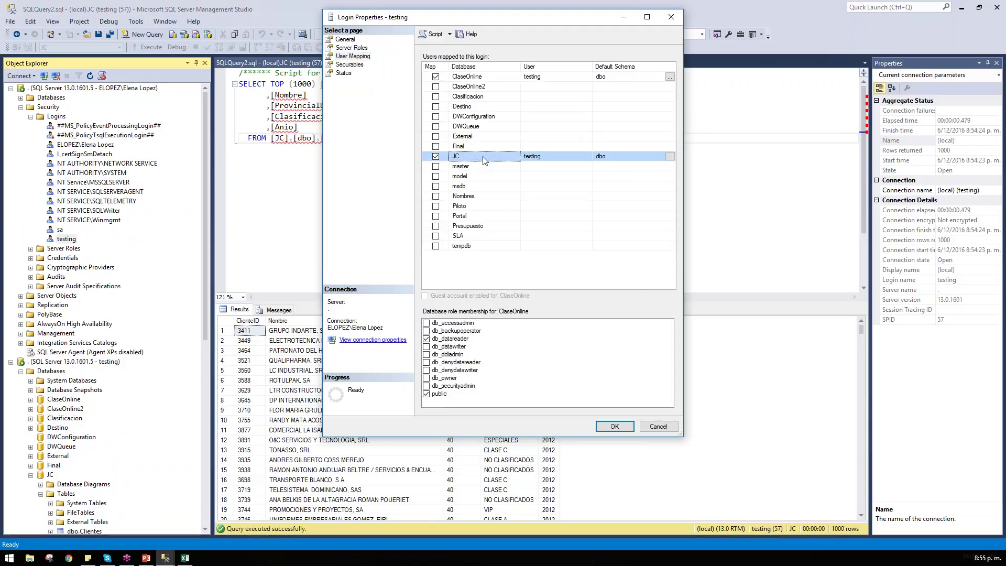
click(426, 339)
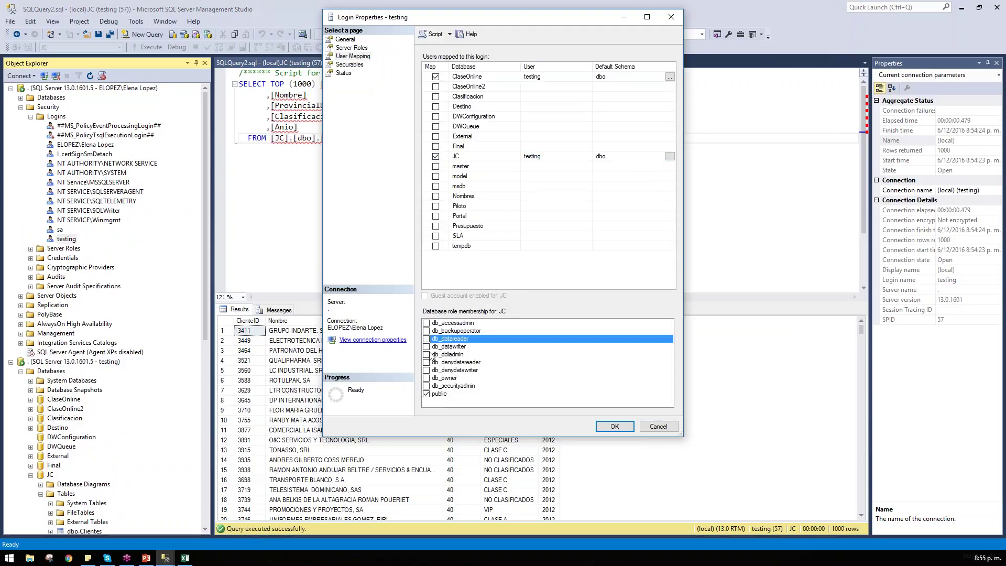
click(613, 426)
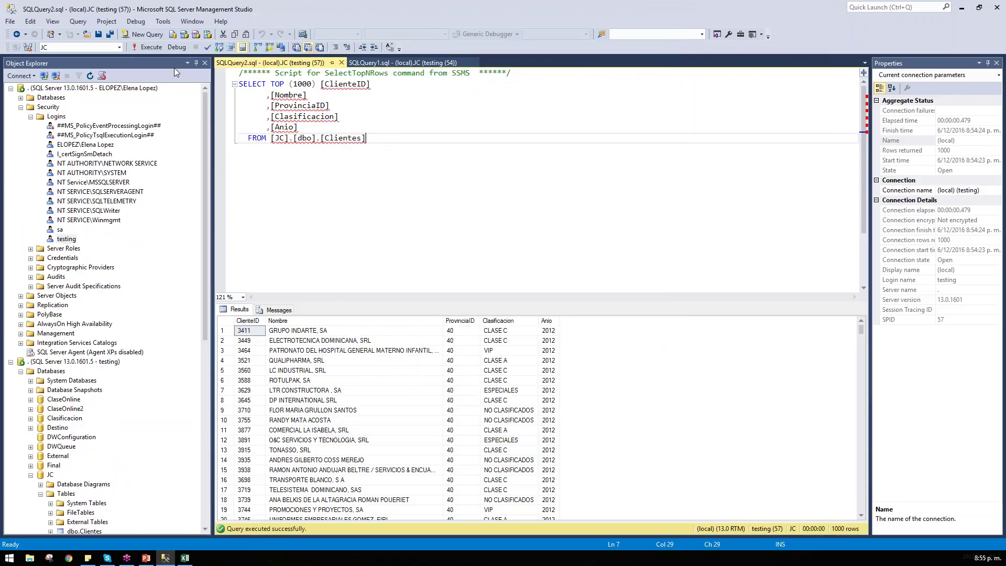
Step: Re-run the SELECT TOP 1000 query on JC.dbo.Clientes as testing, producing the Msg 229 error
click(151, 47)
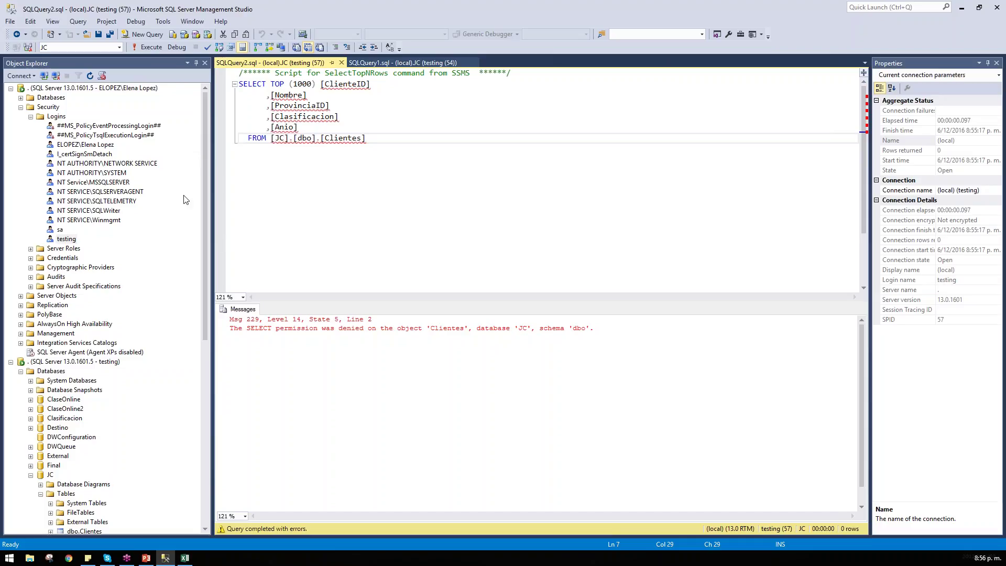
double_click(68, 239)
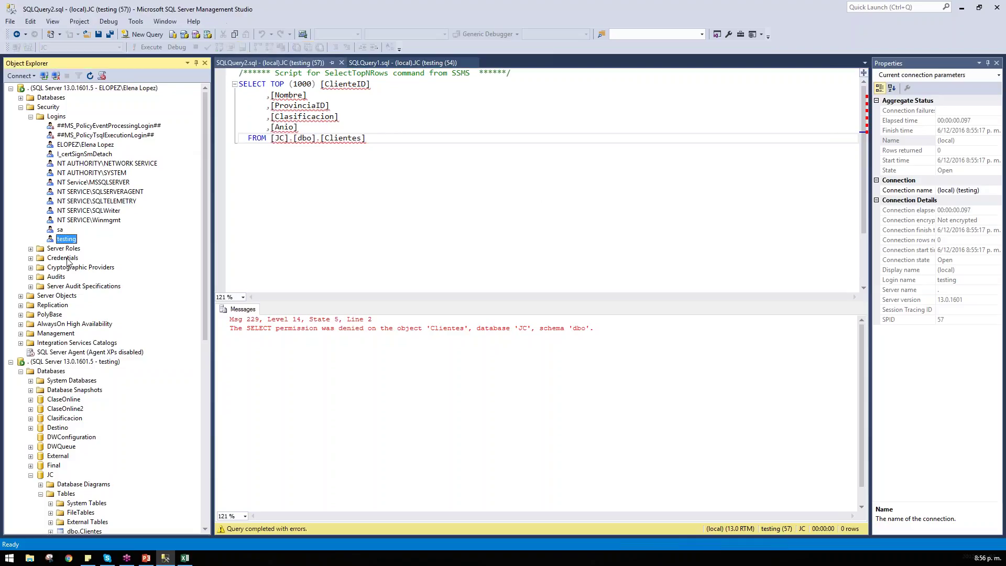
click(346, 65)
click(364, 56)
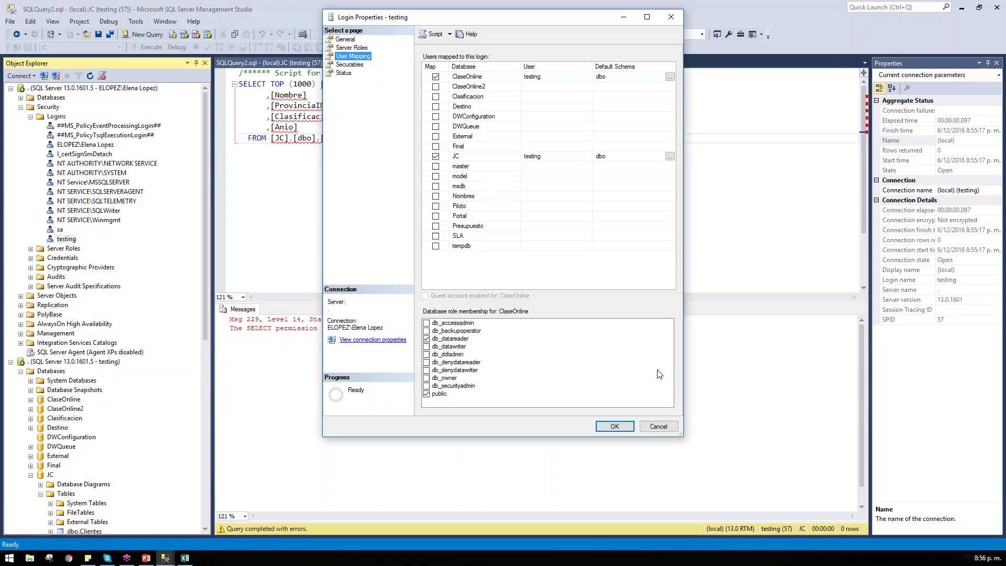
click(460, 379)
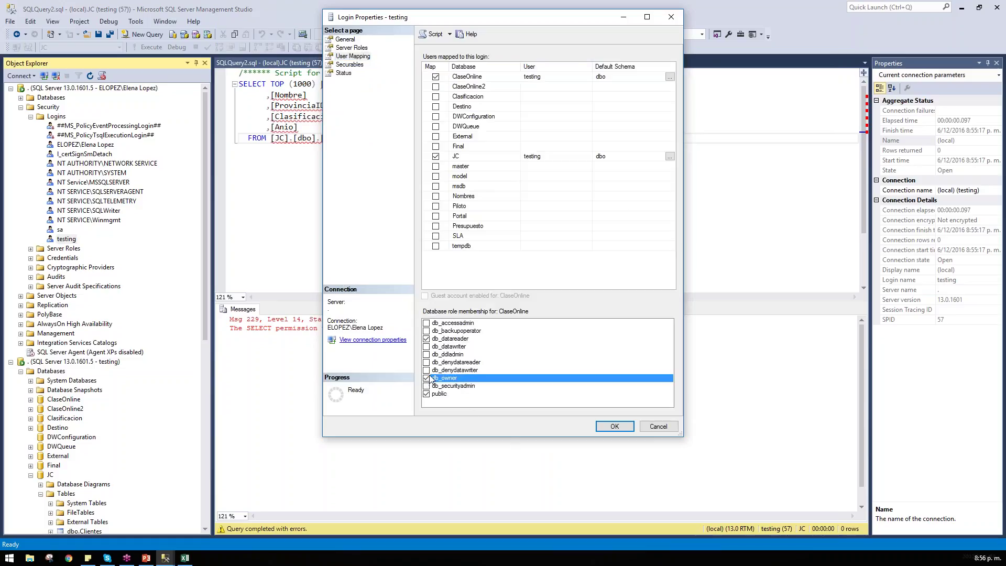
click(454, 166)
click(458, 158)
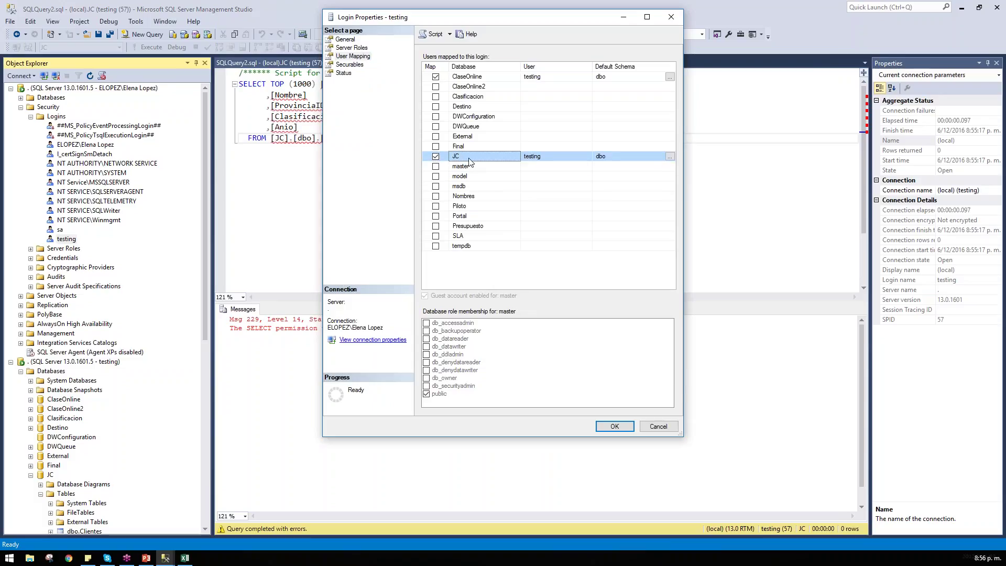
click(446, 379)
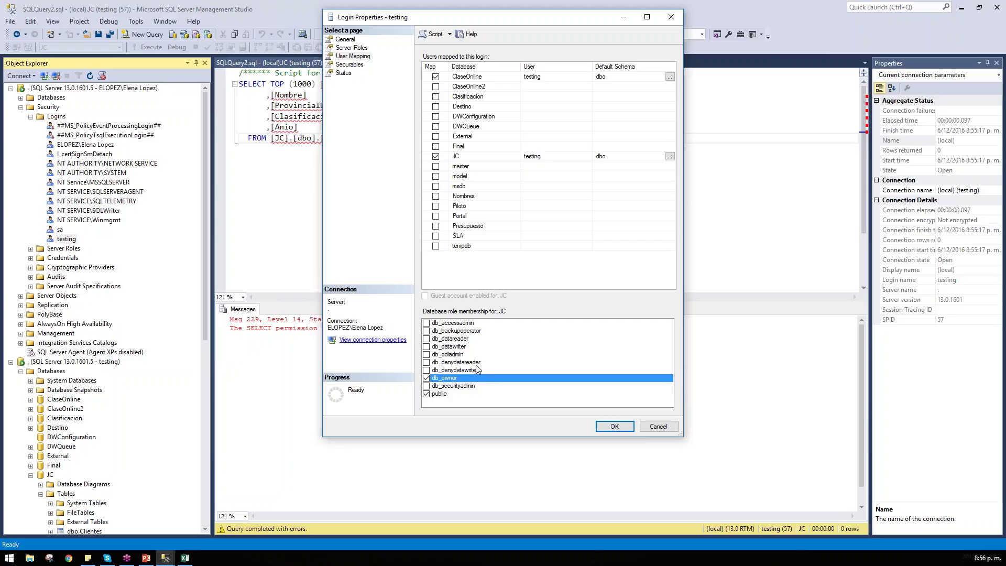
click(453, 355)
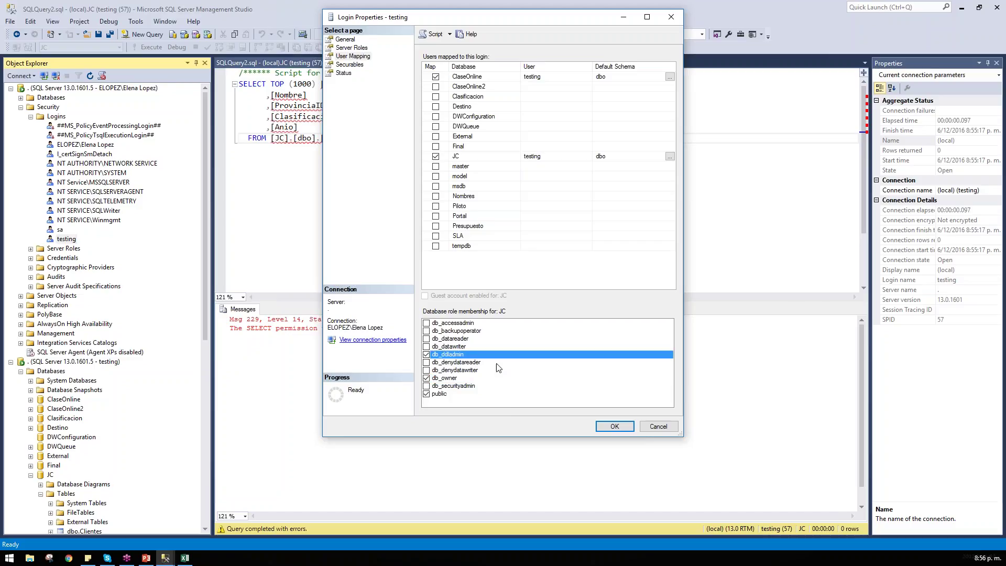
click(454, 363)
click(464, 370)
click(426, 370)
click(426, 362)
click(426, 354)
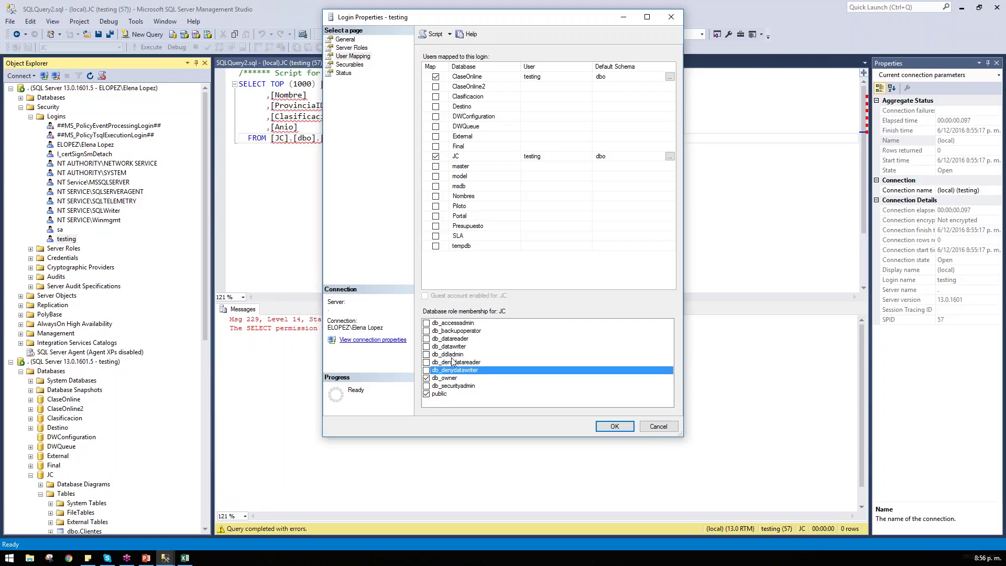
click(454, 356)
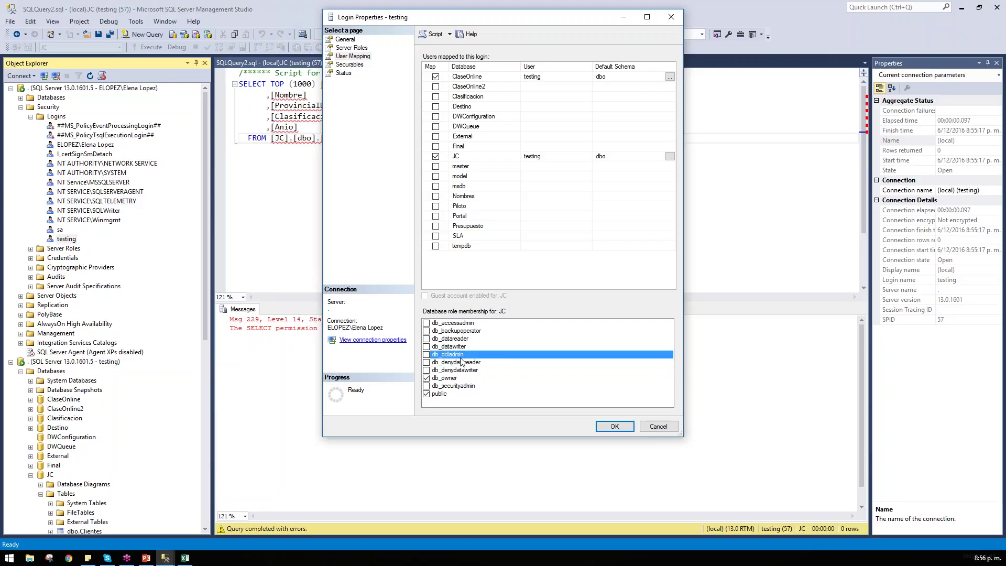
click(491, 247)
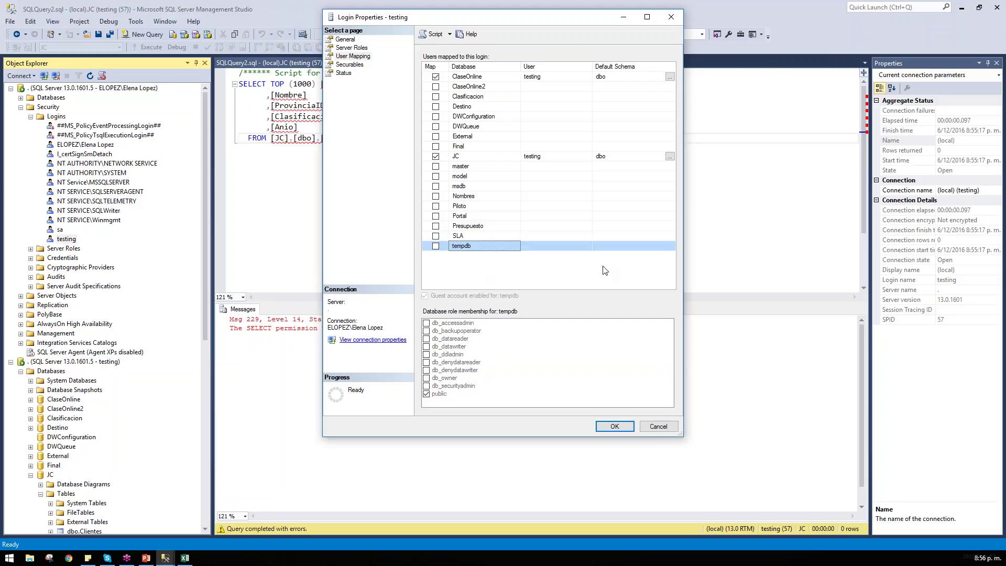
click(437, 247)
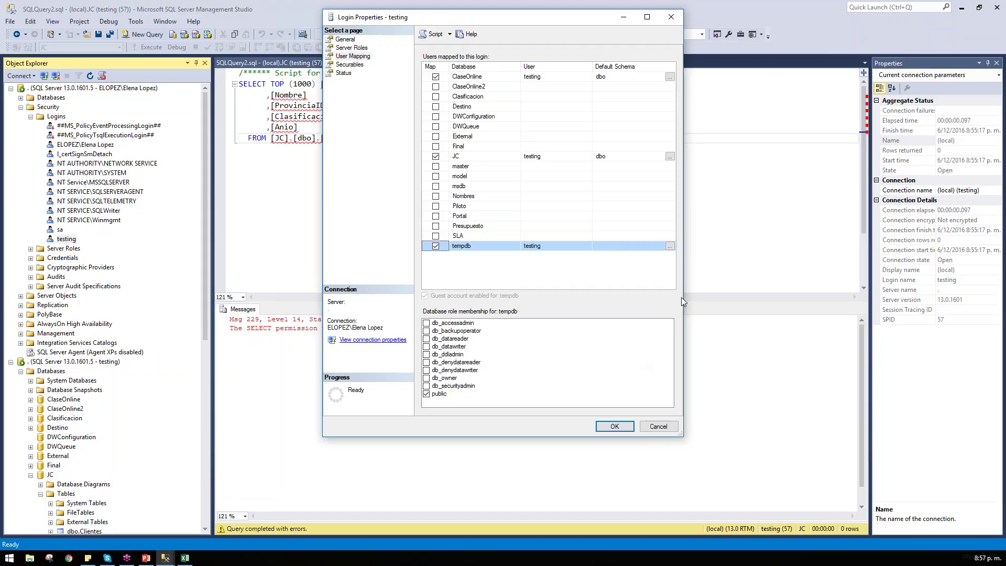
click(349, 64)
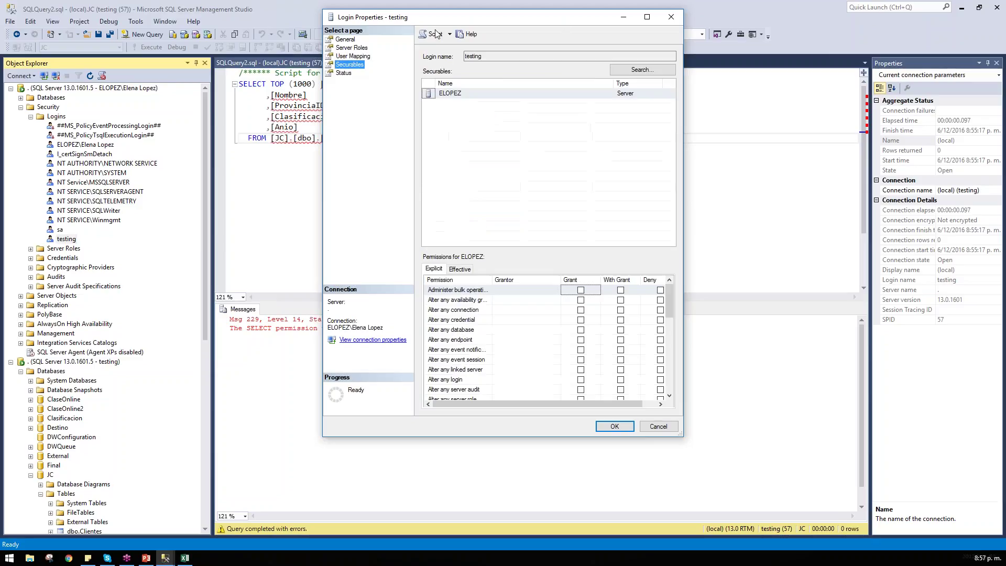
click(645, 73)
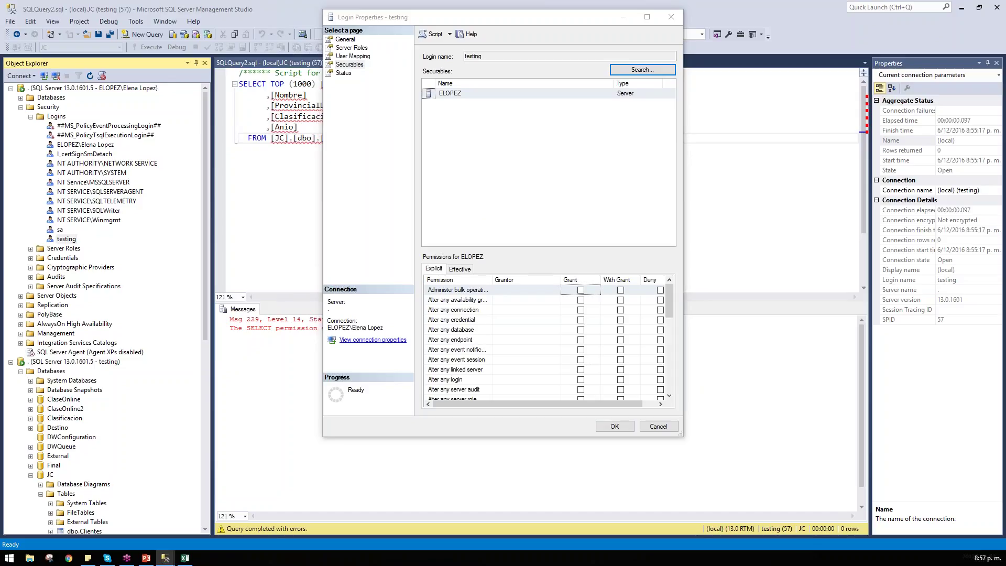
key(Return)
click(511, 287)
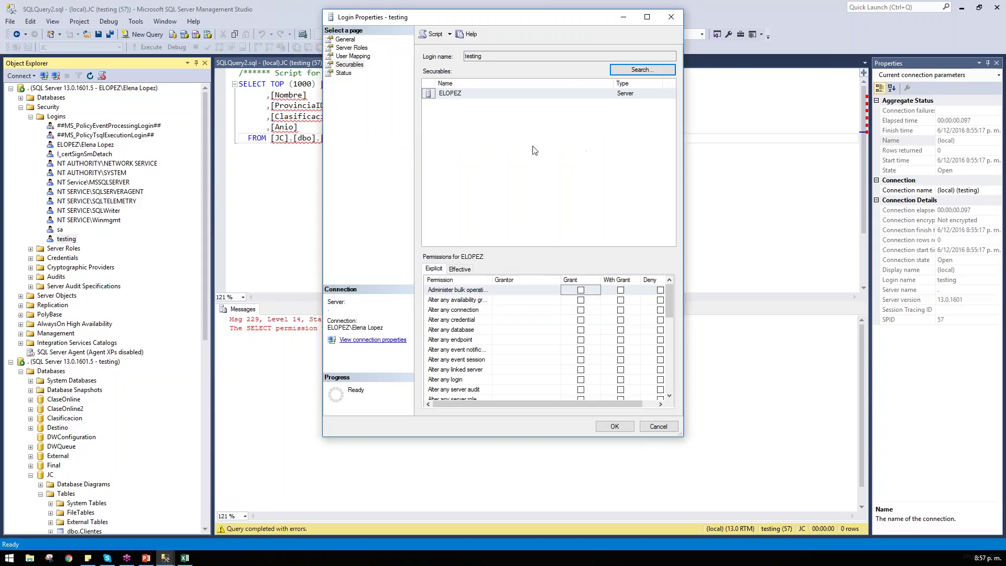
click(645, 94)
click(671, 17)
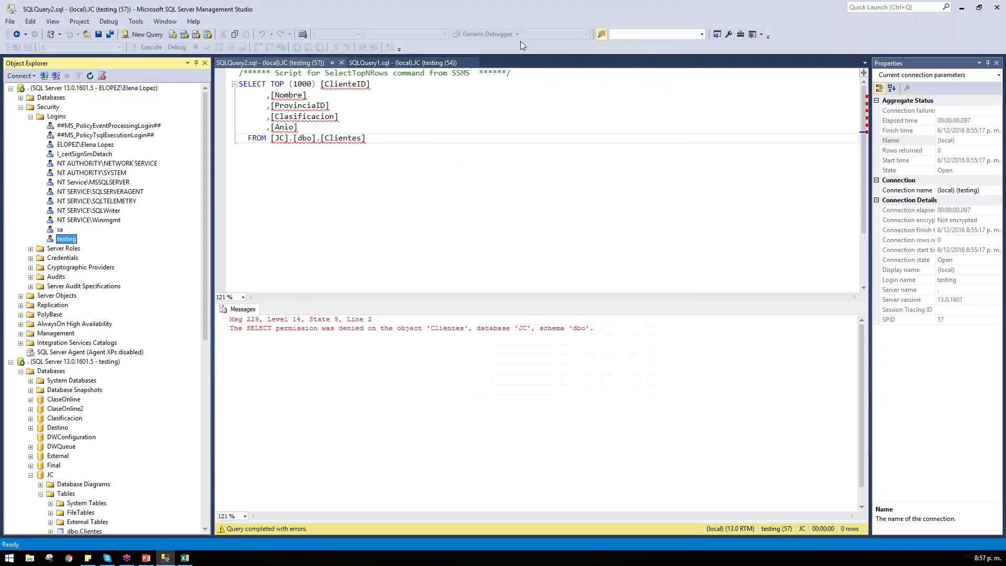
Step: Expand Databases > JC > Security > Users and open the testing user's Database User properties
double_click(53, 89)
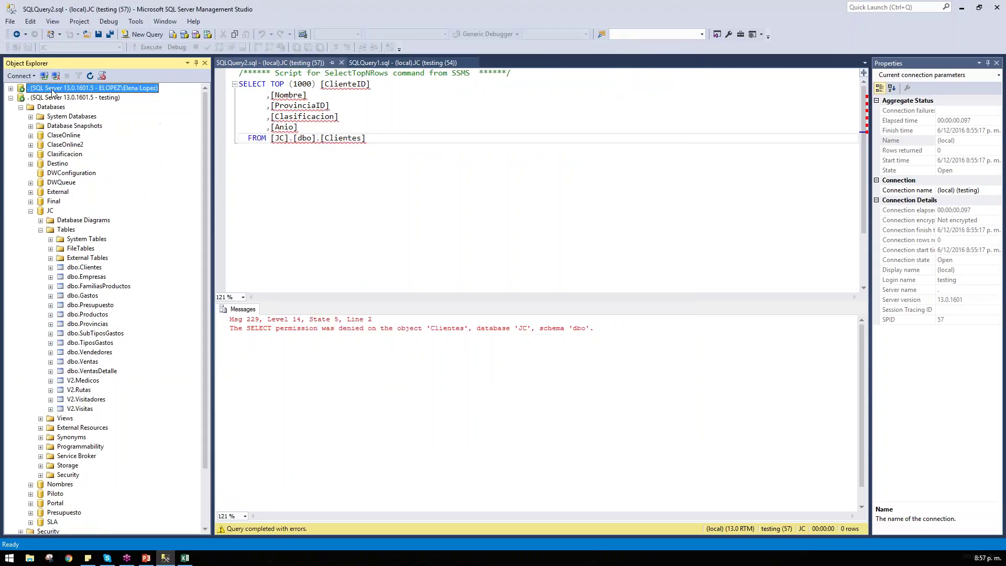
double_click(52, 97)
double_click(54, 88)
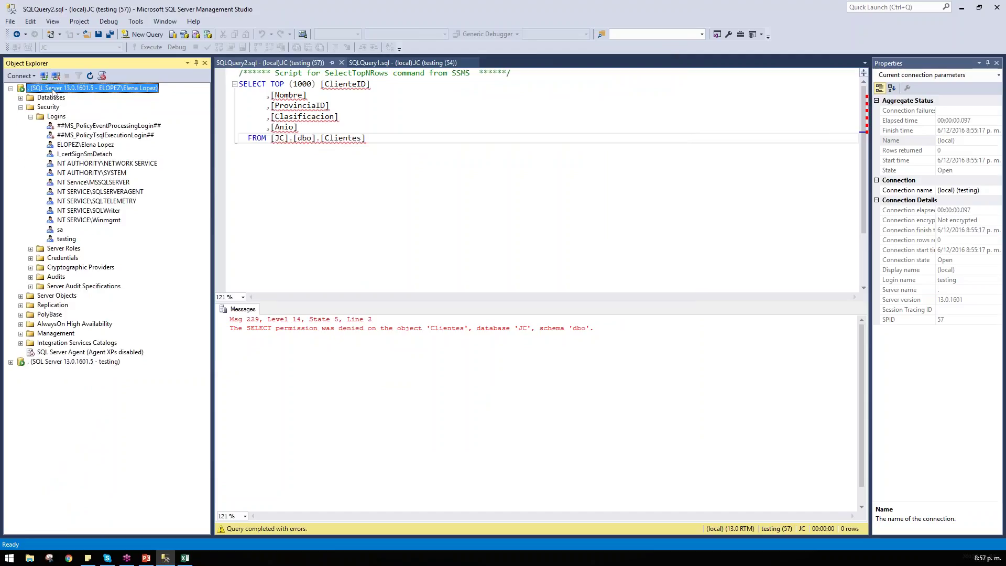
double_click(50, 99)
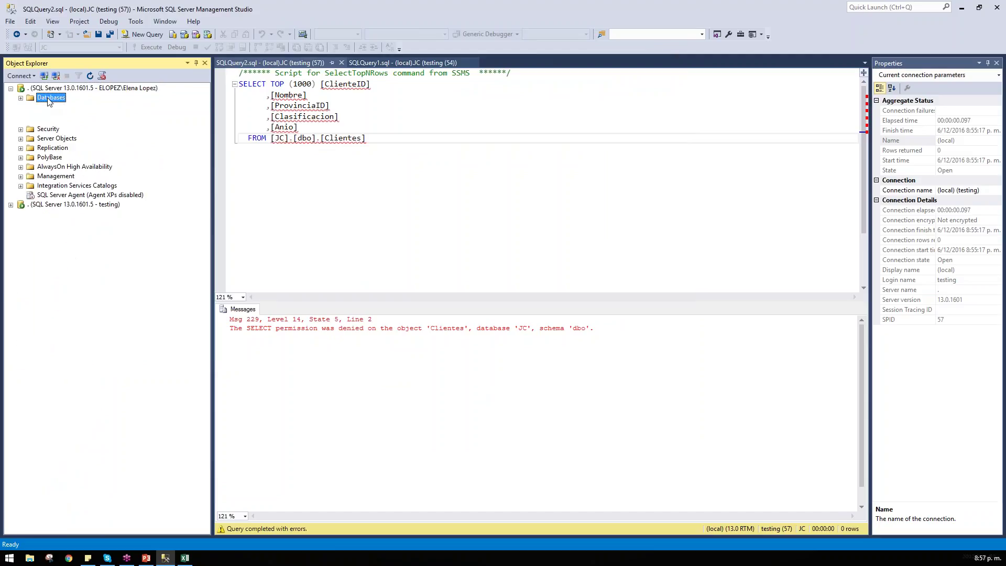
double_click(52, 202)
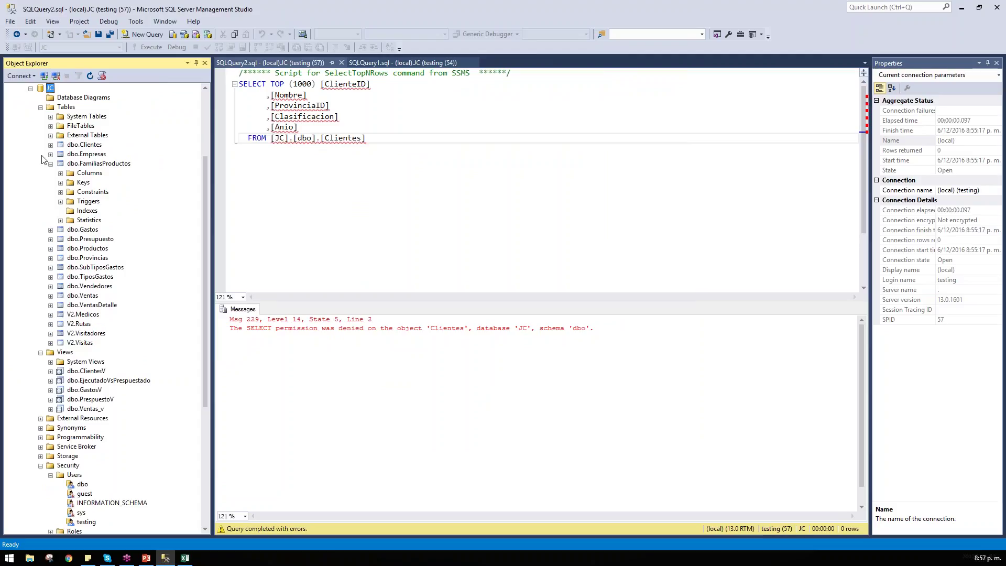
click(40, 107)
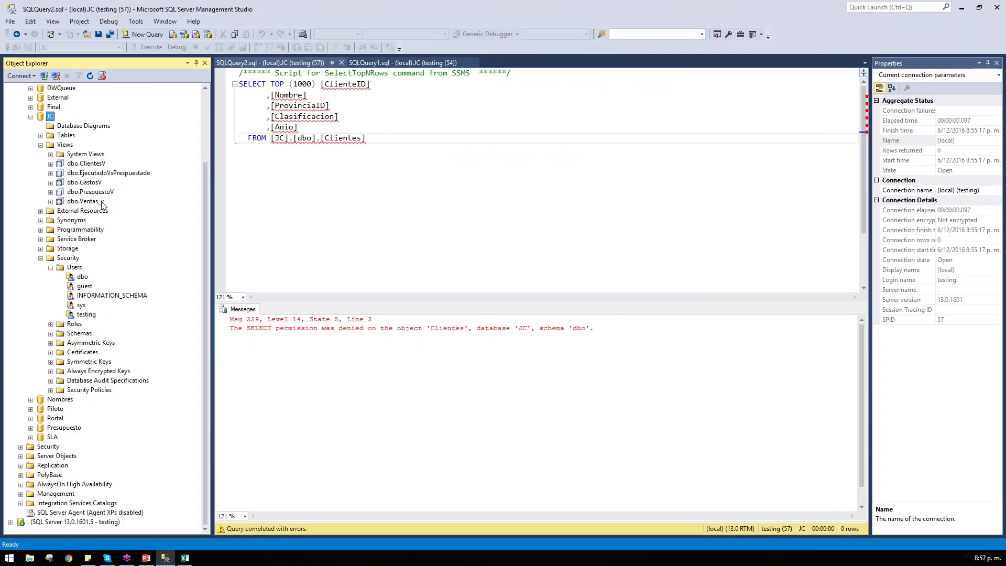
click(86, 315)
double_click(89, 316)
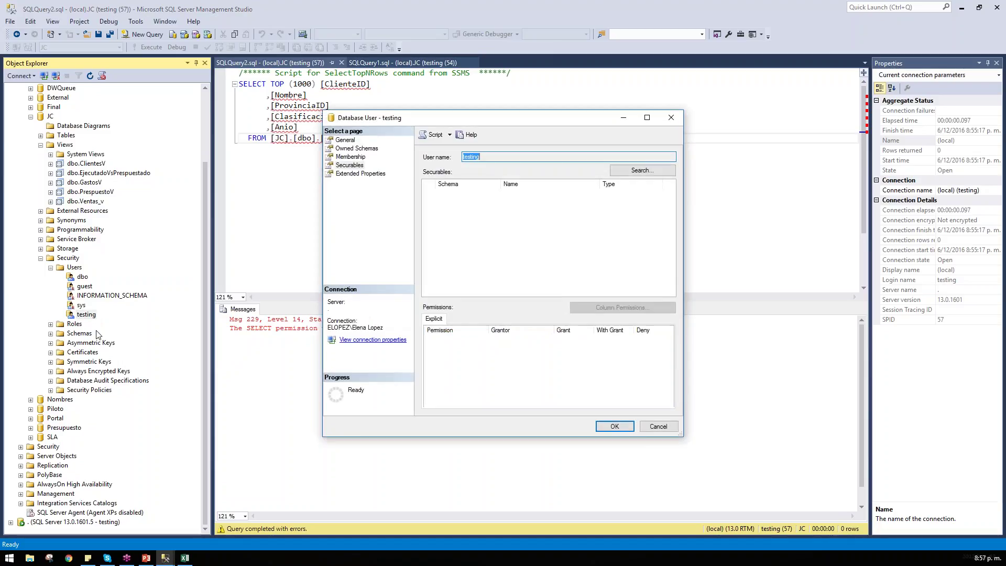
click(358, 150)
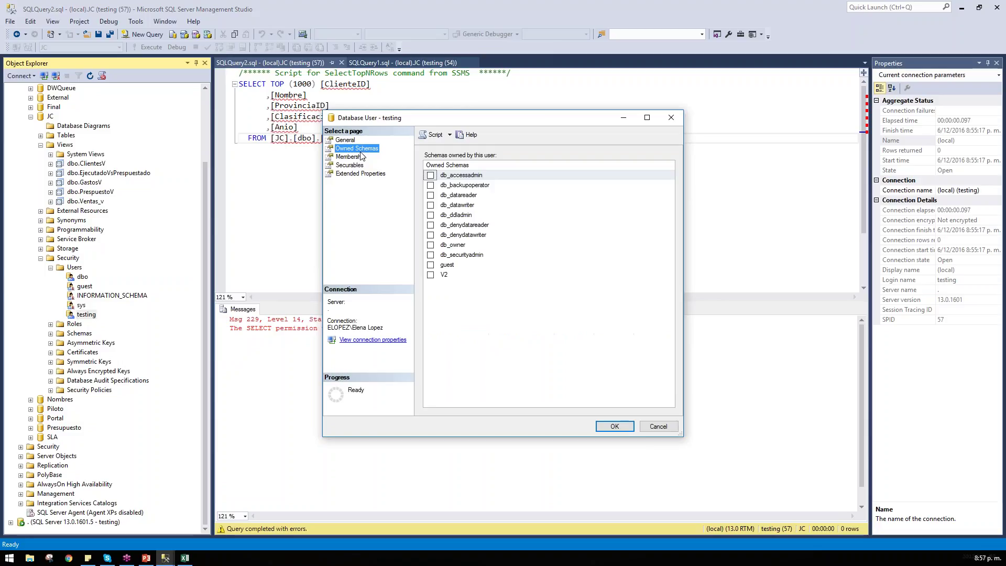
click(671, 118)
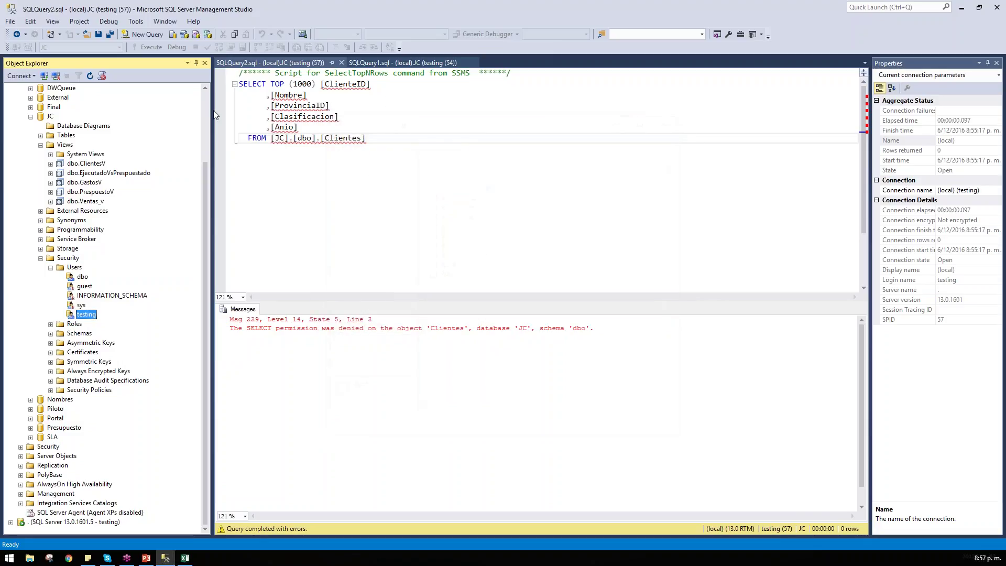
scroll(205, 108, up, 3)
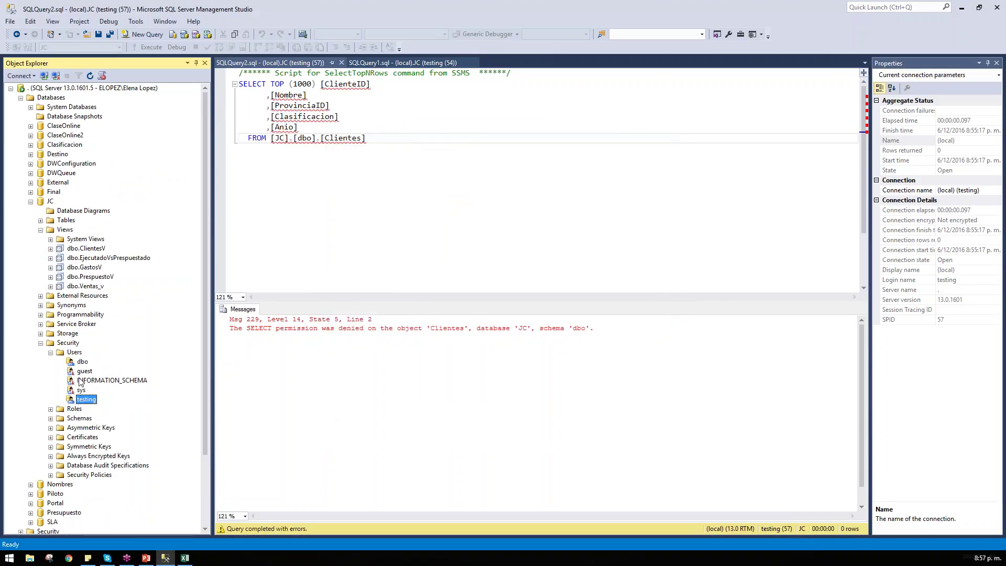
double_click(82, 399)
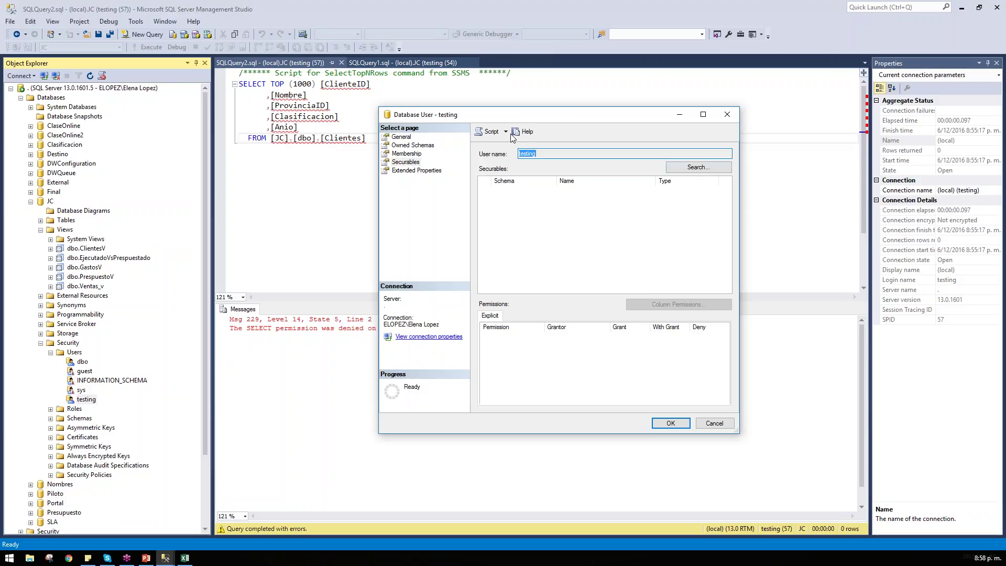
Step: Add every JC table to testing's Securables using All objects of the types > Tables
click(702, 167)
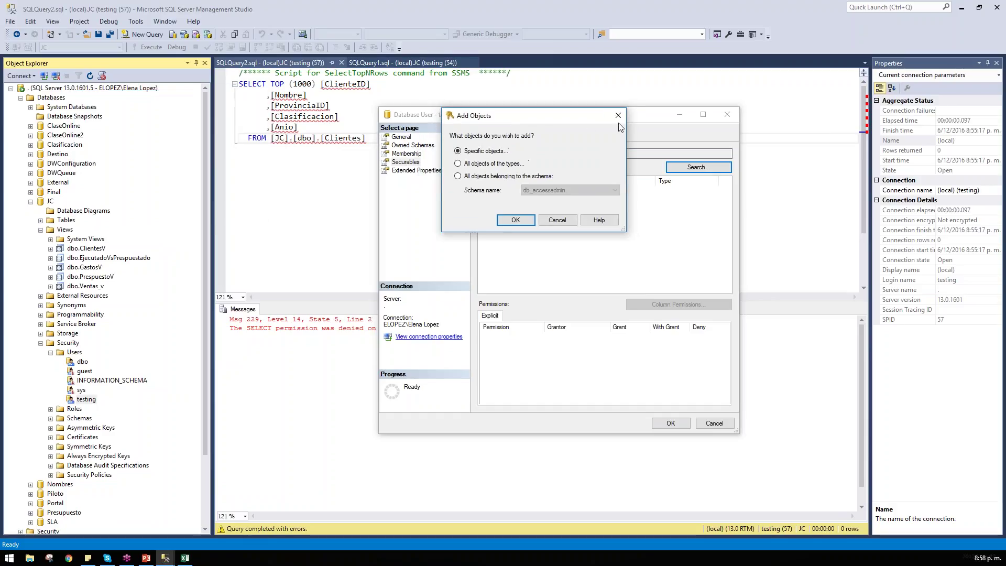
click(615, 117)
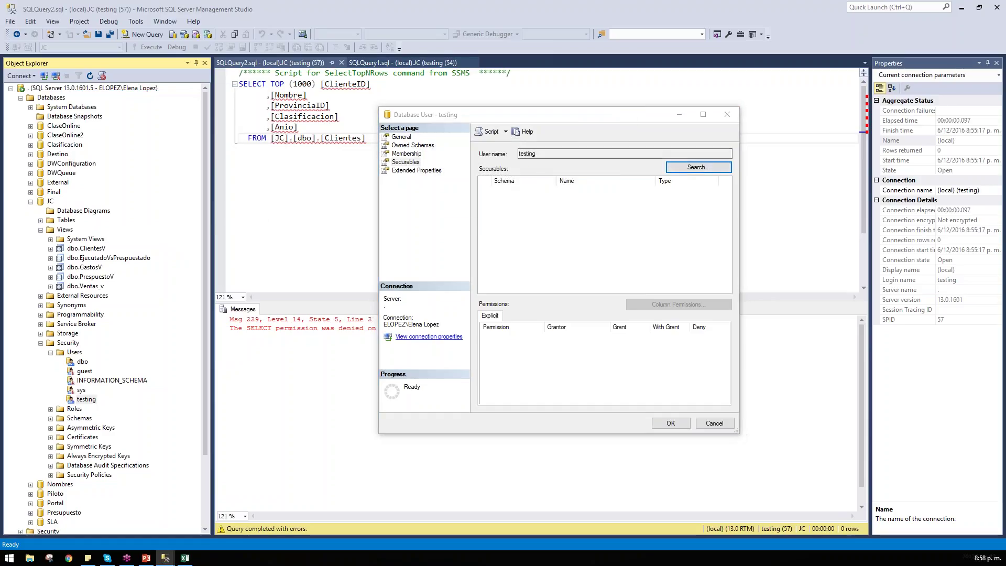
key(Return)
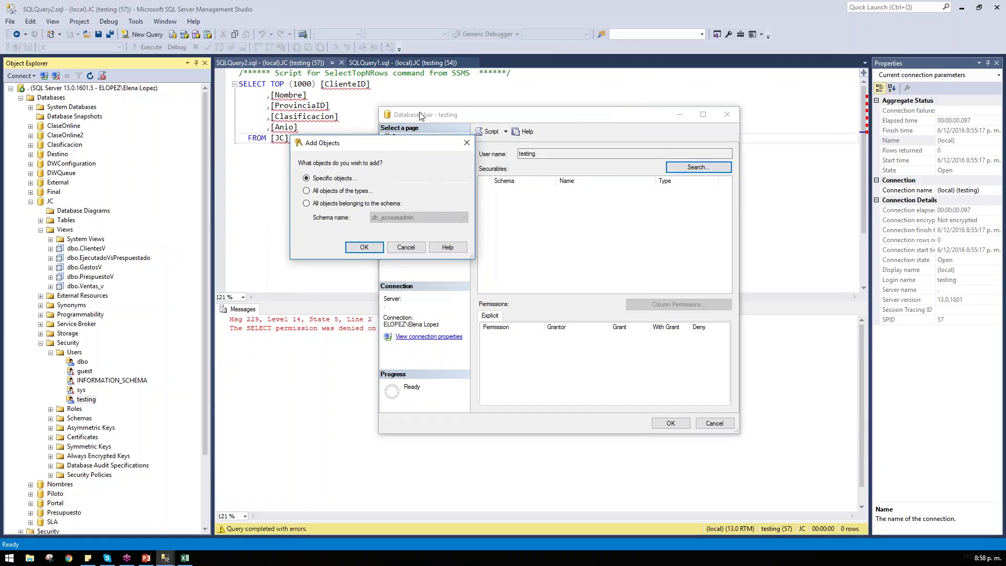
drag(376, 138, 240, 117)
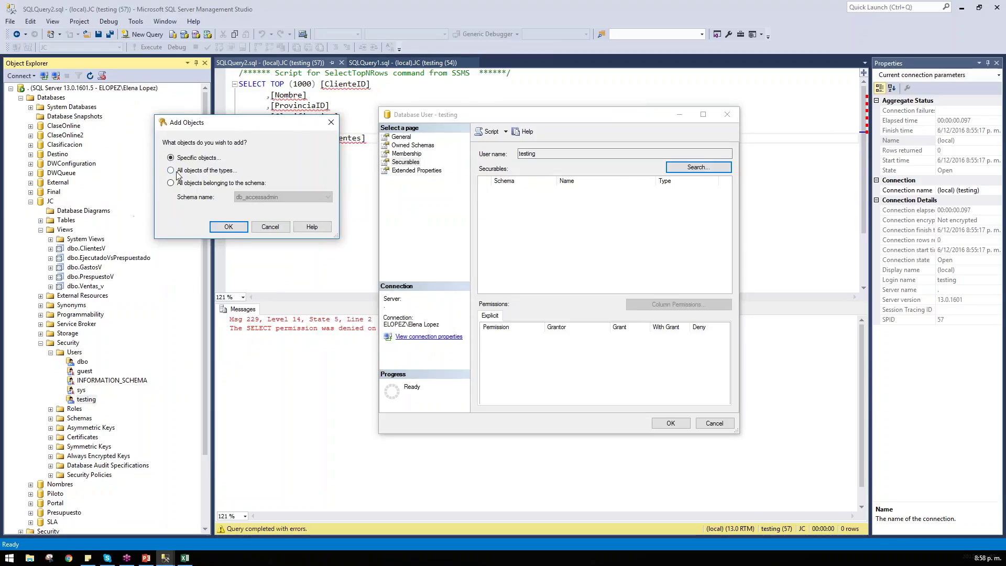
drag(255, 130, 574, 227)
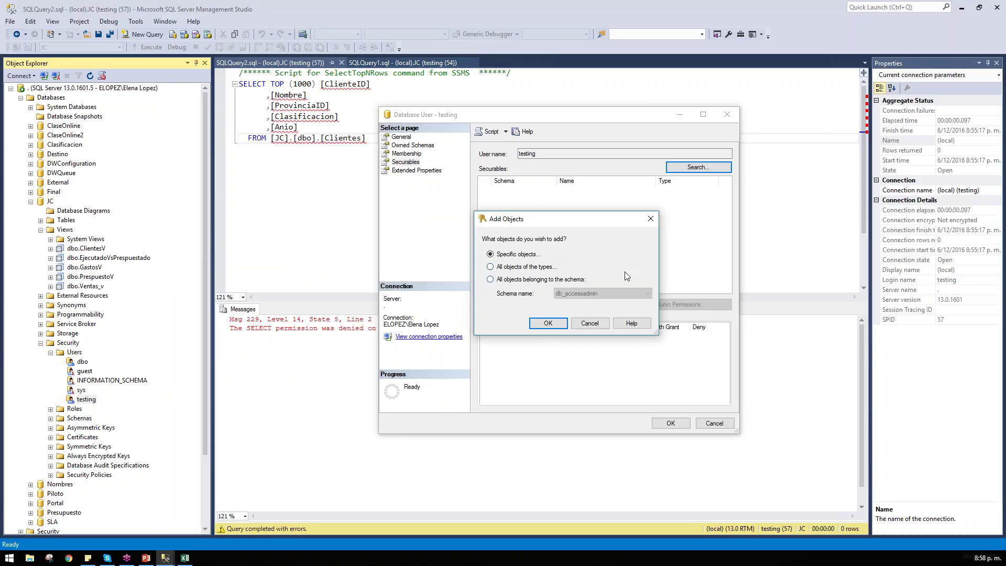
click(652, 219)
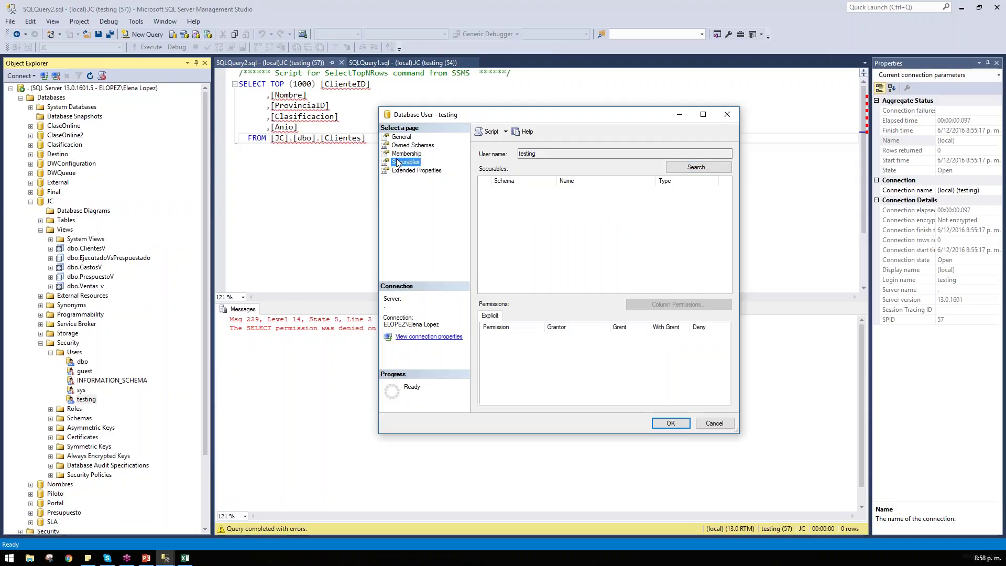
click(699, 167)
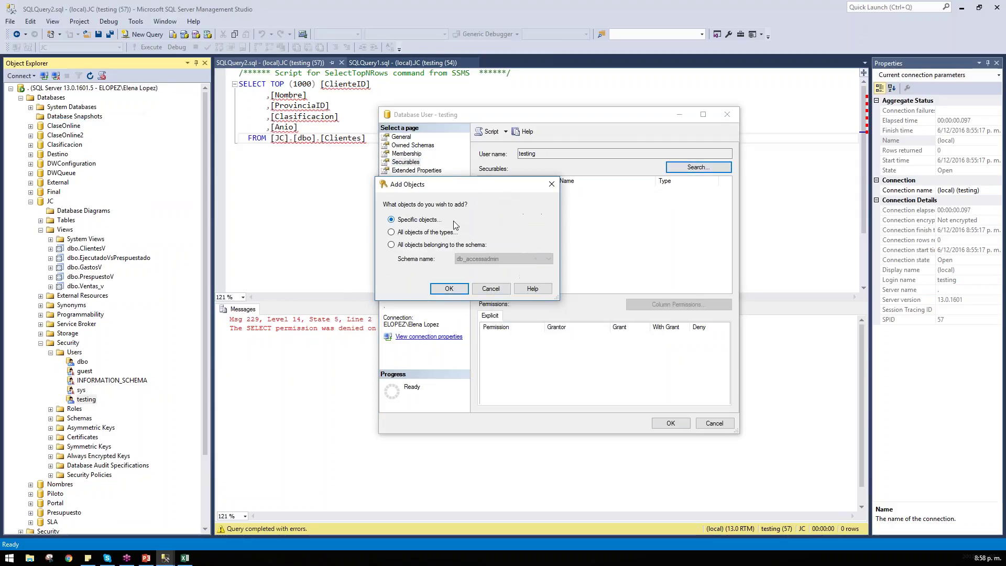
click(424, 233)
click(449, 289)
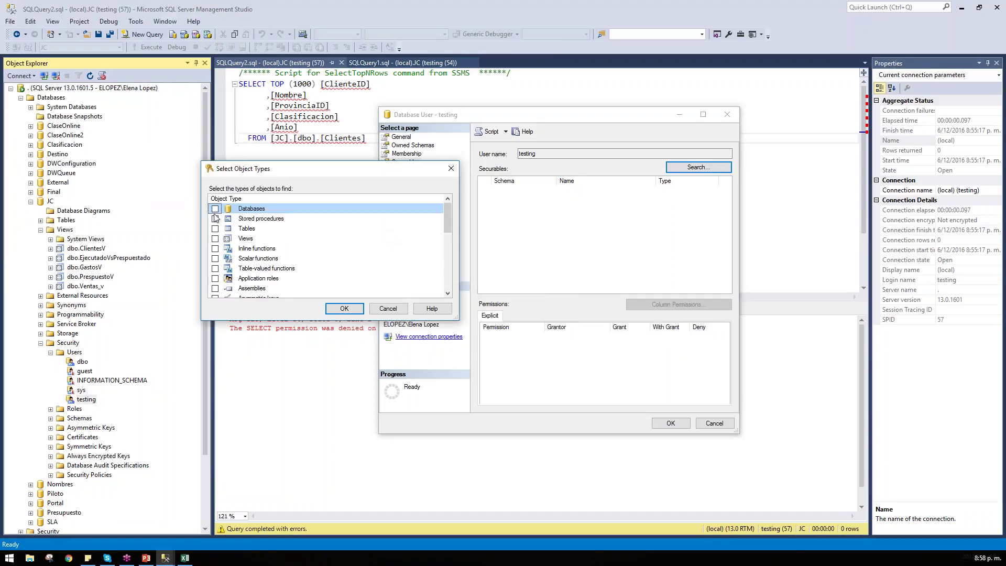
click(215, 228)
click(353, 314)
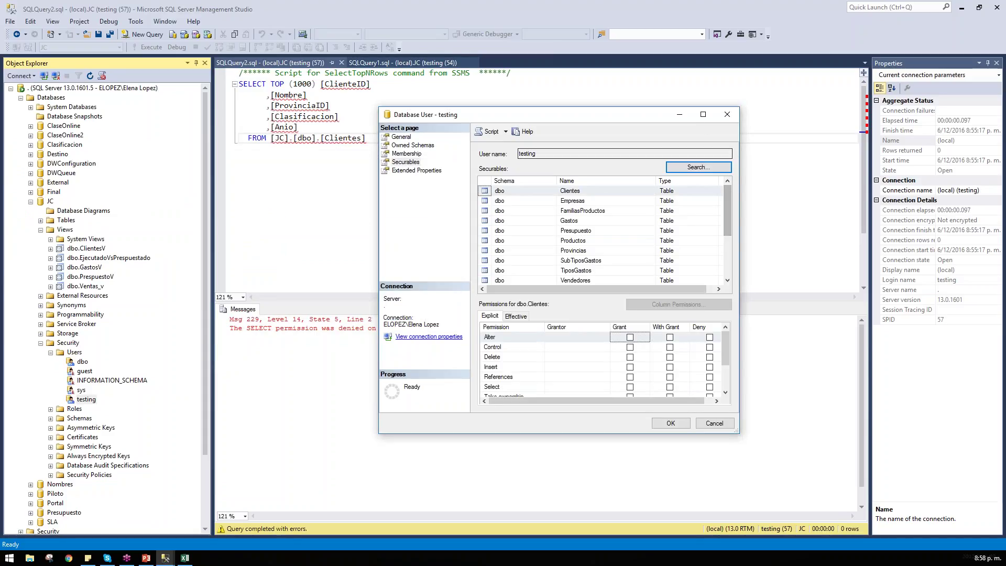
click(715, 423)
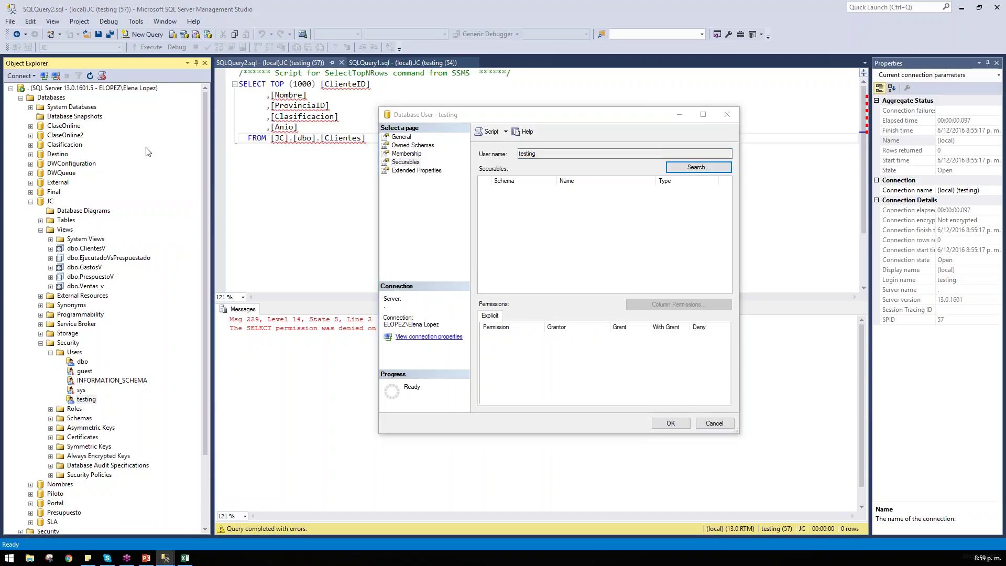
drag(232, 76, 260, 120)
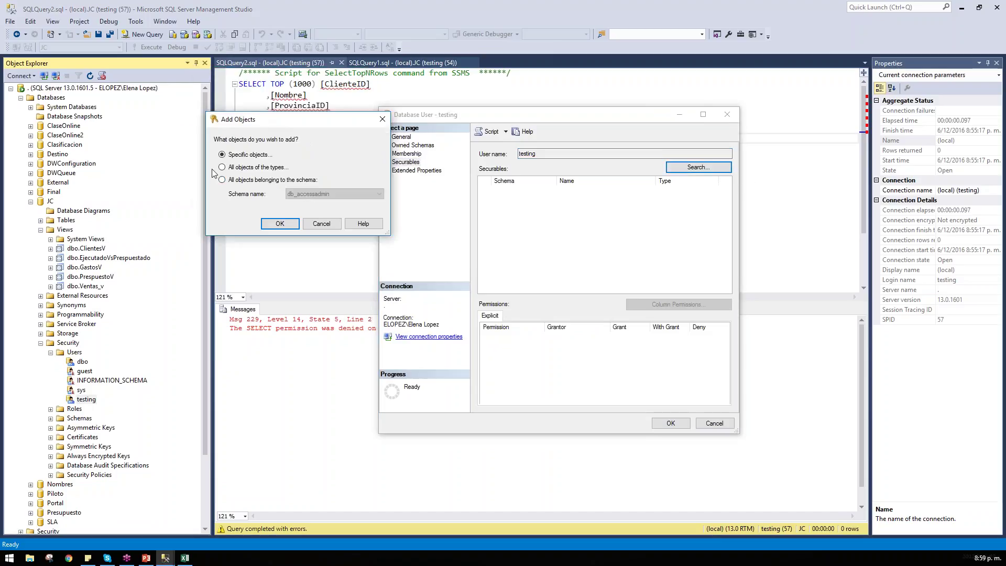
click(288, 224)
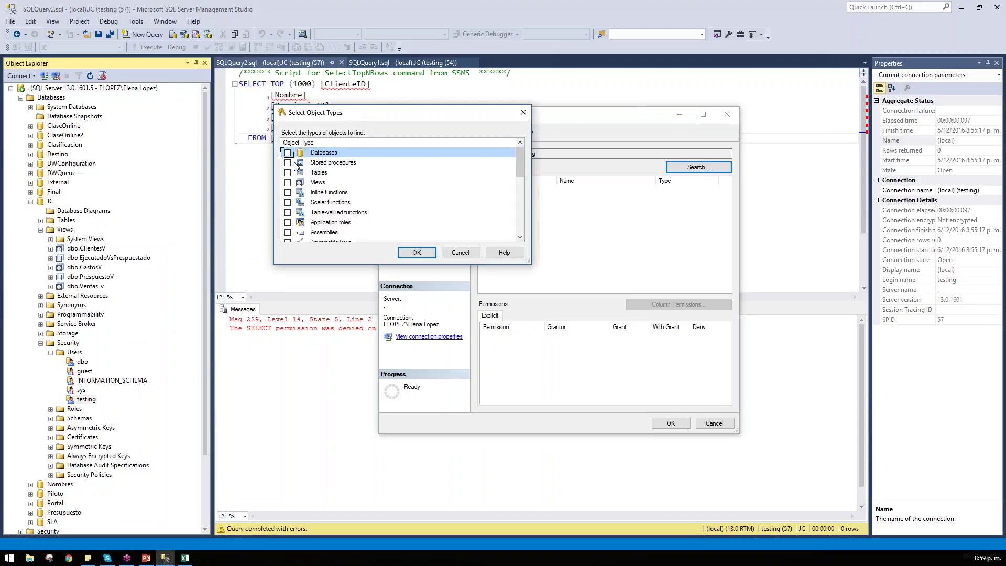
click(288, 172)
click(416, 252)
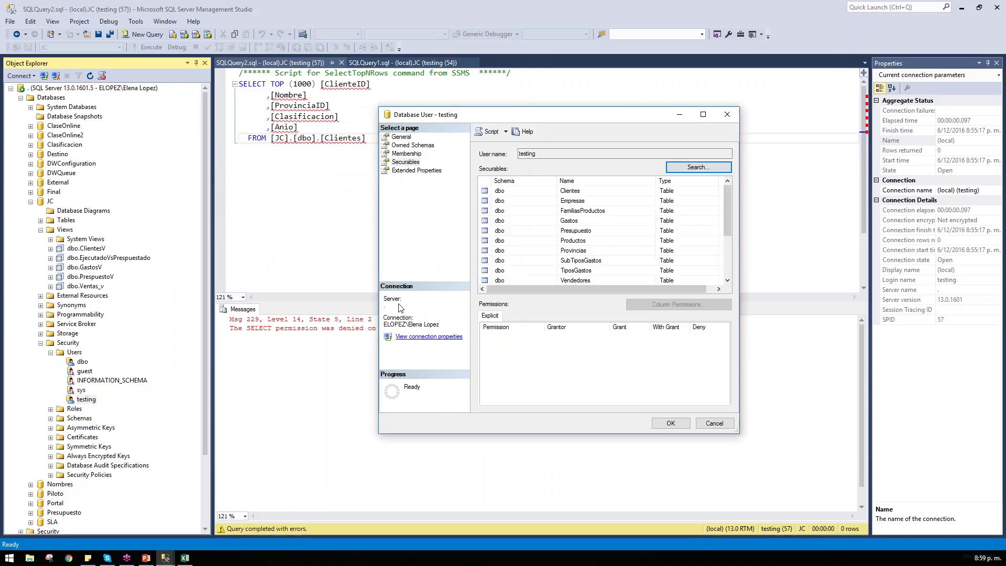
drag(612, 120, 737, 81)
click(686, 161)
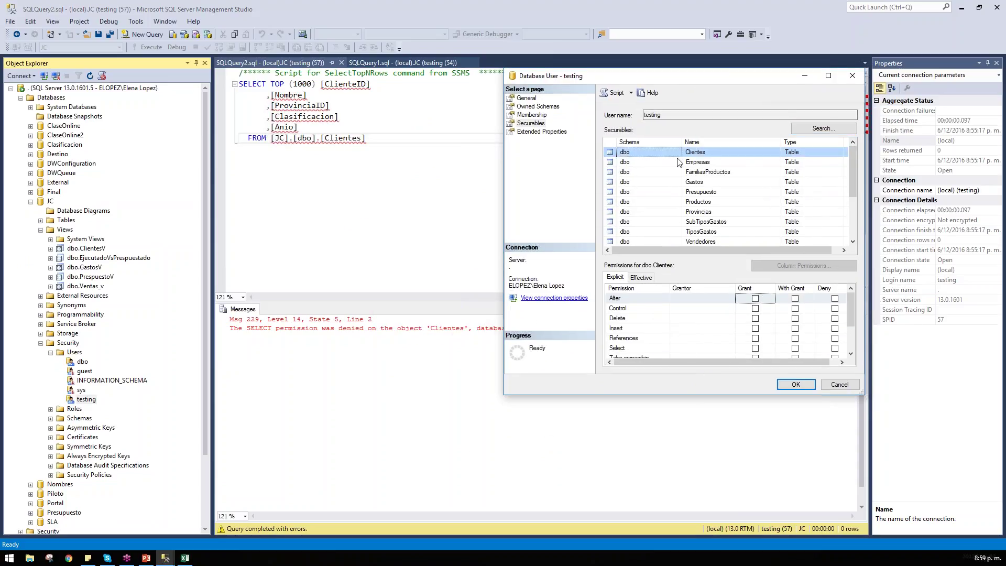
click(698, 172)
click(702, 202)
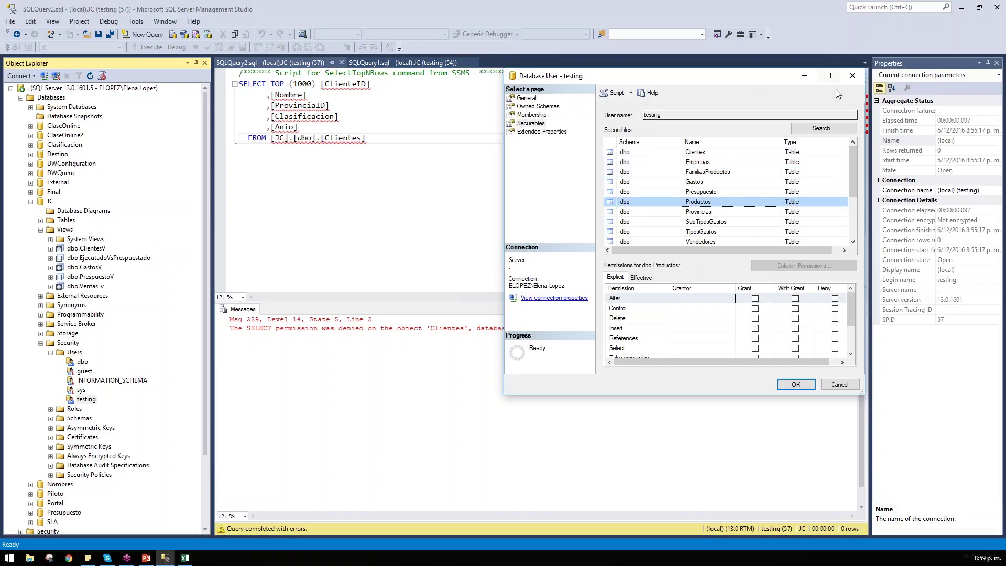
click(828, 75)
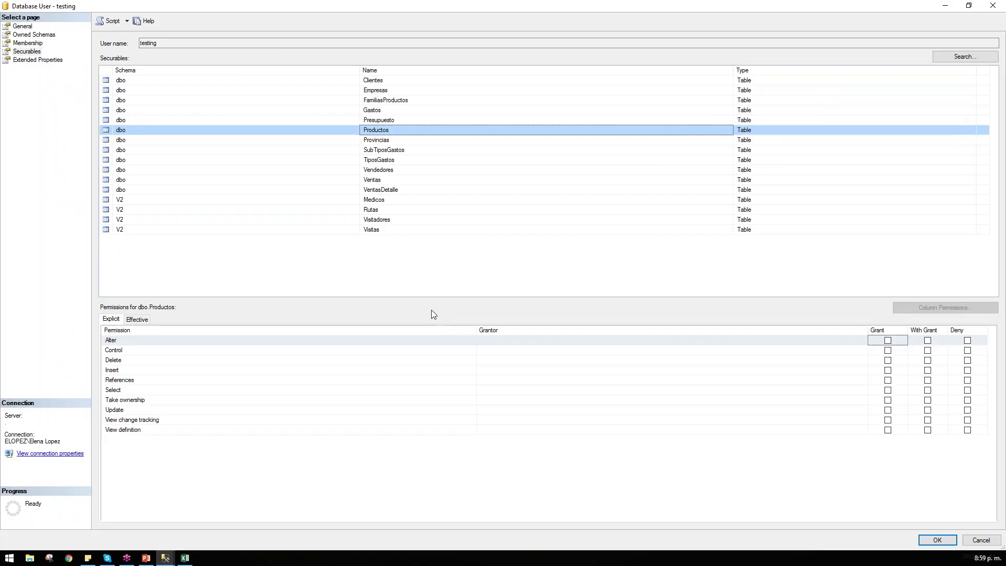
click(173, 151)
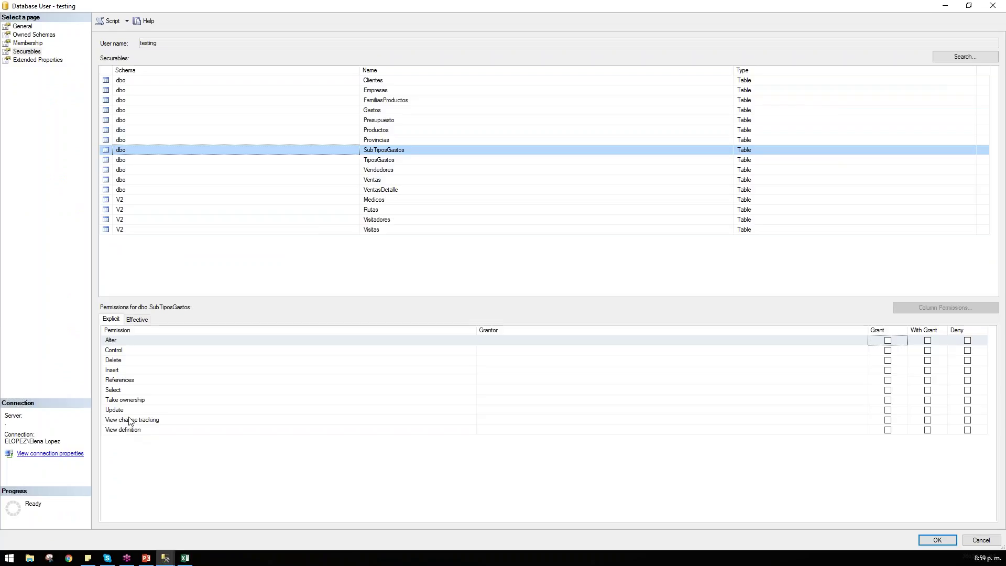
click(146, 412)
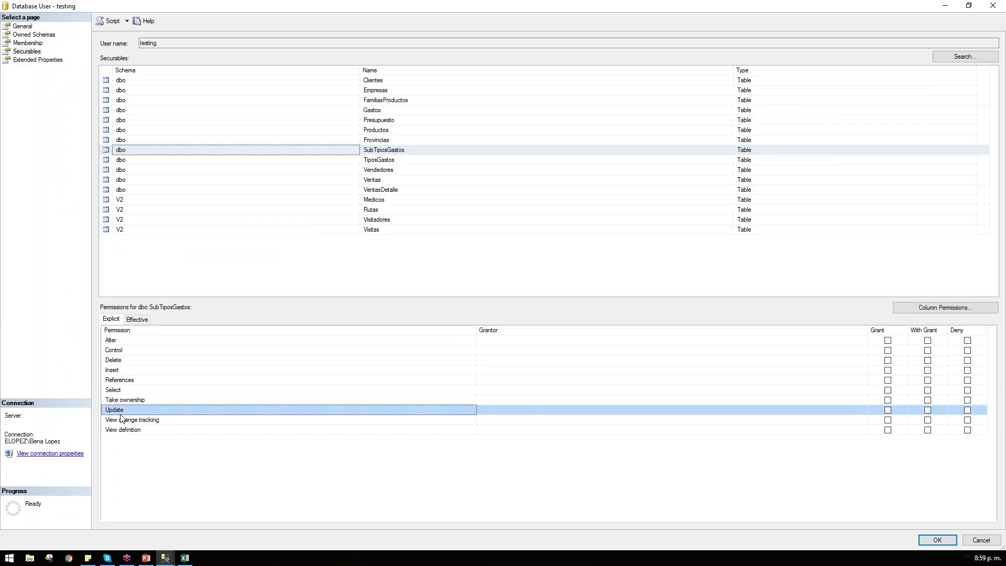
click(119, 372)
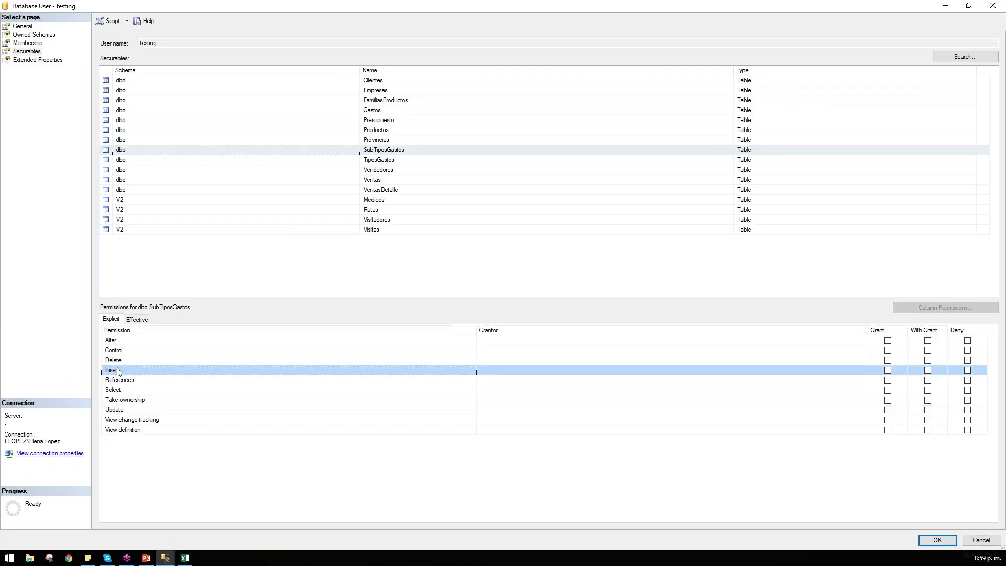
click(121, 362)
click(130, 342)
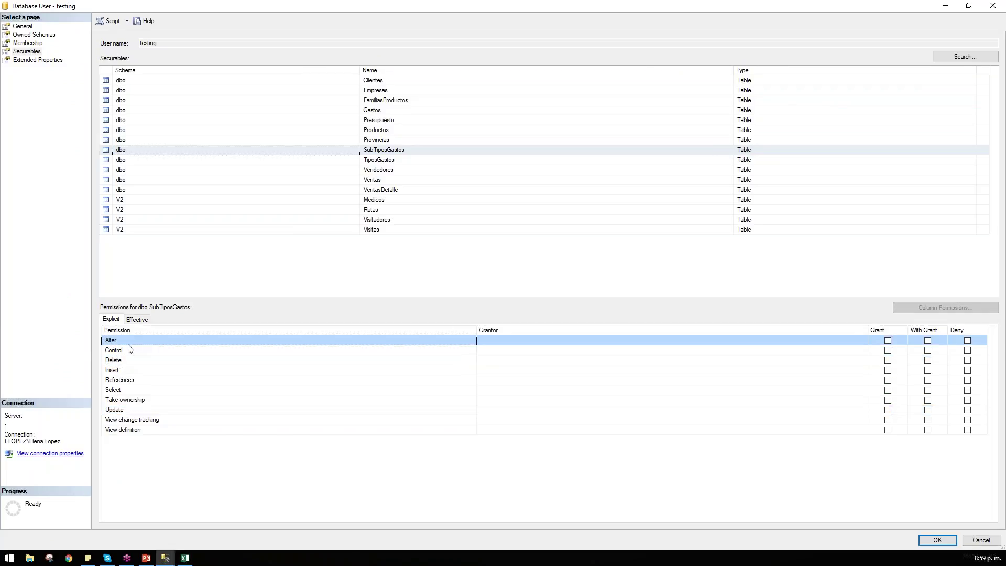
click(124, 381)
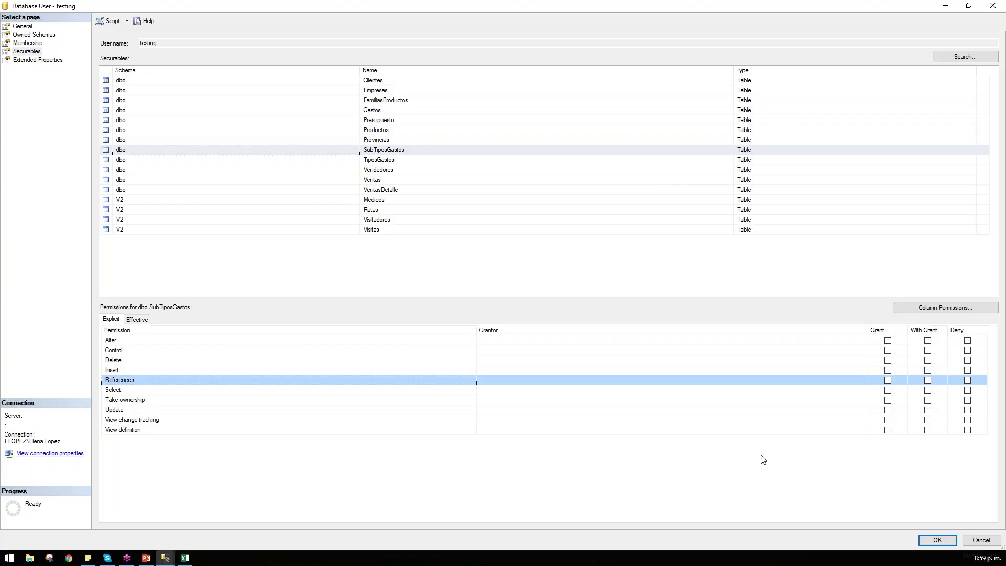
double_click(322, 4)
drag(608, 68, 294, 89)
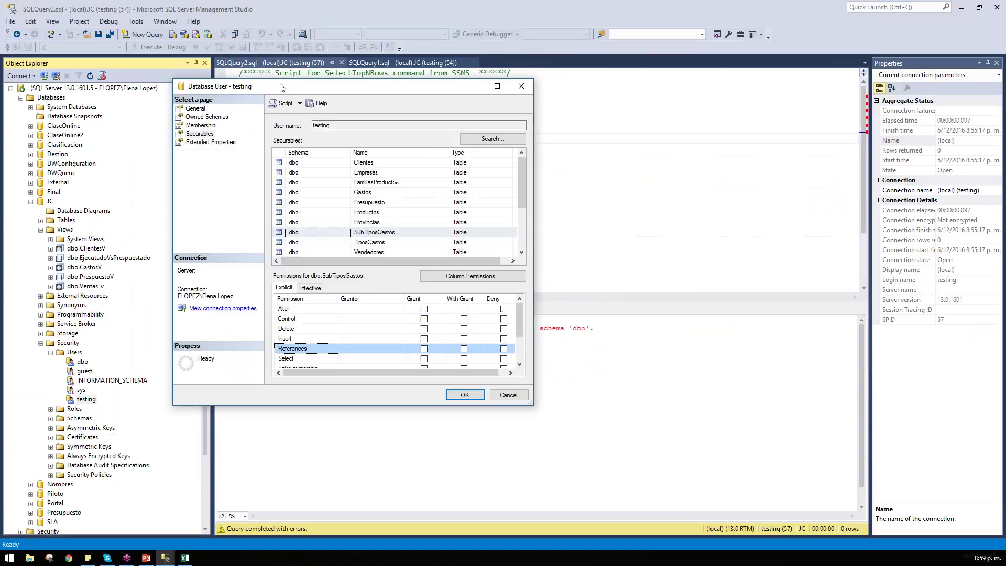
Step: Choose the Select permission on dbo.Clientes for column-level permission settings
click(418, 165)
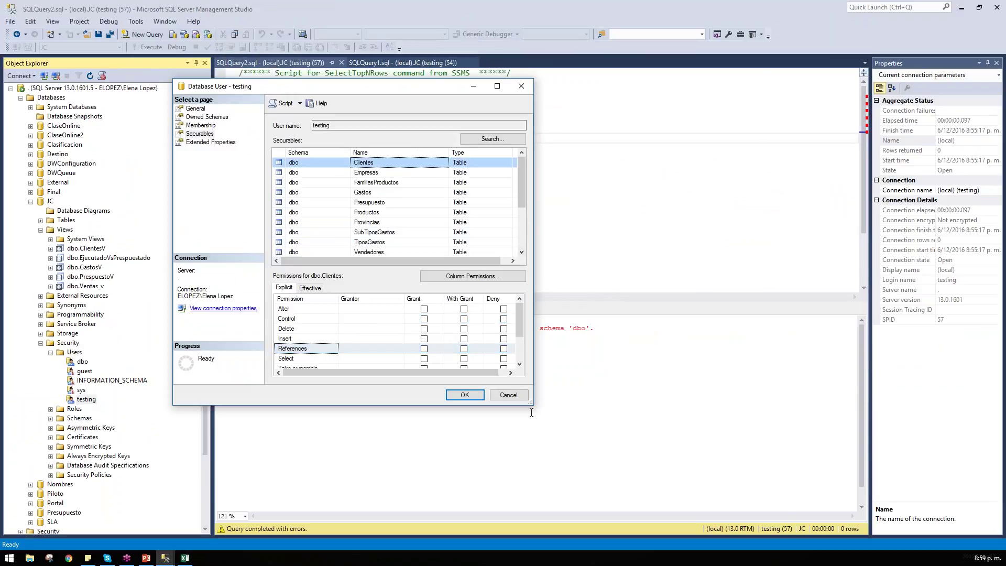
drag(531, 401, 759, 491)
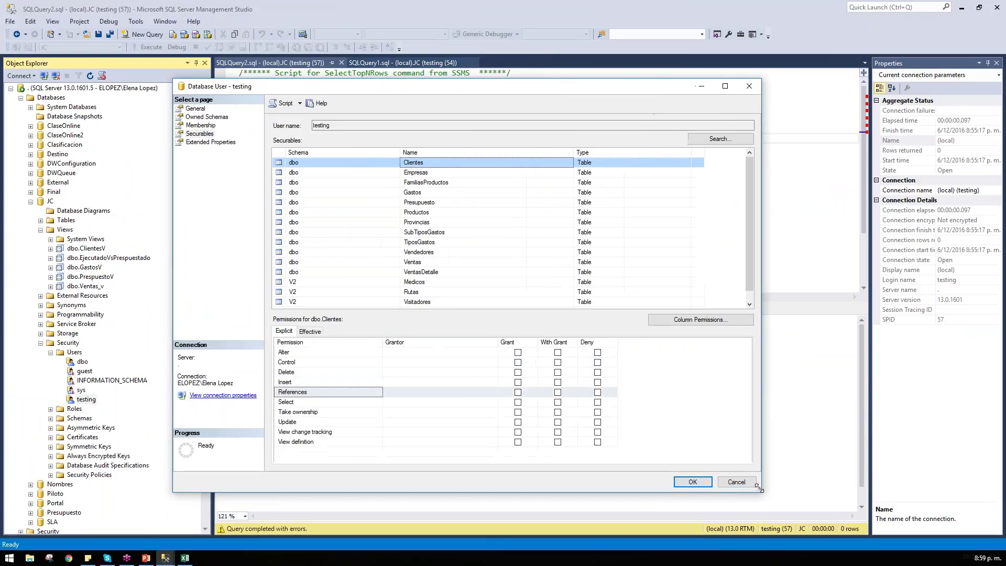
click(307, 382)
click(298, 372)
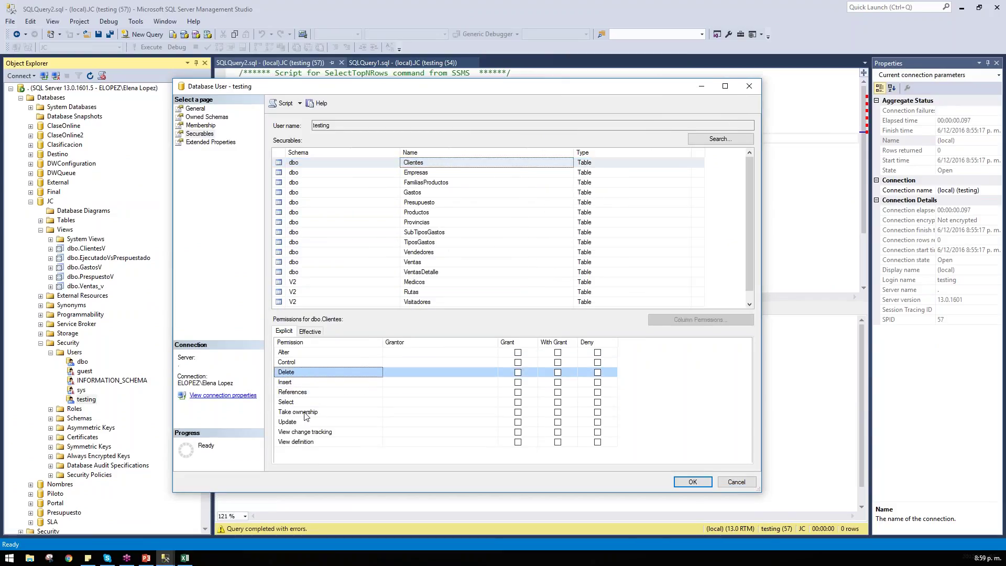
click(315, 402)
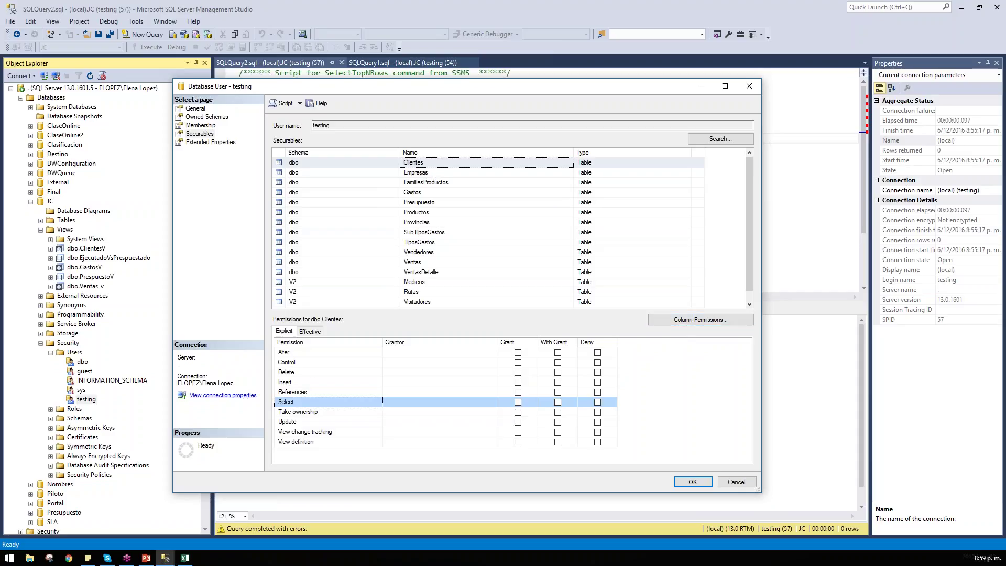
click(714, 321)
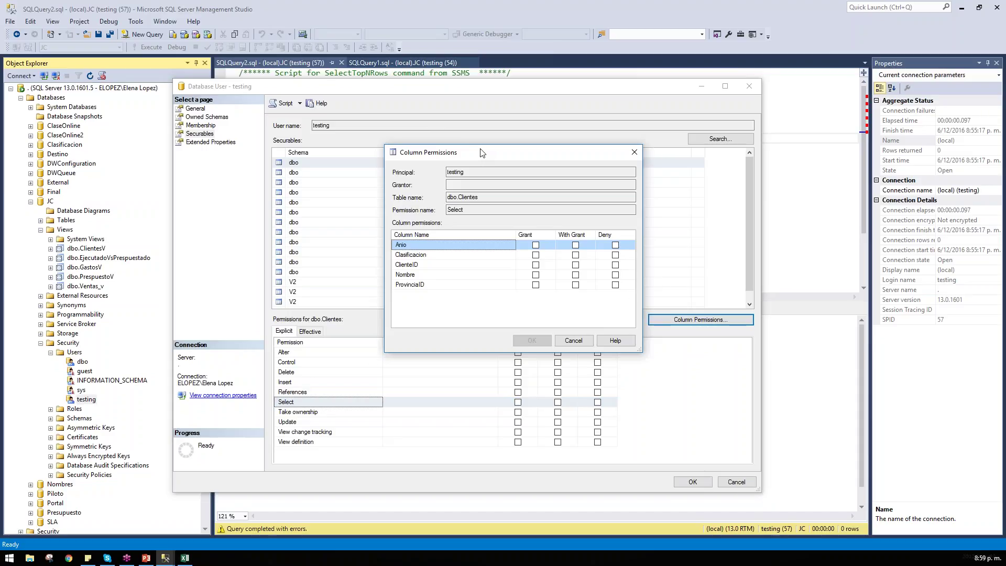
Step: Grant Select on Anio, Clasificacion, Nombre and ProvinciaID, deny ClienteID, and apply the changes
click(536, 246)
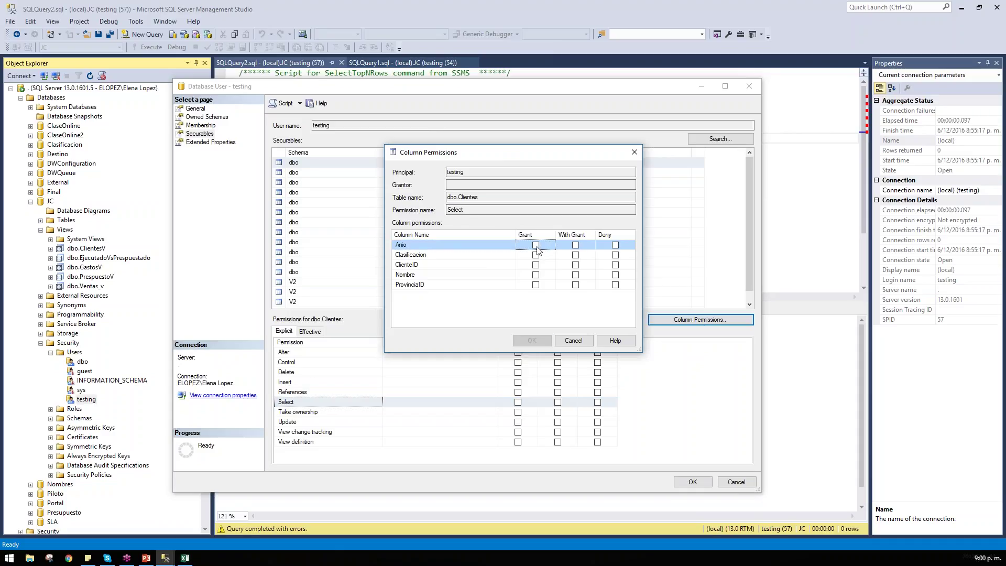
click(535, 246)
click(536, 256)
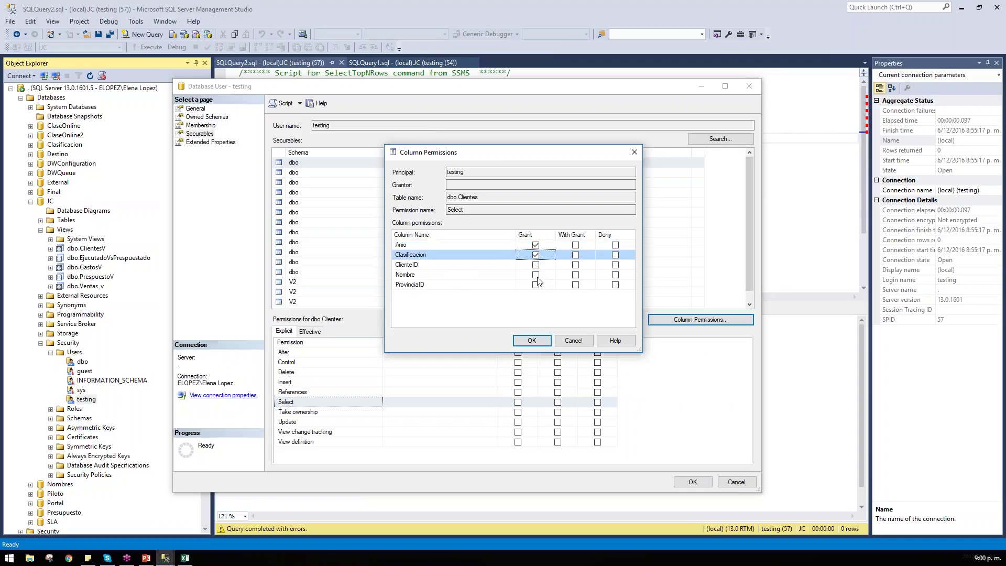
click(536, 275)
click(536, 285)
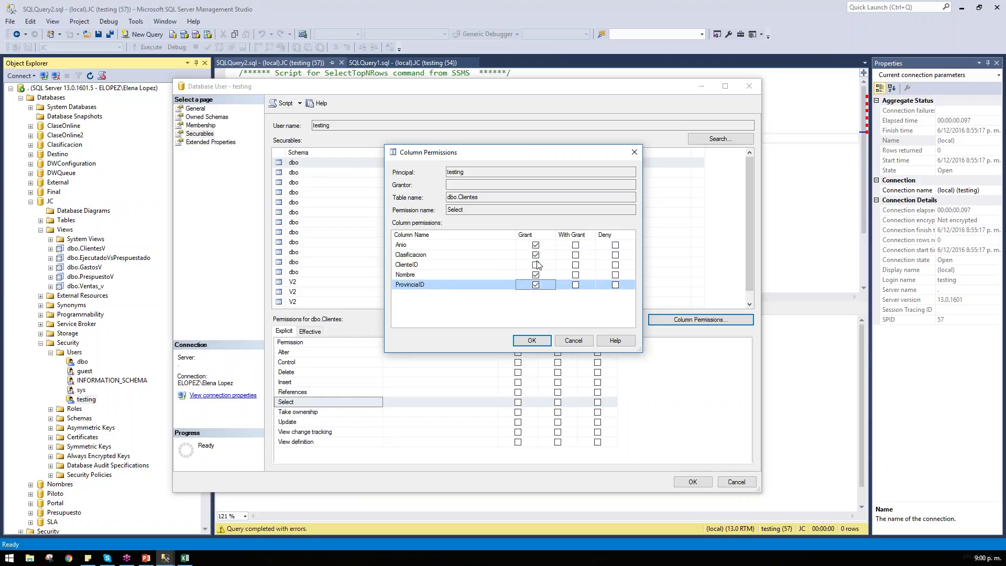
click(616, 265)
click(532, 341)
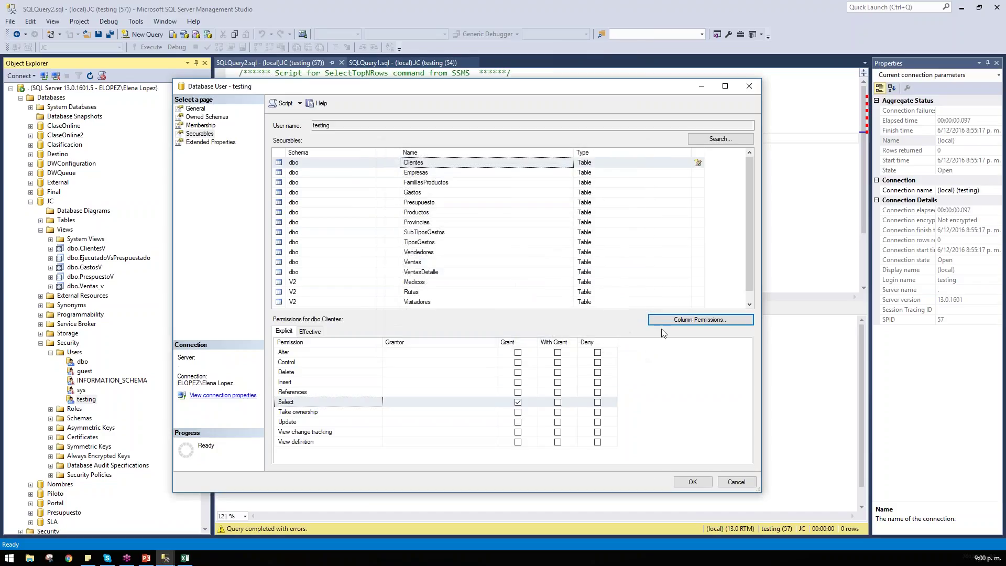
click(693, 480)
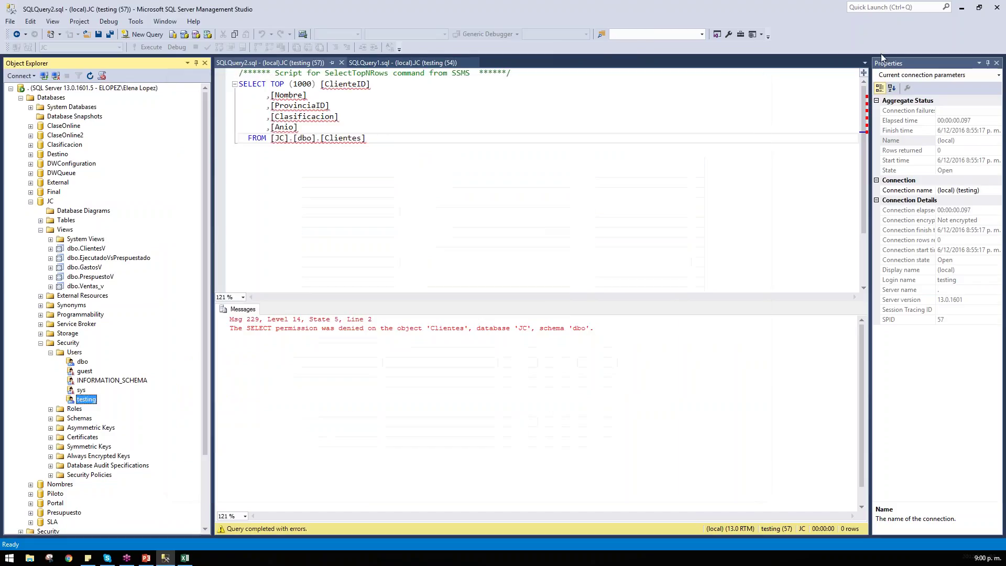
Step: Re-run the query as testing and inspect the permission error naming the denied ClienteID column
key(F5)
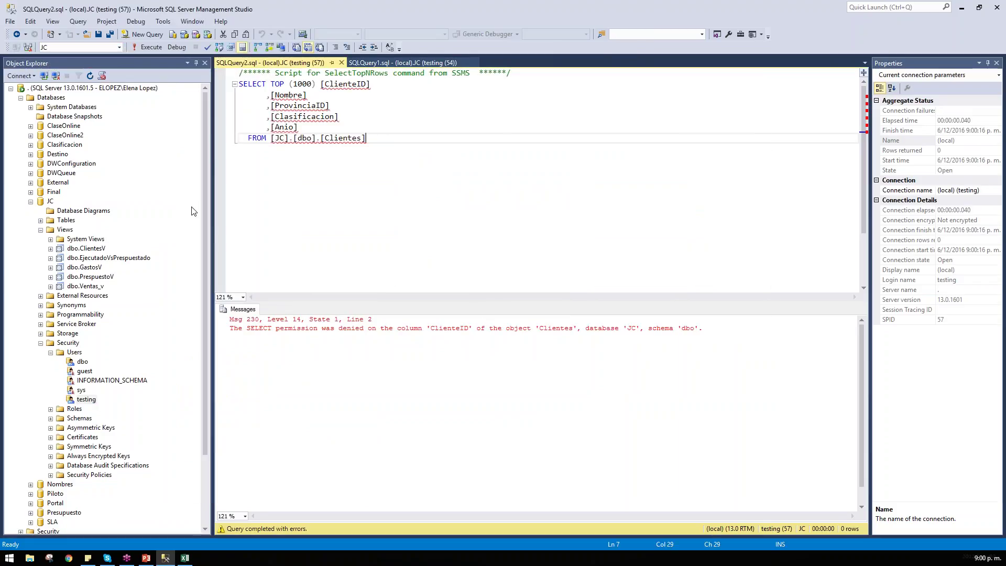
double_click(524, 328)
click(463, 328)
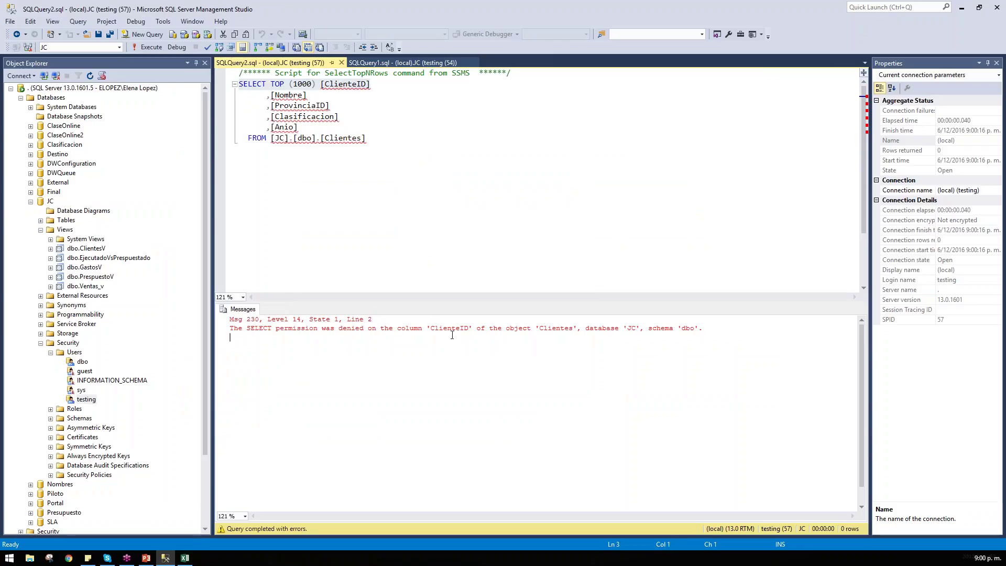
double_click(463, 328)
click(464, 328)
key(shift+End)
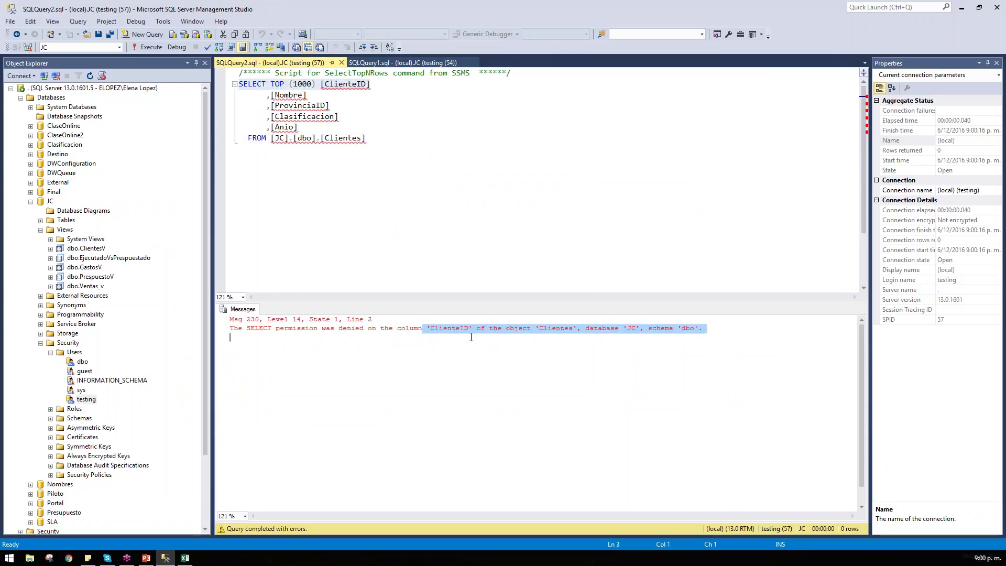
click(471, 338)
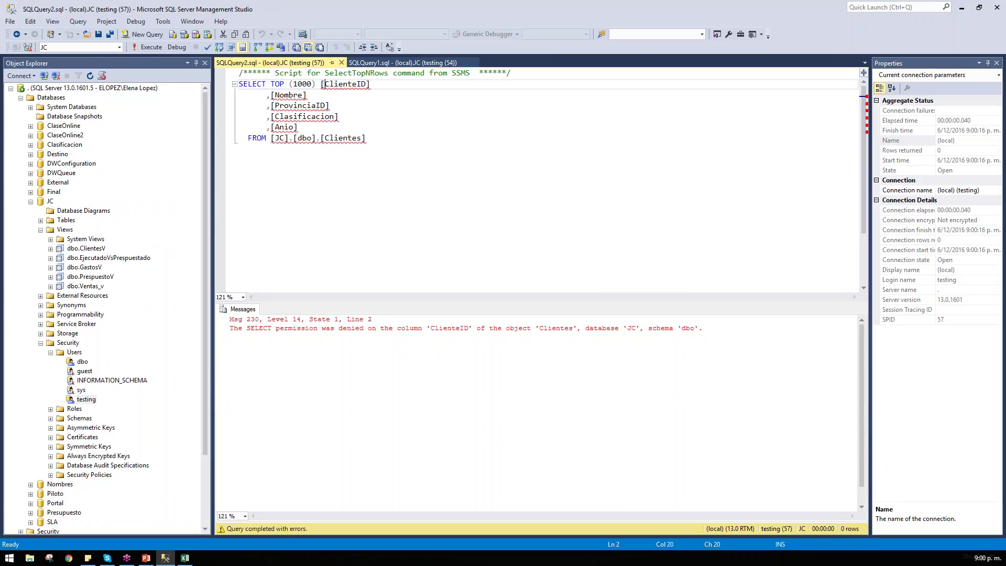
Step: Remove ClienteID and its comma from the SELECT list and run the query
drag(321, 84, 371, 84)
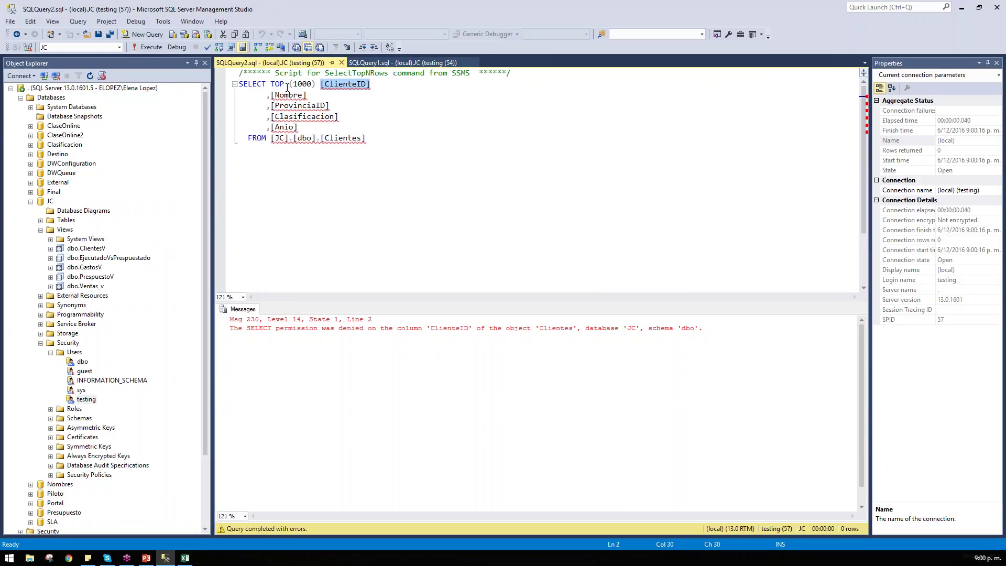
key(Delete)
click(270, 95)
key(BackSpace)
click(149, 48)
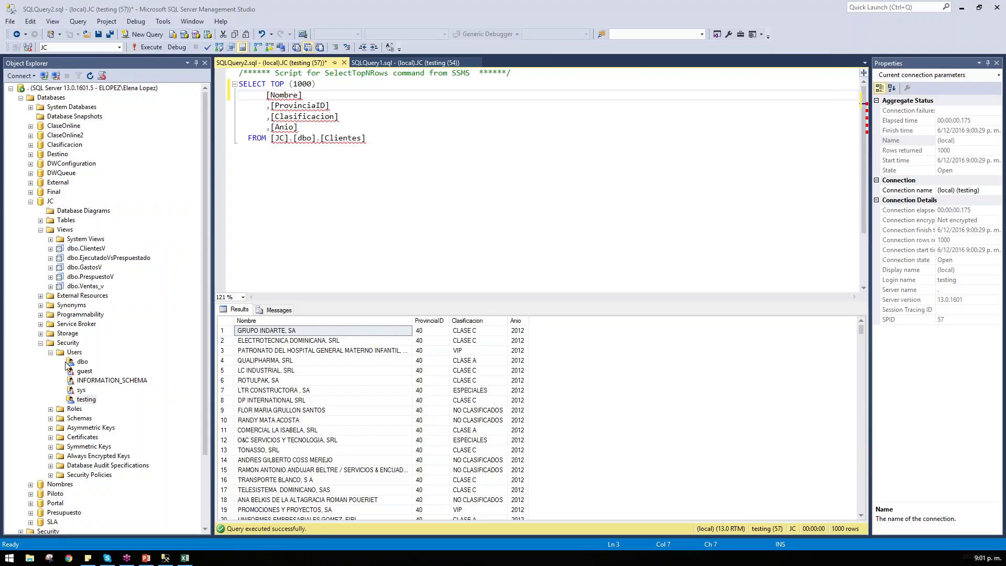
Step: Open the Database User properties of testing under JC > Security > Users
click(492, 212)
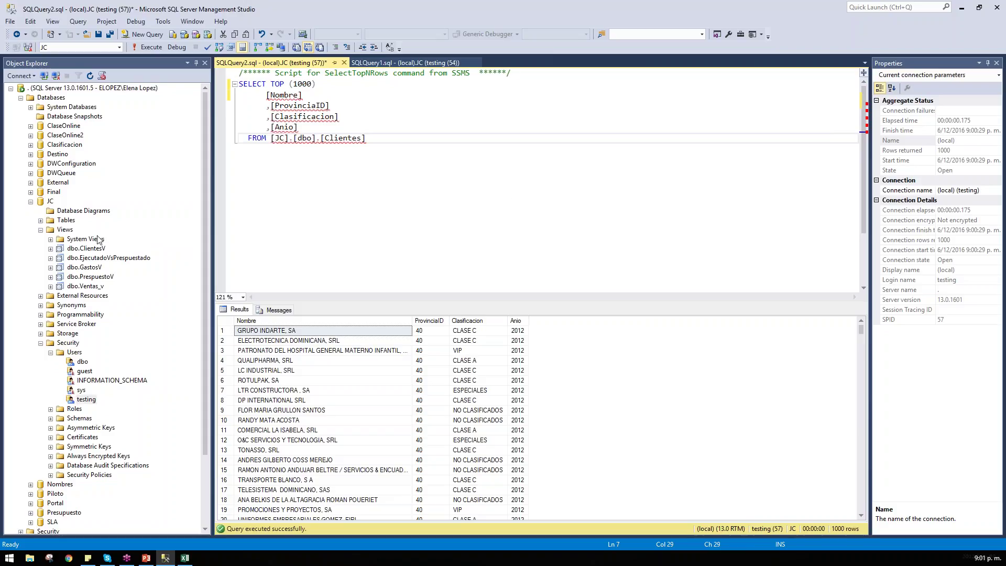
click(87, 400)
double_click(86, 400)
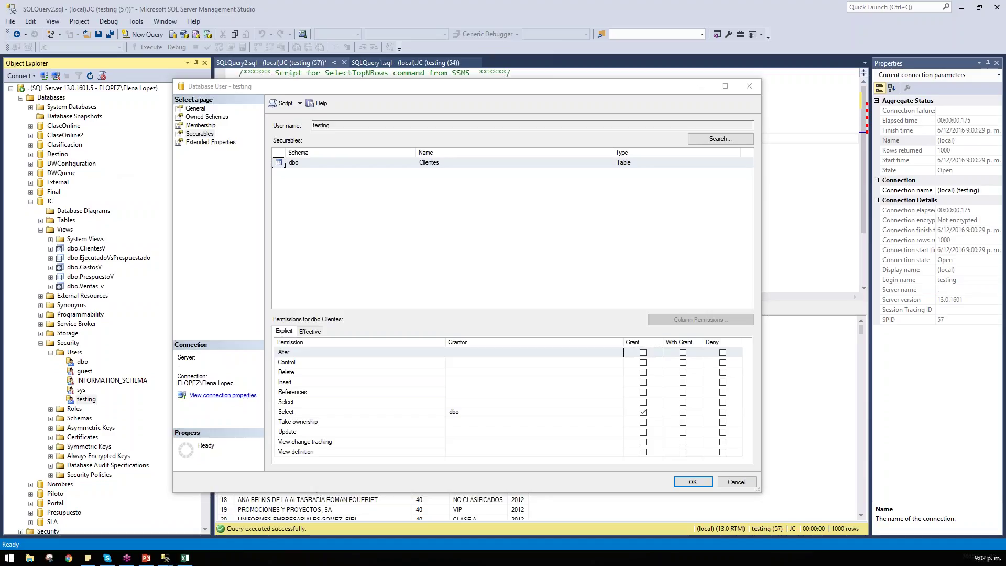
Step: Review the testing user's Membership and Owned Schemas pages and cancel without changes
click(203, 126)
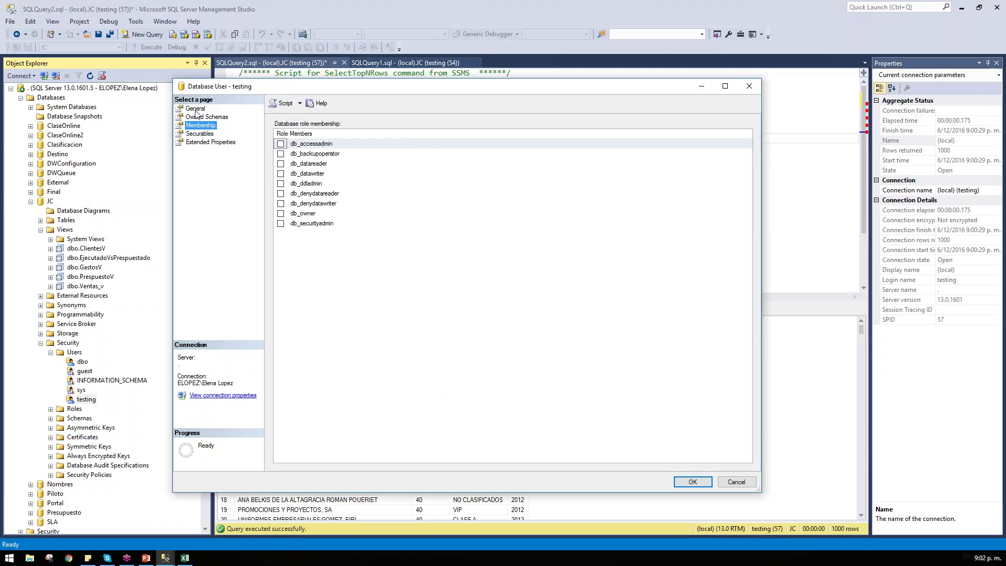
click(207, 117)
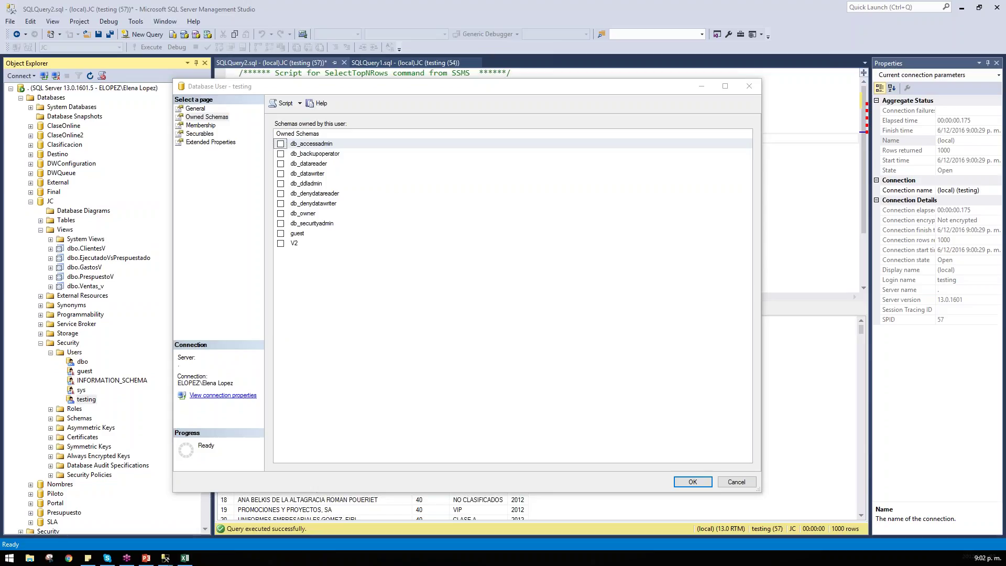
click(738, 482)
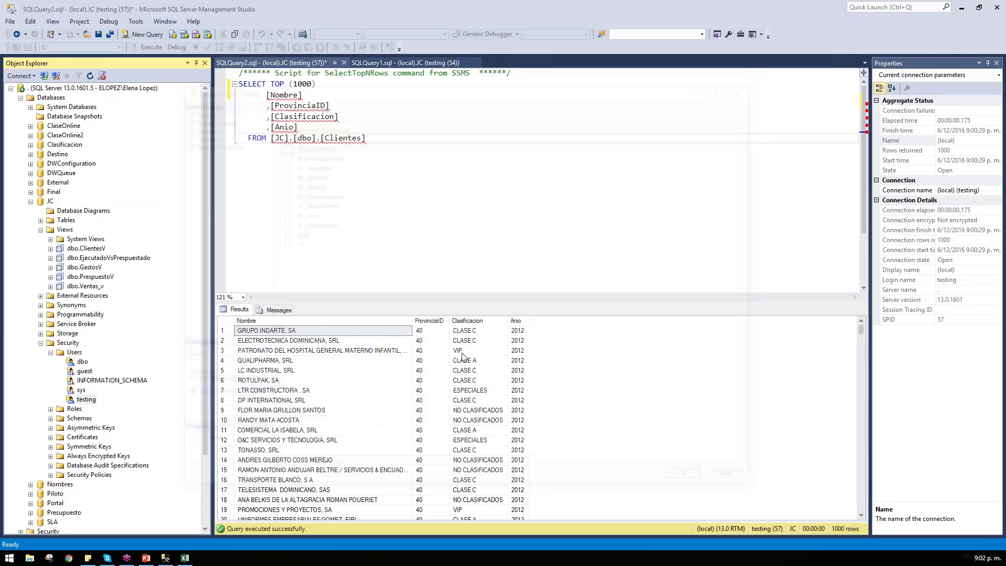
Step: Collapse the Databases and Security folders in Object Explorer and bring up the PowerPoint course slides
click(21, 98)
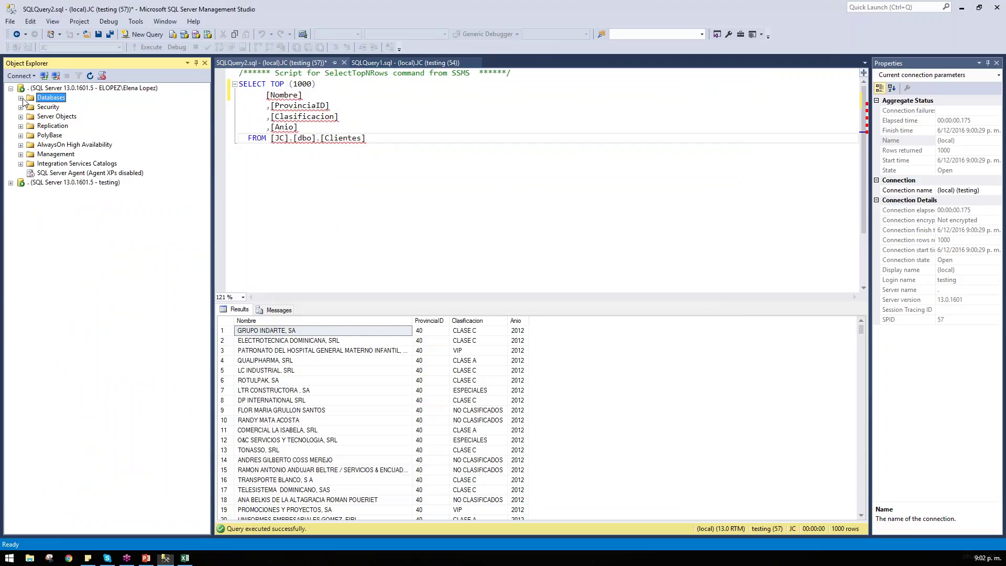
click(51, 108)
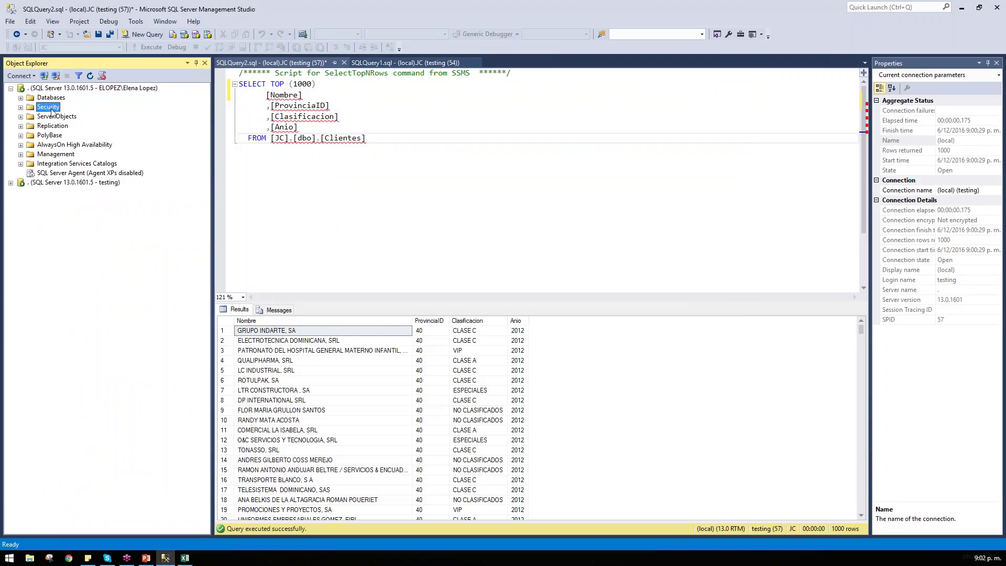
double_click(48, 107)
double_click(57, 116)
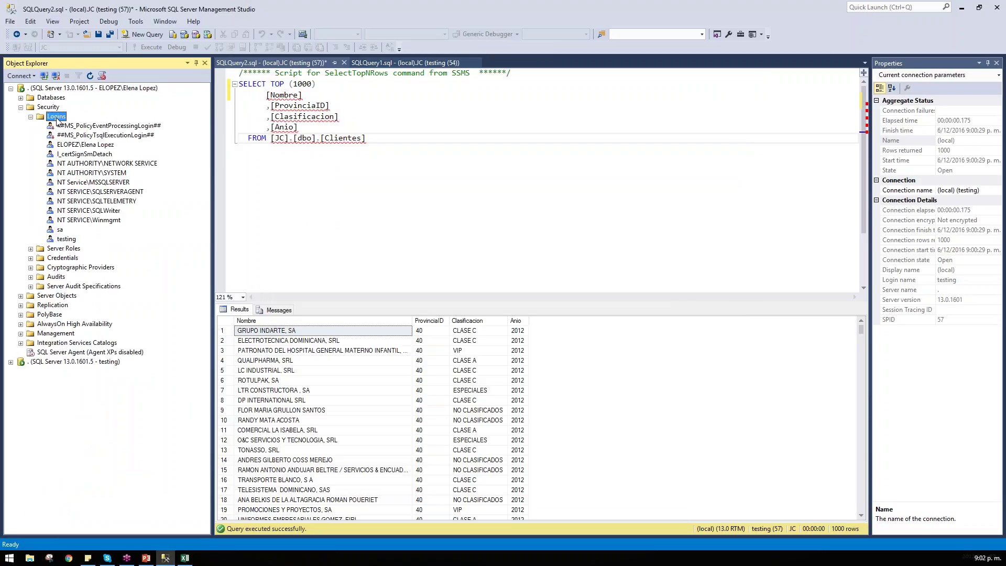
click(30, 117)
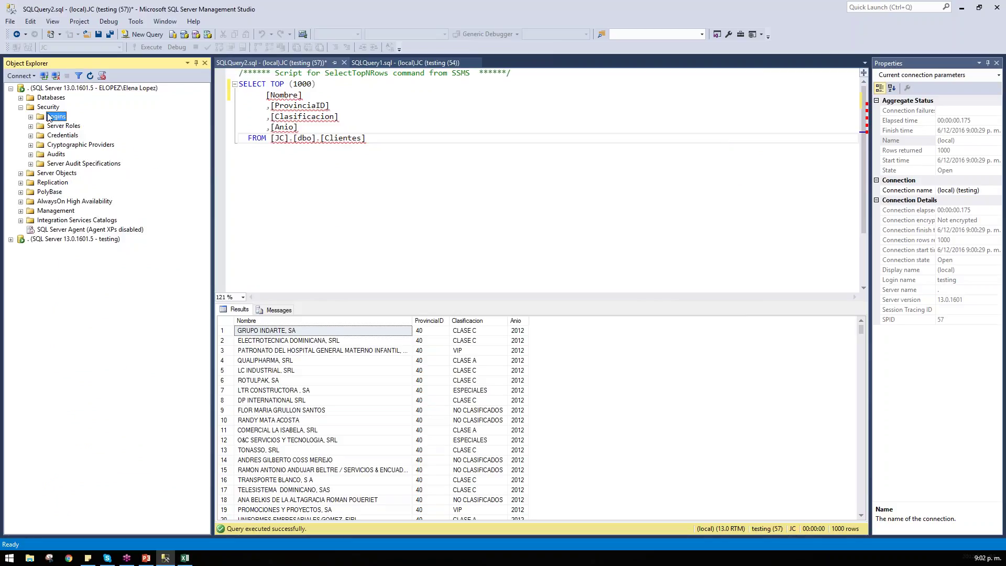
click(21, 107)
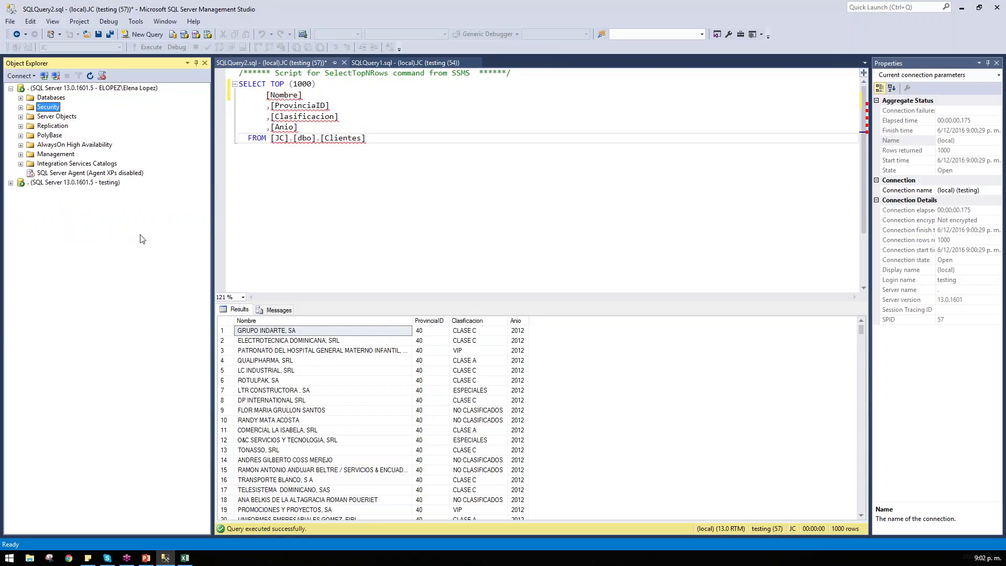
click(146, 558)
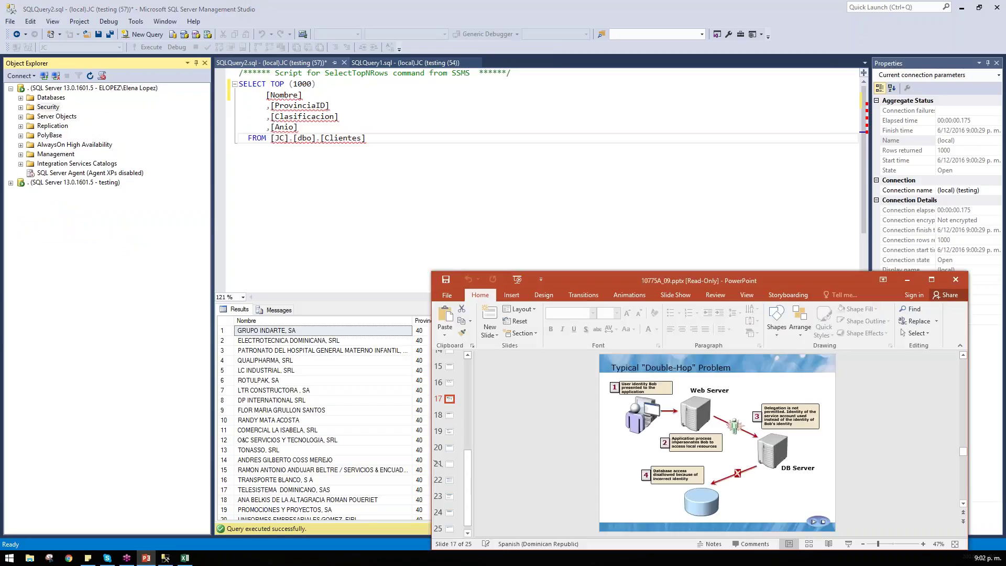
Step: Maximize PowerPoint and step through slides 1 to 5, ending on SQL Server Authentication Options
double_click(781, 272)
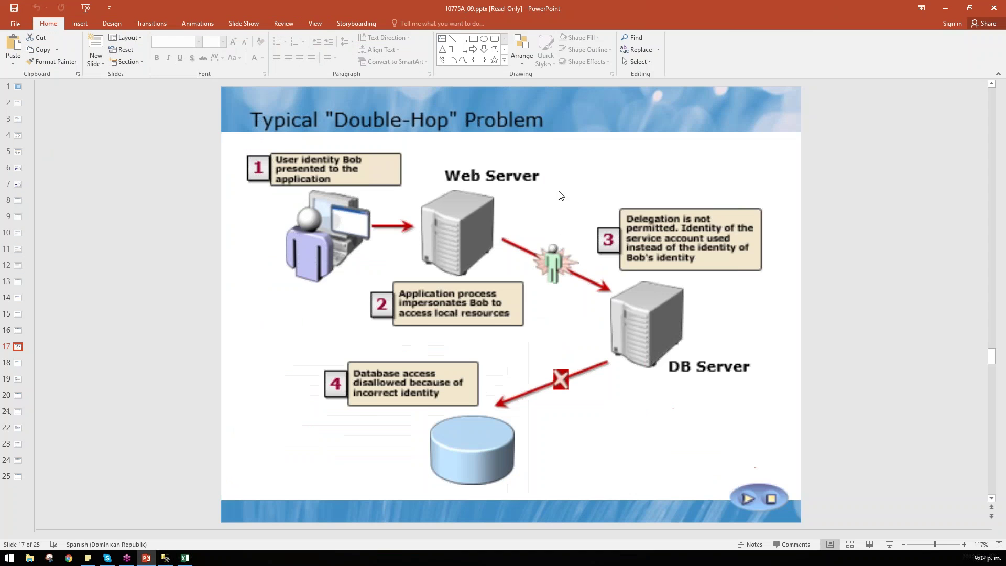
click(20, 108)
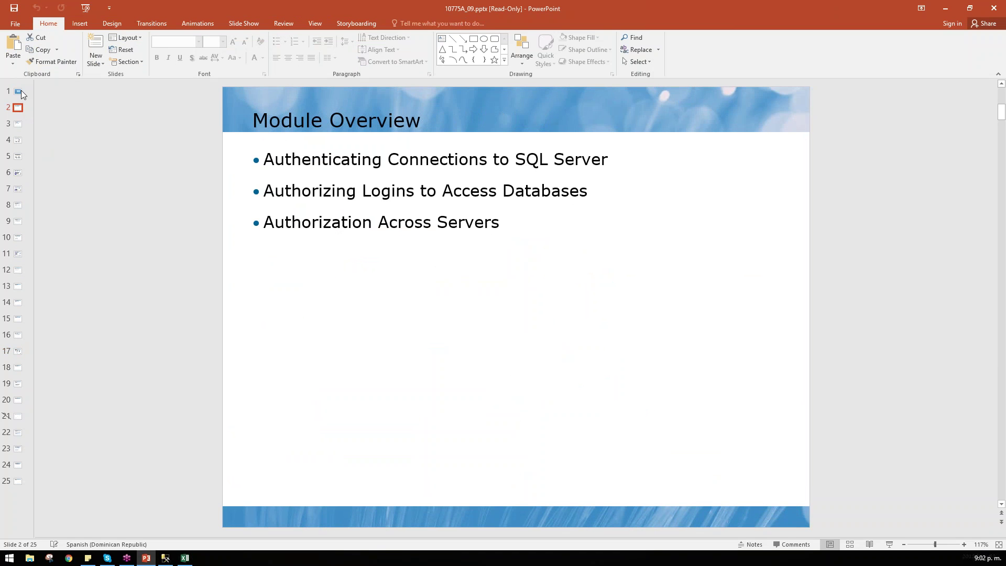
click(19, 91)
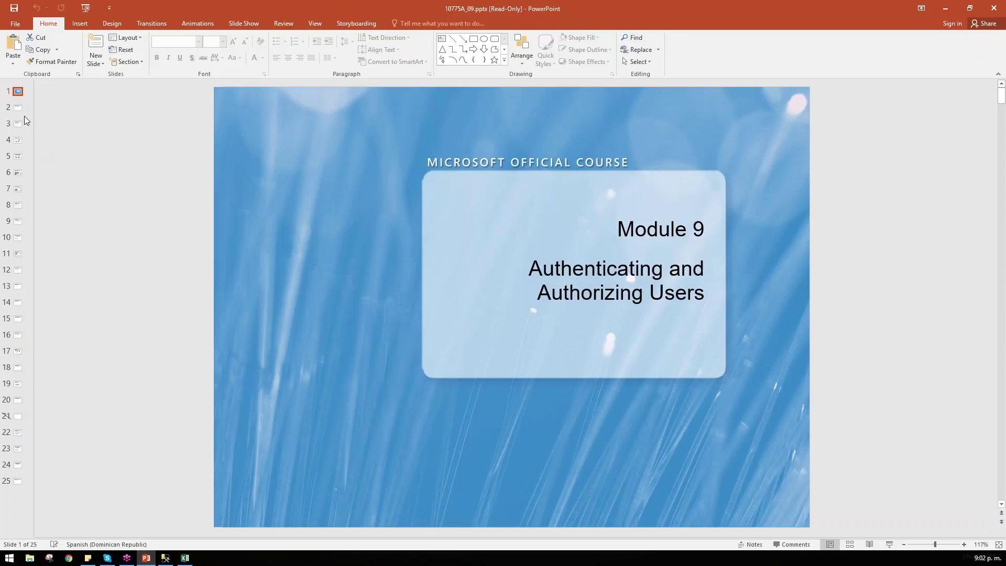
click(24, 117)
click(21, 132)
click(18, 151)
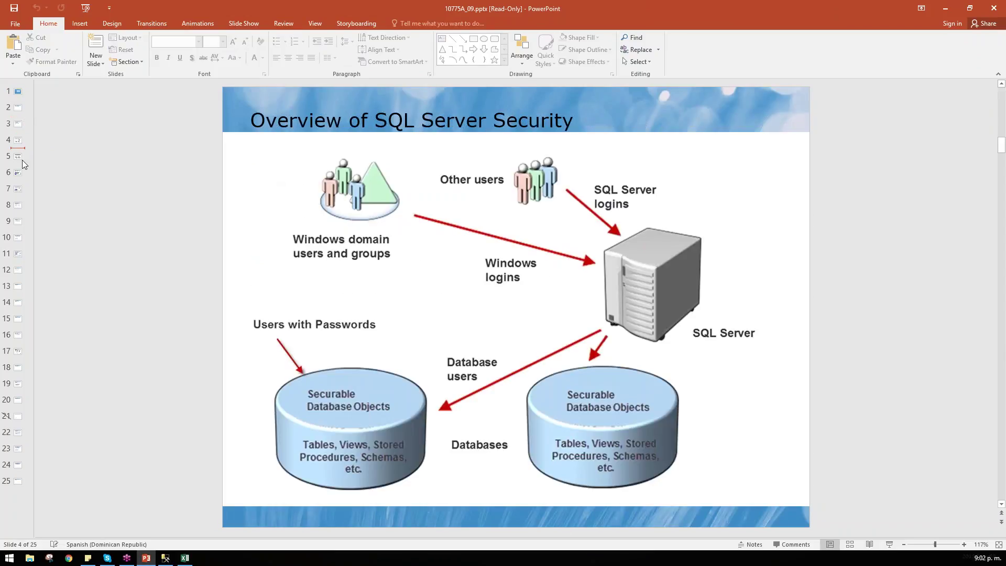
click(23, 159)
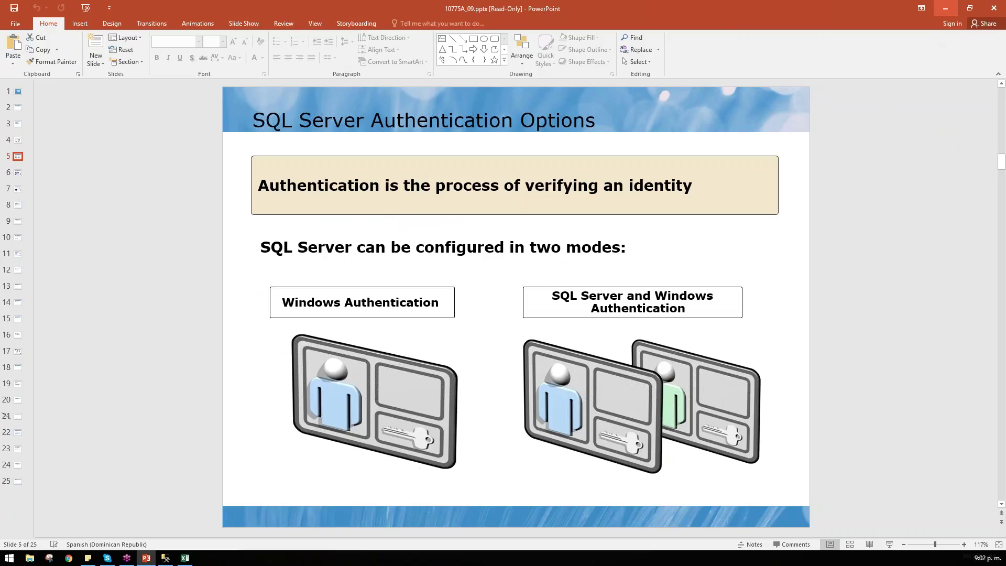
Step: Minimize PowerPoint and return focus to the SSMS Clientes query editor
click(939, 9)
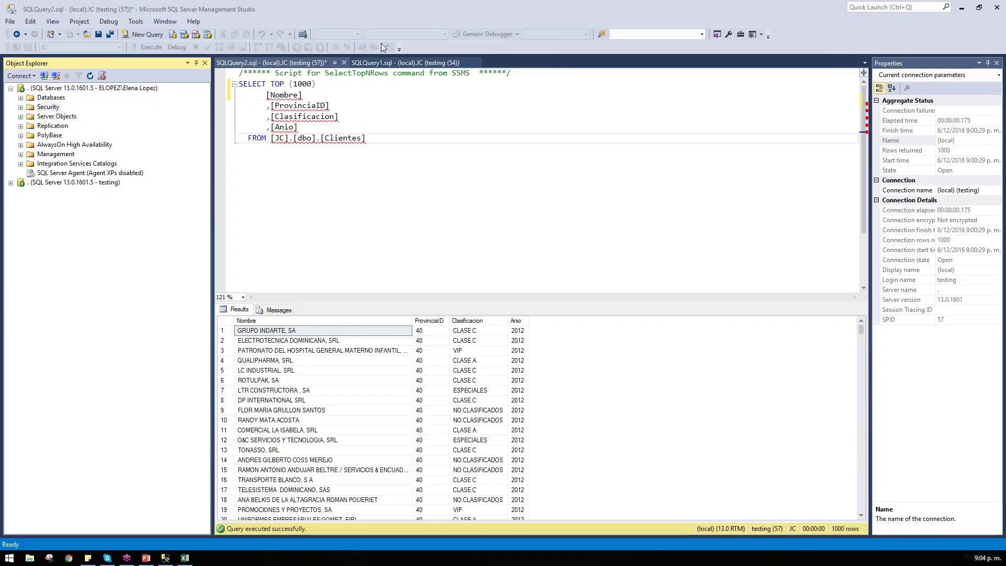
click(514, 218)
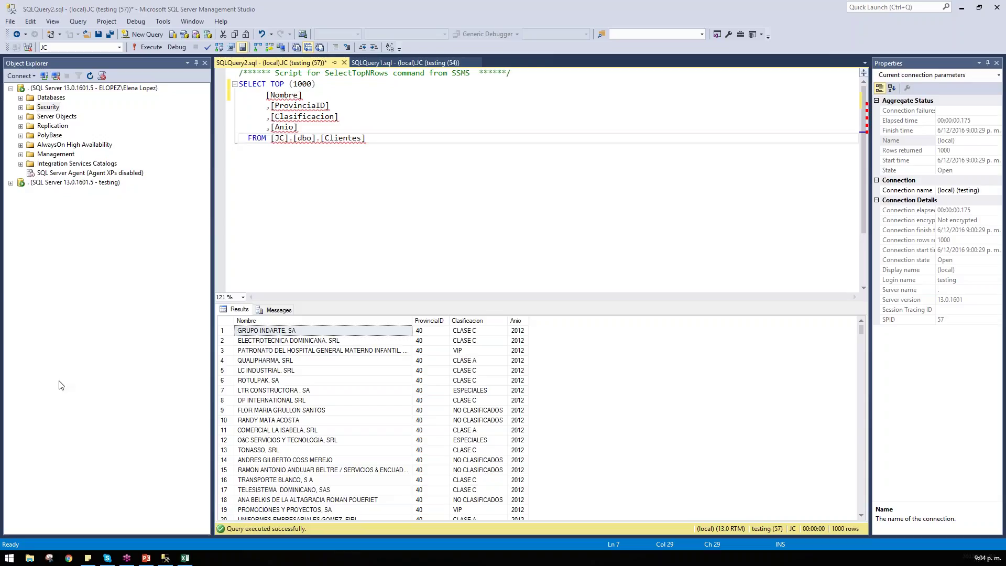
Step: Expand the database list and attempt JC's Database Diagrams, dismissing the dbo principal error
double_click(58, 117)
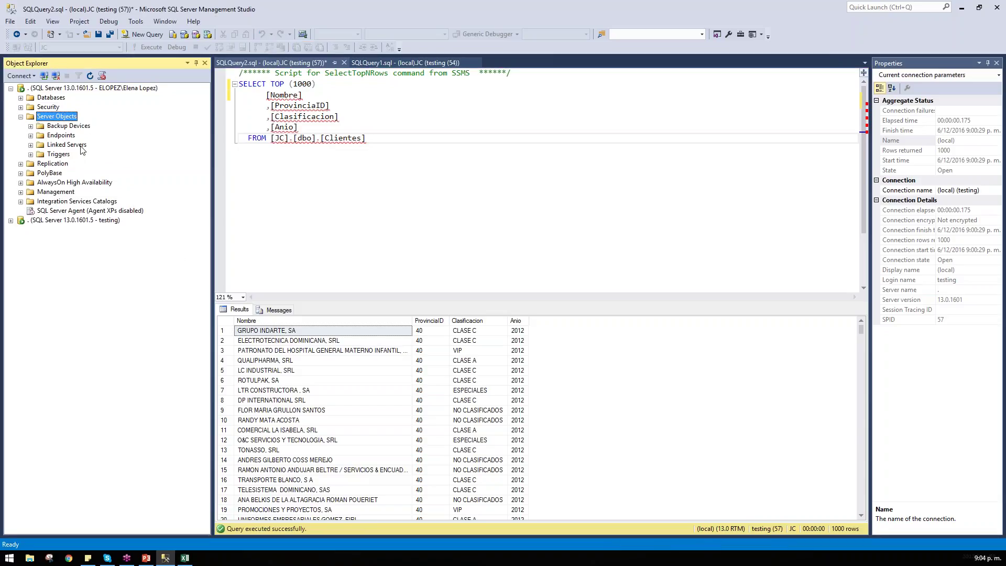
double_click(65, 112)
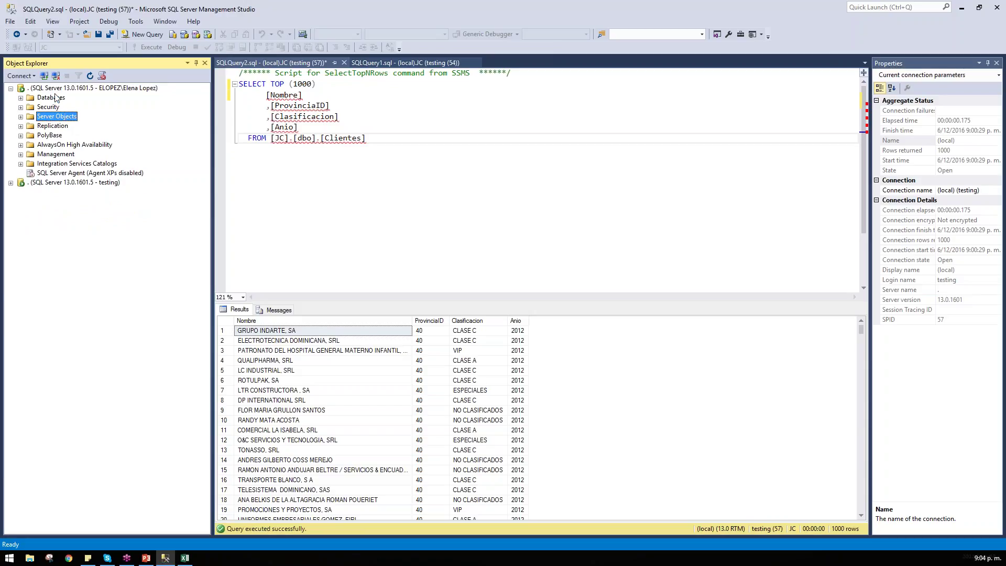
double_click(53, 98)
right_click(50, 202)
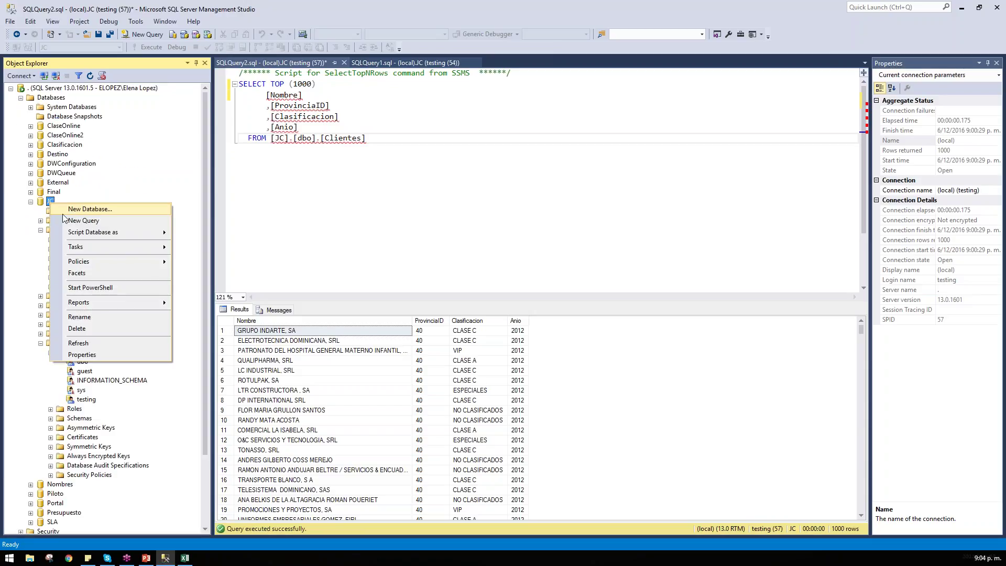
key(Escape)
right_click(61, 211)
click(86, 215)
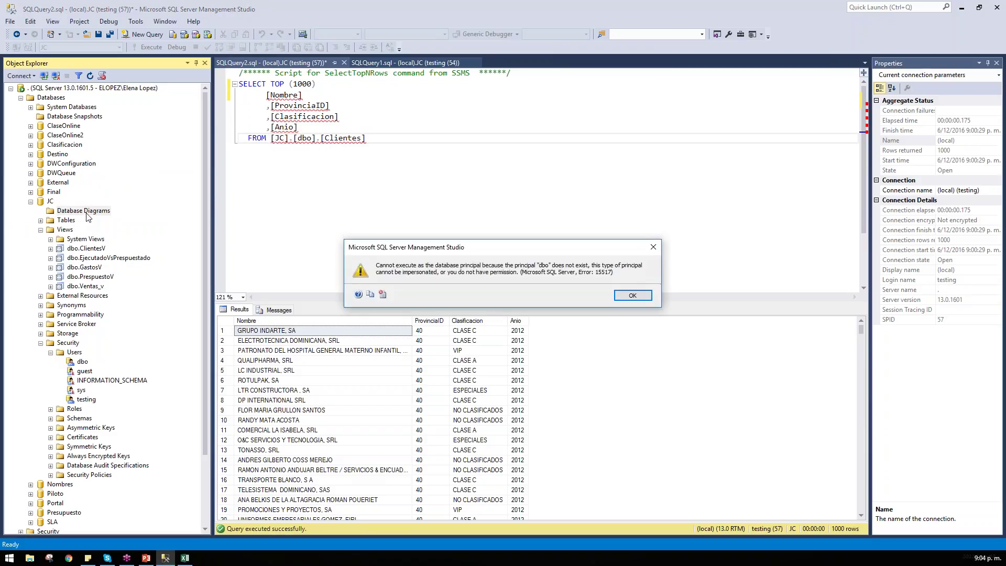
click(633, 296)
Step: Try installing diagram support for JC and dismiss the resulting error
right_click(107, 211)
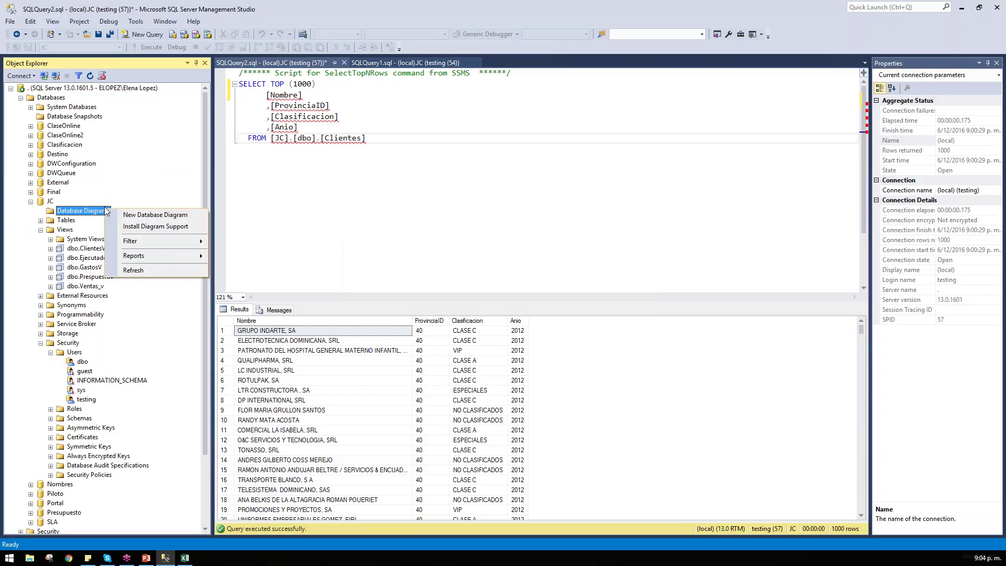
click(153, 225)
click(631, 296)
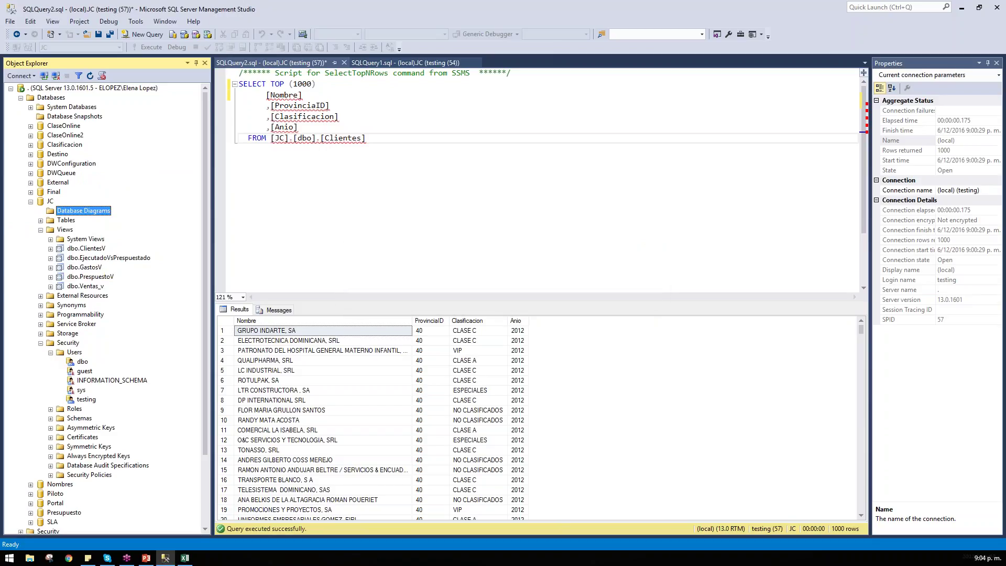
right_click(97, 215)
Step: Attempt Final's Database Diagrams, dismiss the error, then collapse Final and Databases
double_click(52, 192)
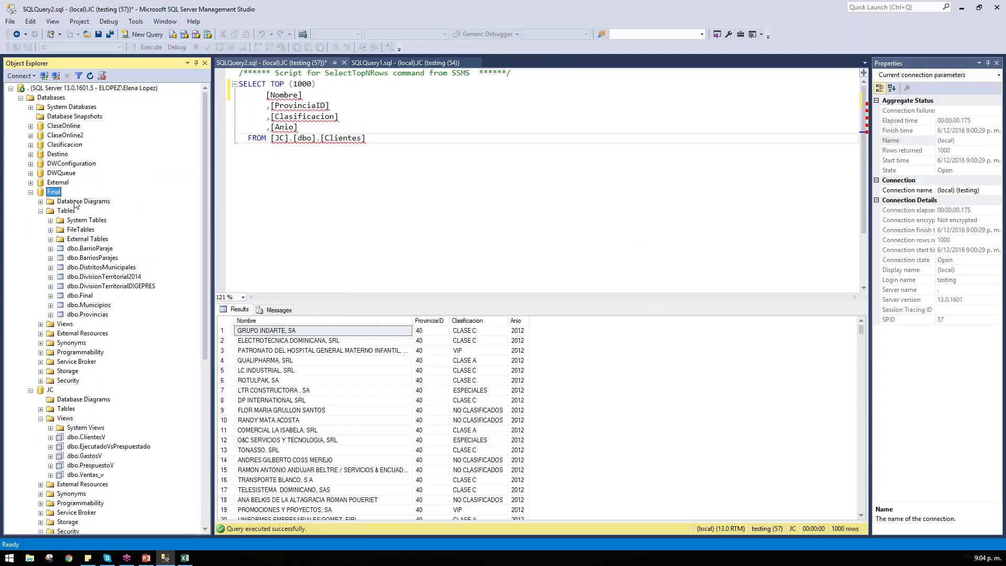
right_click(77, 203)
click(113, 219)
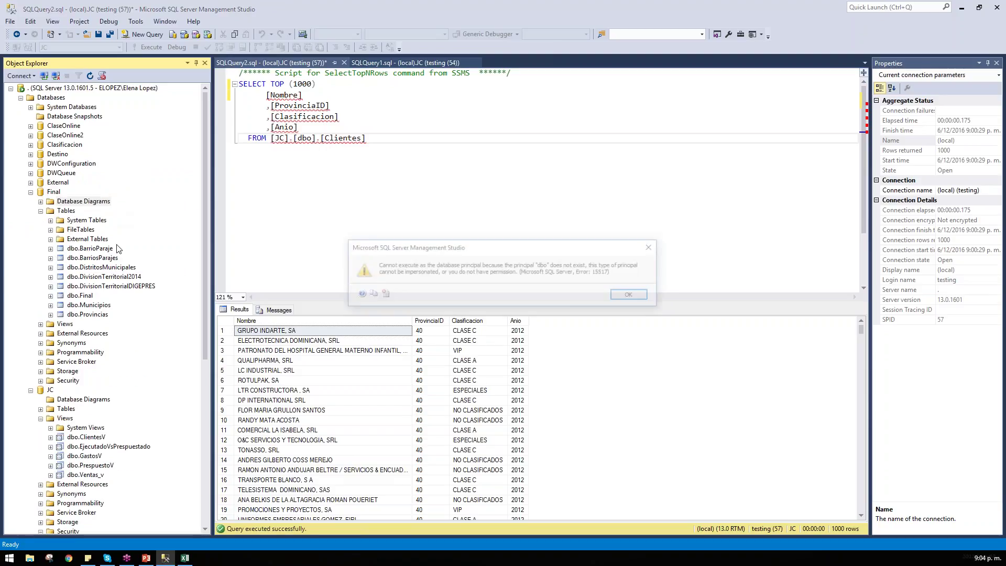
click(630, 297)
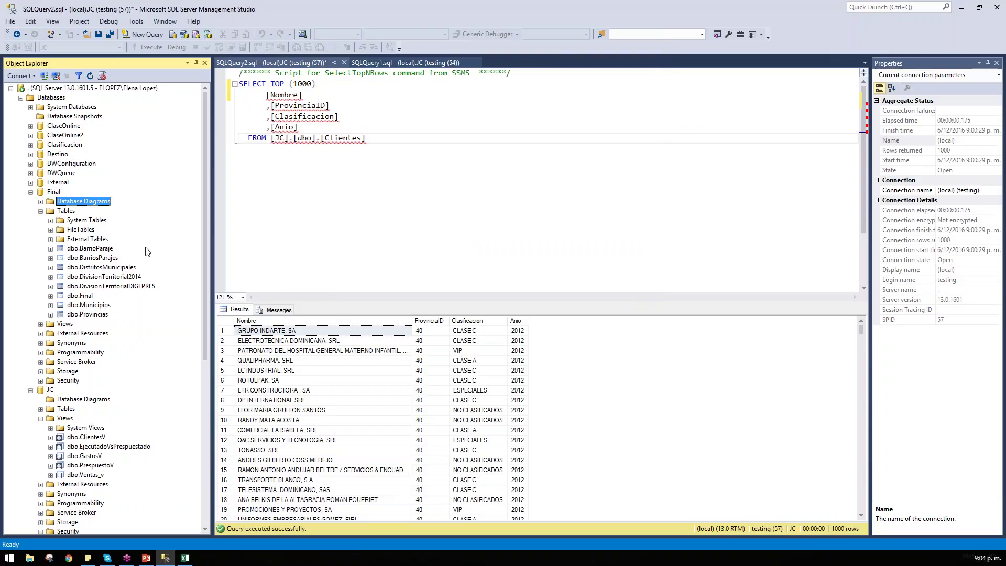
click(30, 193)
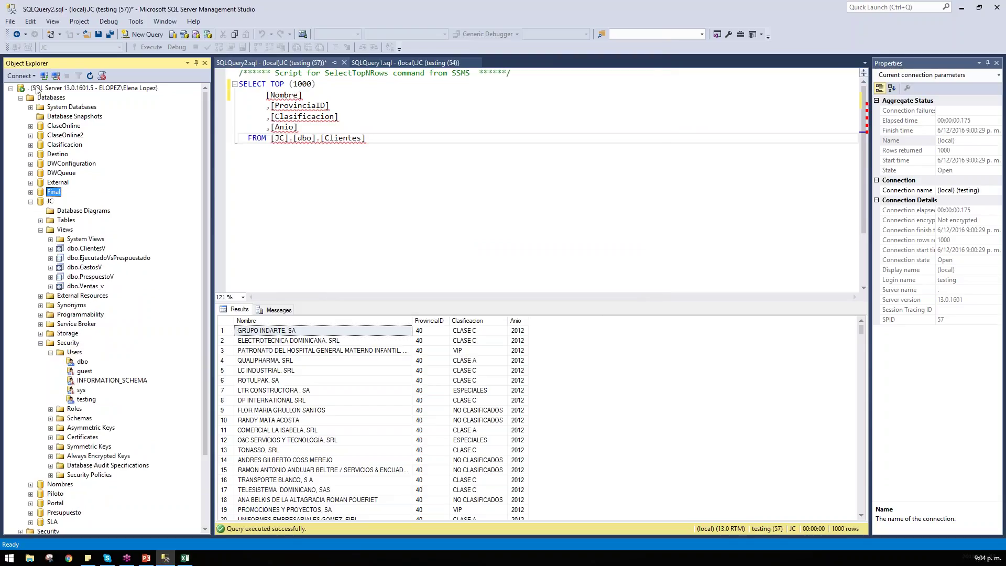
click(21, 97)
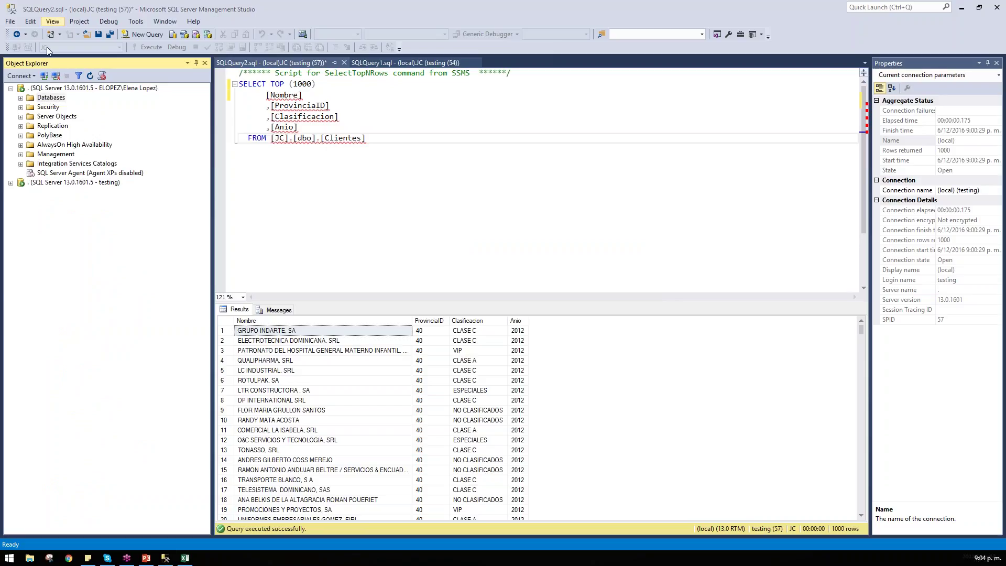
Step: Briefly expand and collapse the Security folder and its Logins folder
double_click(48, 107)
double_click(56, 117)
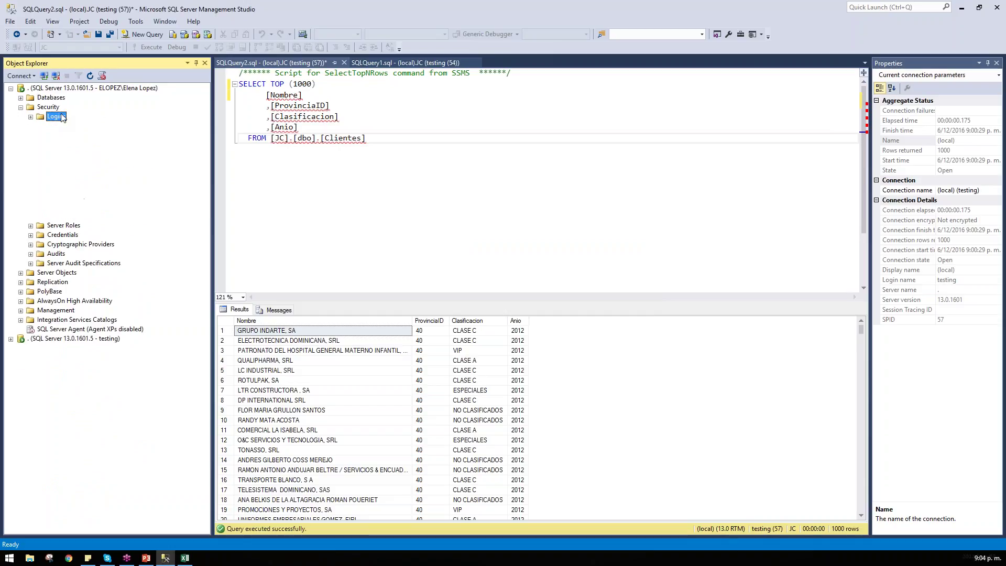
click(31, 117)
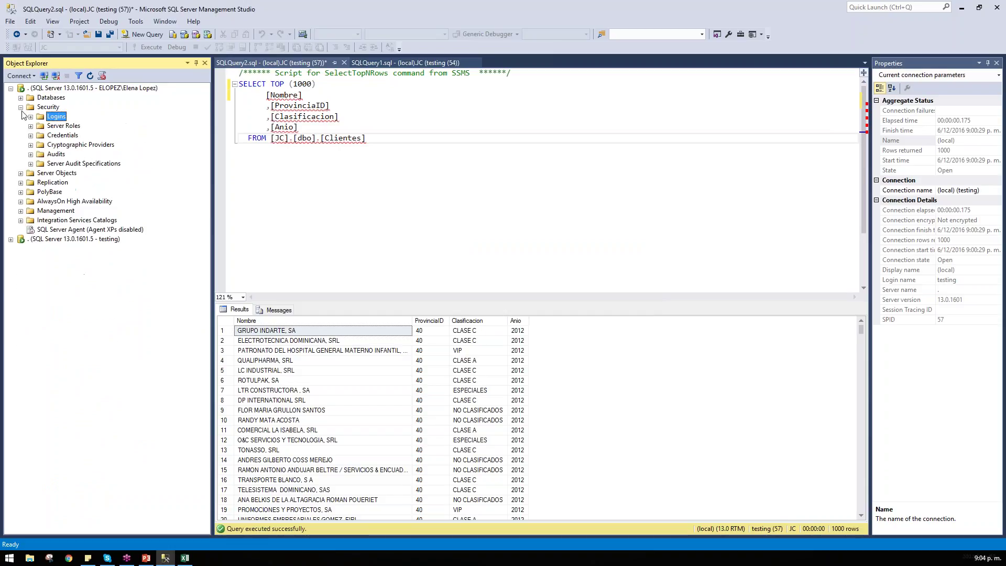
click(21, 108)
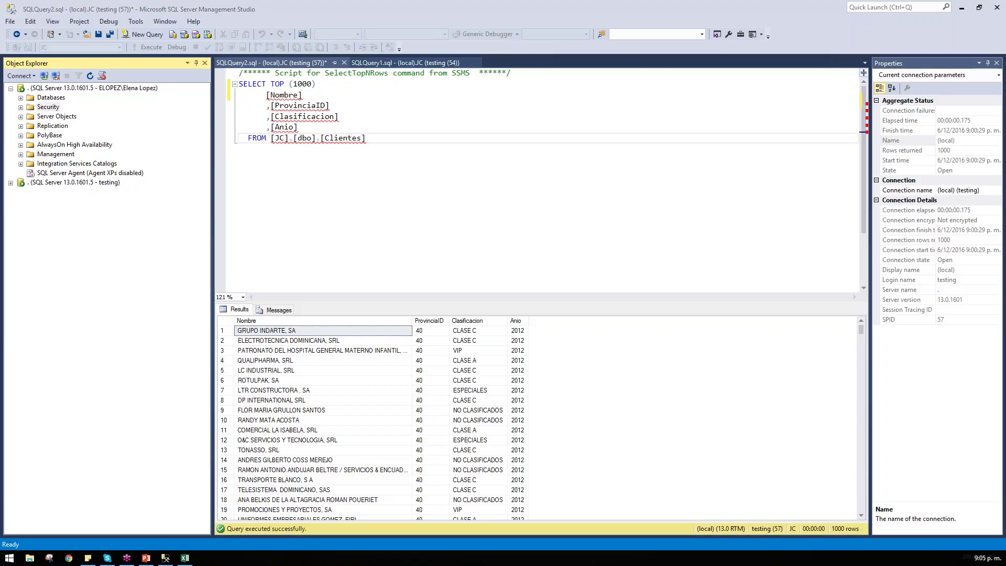
Step: Re-expand Security > Logins and select the testing login and the Windows user's login
click(47, 118)
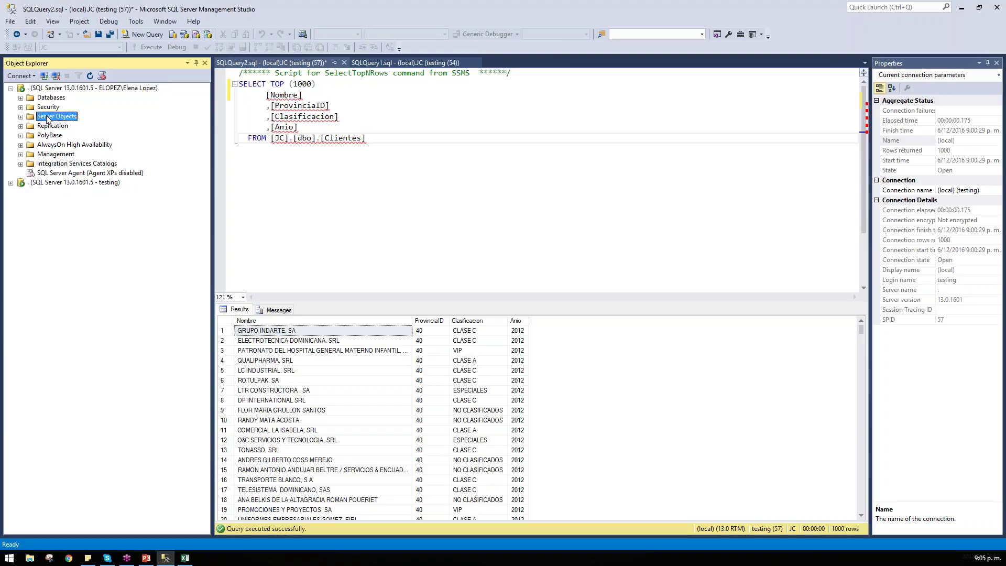
double_click(49, 107)
click(57, 117)
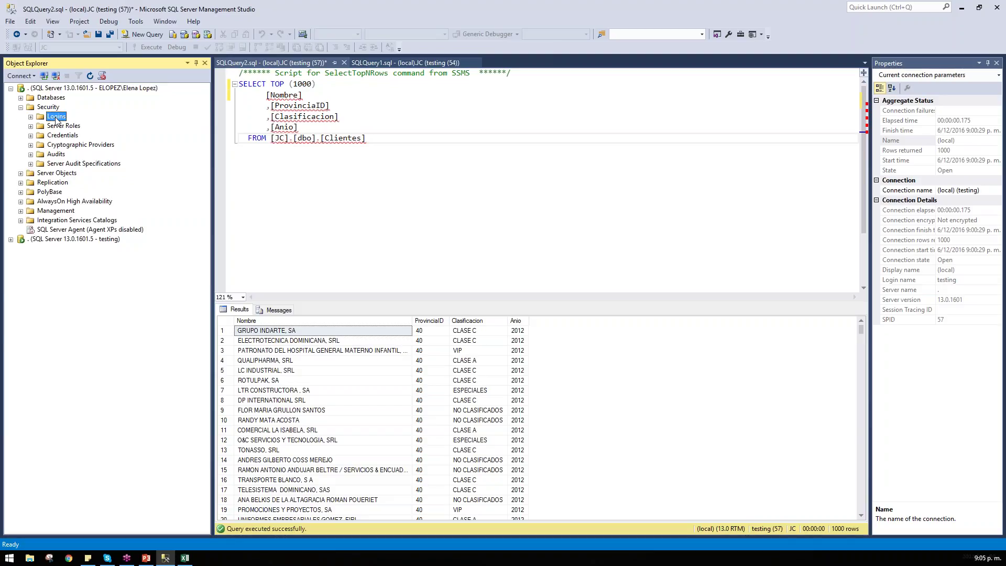
double_click(56, 118)
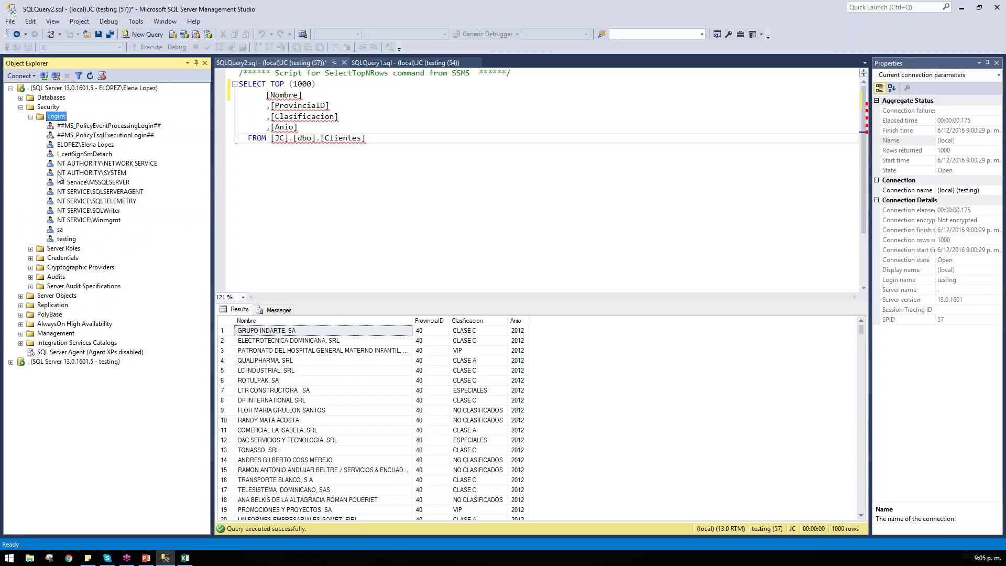
click(66, 239)
click(93, 146)
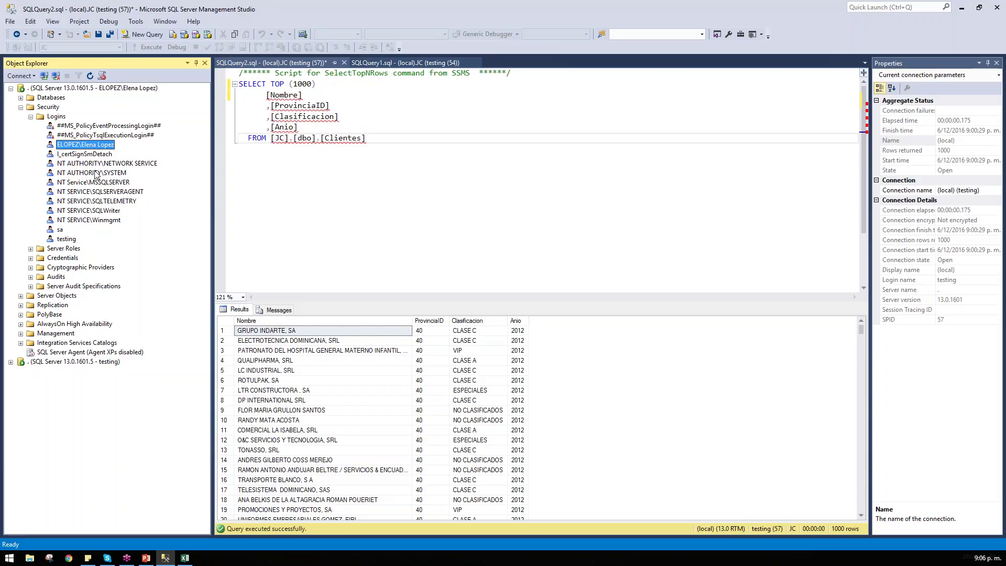
Step: Collapse the Security folder so Logins are no longer listed
click(47, 107)
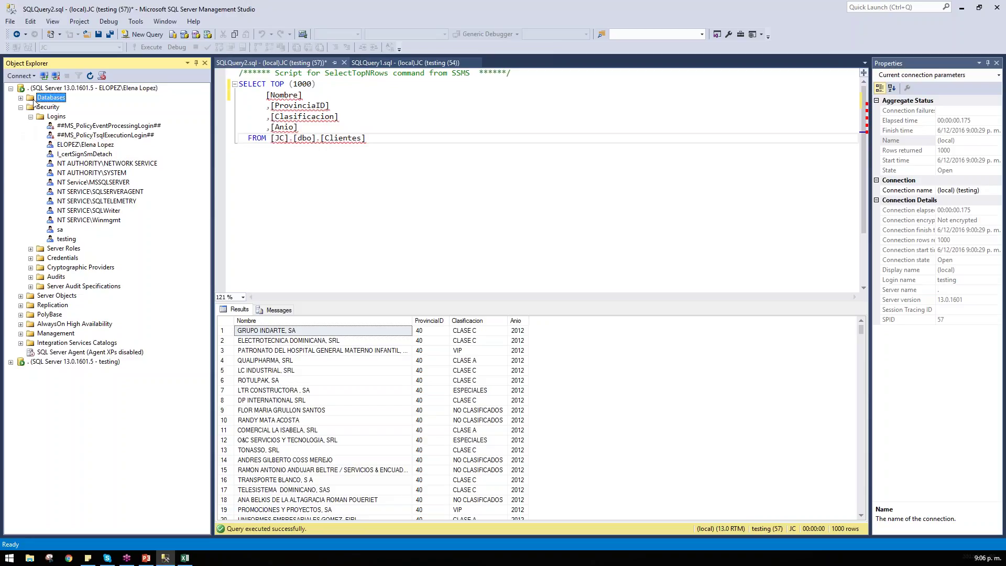
double_click(49, 108)
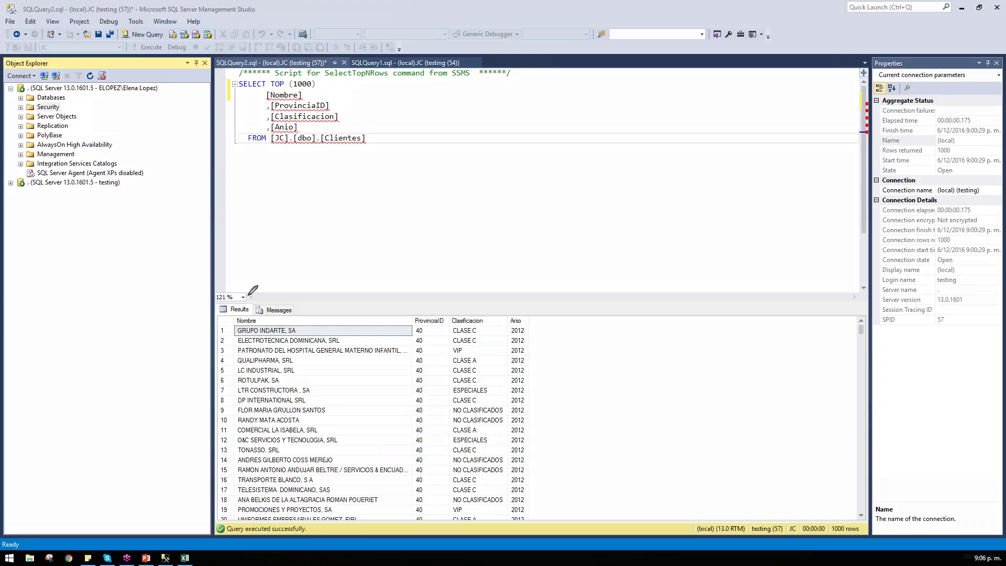
Step: Draw a rising arrow across the editor with a base tick and write '5 años' above its head
mouse_move(232, 295)
mouse_down()
mouse_move(592, 202)
mouse_move(659, 181)
mouse_move(659, 171)
mouse_move(668, 195)
mouse_up()
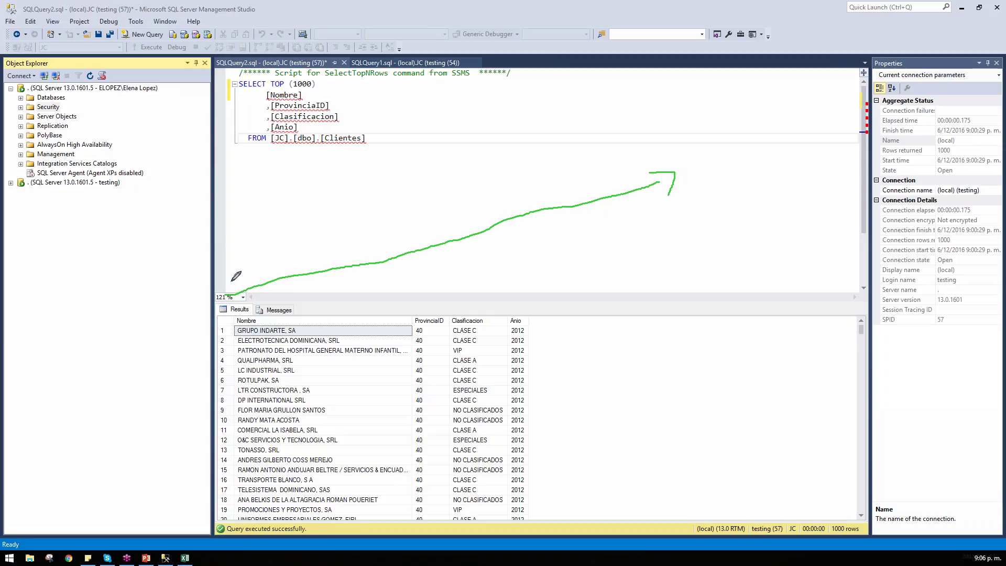
drag(223, 284, 224, 300)
mouse_move(671, 130)
mouse_down()
mouse_move(664, 137)
mouse_move(680, 128)
mouse_move(715, 153)
mouse_move(724, 145)
mouse_up()
mouse_move(726, 157)
mouse_down()
mouse_move(737, 135)
mouse_move(748, 153)
mouse_move(774, 149)
mouse_move(770, 158)
mouse_up()
drag(719, 125, 749, 127)
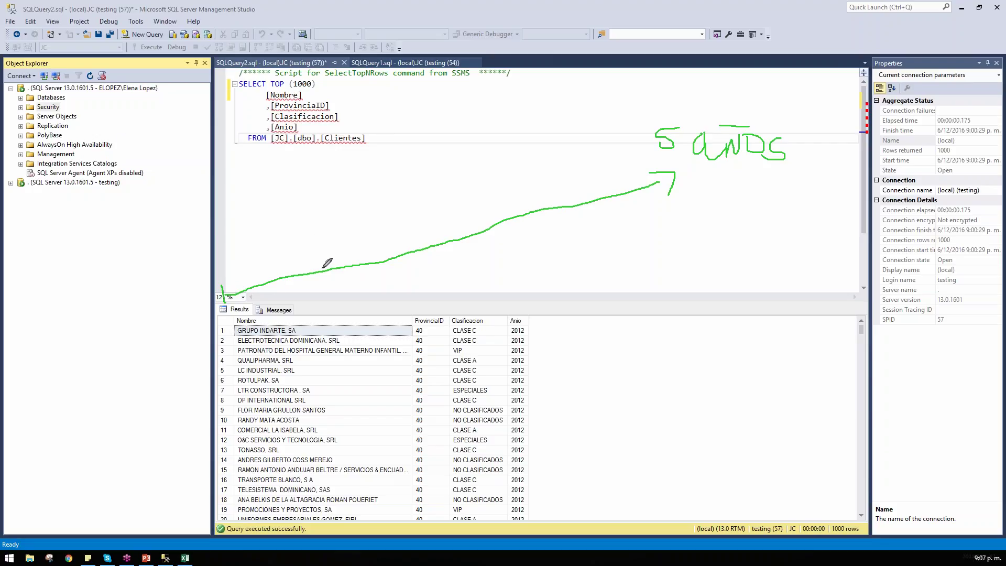
Step: Add tick marks along the arrow and at its head
drag(322, 269, 322, 283)
drag(450, 233, 450, 255)
drag(567, 195, 566, 215)
drag(659, 173, 659, 192)
Step: Draw a box around the '5 años' label and add a stroke beside the arrow
click(630, 111)
mouse_move(626, 123)
mouse_down()
mouse_move(623, 195)
mouse_move(795, 193)
mouse_up()
drag(628, 189, 800, 194)
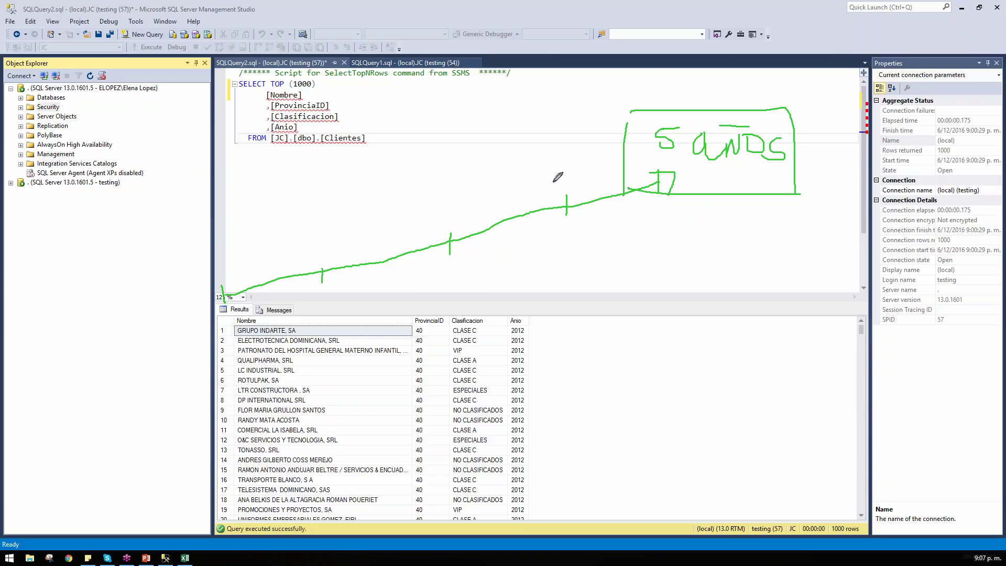
drag(559, 180, 613, 169)
Step: Write 'C|U' beneath the arrow and box it, then launch Chrome
mouse_move(525, 236)
mouse_down()
mouse_move(527, 255)
mouse_move(543, 270)
mouse_move(573, 239)
mouse_up()
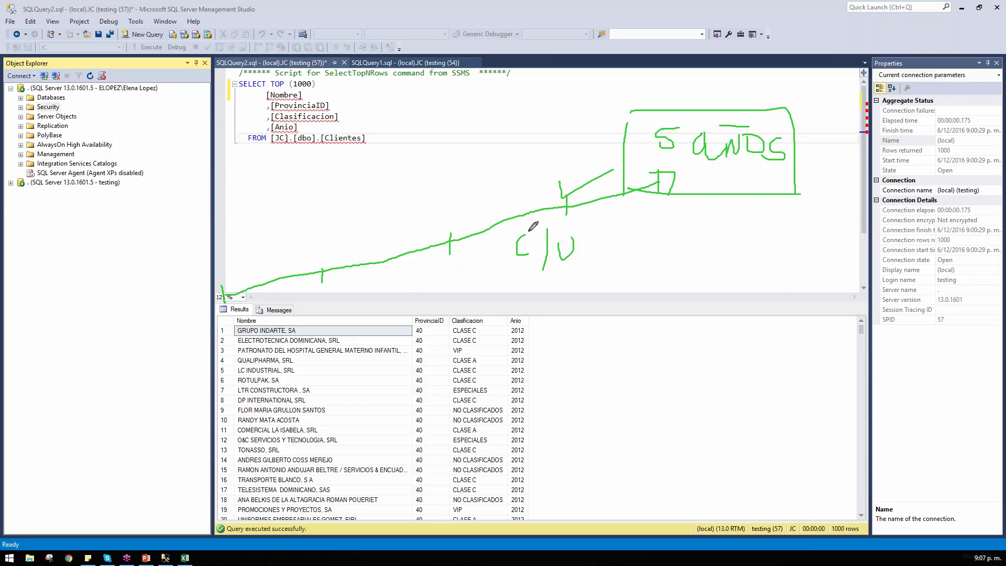
click(583, 256)
drag(501, 222, 607, 279)
mouse_move(500, 223)
mouse_down()
mouse_move(495, 286)
mouse_move(626, 288)
mouse_up()
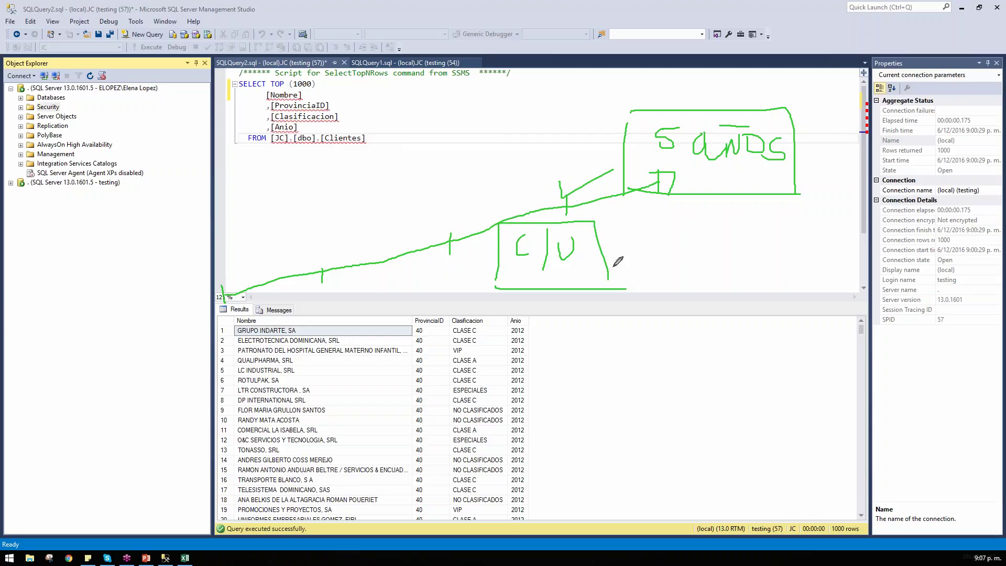
mouse_move(510, 224)
mouse_down()
mouse_move(628, 225)
mouse_move(625, 290)
mouse_move(515, 265)
mouse_move(659, 290)
mouse_up()
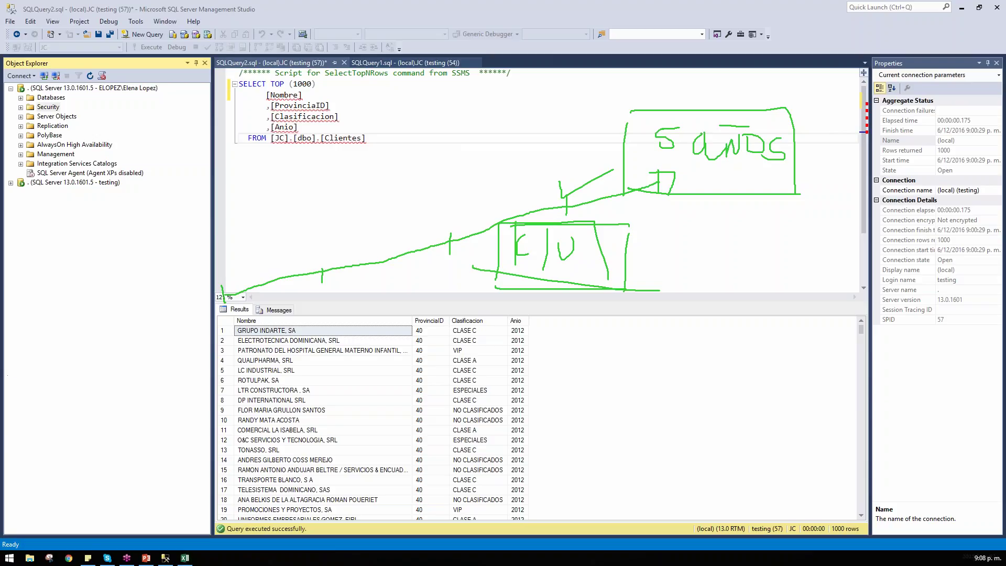
click(68, 558)
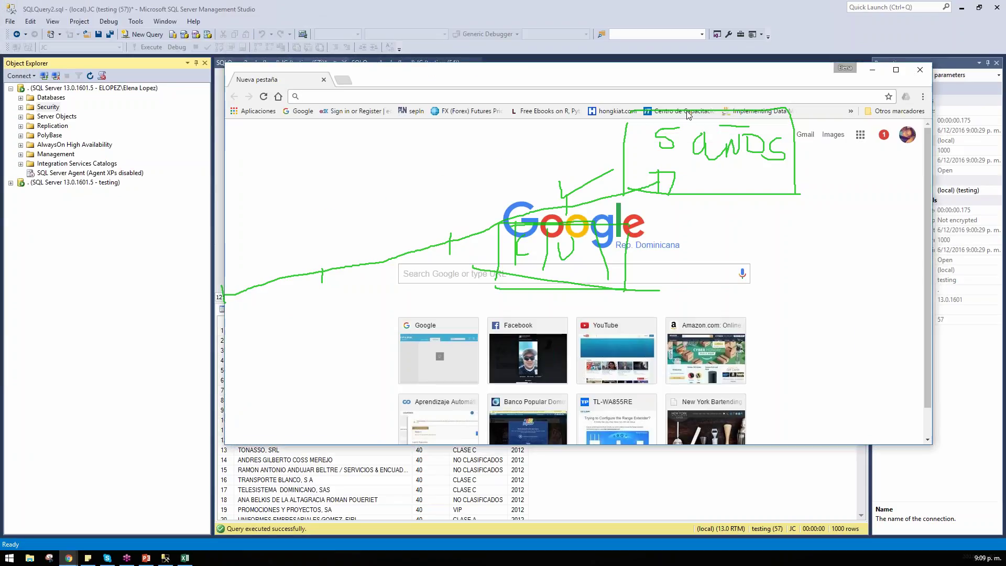
Step: Search google.com.do for 'sql server database suspect mode' and maximize the Chrome window
text(www.google.com.do)
key(Return)
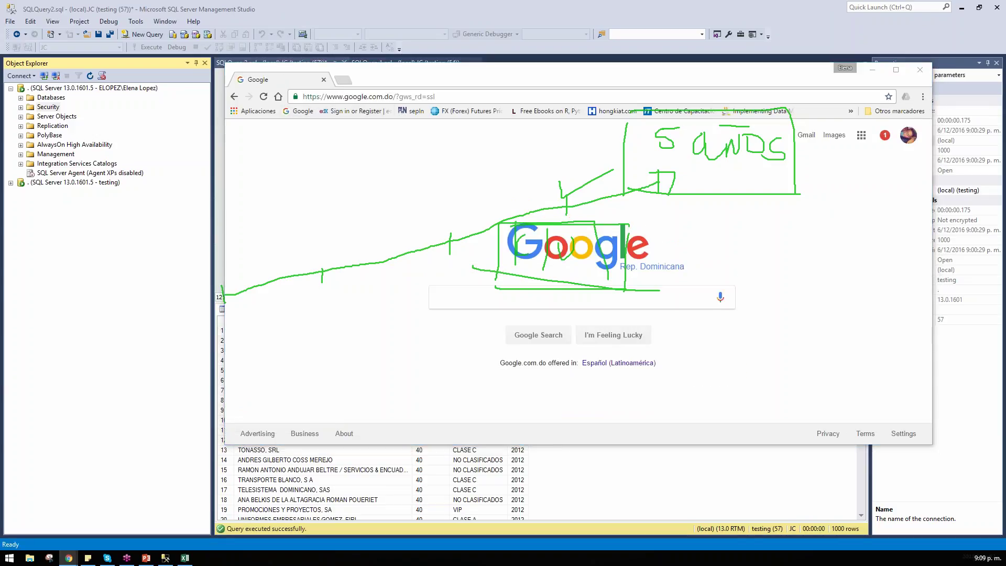
key(Escape)
click(470, 301)
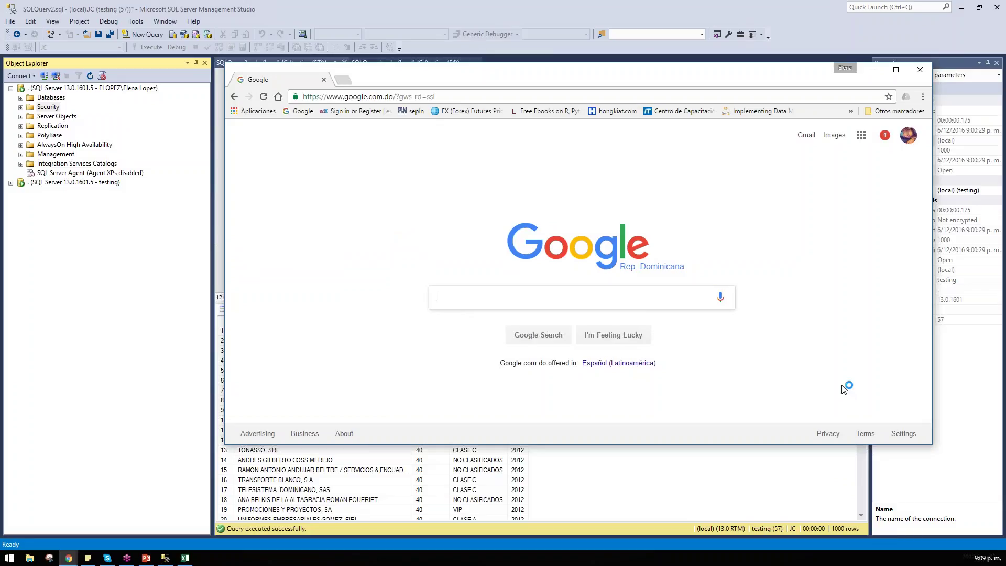
text(sql server dat)
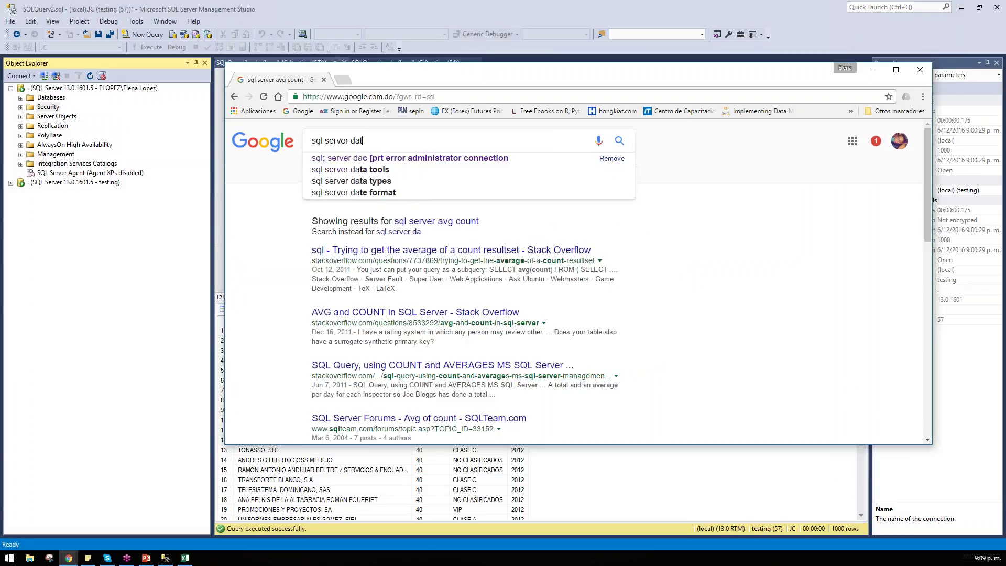
text(abase )
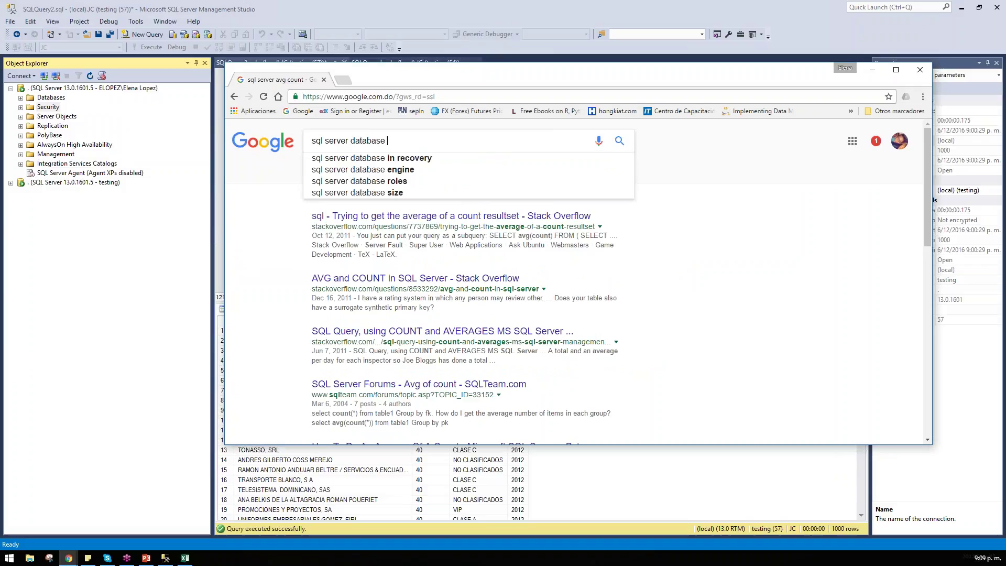
text(susp)
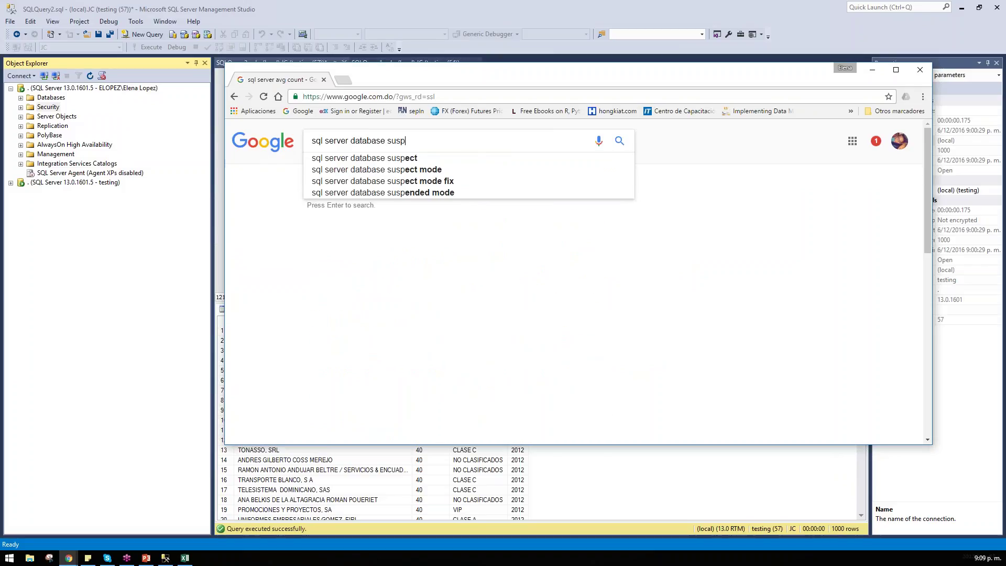
text(ect mode)
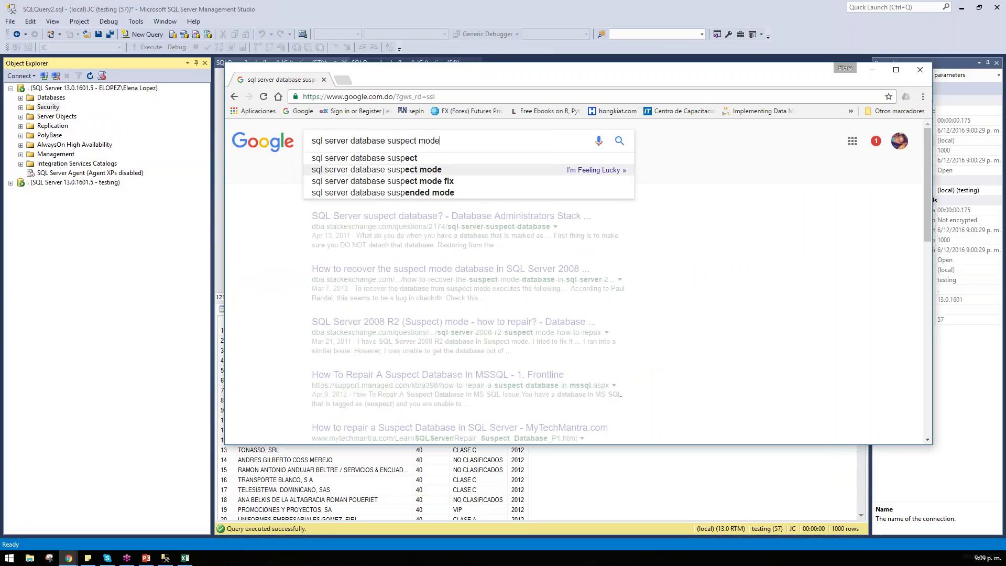
key(Return)
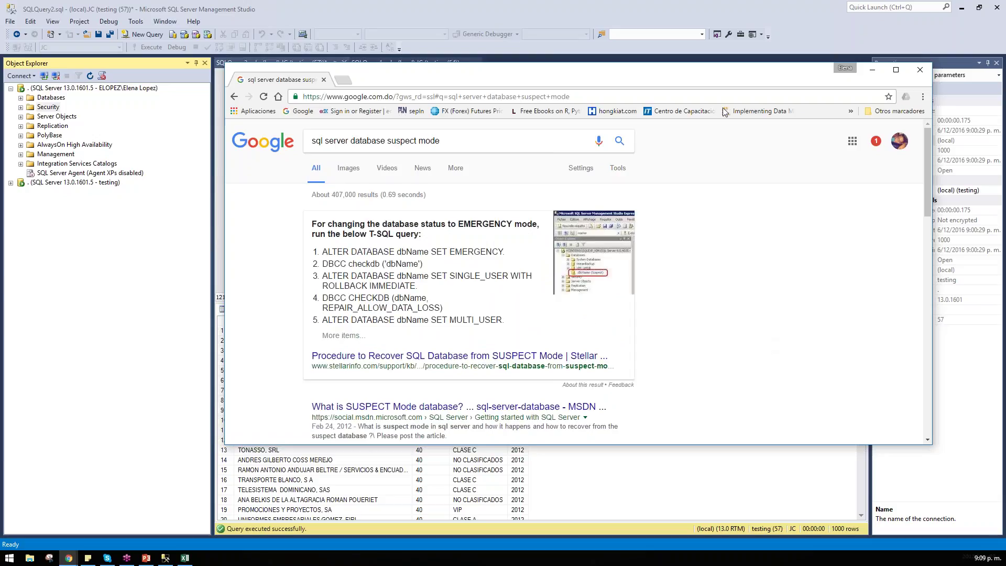
double_click(763, 83)
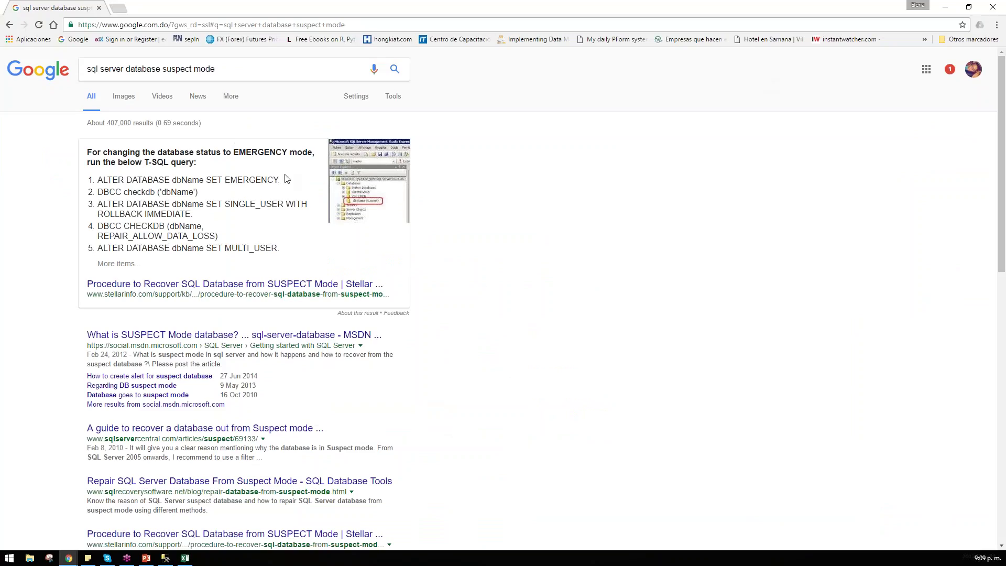
Step: Limit the results to the past 24 hours and page between the first two result pages
click(397, 99)
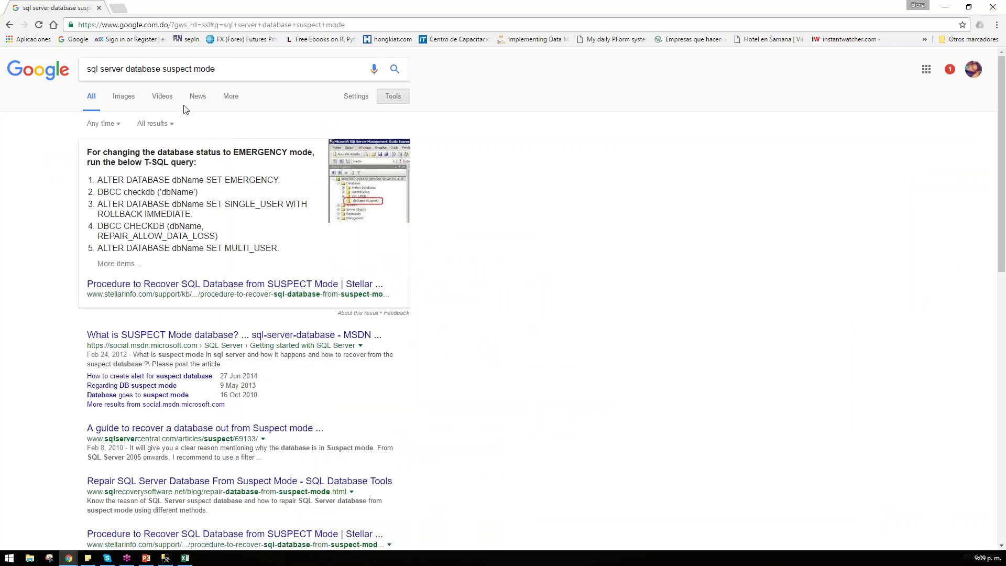
click(154, 124)
click(104, 125)
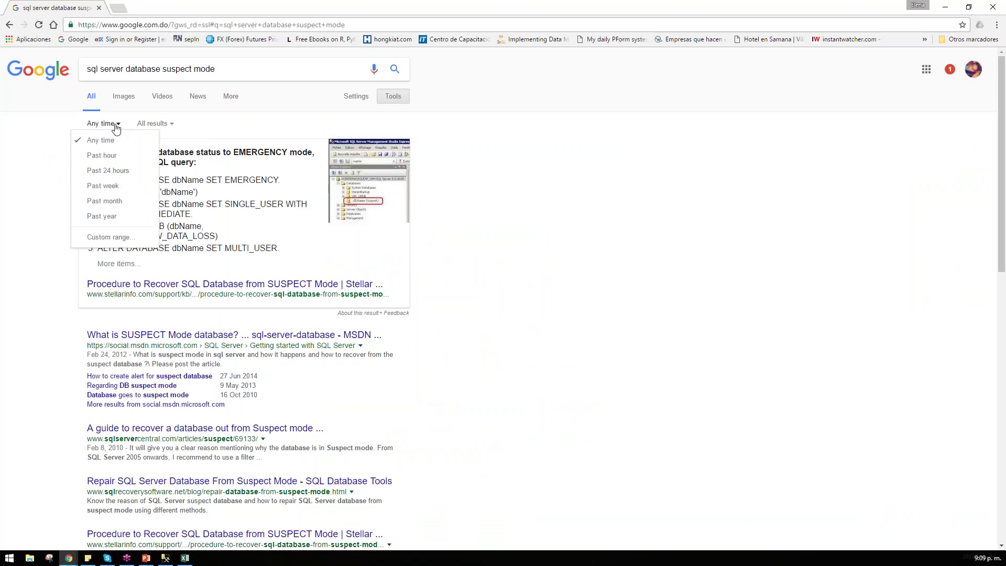
click(121, 170)
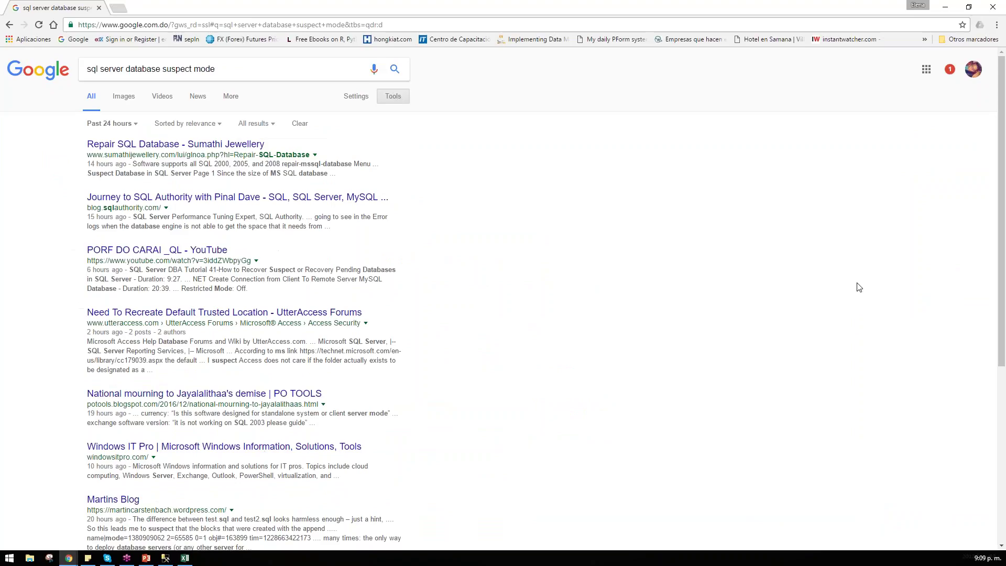
scroll(794, 274, down, 5)
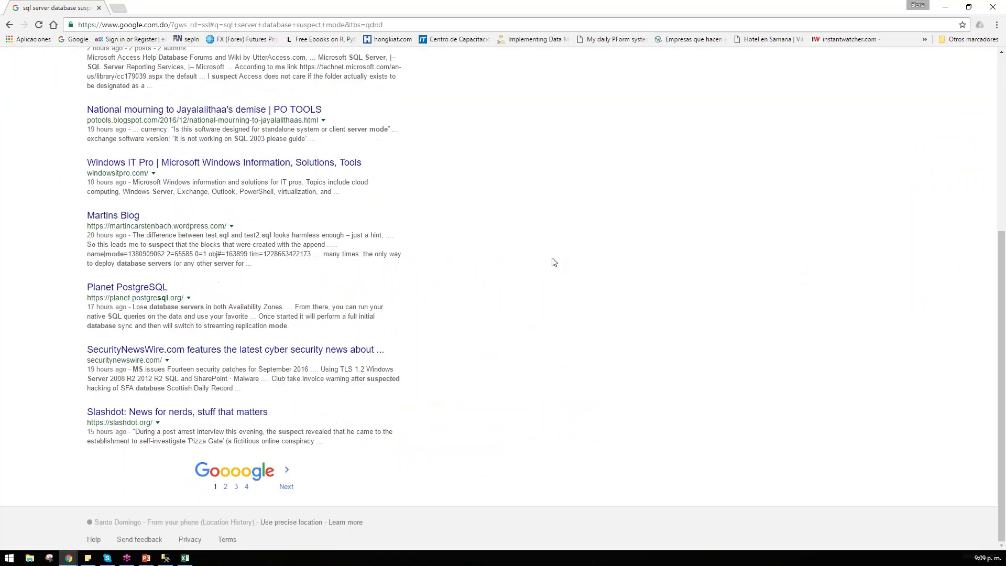
click(286, 487)
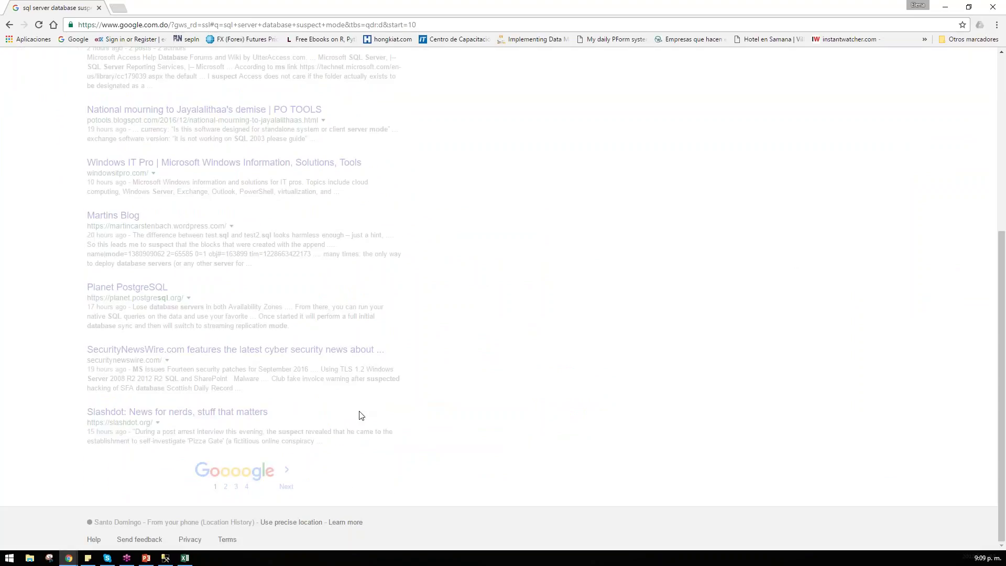
scroll(465, 367, down, 7)
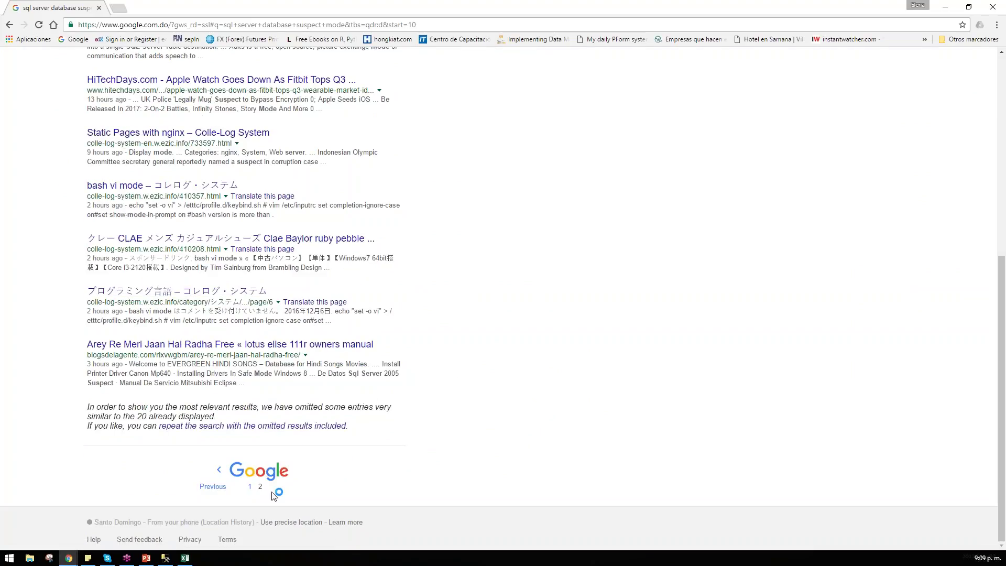
click(213, 492)
scroll(333, 431, down, 6)
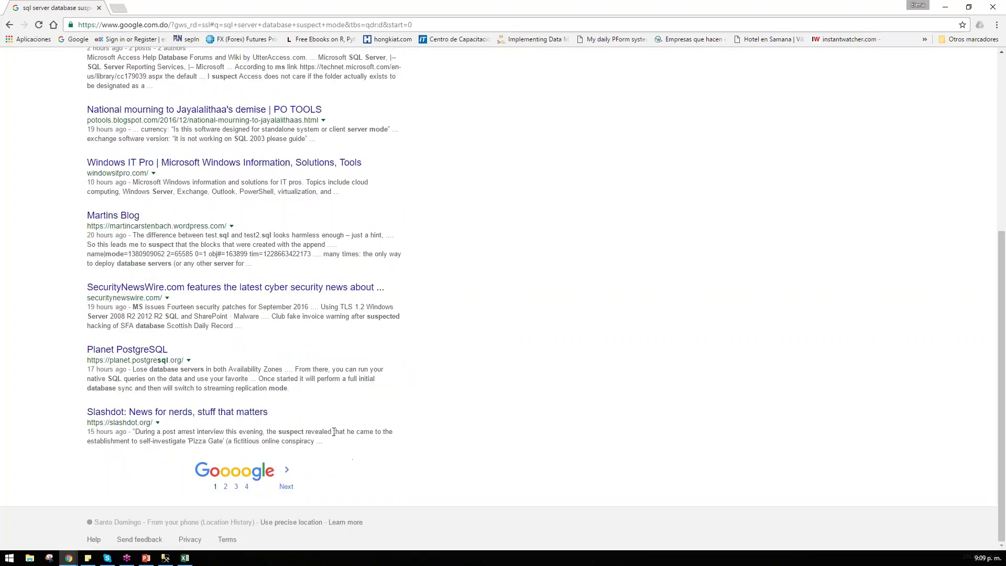
click(225, 486)
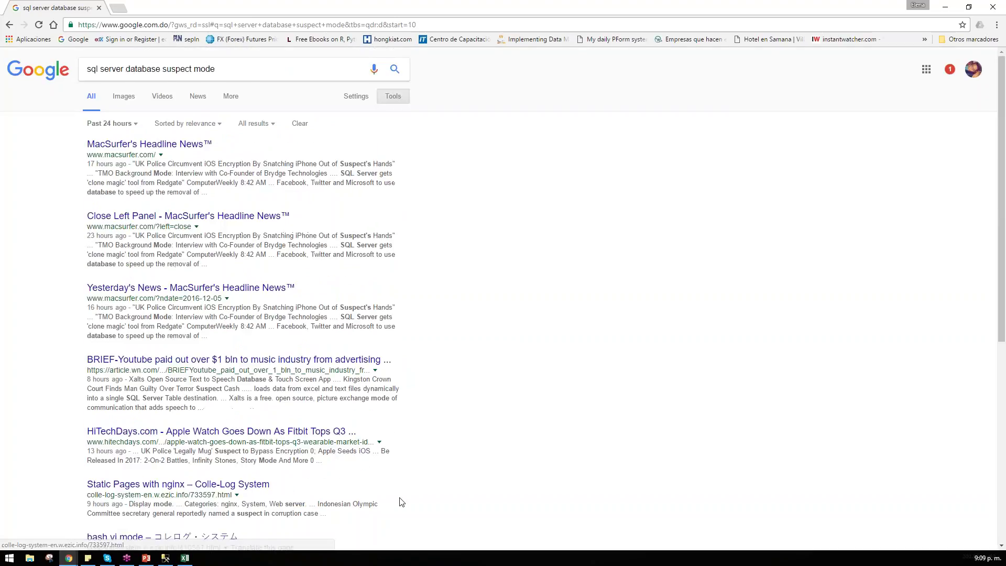
scroll(396, 495, down, 10)
click(214, 488)
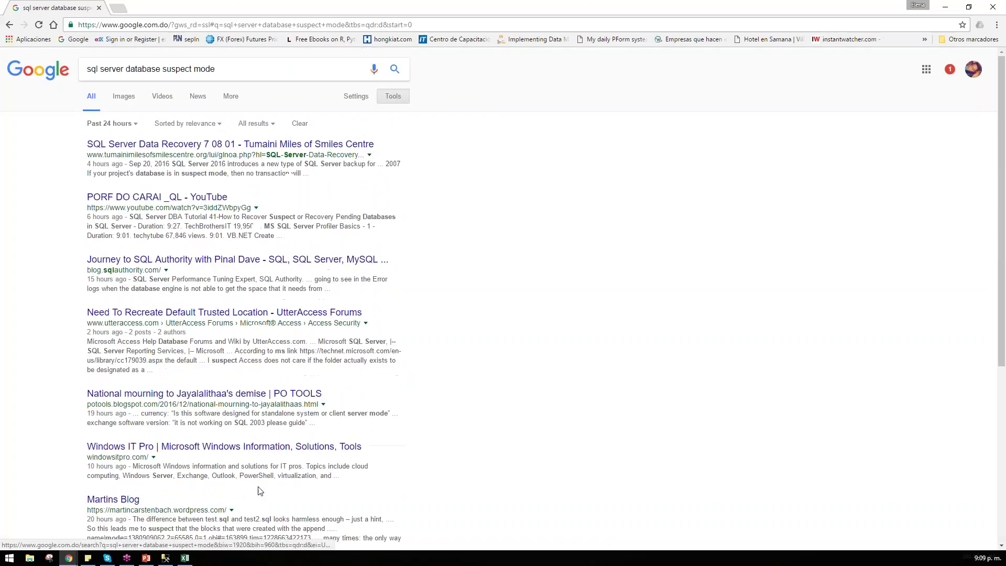
scroll(472, 382, down, 5)
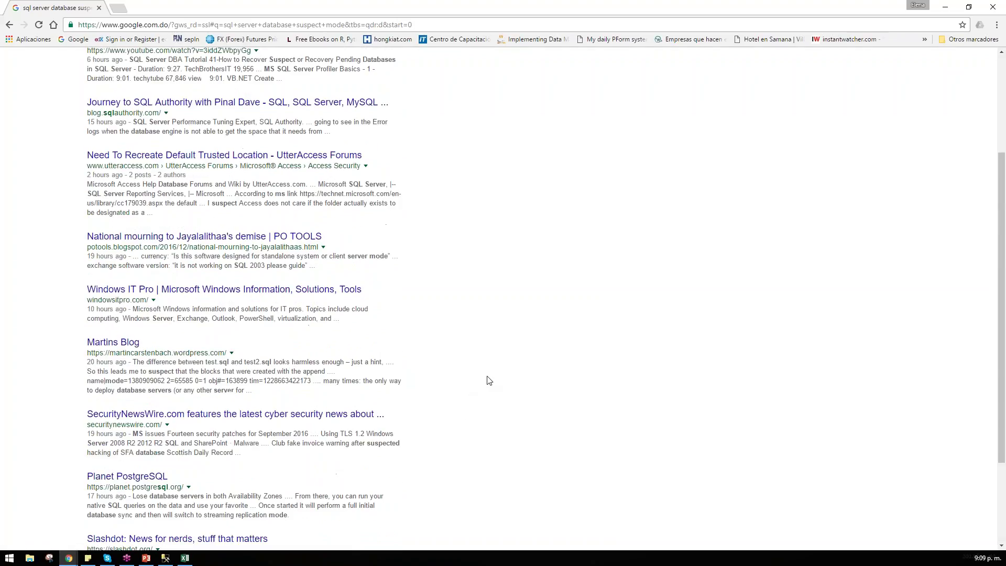
scroll(470, 356, up, 5)
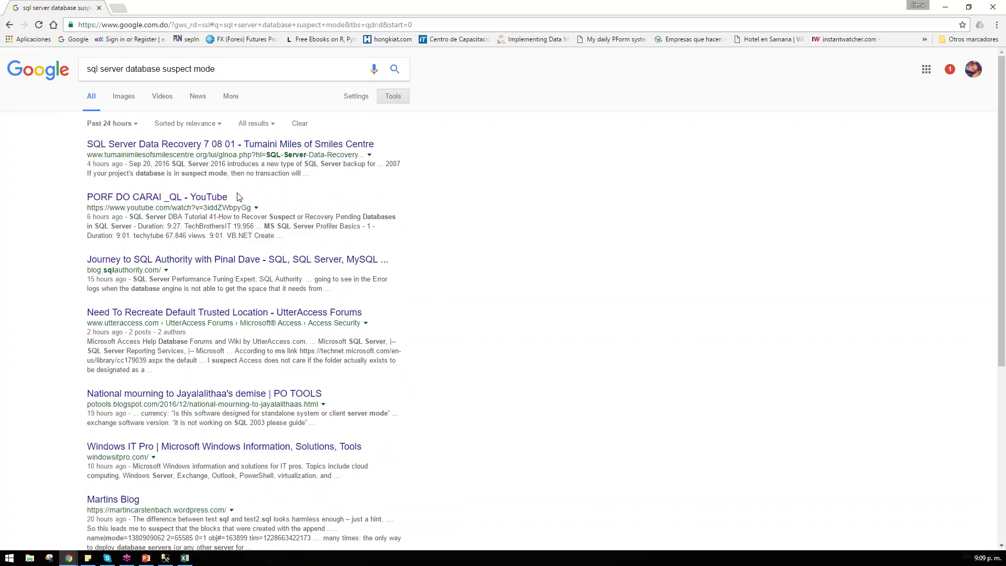
Step: Select 'suspect mode' in the query, then view the Journey to SQL Authority result and return
double_click(177, 69)
key(End)
drag(163, 69, 265, 67)
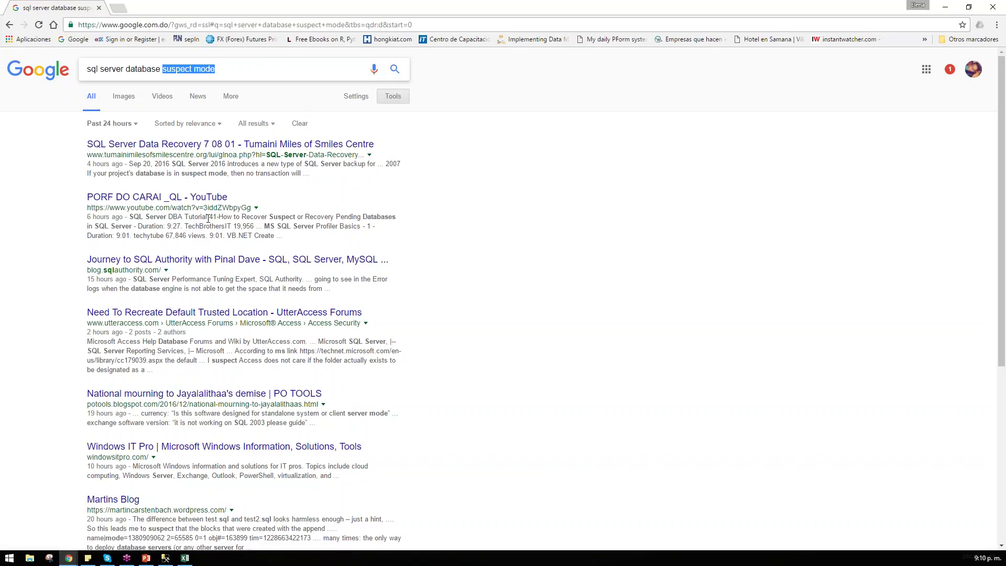
click(224, 255)
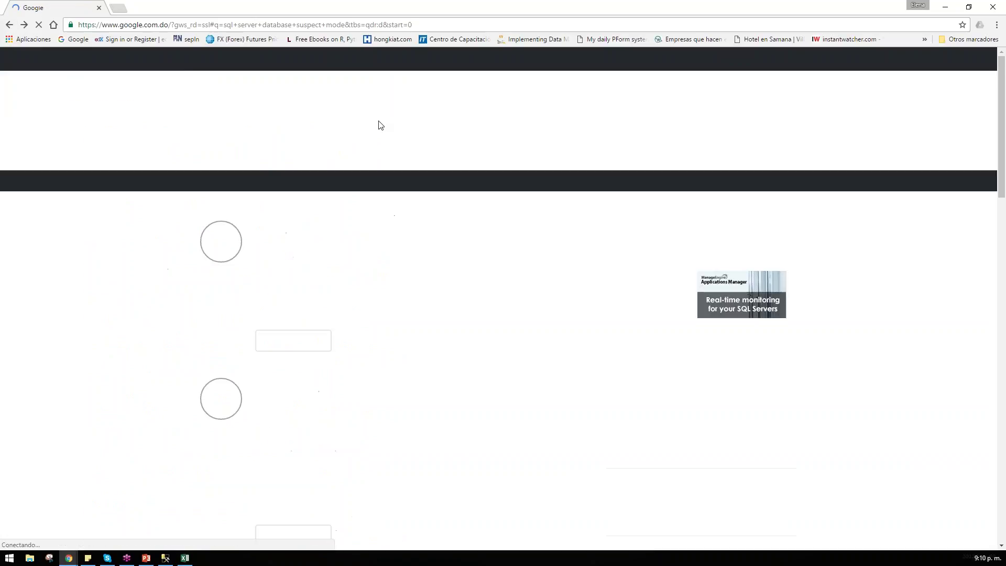
key(alt+Left)
Step: Change the time filter to Past month and open the SharePoint suspect-mode databases thread
scroll(383, 264, down, 1)
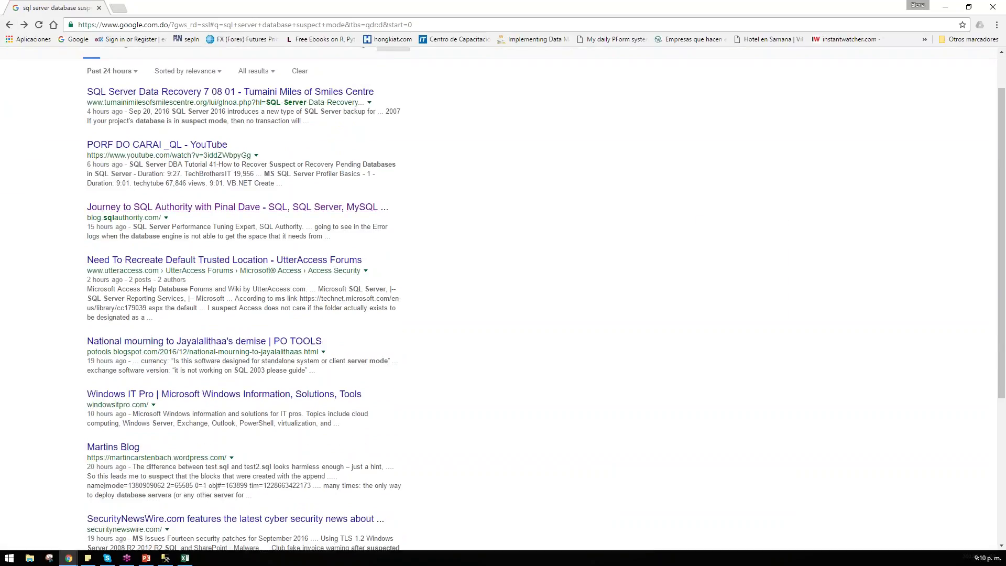
scroll(449, 400, down, 3)
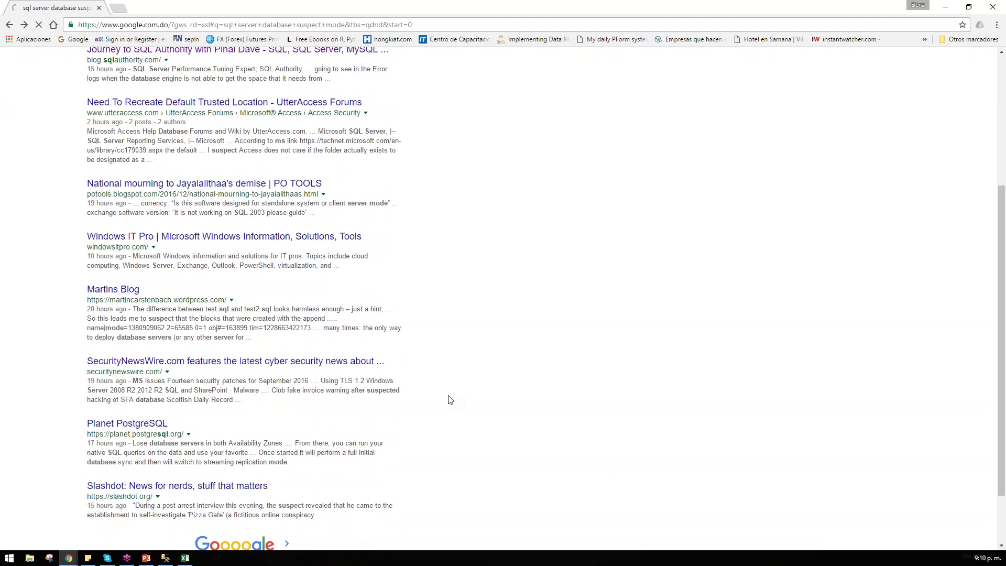
scroll(207, 304, up, 1)
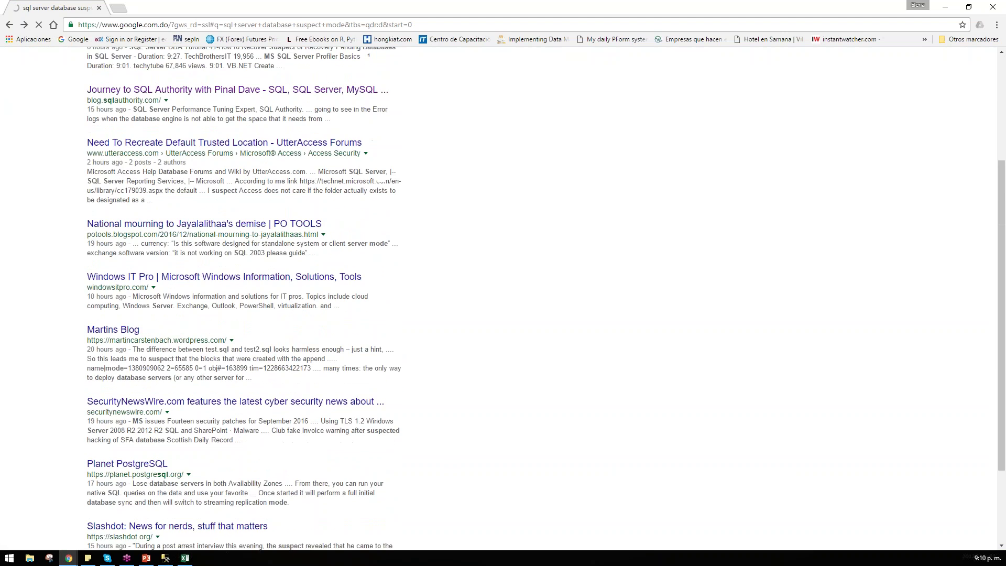
scroll(243, 304, down, 1)
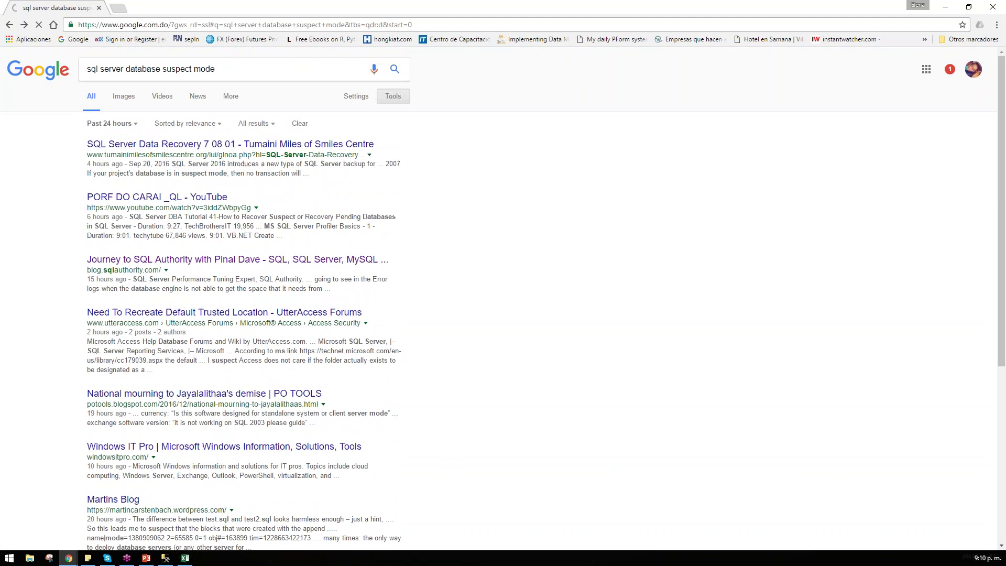
click(110, 123)
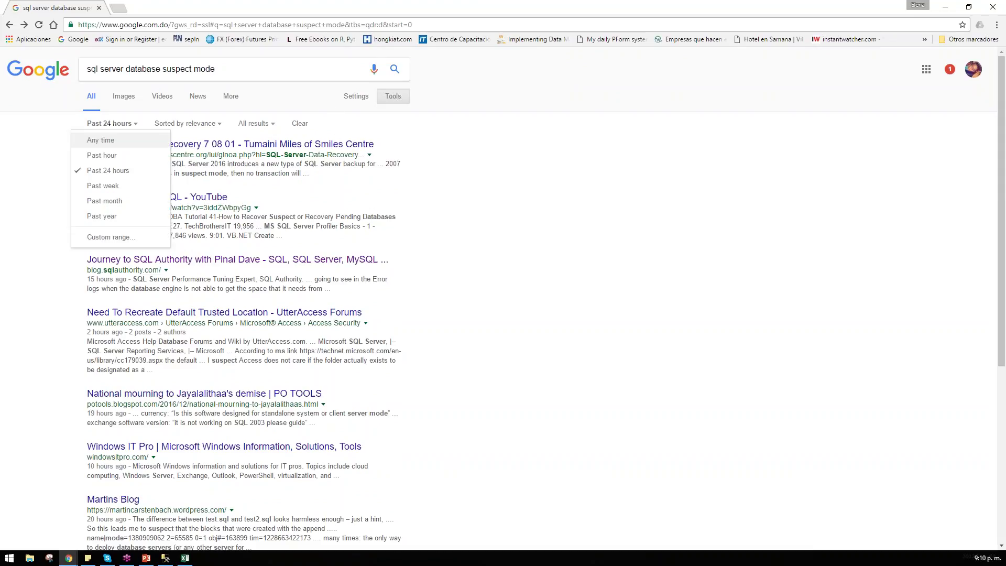
click(106, 200)
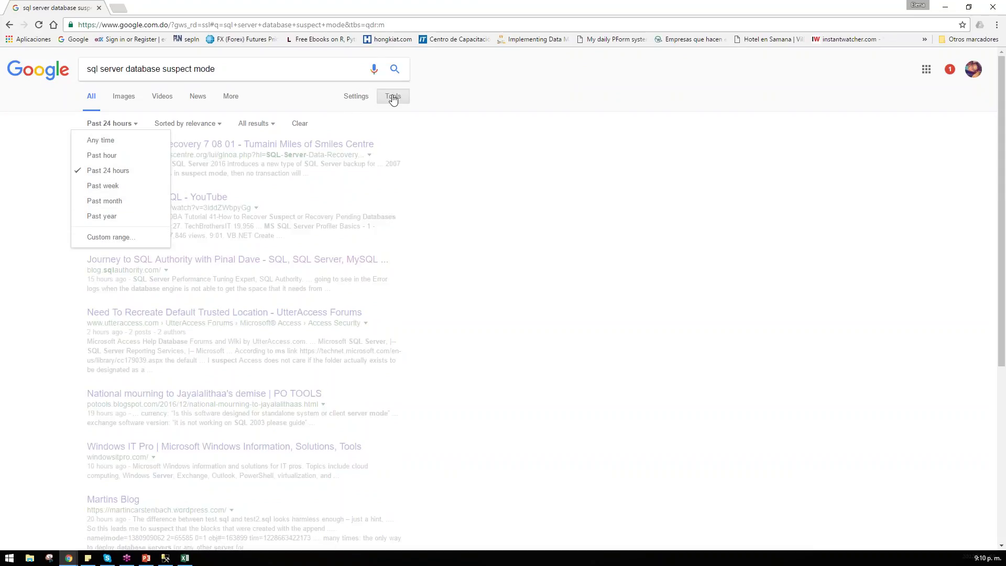
click(256, 69)
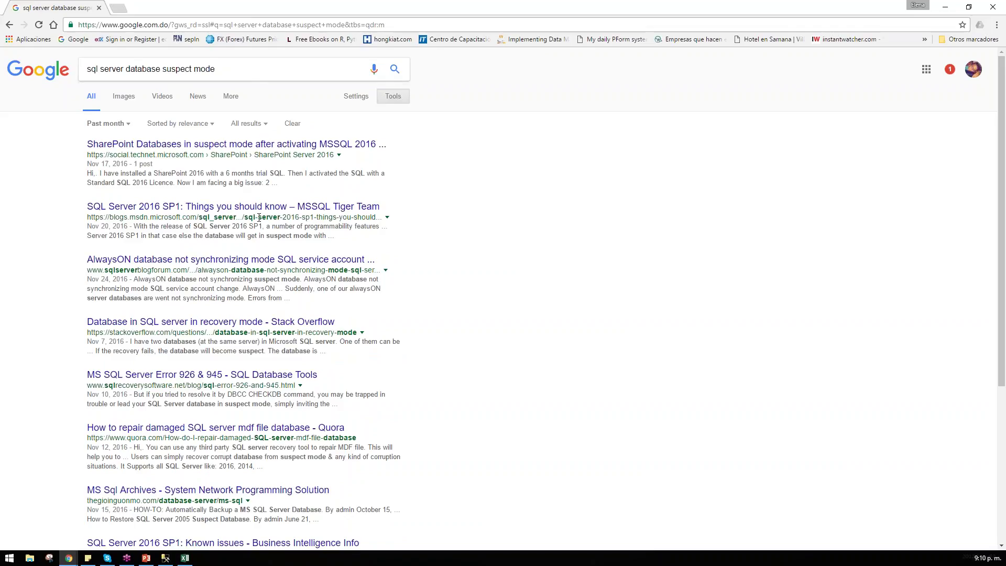
click(301, 149)
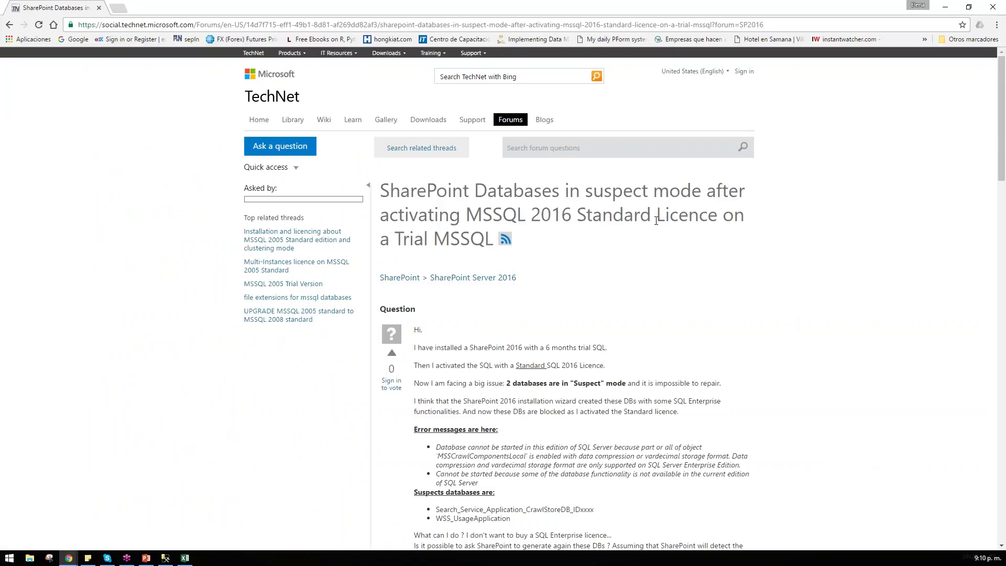
Step: Scroll down the TechNet thread to read the question and the DBCC repair reply
drag(512, 190, 609, 215)
scroll(563, 336, down, 7)
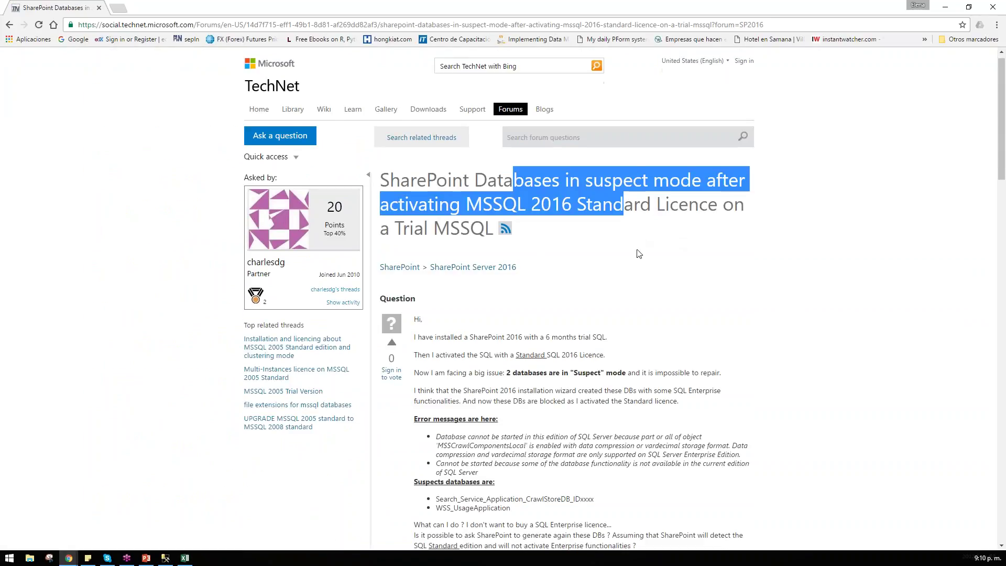
scroll(642, 247, down, 2)
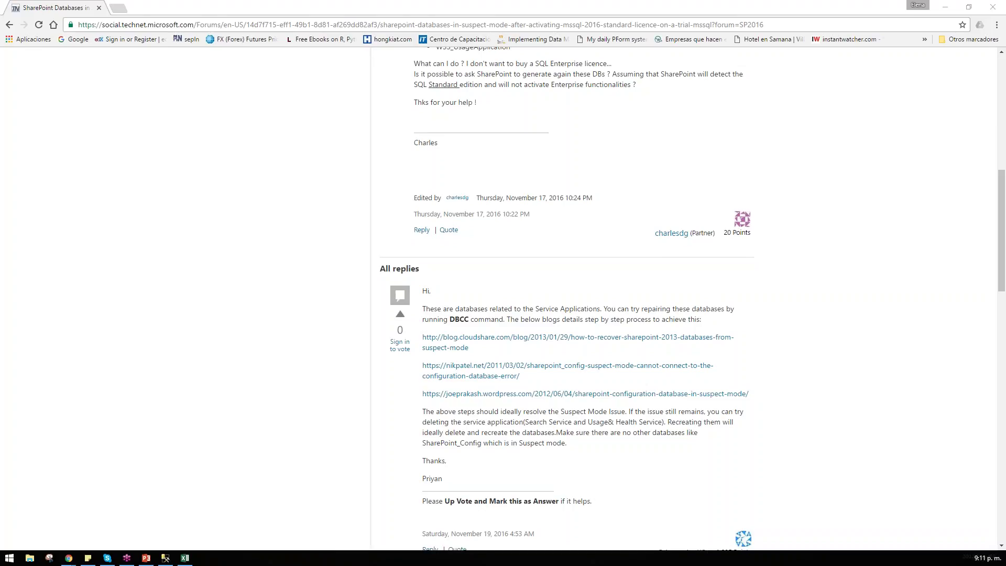
Step: Search Google for 'wait type lck_m_s' and open the sys.dm_os_wait_stats result in a new tab
click(9, 25)
scroll(449, 330, down, 3)
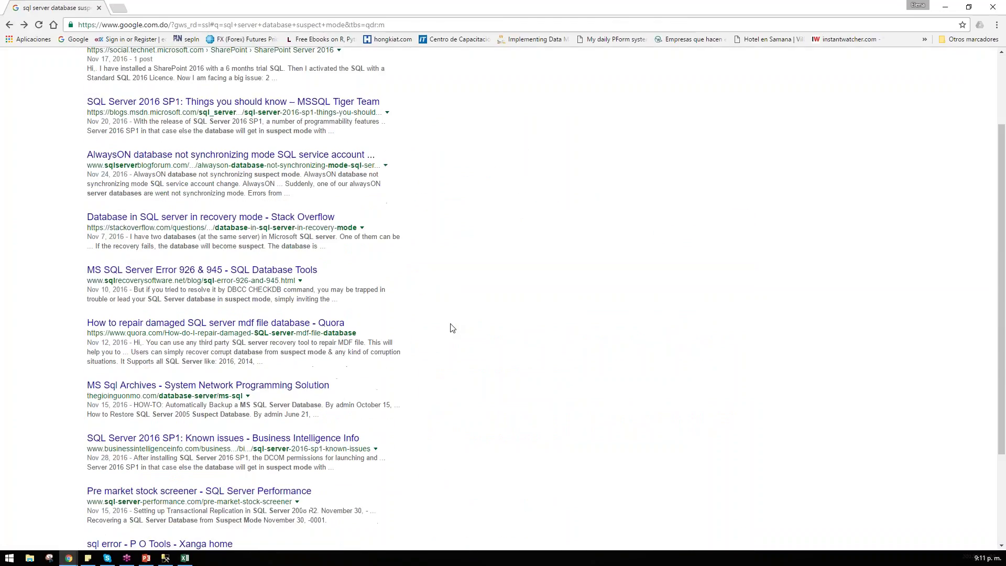
scroll(449, 328, up, 3)
key(ctrl+a)
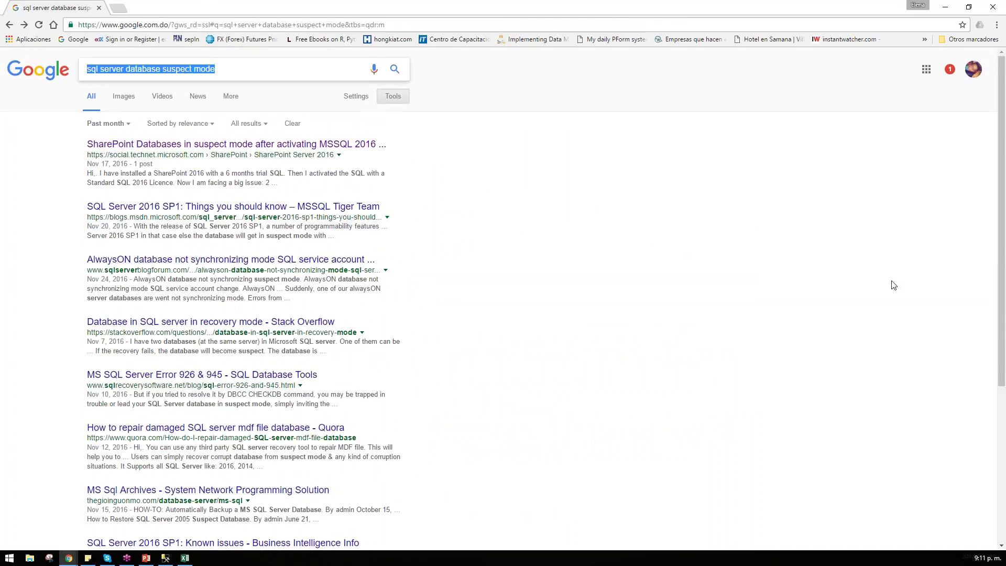
text(wait t)
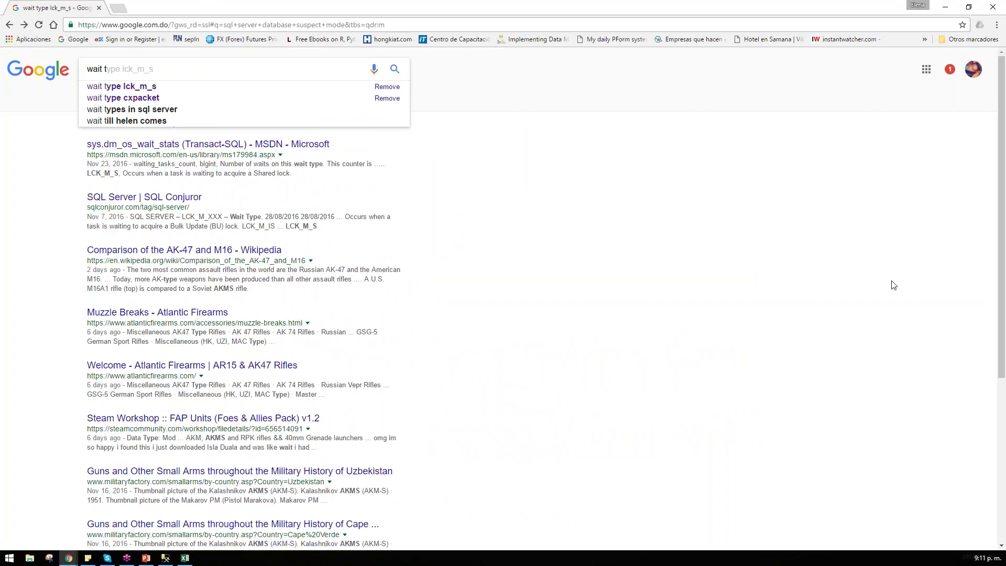
key(Down)
key(Return)
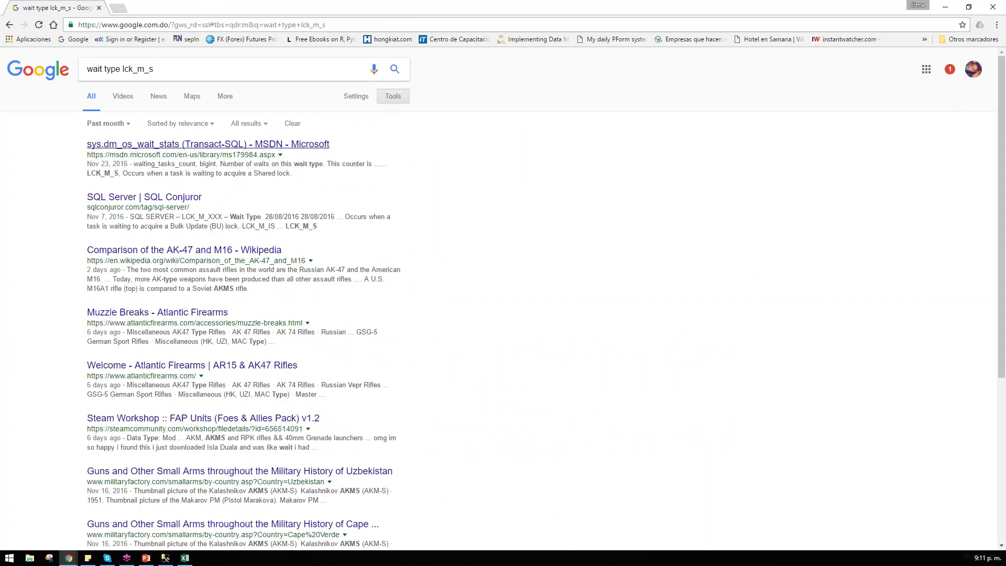
click(244, 149)
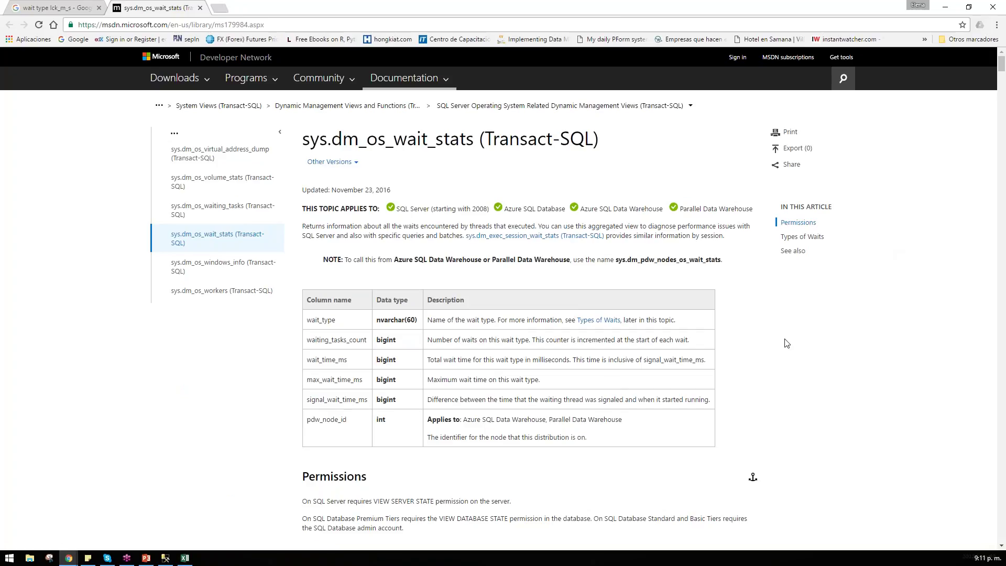
Step: Select the sys.dm_os_wait_stats article title, then minimize Chrome to reveal Management Studio
drag(308, 139, 635, 142)
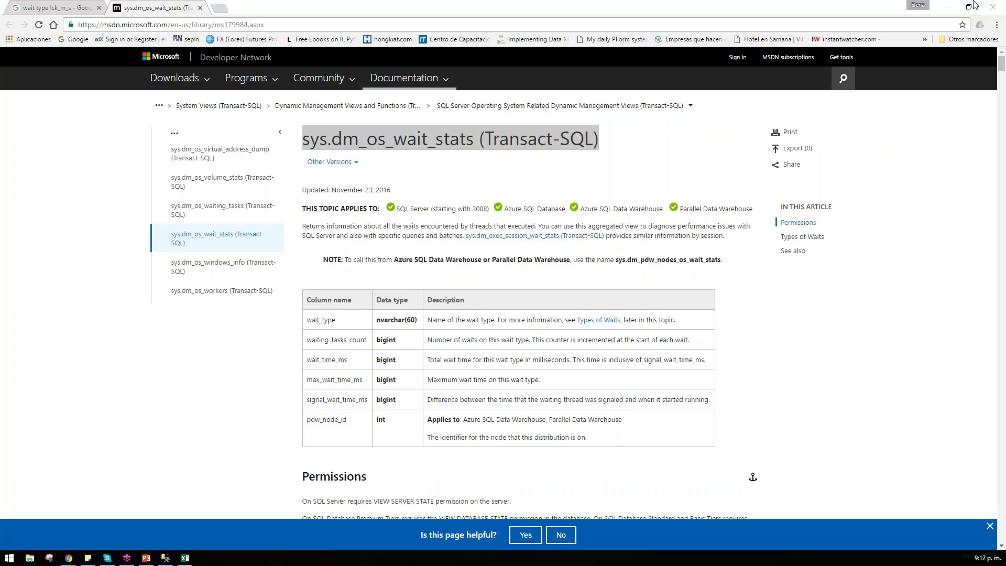
click(946, 9)
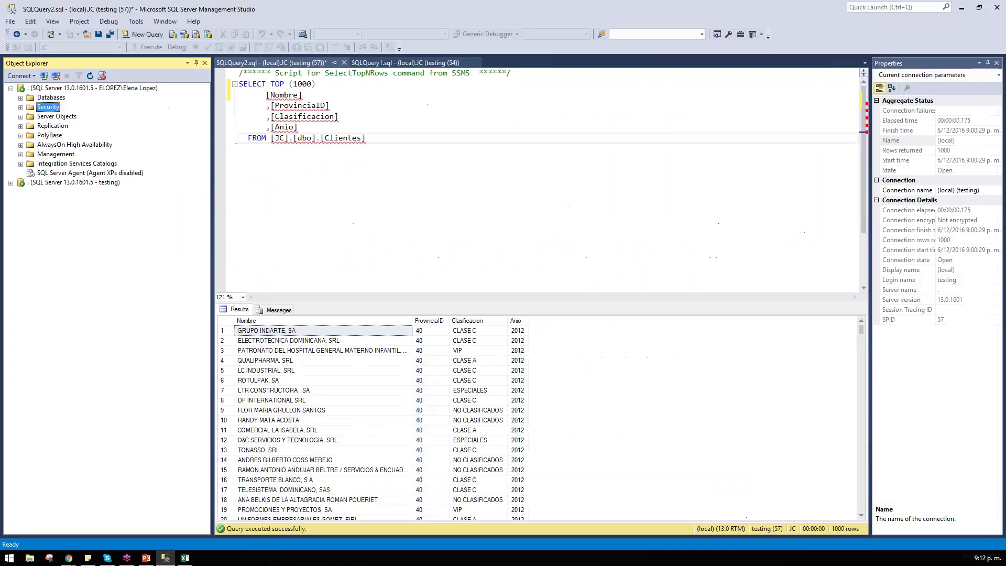
Step: Expand the Databases node and browse ClaseOnline's Reports menu without running a report
double_click(44, 107)
double_click(46, 107)
click(47, 98)
double_click(48, 98)
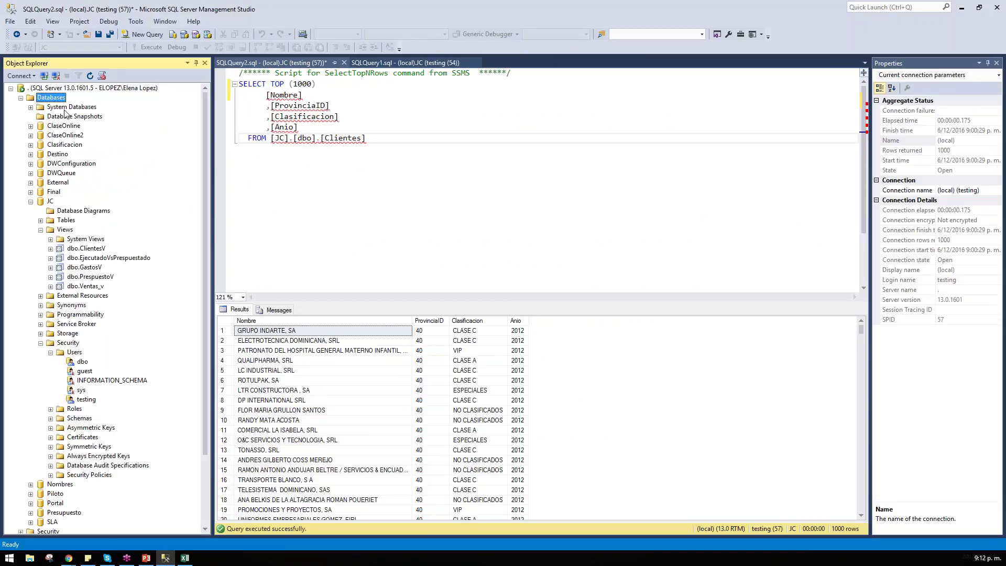
right_click(65, 126)
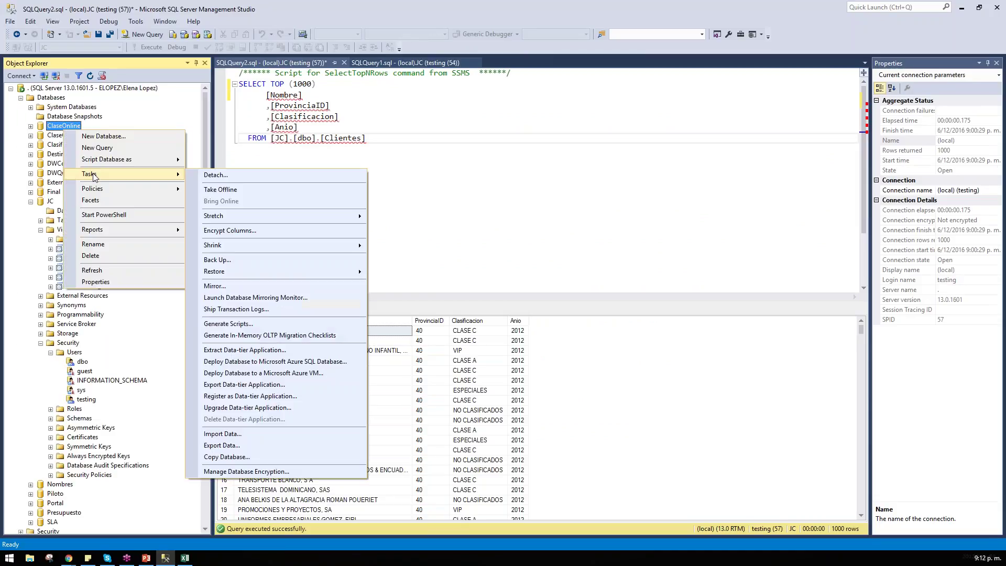
mouse_move(102, 232)
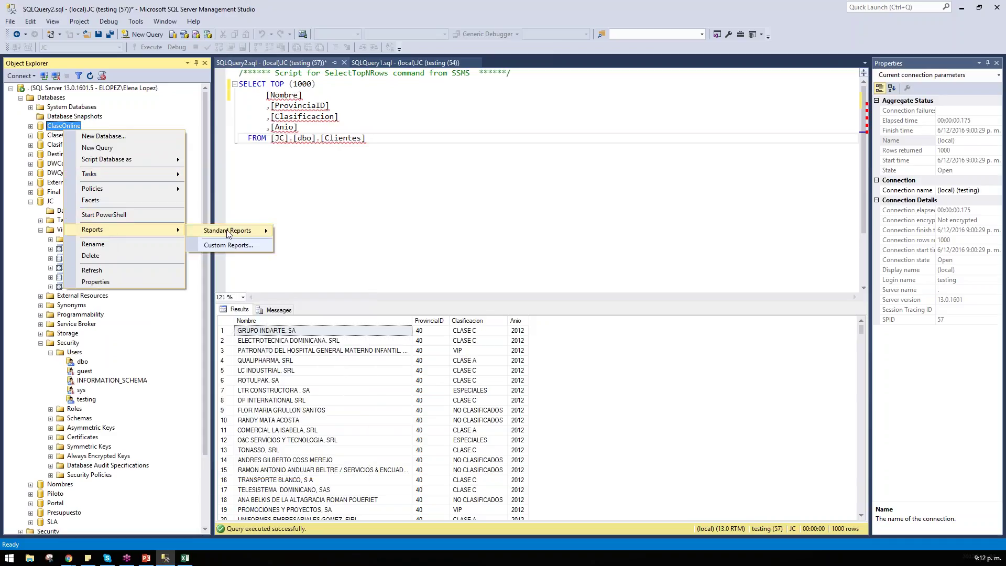
mouse_move(230, 231)
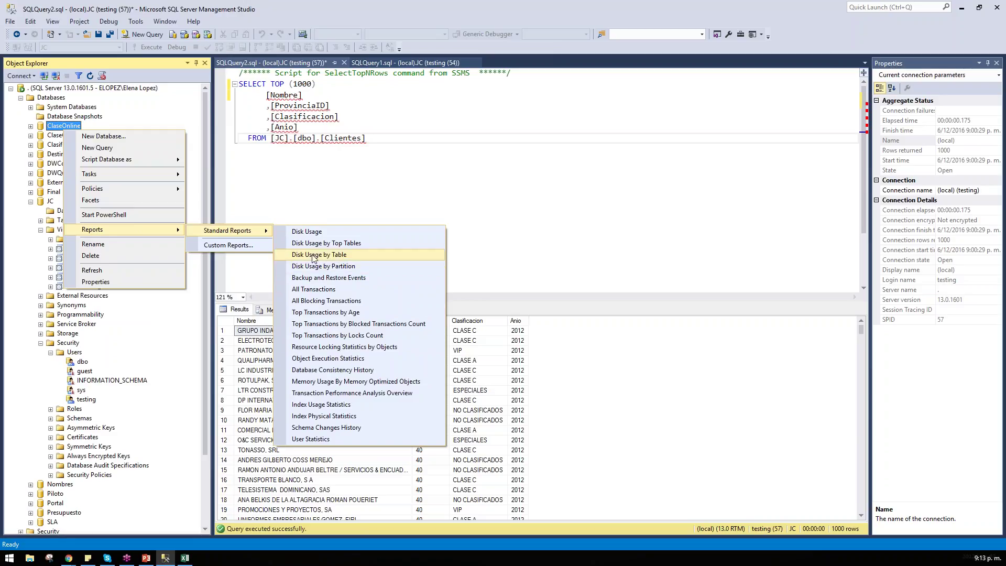
key(Escape)
Step: Run the Disk Usage by Table standard report for the JC database
right_click(47, 202)
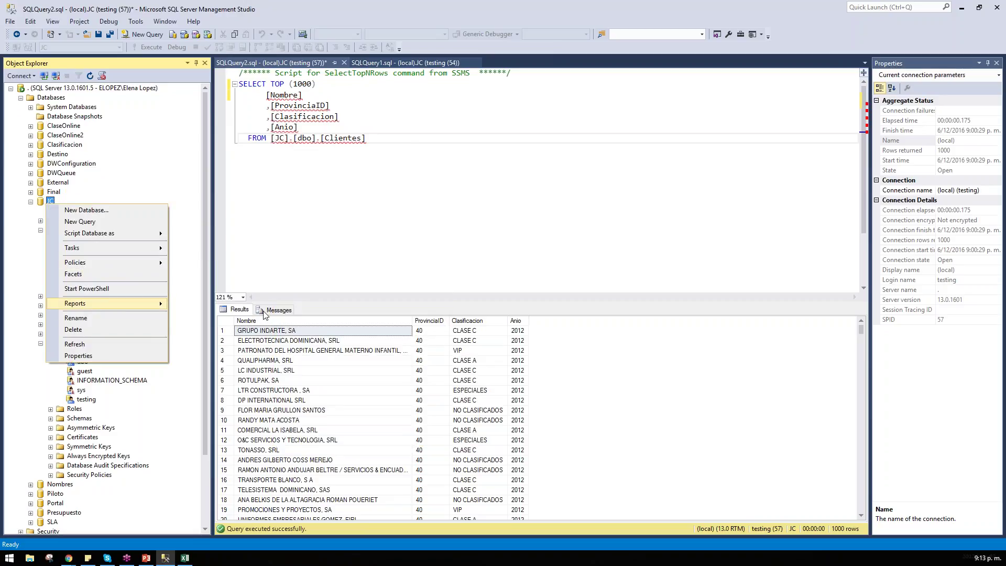
mouse_move(90, 305)
mouse_move(244, 307)
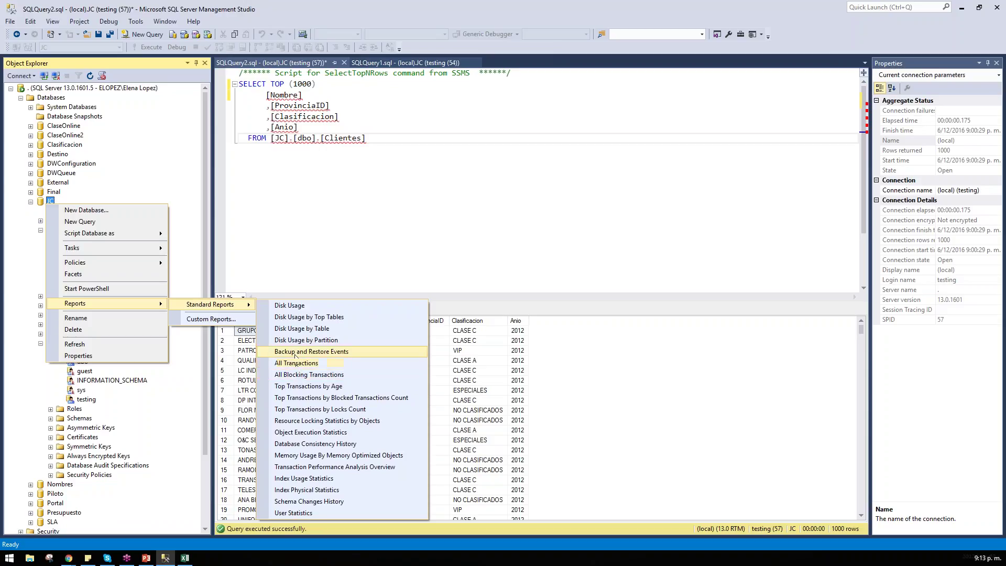
click(311, 330)
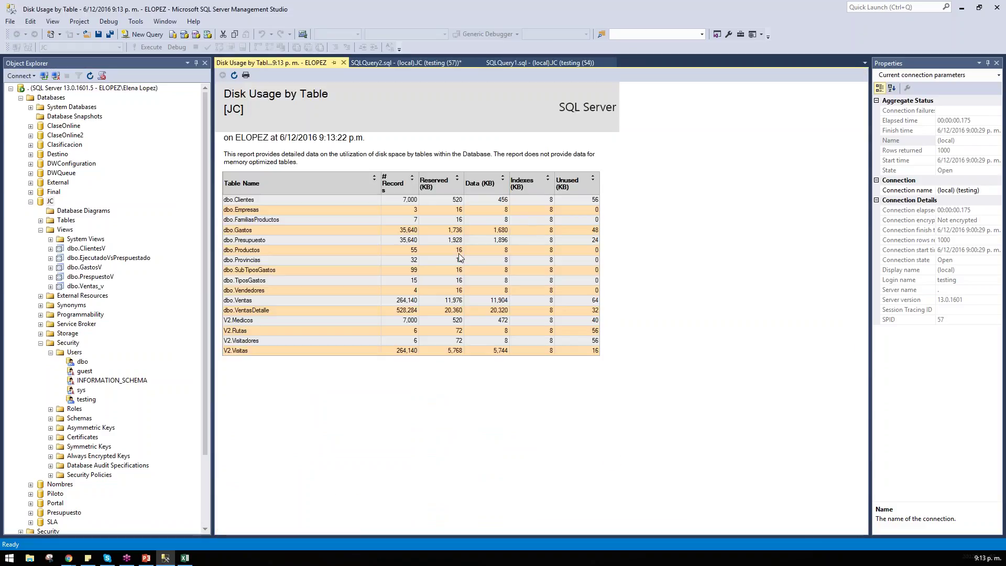
Step: Review the report's print and export options, then close the menu without exporting
right_click(442, 217)
mouse_move(503, 262)
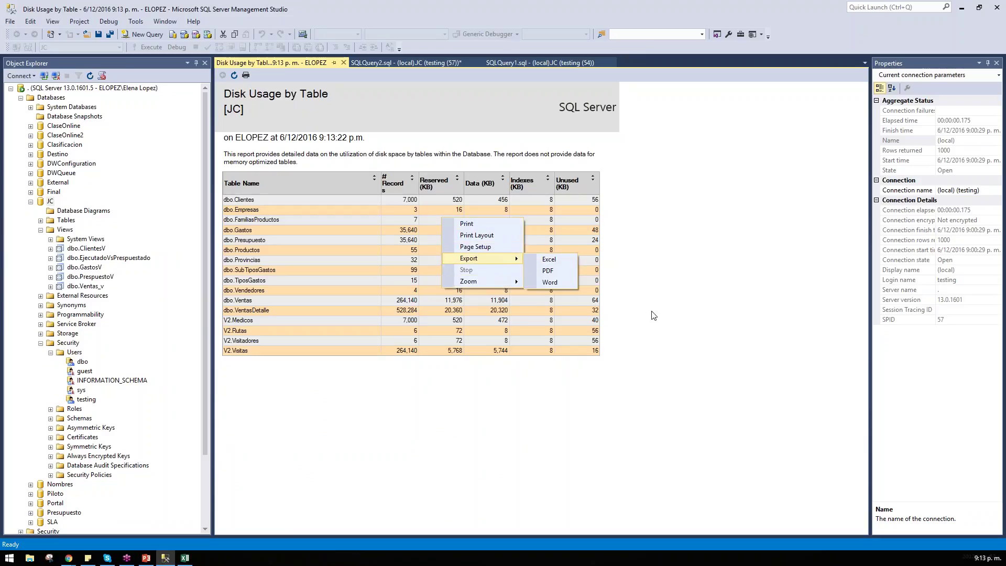
click(699, 224)
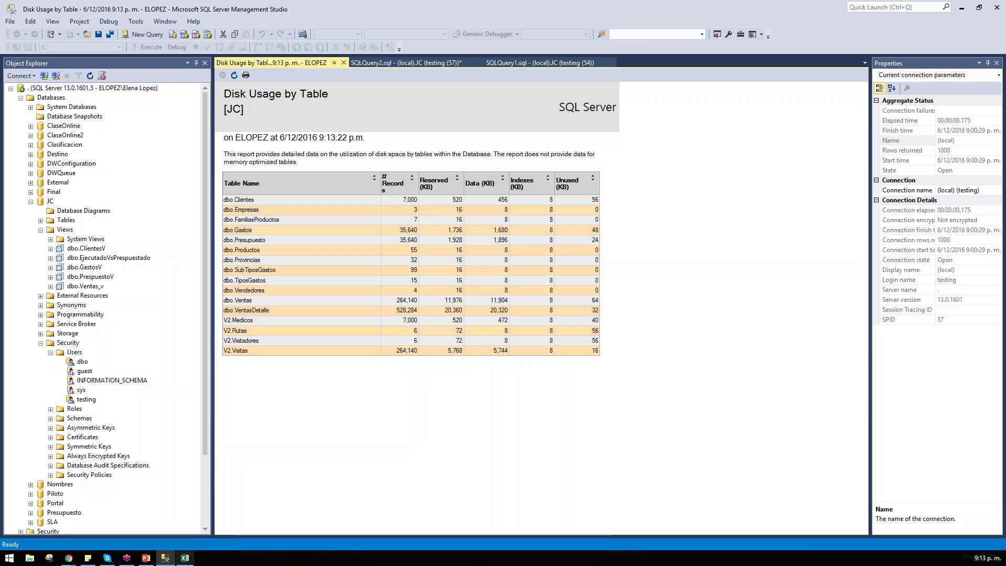
Step: Bring up Excel's Book1 in a smaller window positioned over the report
click(184, 558)
double_click(432, 5)
drag(432, 37, 436, 269)
click(293, 410)
scroll(294, 410, down, 5)
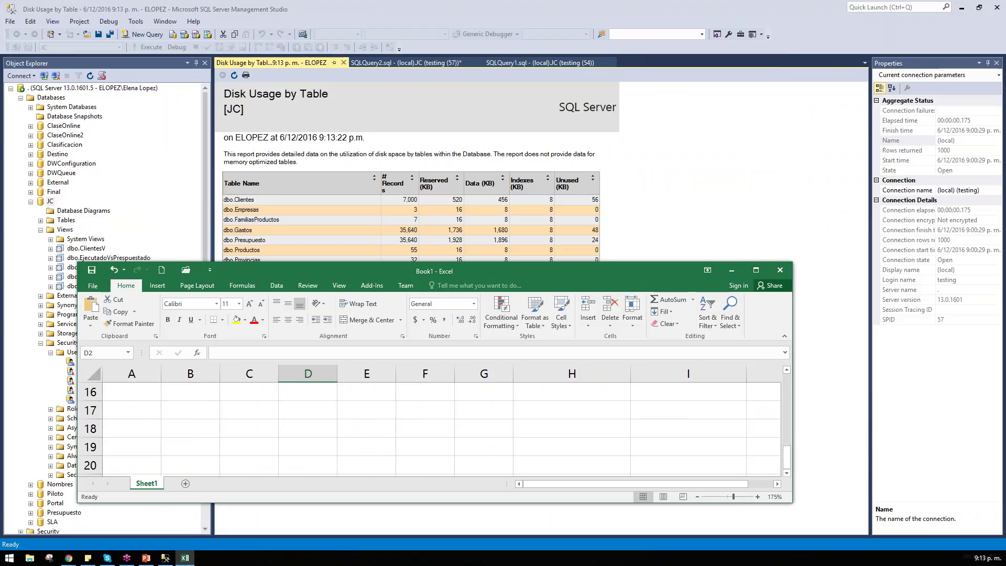
Step: Enter 2020 in cell D17, correcting the mistyped digits
click(314, 392)
key(Down)
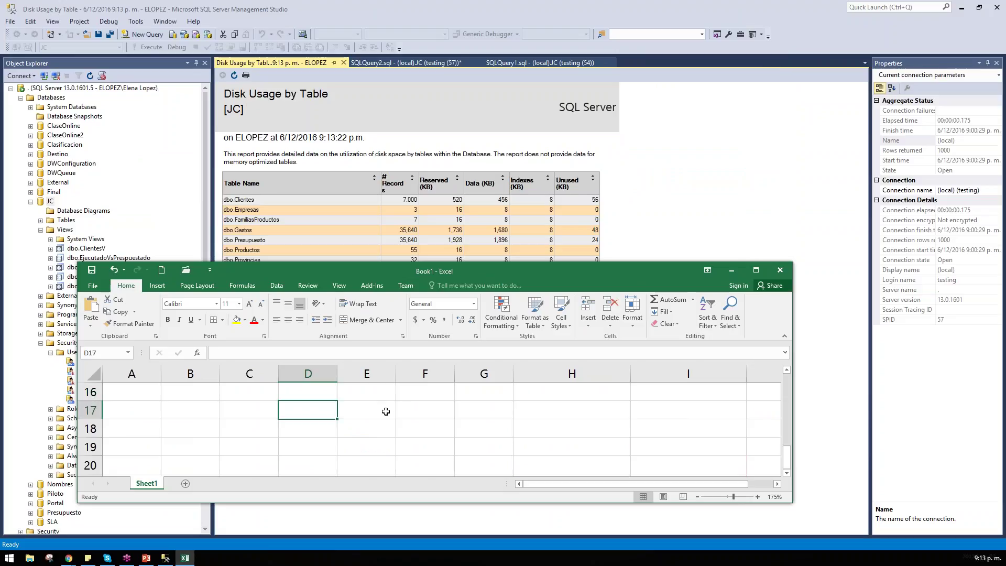
text(220)
key(BackSpace)
key(BackSpace)
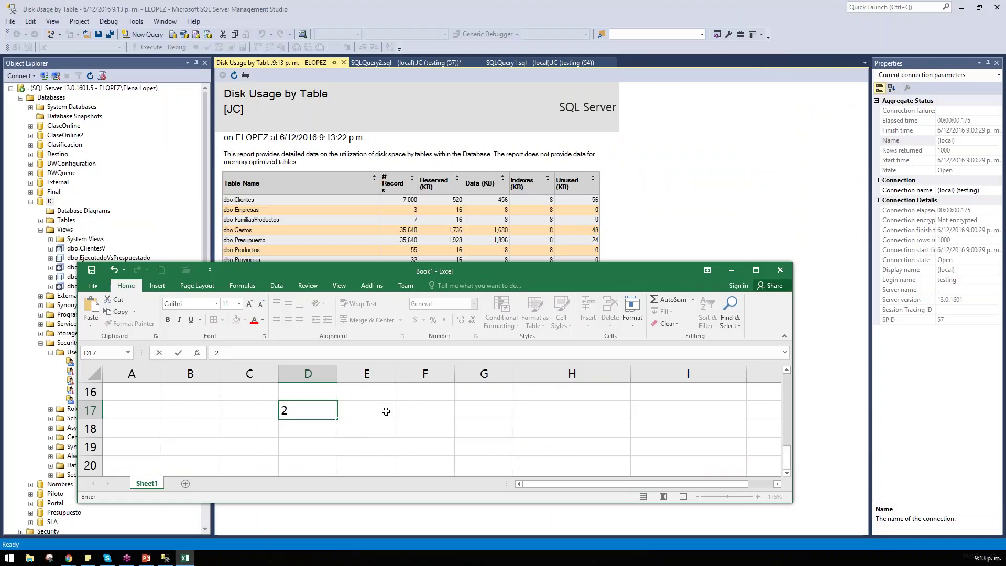
text(002)
key(BackSpace)
key(BackSpace)
text(20)
key(Tab)
Step: Enter 1000000 in E17 with Comma Style, then bring the SSMS report forward
text(1)
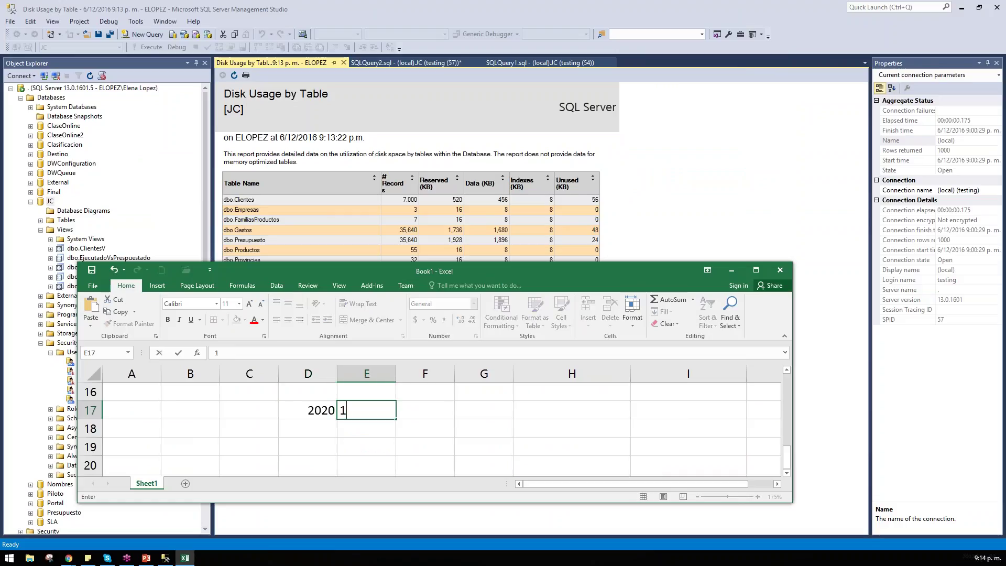
text(000000)
key(Tab)
click(358, 411)
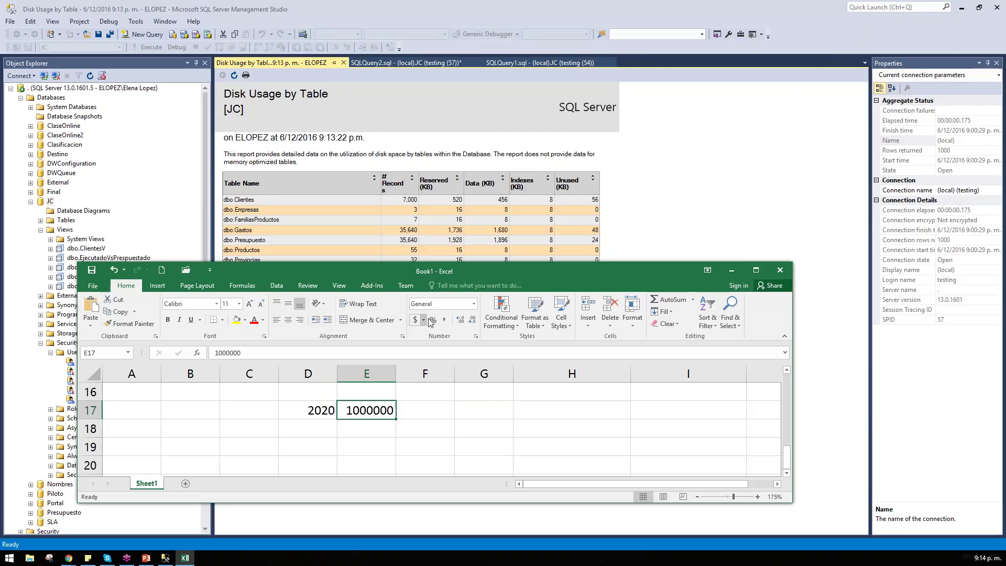
click(444, 320)
key(Tab)
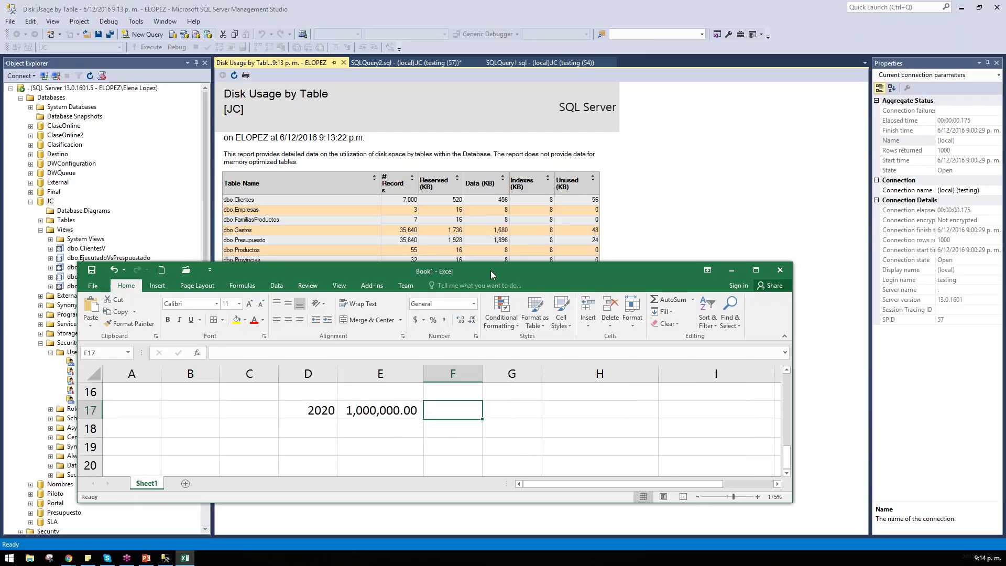
drag(490, 270, 547, 268)
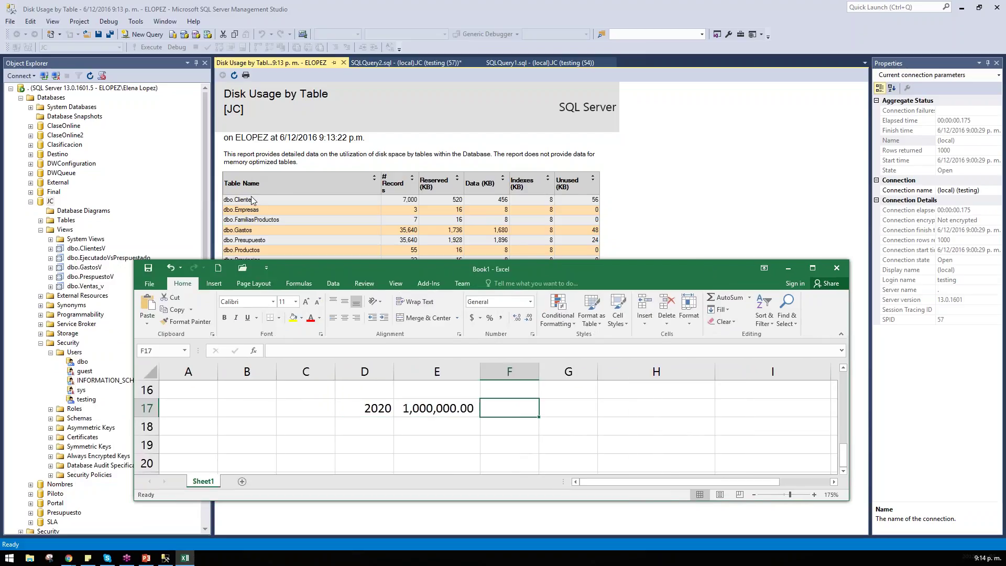
click(252, 197)
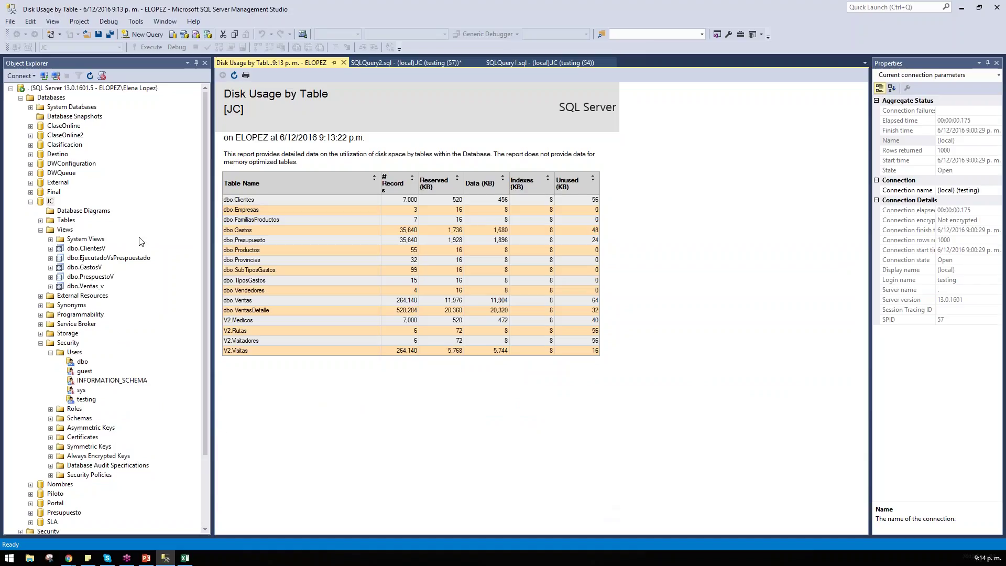
key(alt+Tab)
Step: Enter 100000000 in G17 and format it with Comma Style
drag(390, 411, 461, 412)
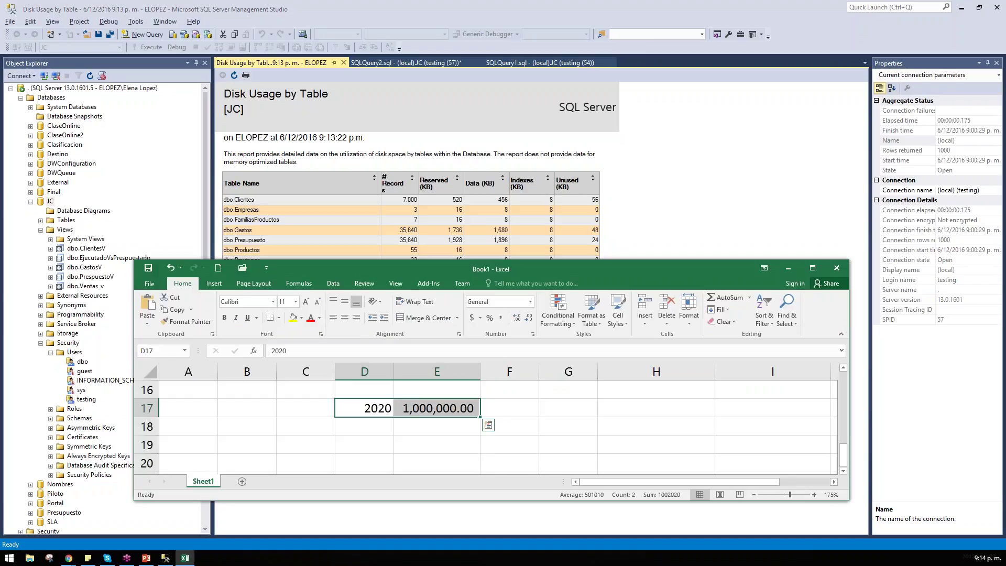
click(509, 408)
drag(379, 408, 518, 406)
click(603, 409)
text(1000)
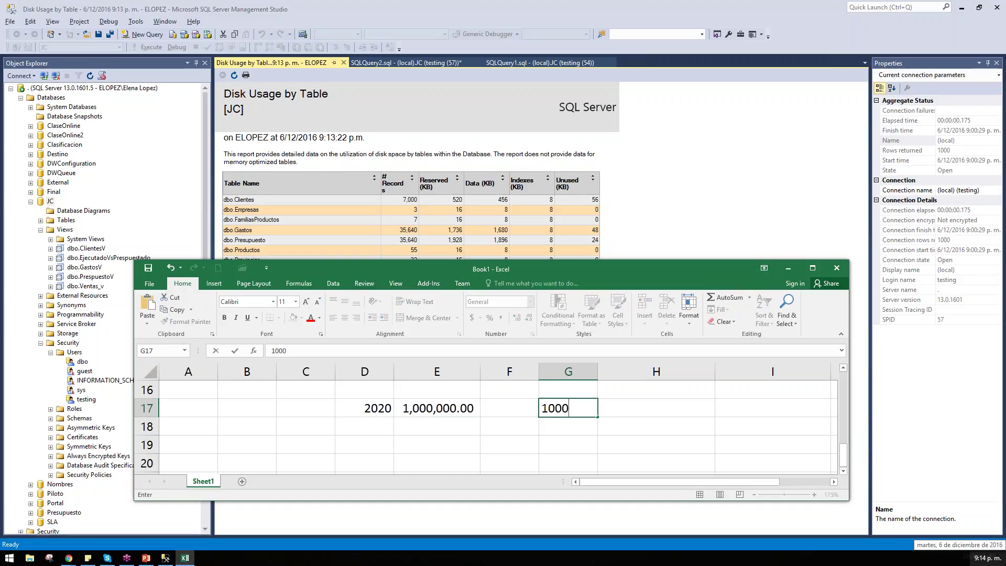
text(000000)
key(Return)
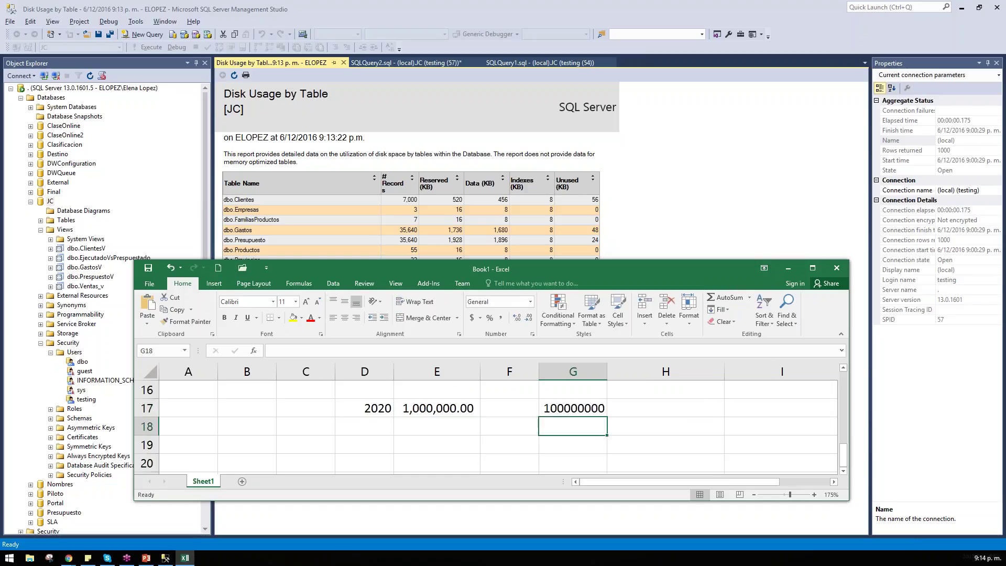
click(597, 408)
click(501, 317)
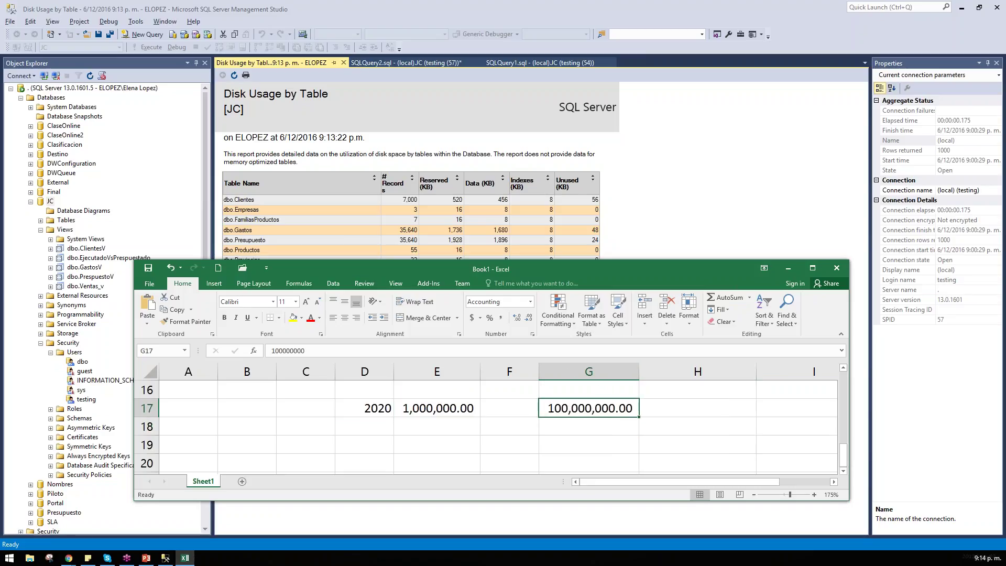
Step: Select cell H18, then bring the SSMS report window back in front
click(697, 424)
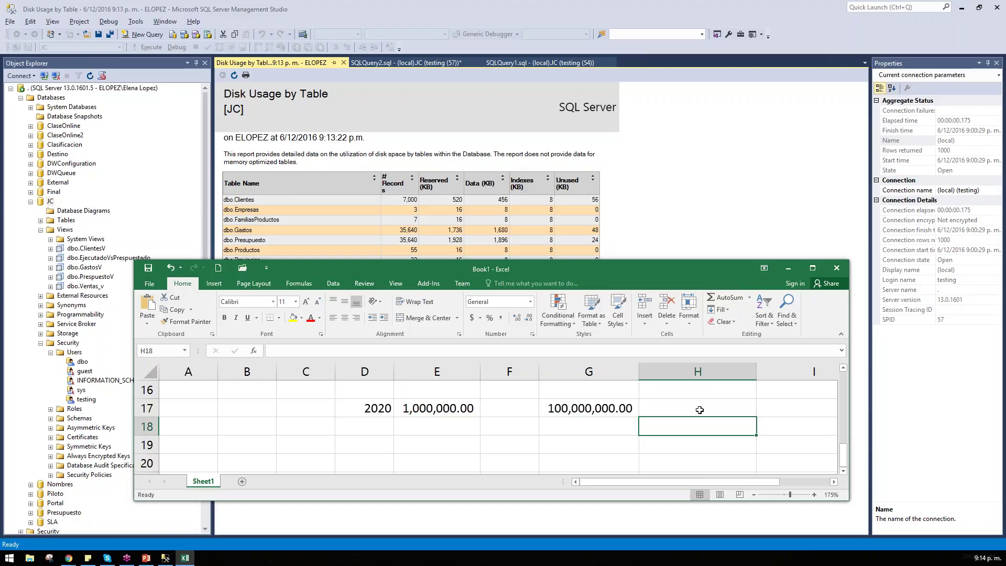
scroll(487, 425, down, 3)
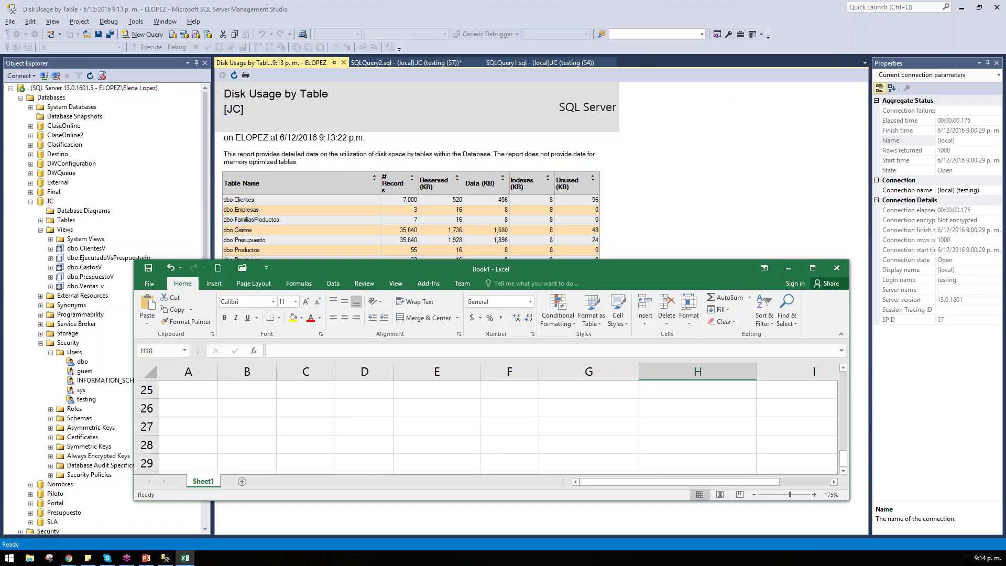
scroll(487, 424, up, 5)
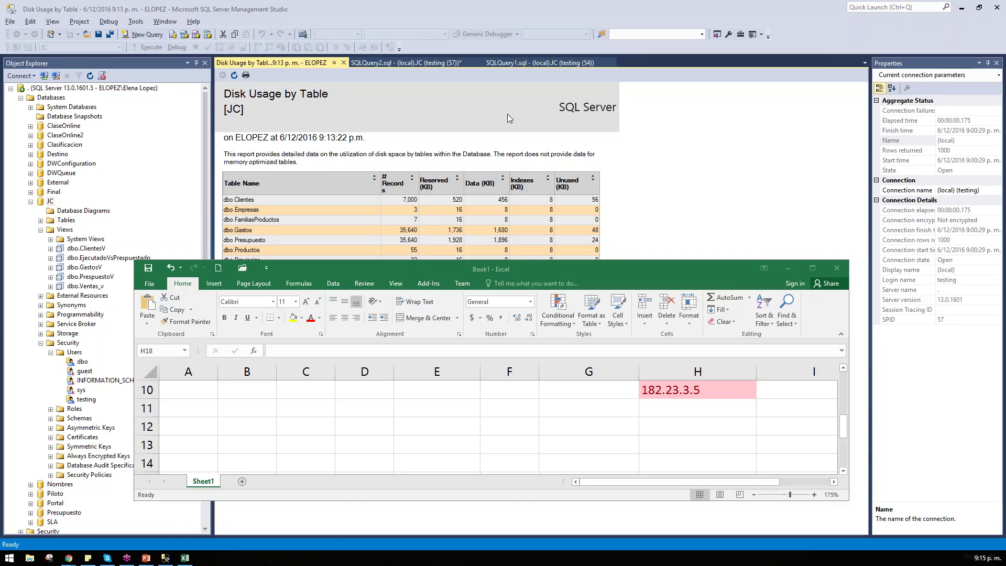
click(700, 128)
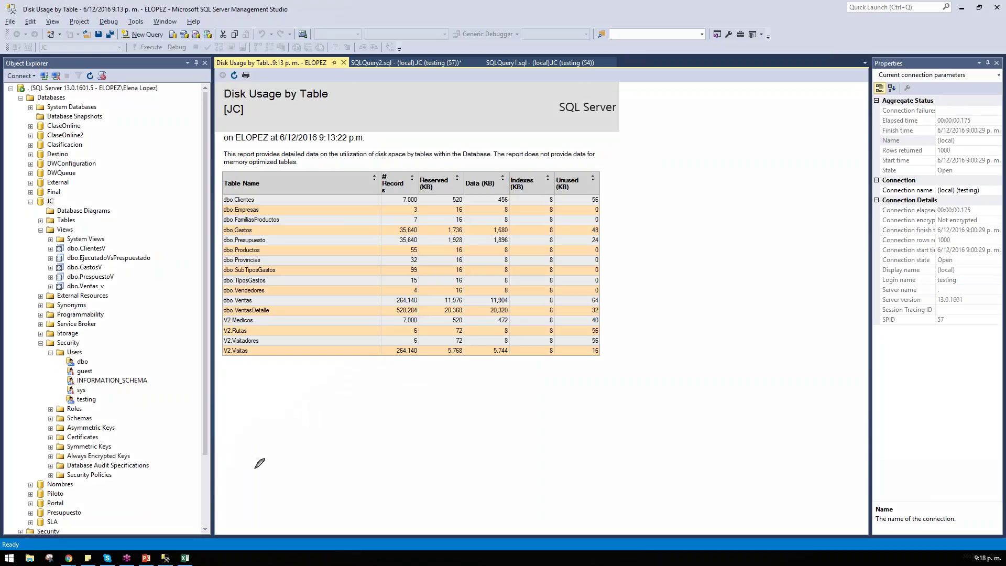
mouse_move(242, 476)
mouse_down()
mouse_move(270, 443)
mouse_move(416, 451)
mouse_move(423, 460)
mouse_up()
drag(217, 446, 445, 439)
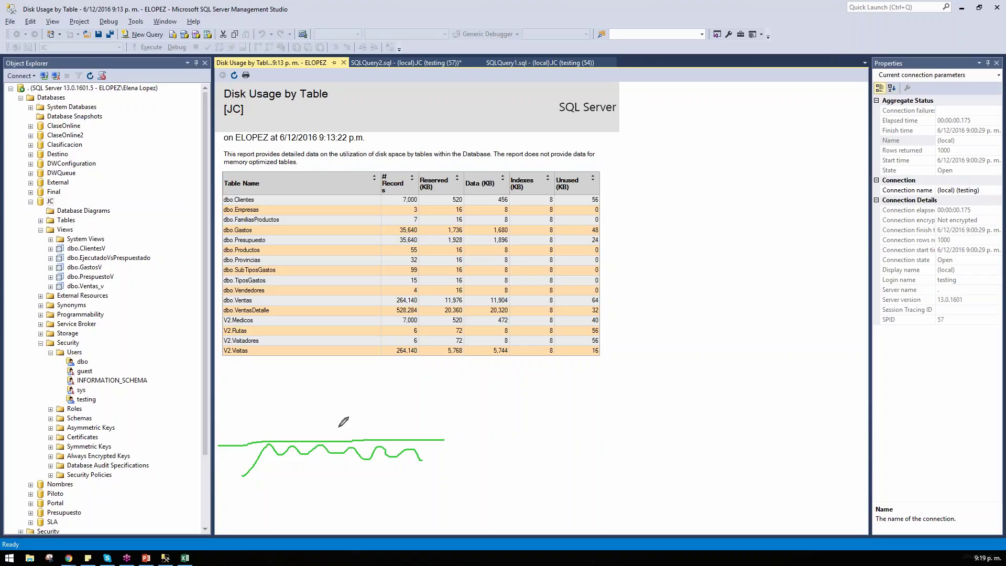
mouse_move(171, 443)
mouse_down()
mouse_move(239, 431)
mouse_move(257, 440)
mouse_up()
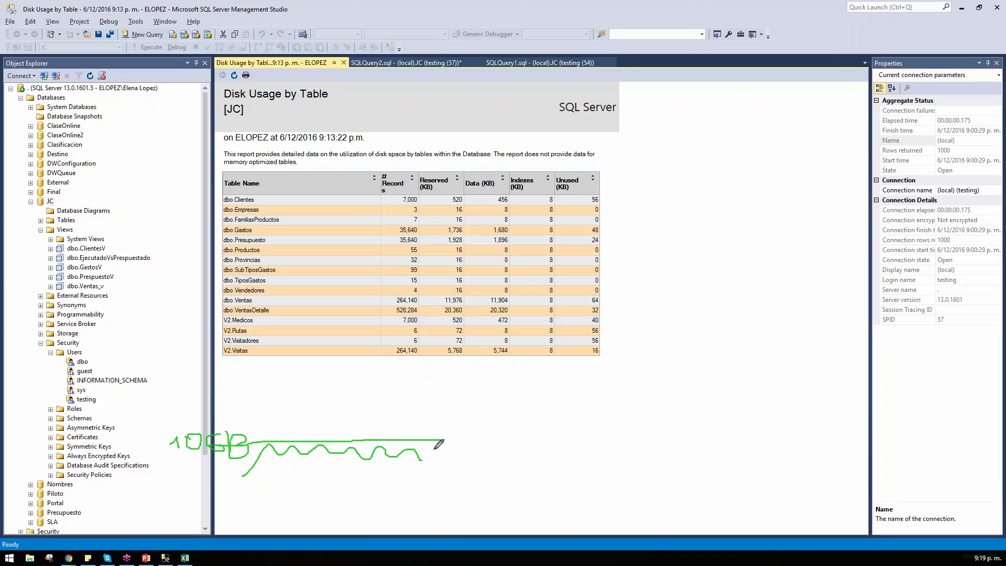
mouse_move(446, 440)
mouse_down()
mouse_move(483, 408)
mouse_move(507, 483)
mouse_up()
mouse_move(470, 381)
mouse_down()
mouse_move(472, 397)
mouse_move(490, 376)
mouse_move(473, 404)
mouse_up()
mouse_move(517, 378)
mouse_down()
mouse_move(503, 379)
mouse_move(510, 393)
mouse_move(528, 384)
mouse_move(530, 403)
mouse_up()
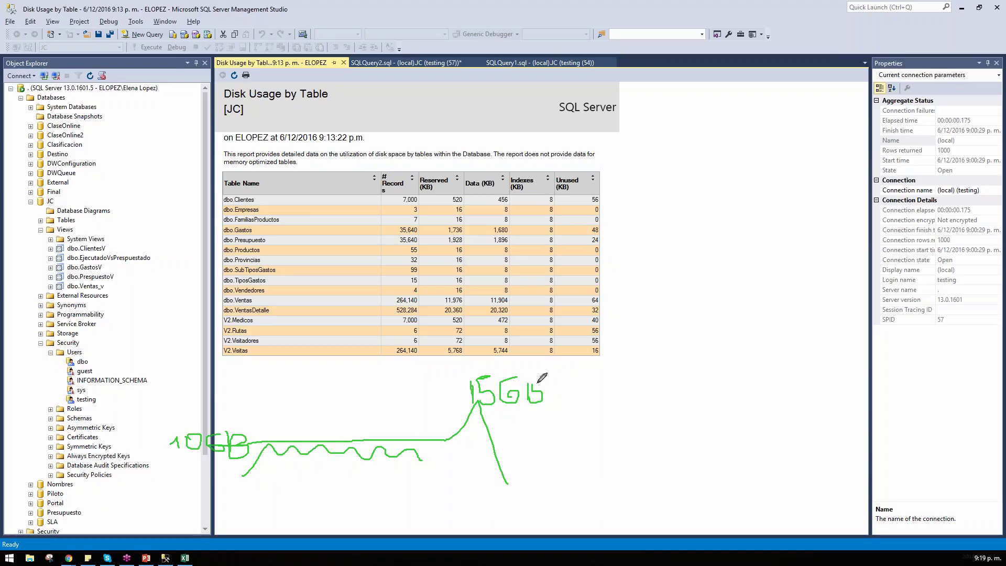
mouse_move(449, 403)
mouse_down()
mouse_move(586, 364)
mouse_move(458, 401)
mouse_up()
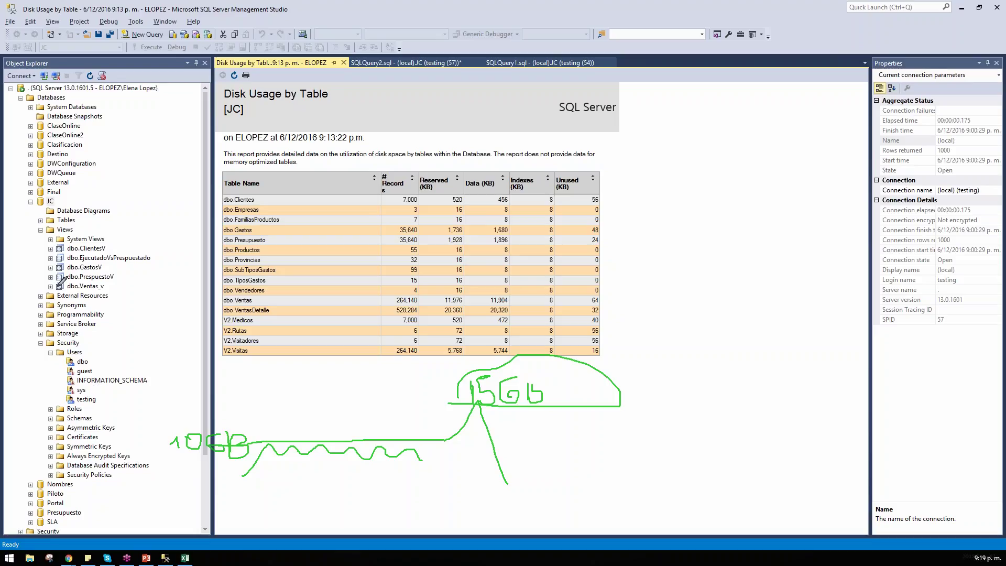
key(e)
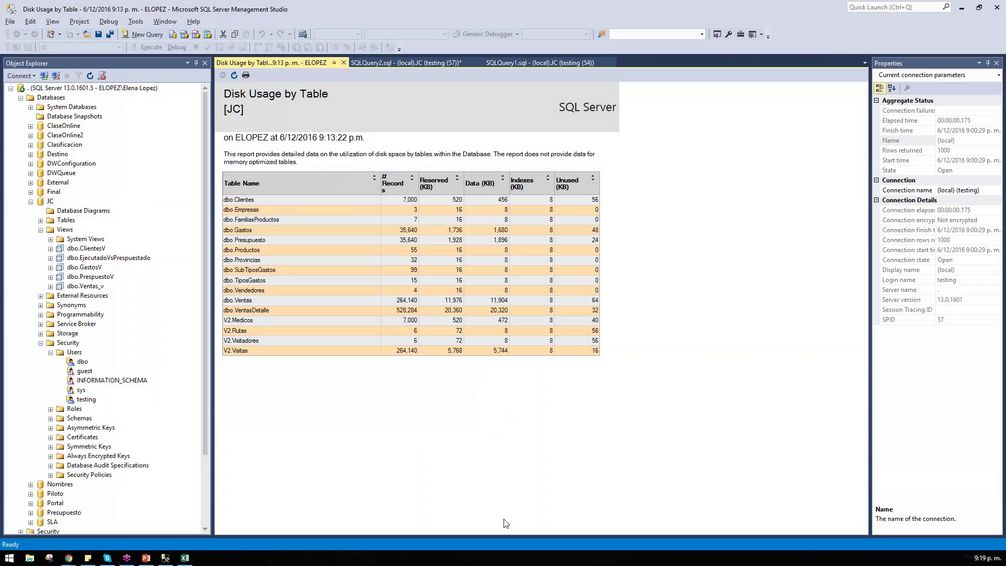
right_click(504, 559)
click(532, 511)
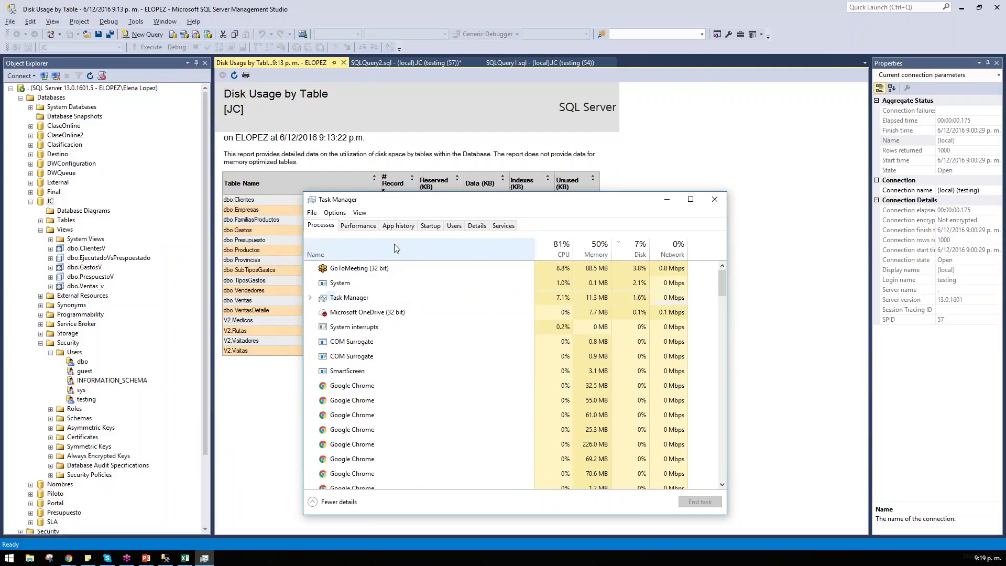
click(597, 253)
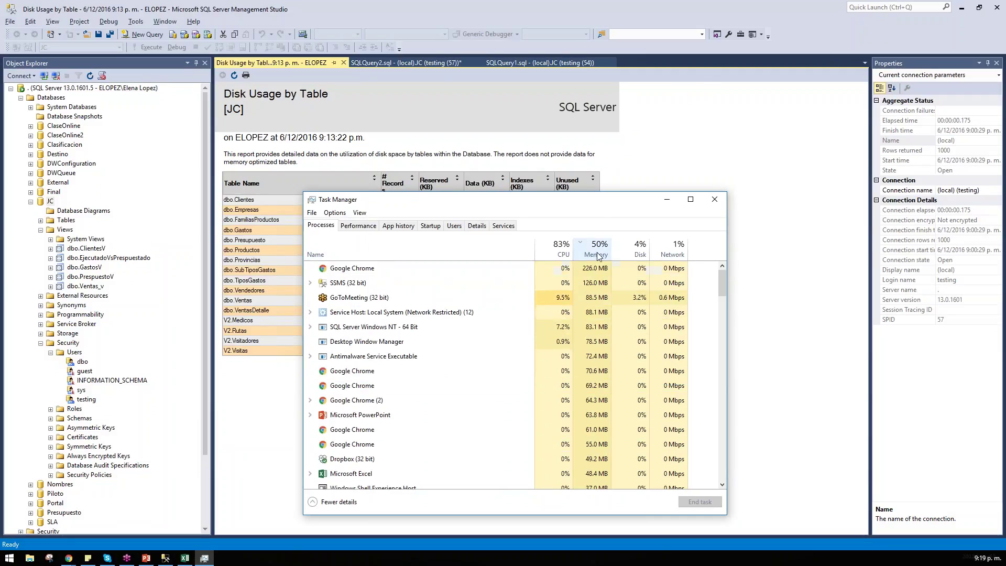
click(393, 299)
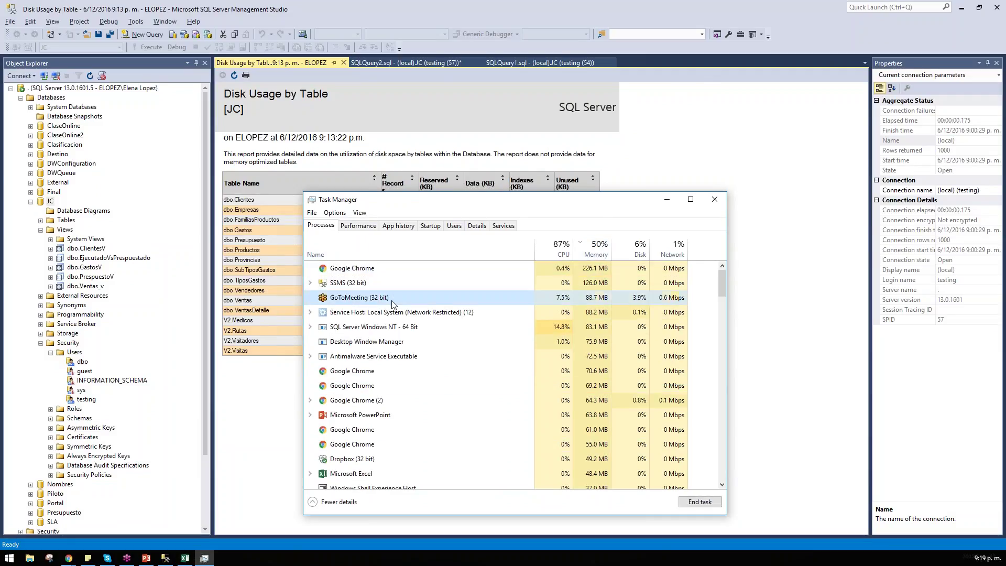
scroll(443, 314, down, 2)
scroll(454, 381, up, 1)
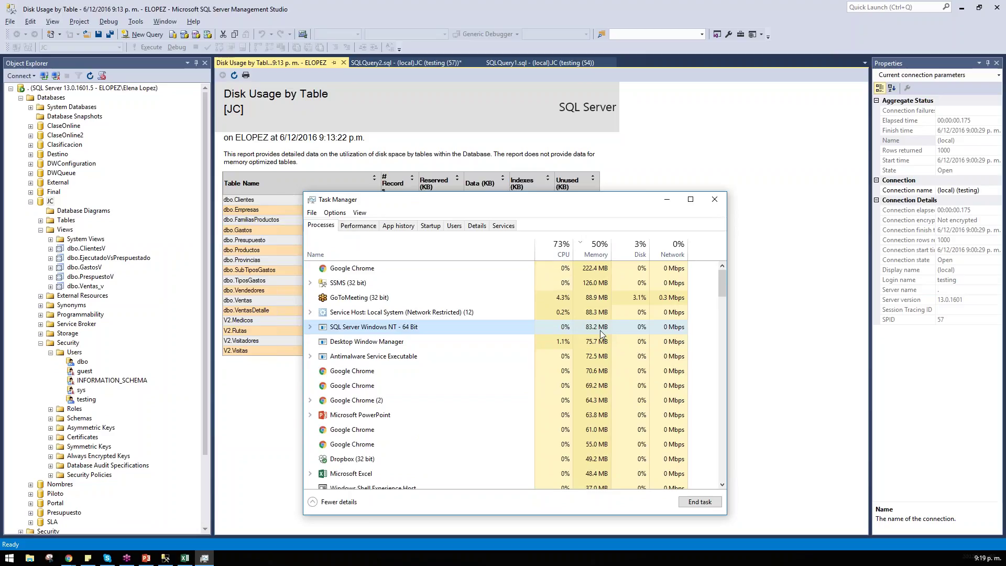
click(715, 202)
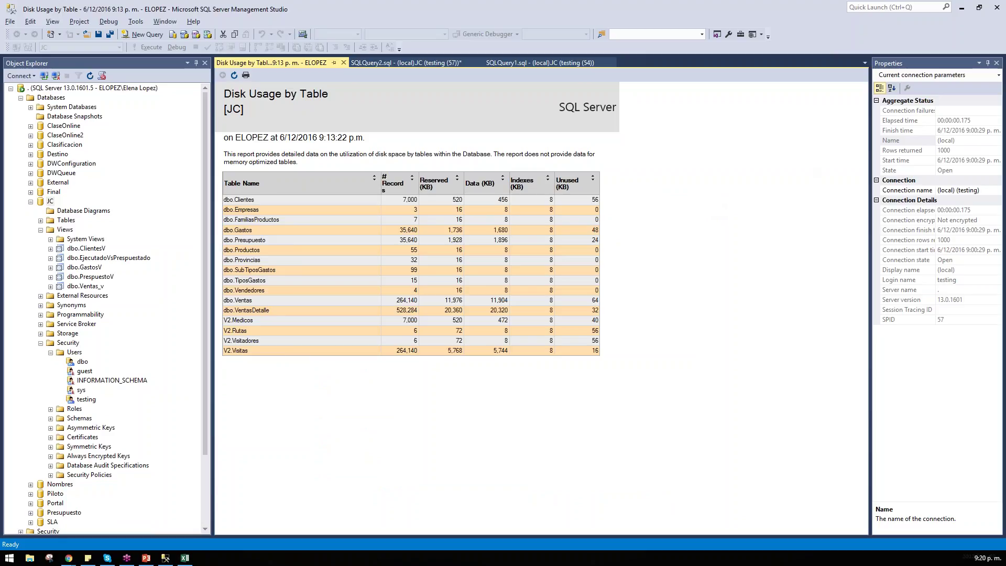
right_click(73, 89)
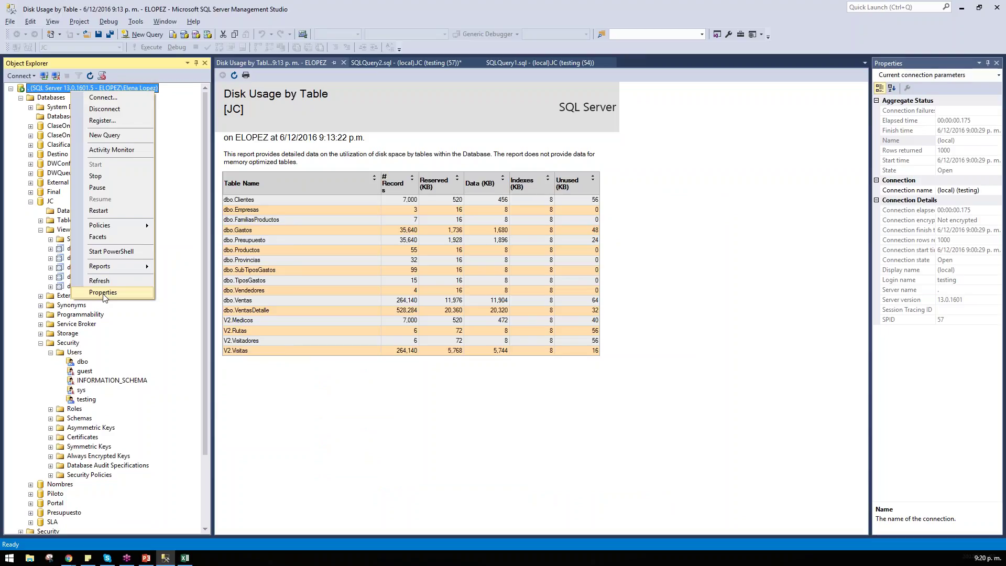
click(103, 293)
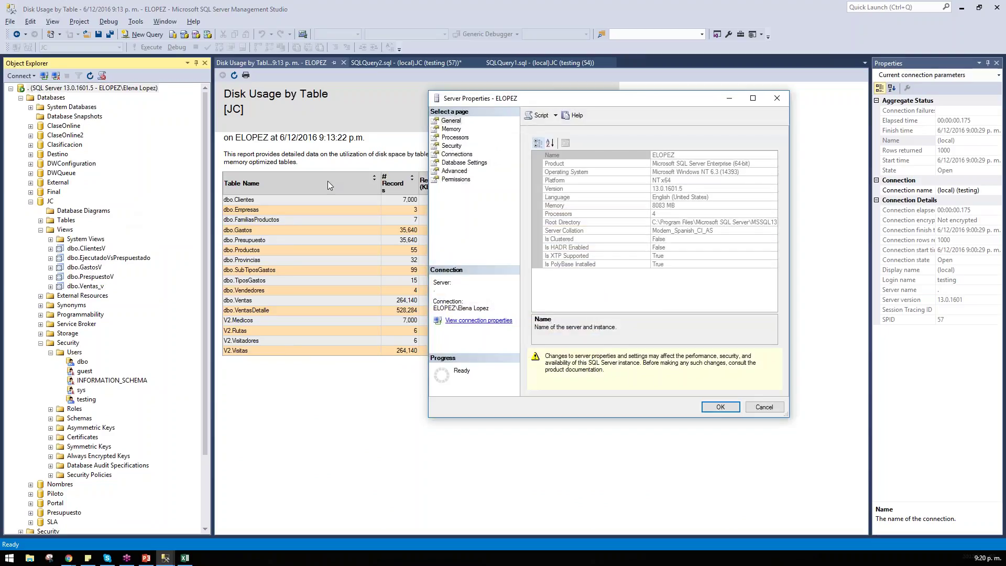
click(772, 100)
right_click(90, 89)
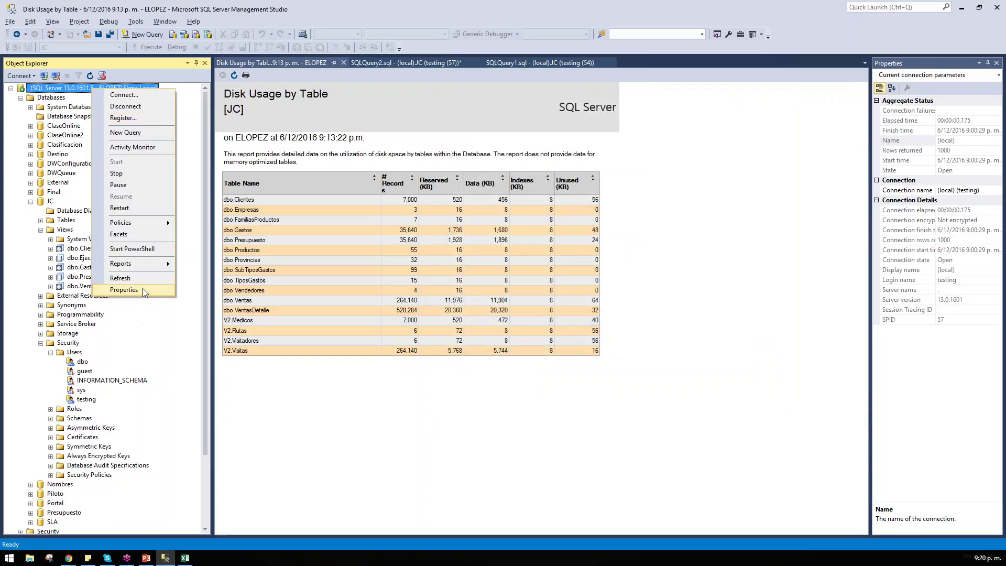
click(142, 289)
click(455, 129)
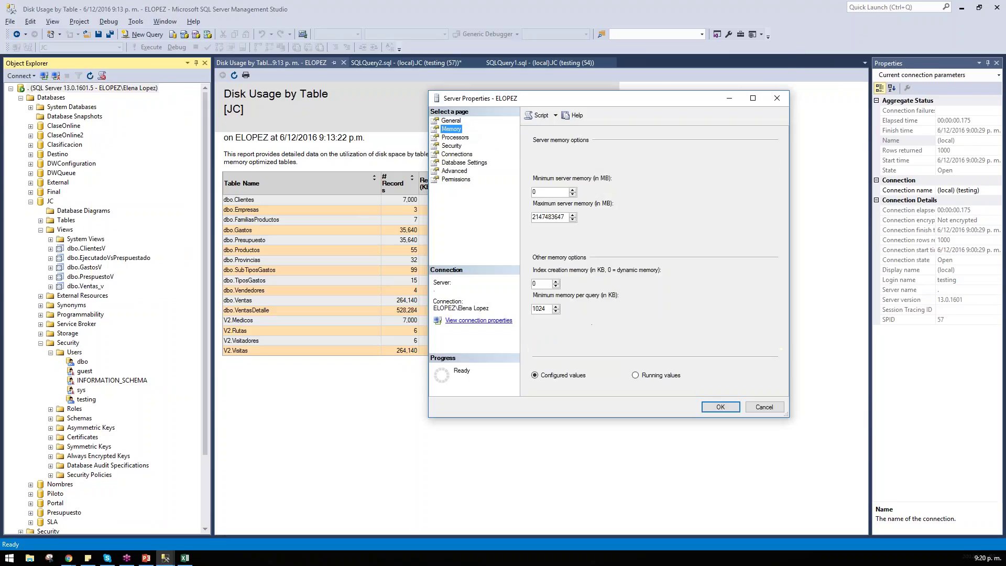
double_click(549, 217)
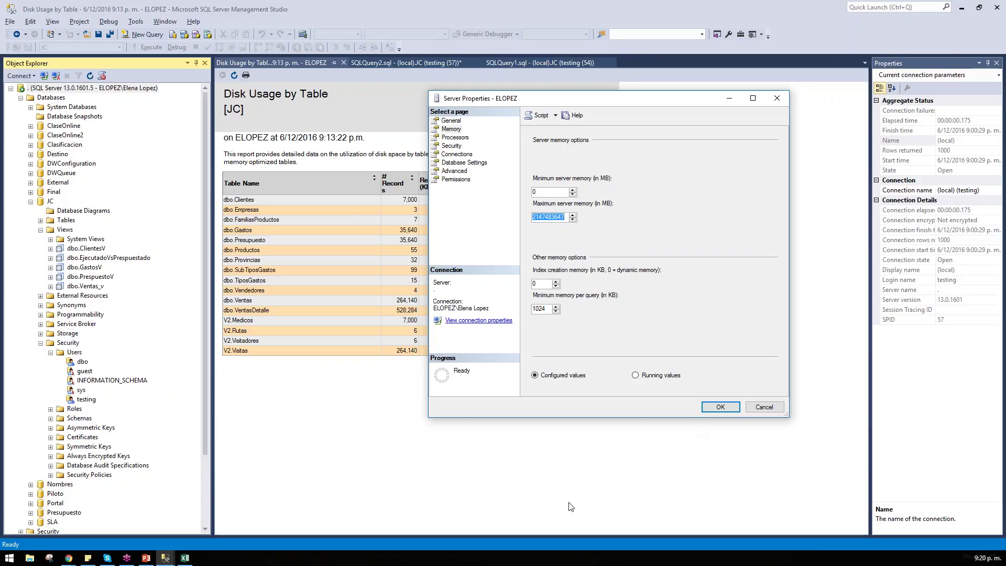
click(450, 129)
click(456, 137)
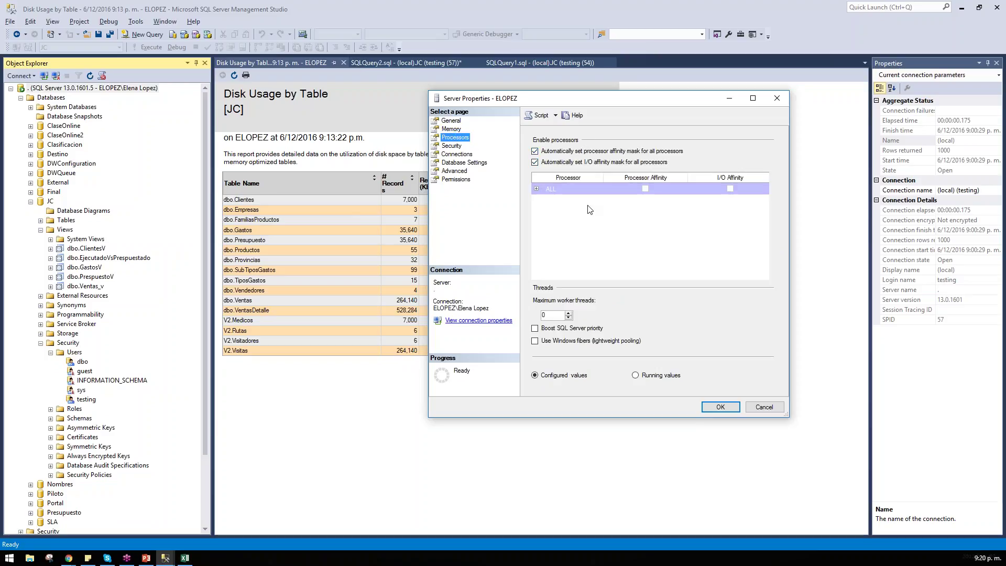
click(538, 189)
click(452, 129)
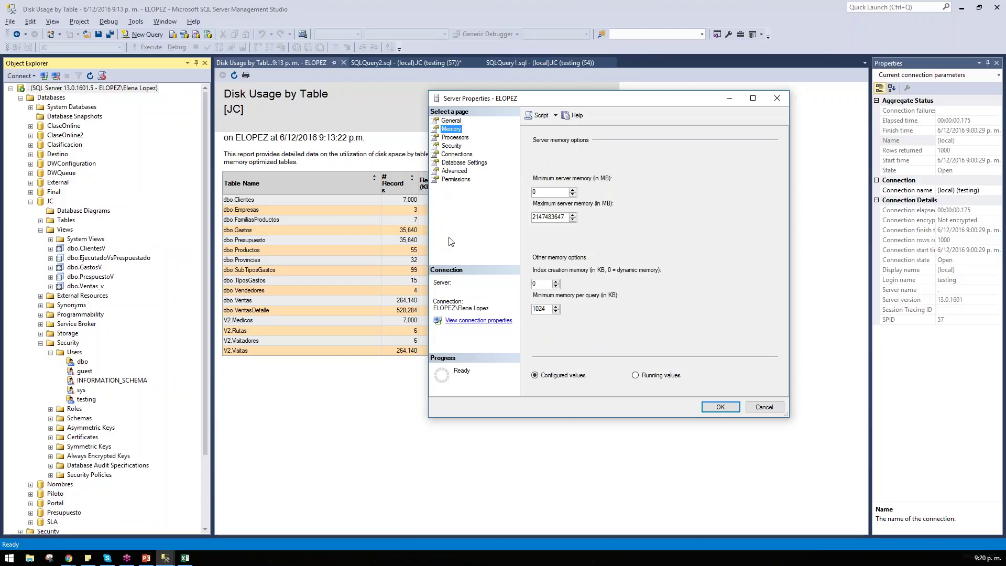
double_click(546, 216)
click(721, 406)
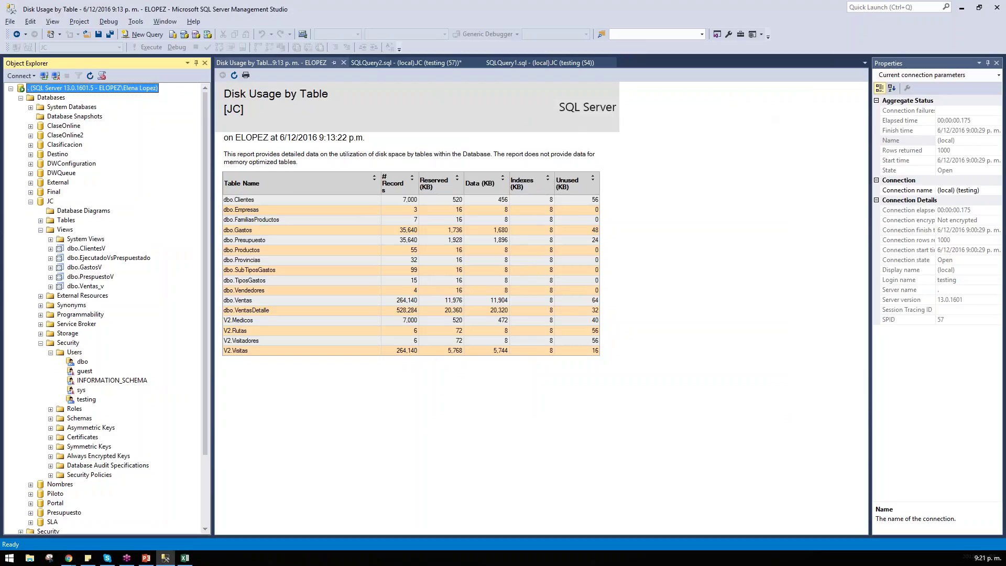